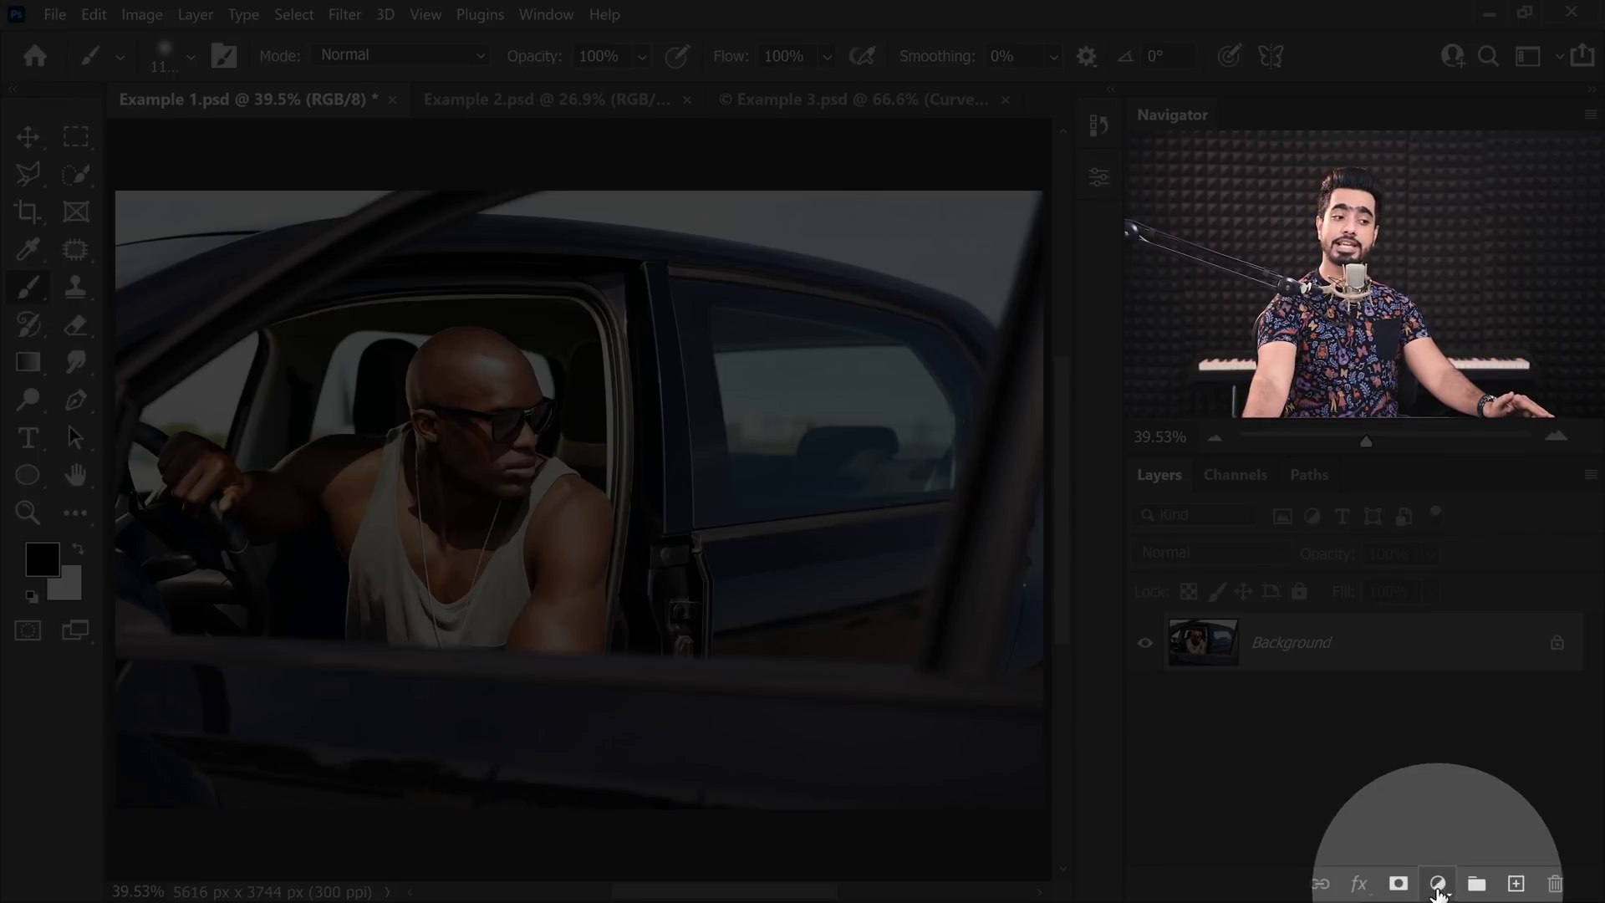
Add a Color Balance adjustment layer above the photo and unlock the Background layer
{"action": "left_click", "coordinate": [1438, 886]}
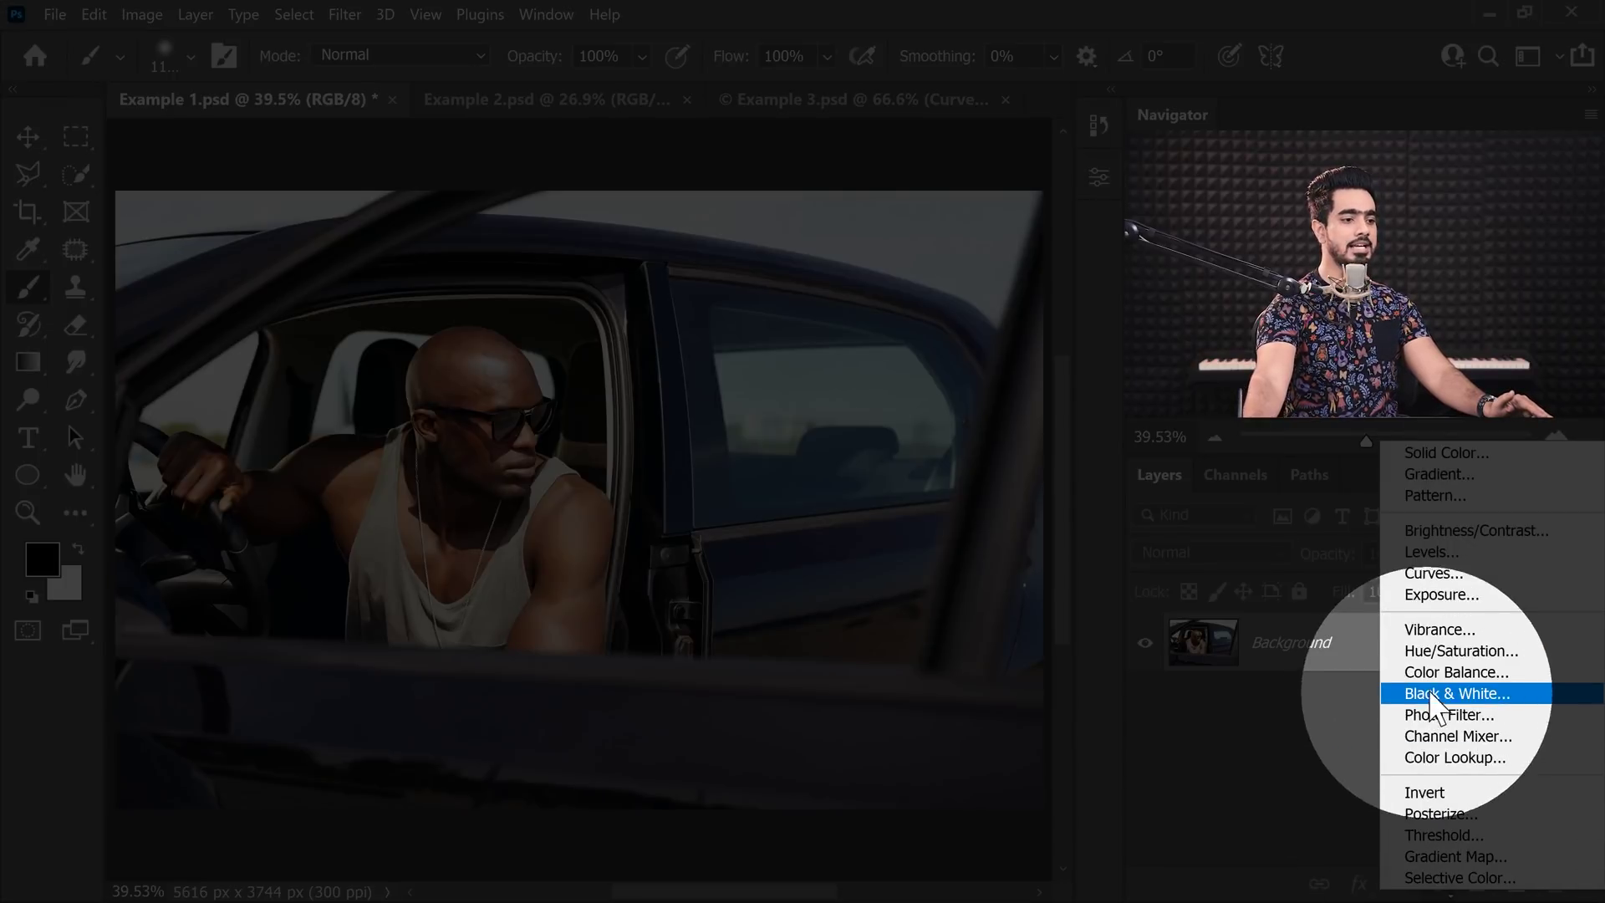
{"action": "left_click", "coordinate": [1434, 673]}
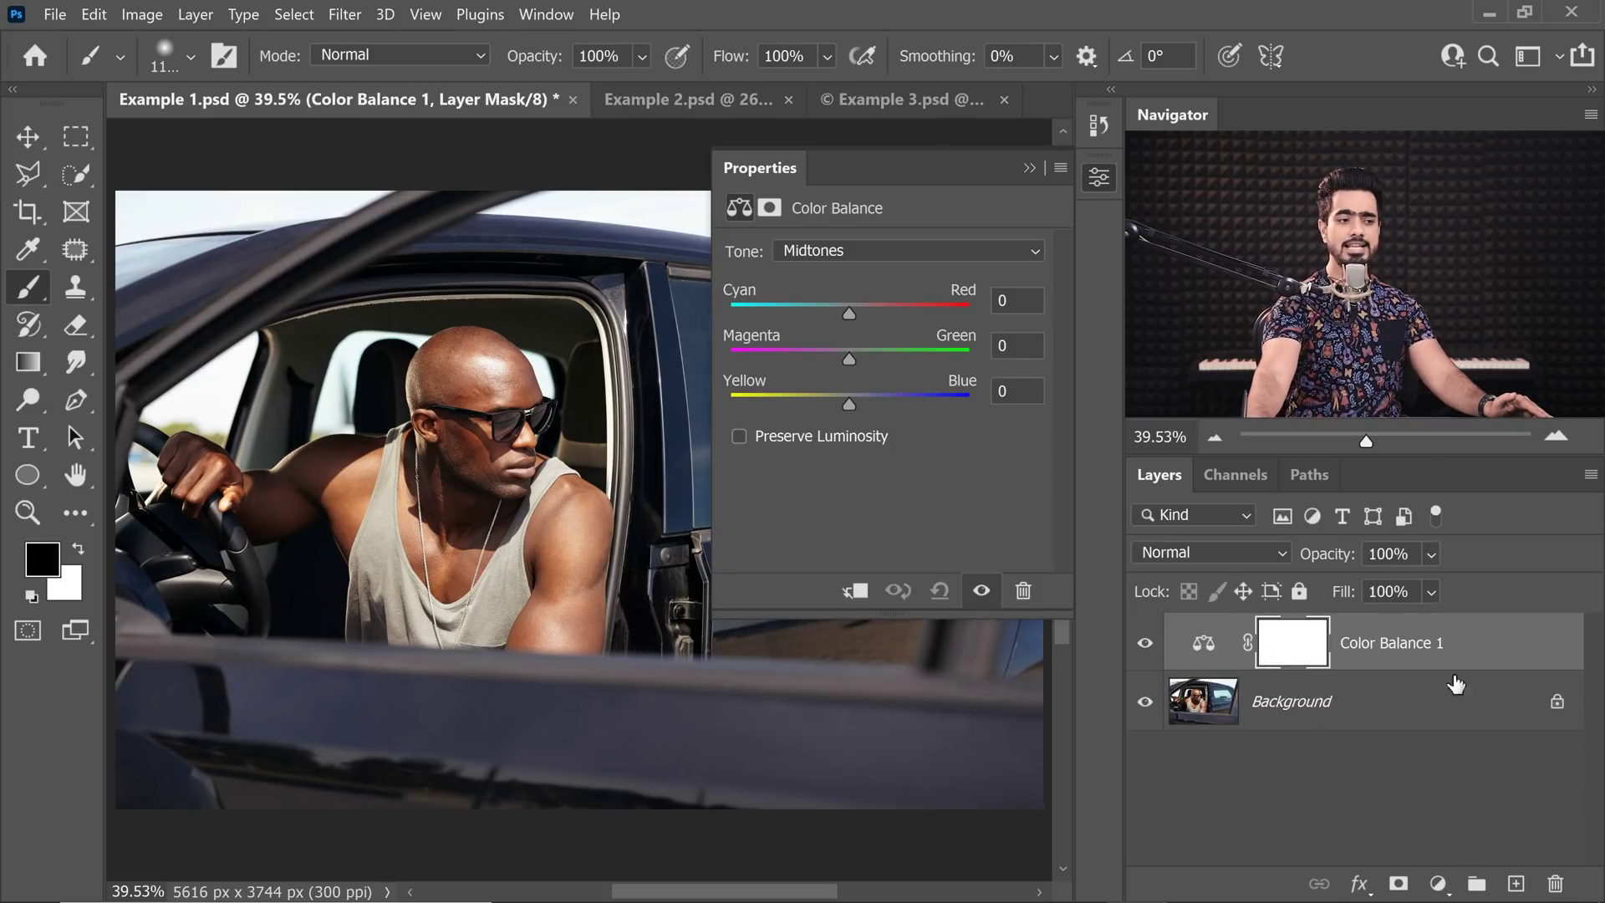
{"action": "left_click", "coordinate": [1549, 706]}
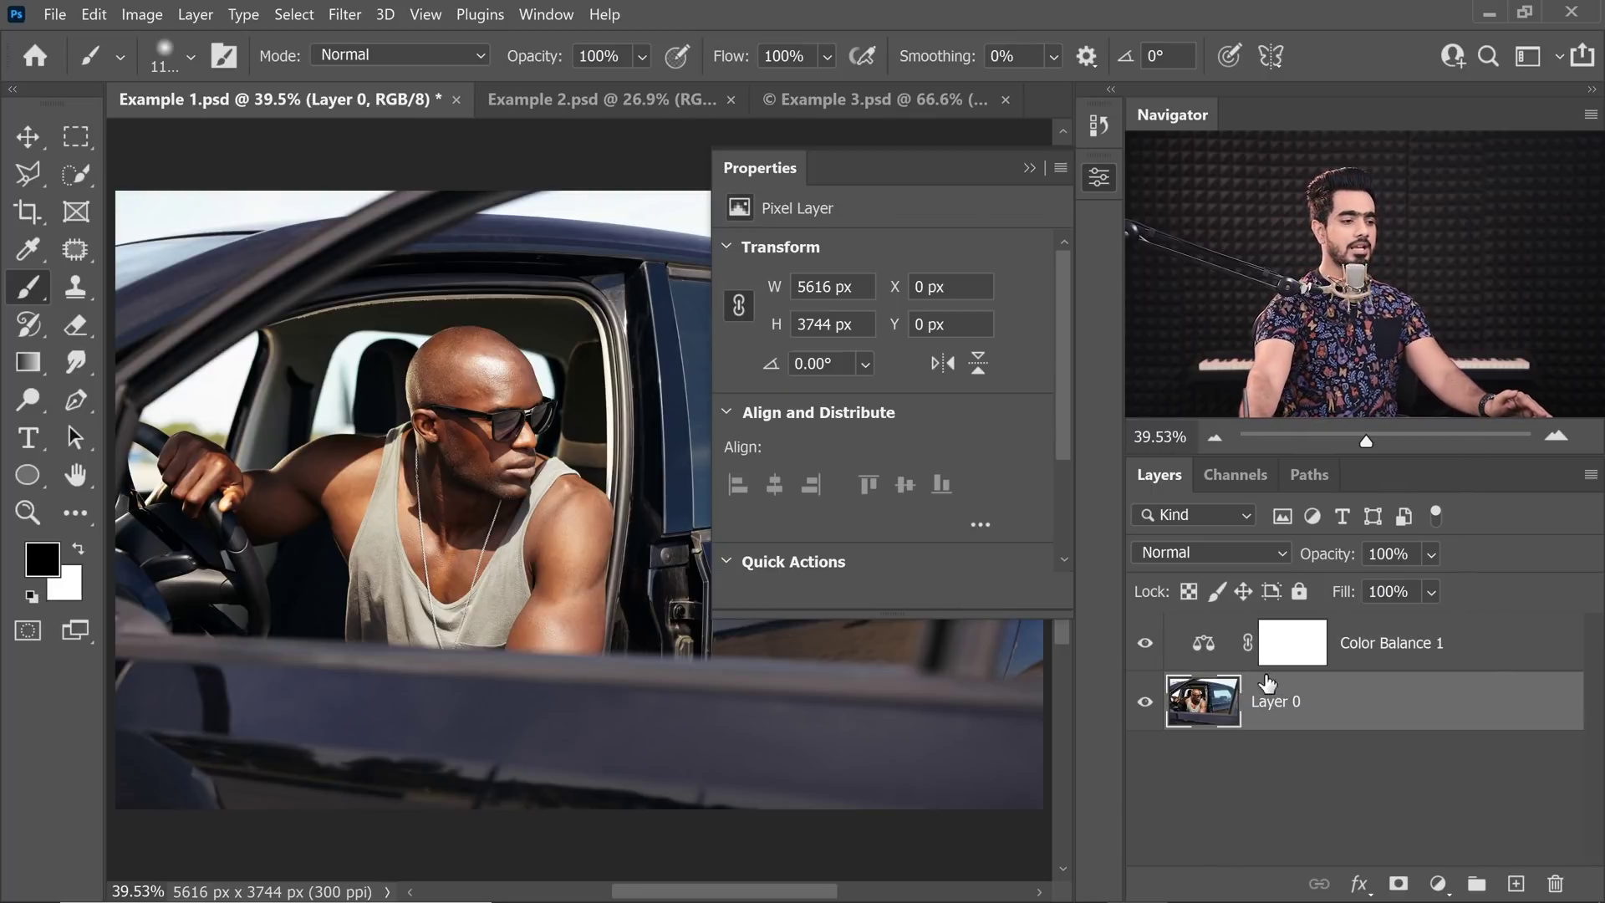
Set the Color Balance adjustment's Midtones Cyan–Red value to +100
{"action": "left_click", "coordinate": [1211, 652]}
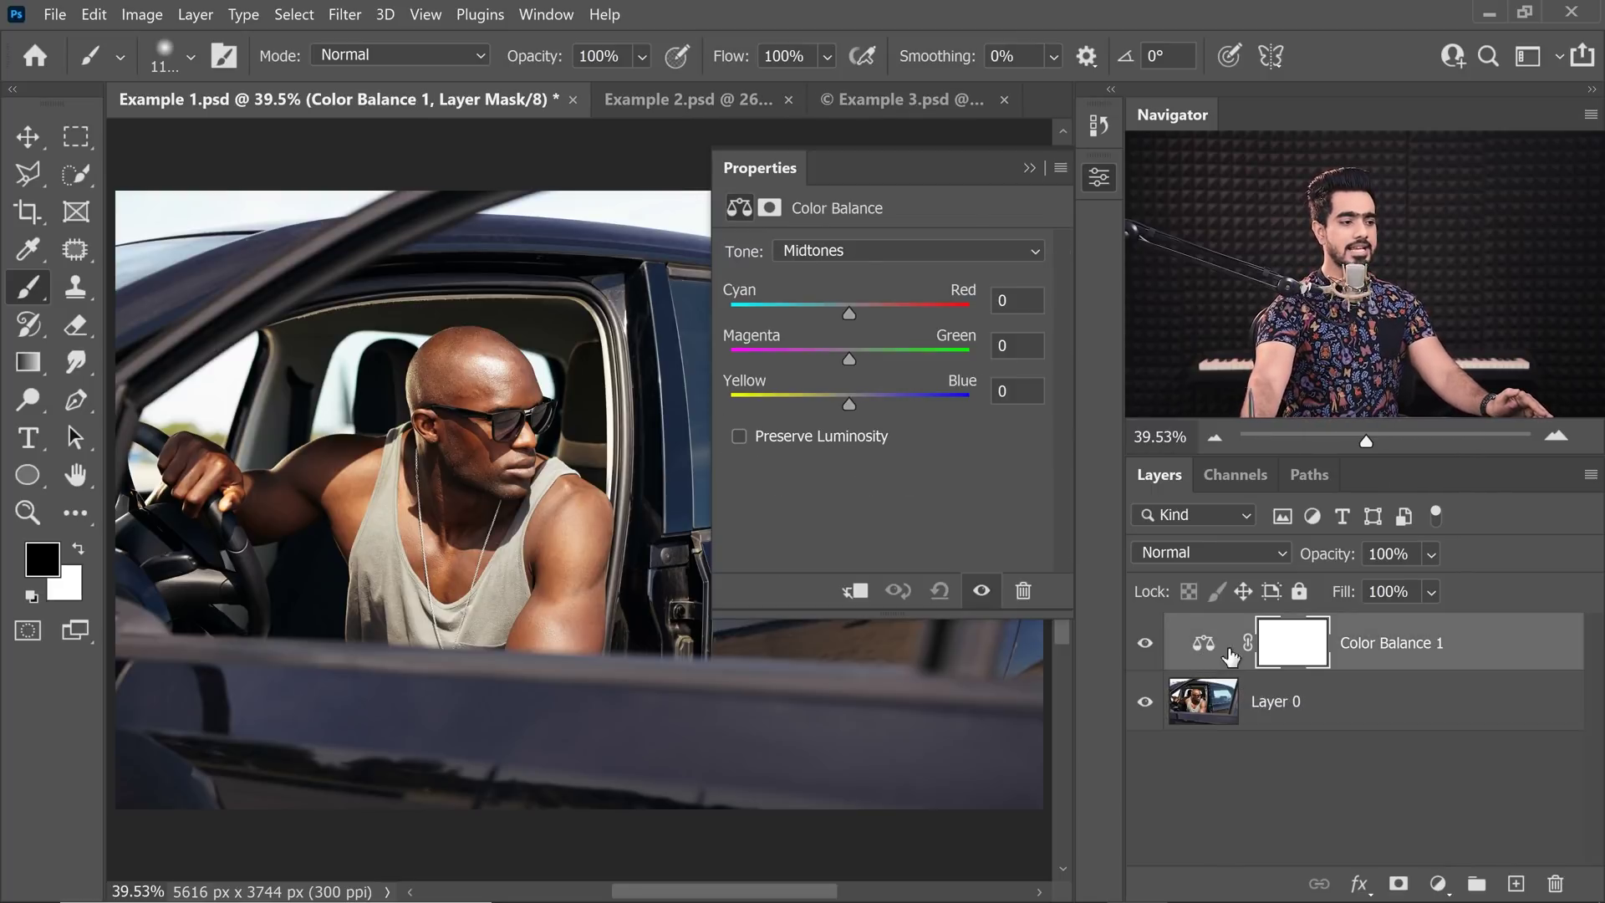
{"action": "left_click", "coordinate": [835, 244]}
{"action": "left_click", "coordinate": [834, 288]}
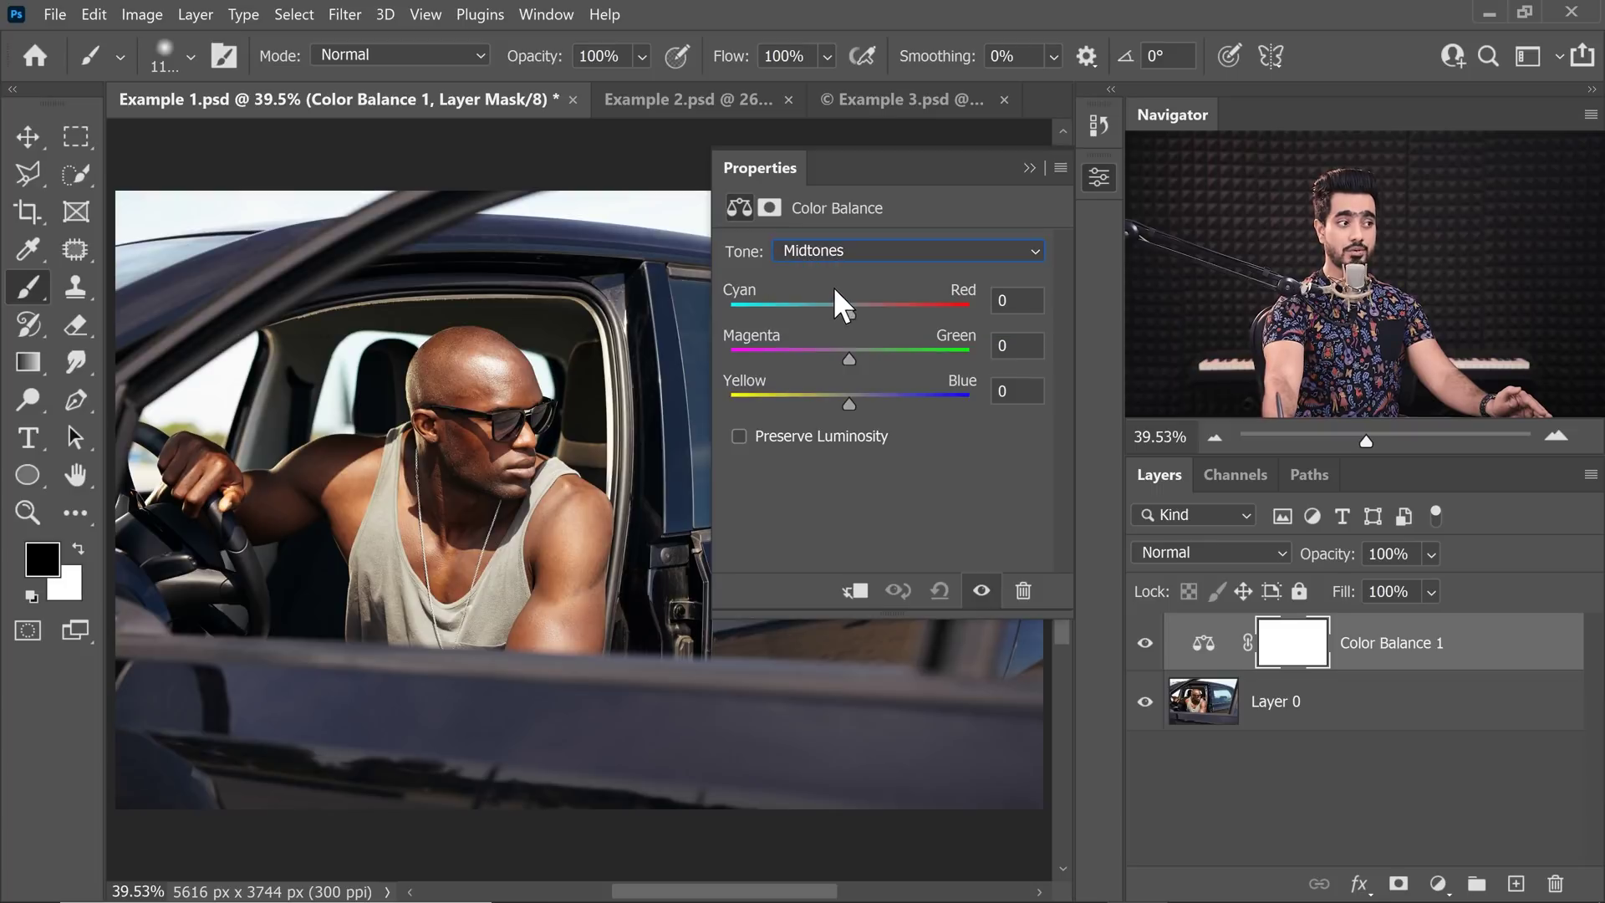
{"action": "left_click", "coordinate": [823, 248]}
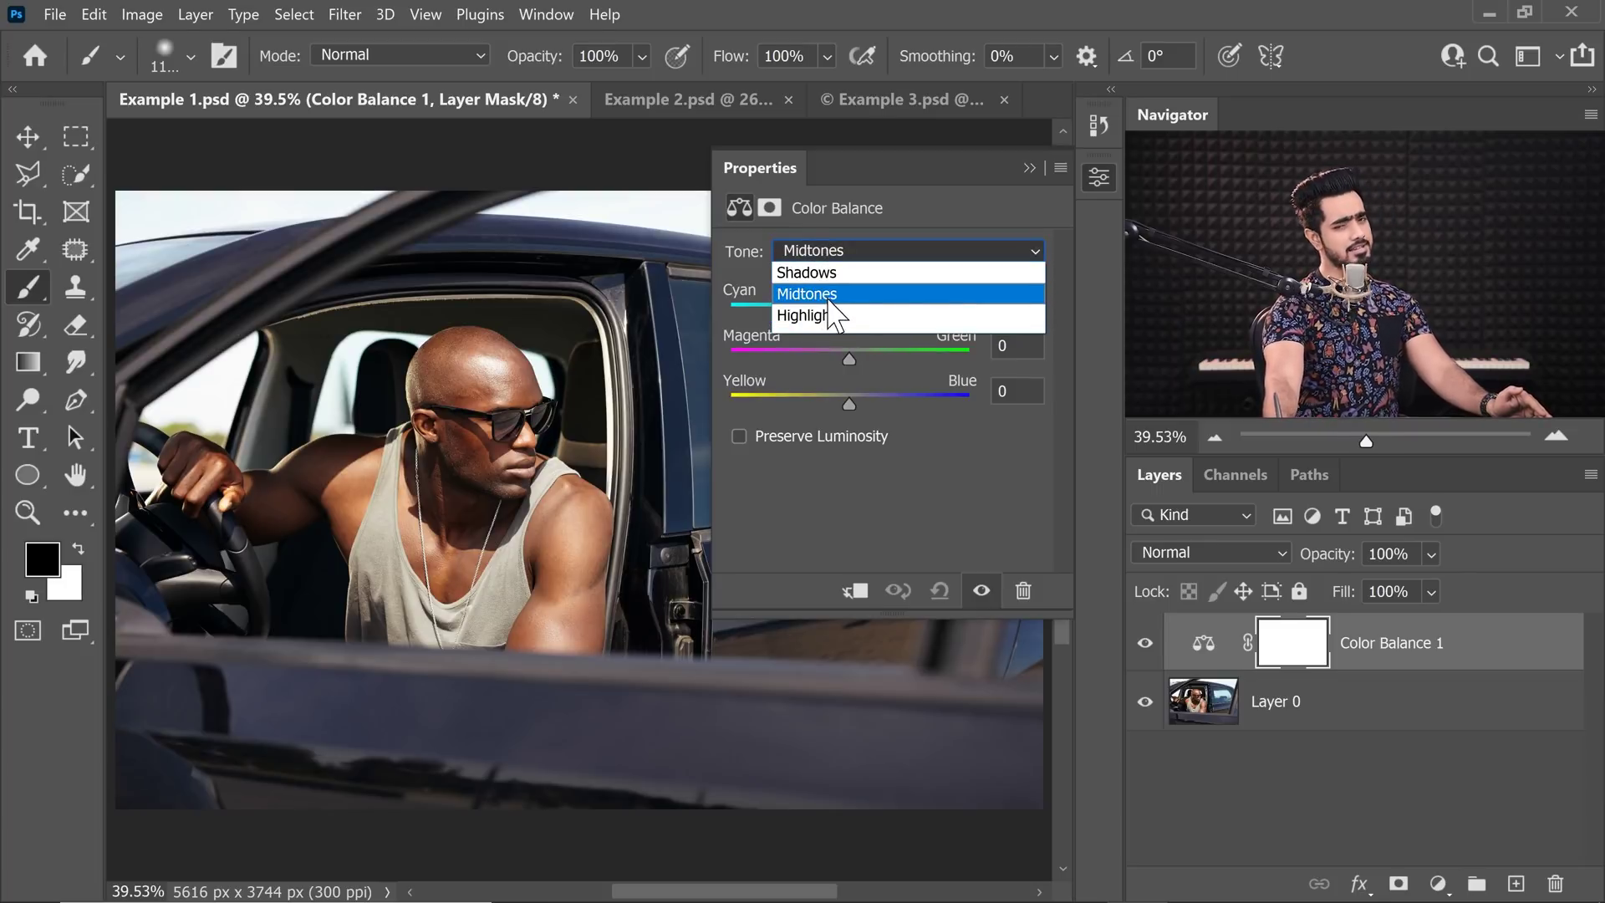
{"action": "left_click", "coordinate": [831, 297]}
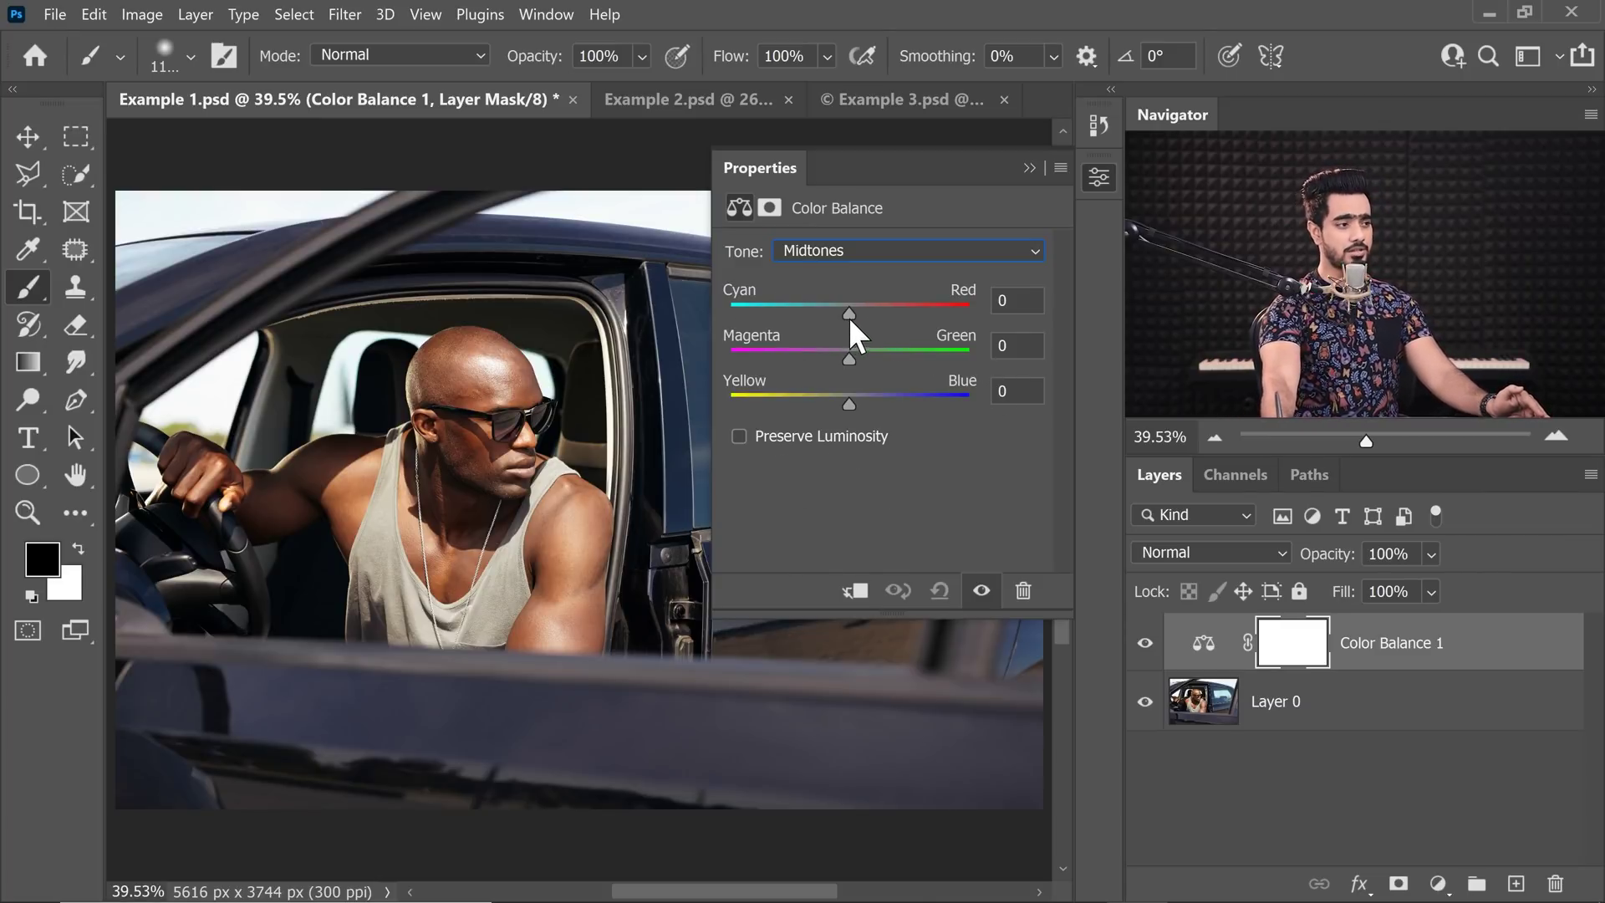
{"action": "left_click_drag", "start_coordinate": [849, 314], "coordinate": [959, 314]}
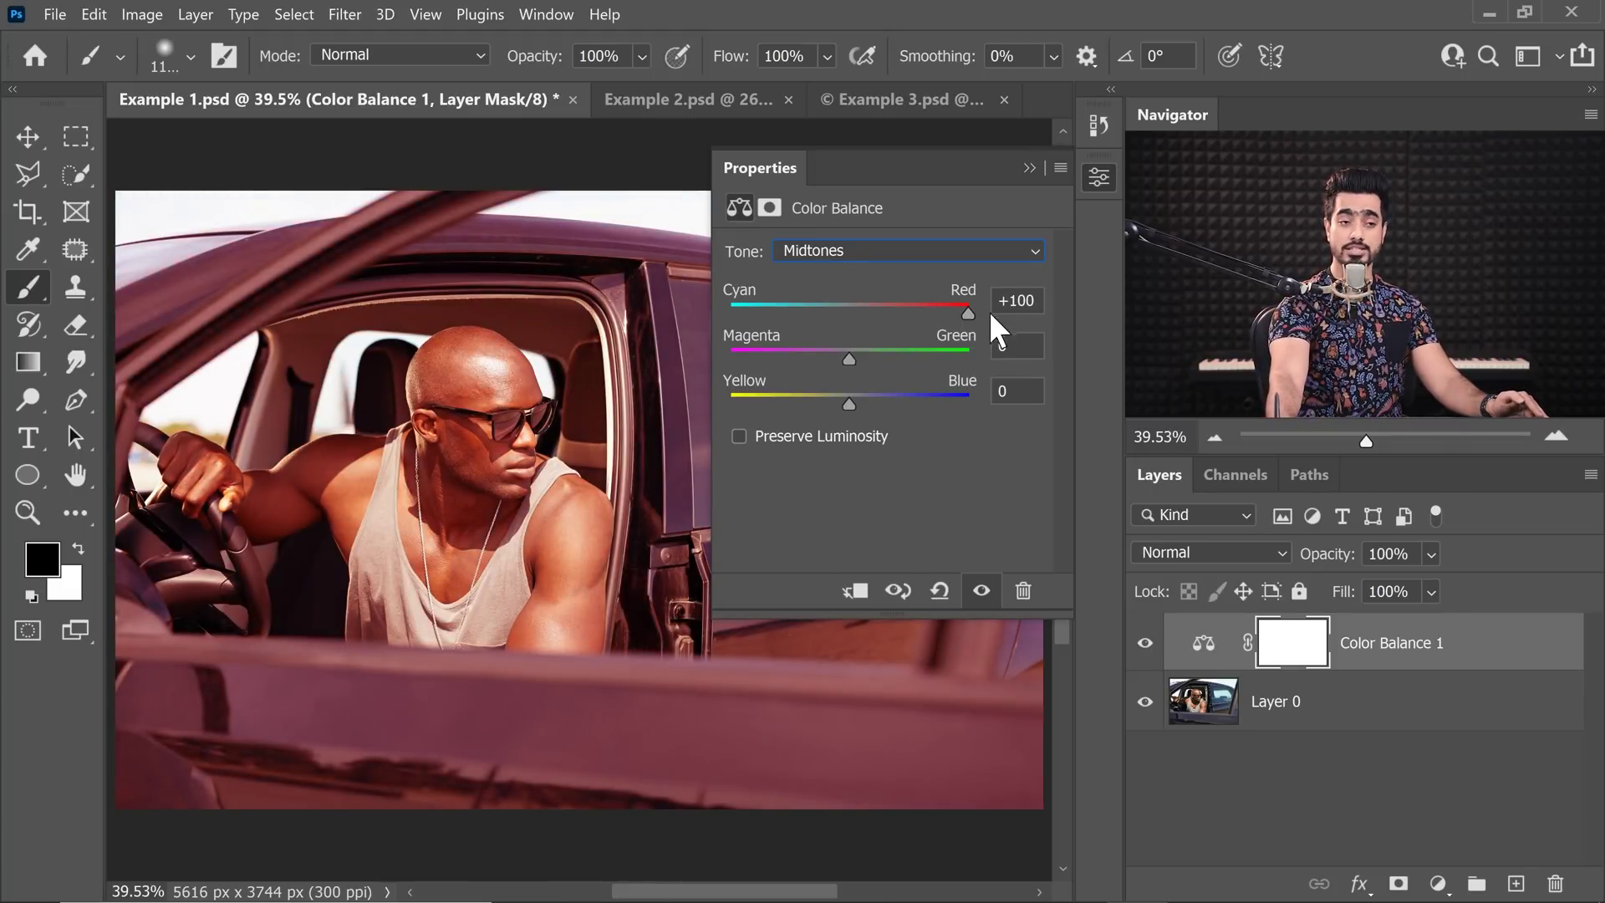
{"action": "left_click", "coordinate": [1373, 672]}
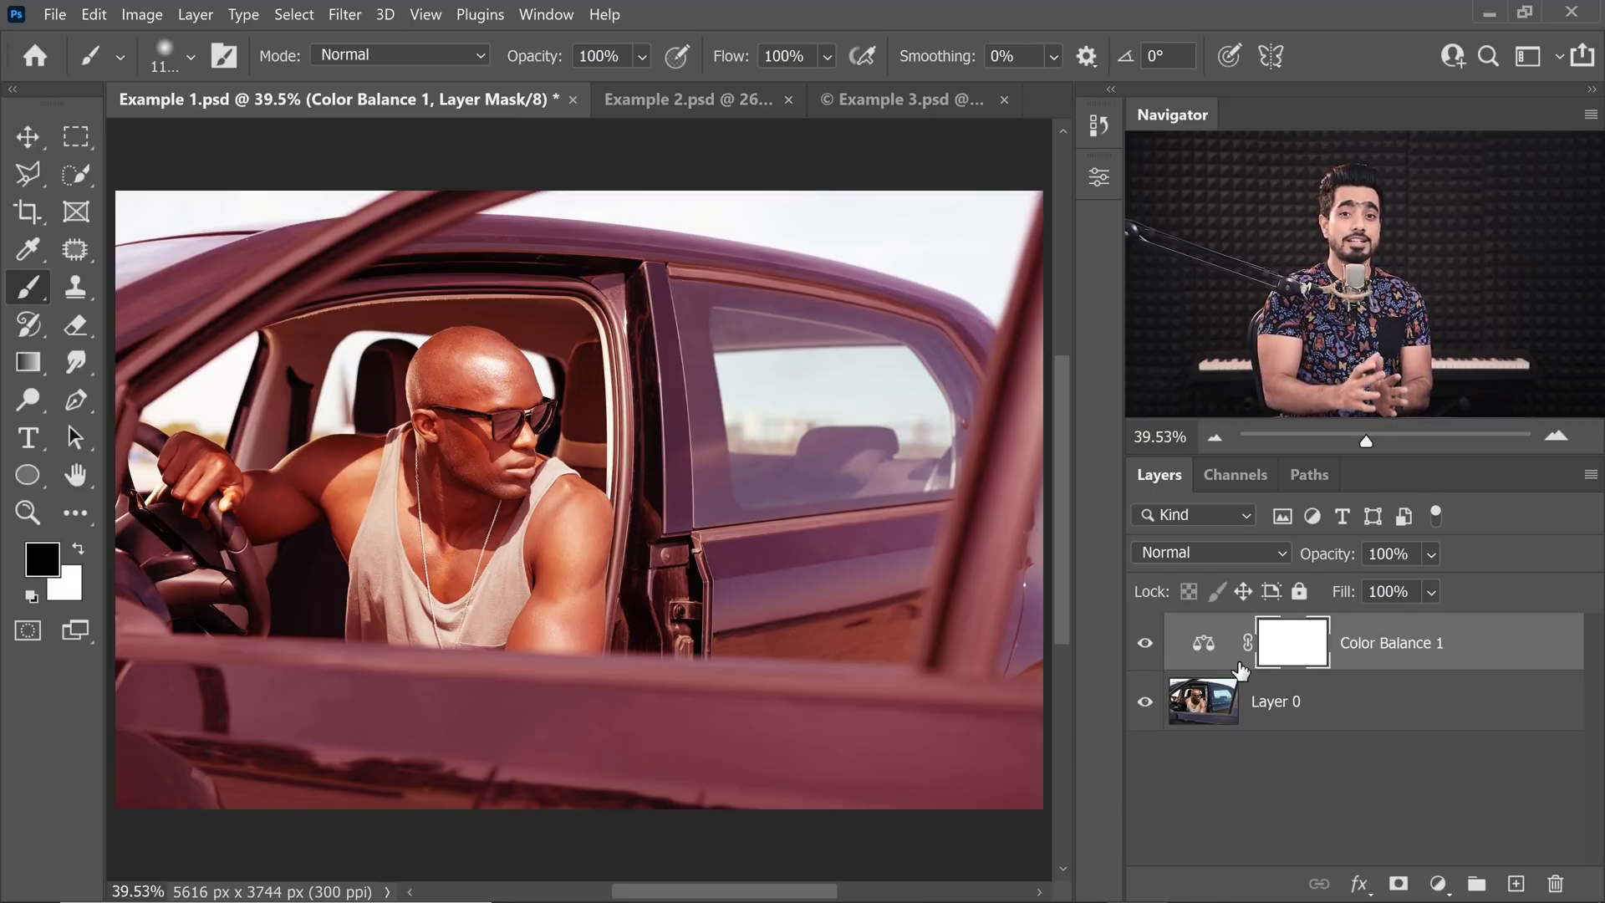
Hide the Color Balance and photo layers and paint a soft purple #442c9e blob on a new layer
{"action": "left_click_drag", "start_coordinate": [1144, 643], "coordinate": [1146, 706]}
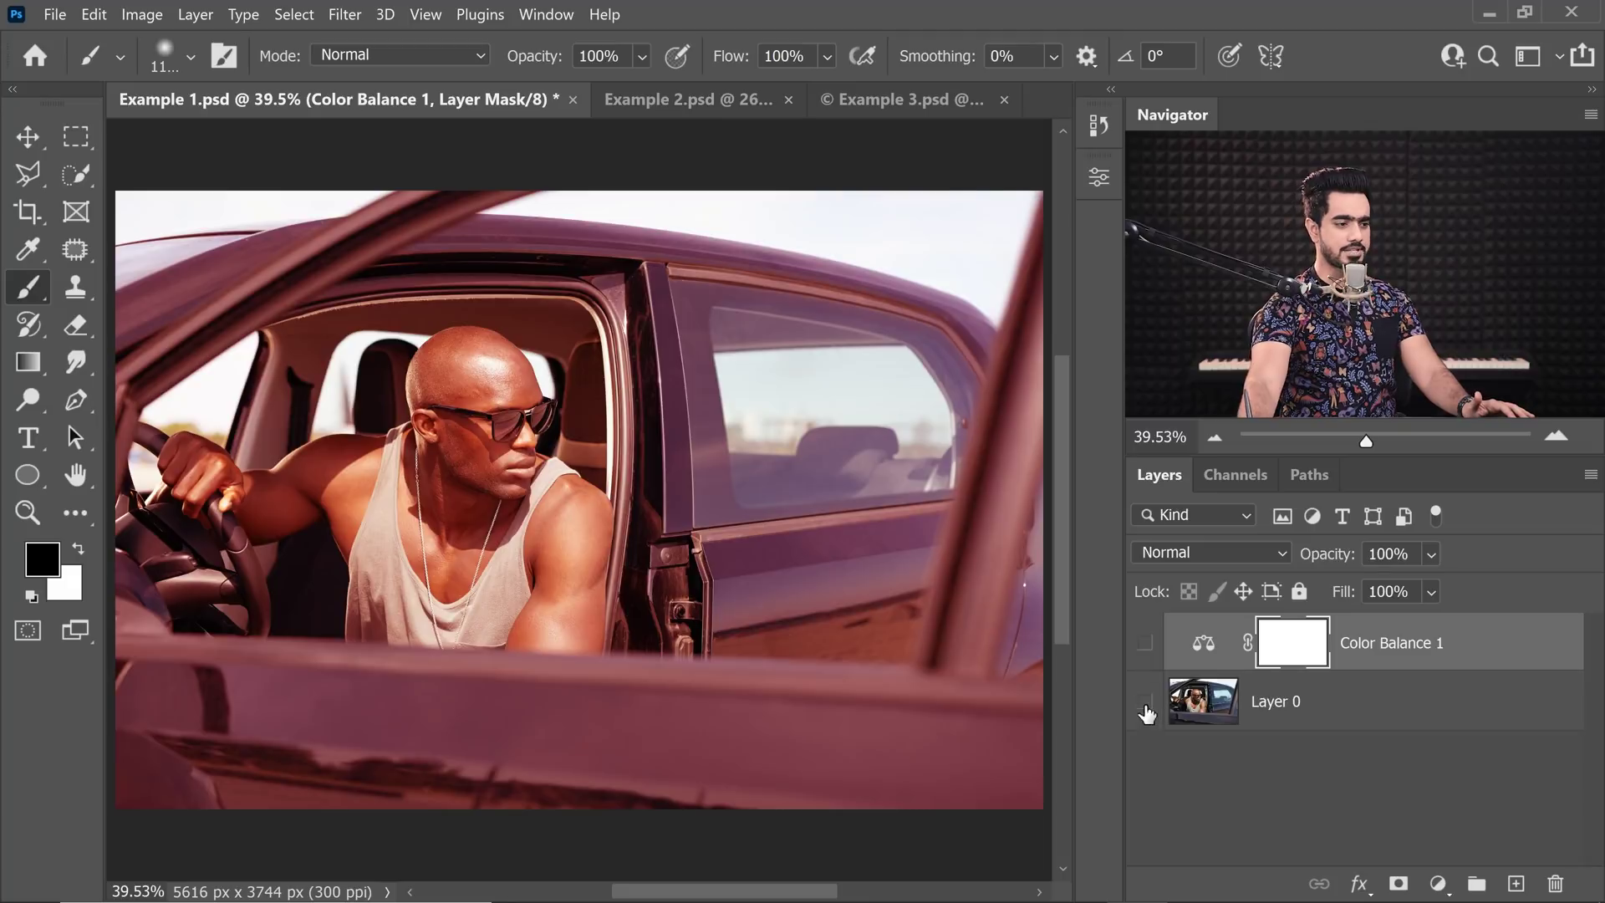
{"action": "left_click", "coordinate": [1515, 883]}
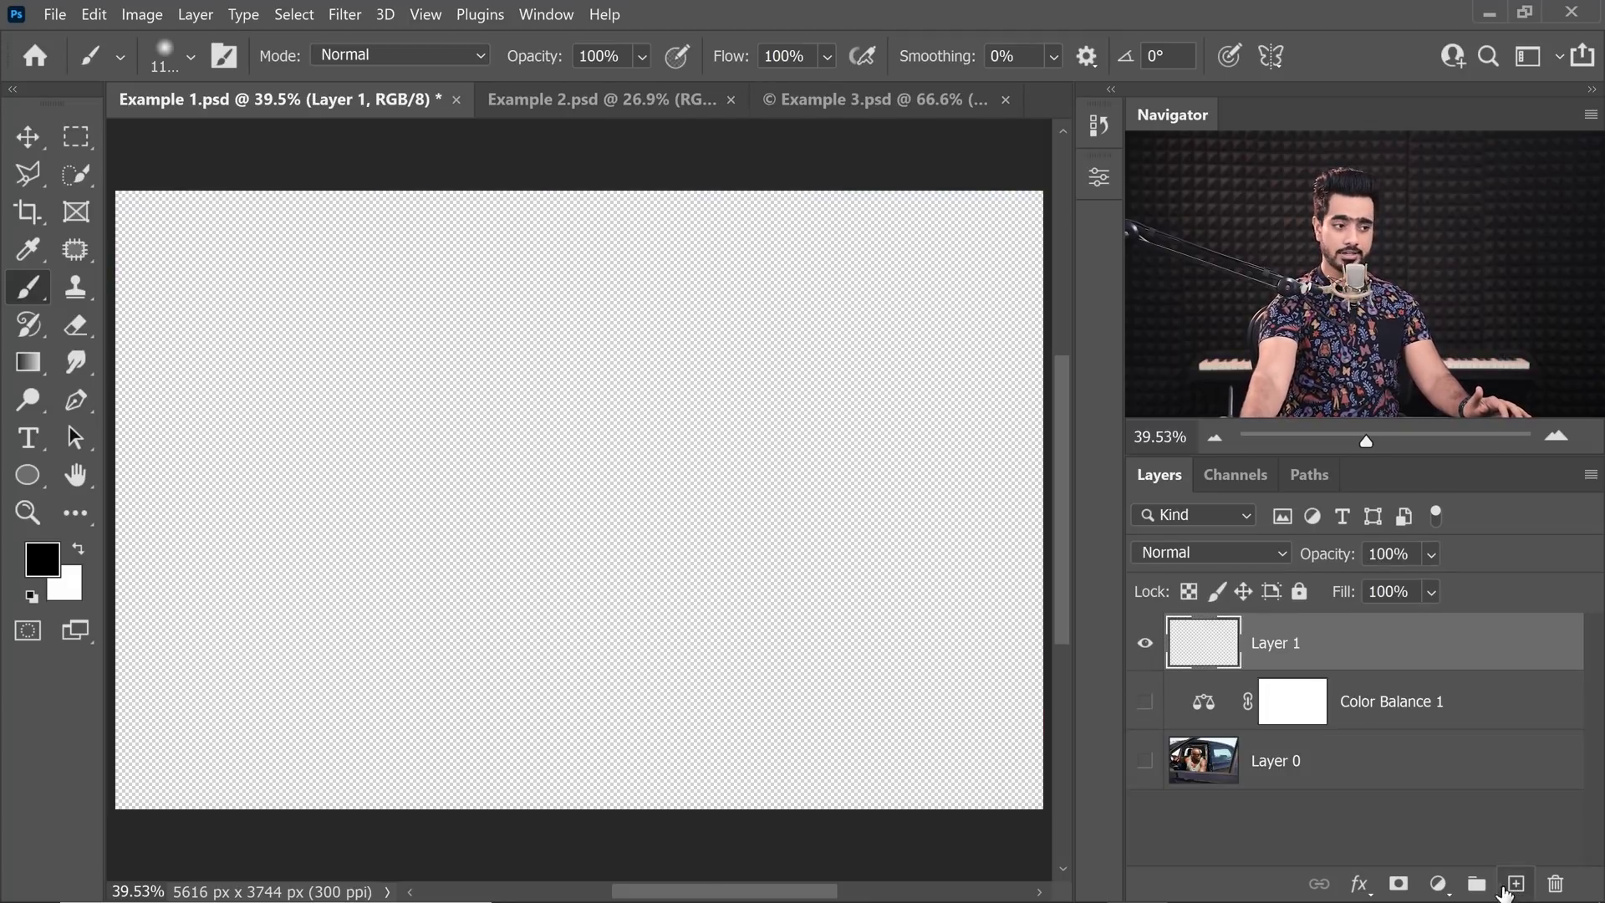
{"action": "left_click", "coordinate": [42, 558]}
{"action": "left_click", "coordinate": [701, 286]}
{"action": "left_click_drag", "start_coordinate": [804, 339], "coordinate": [815, 262]}
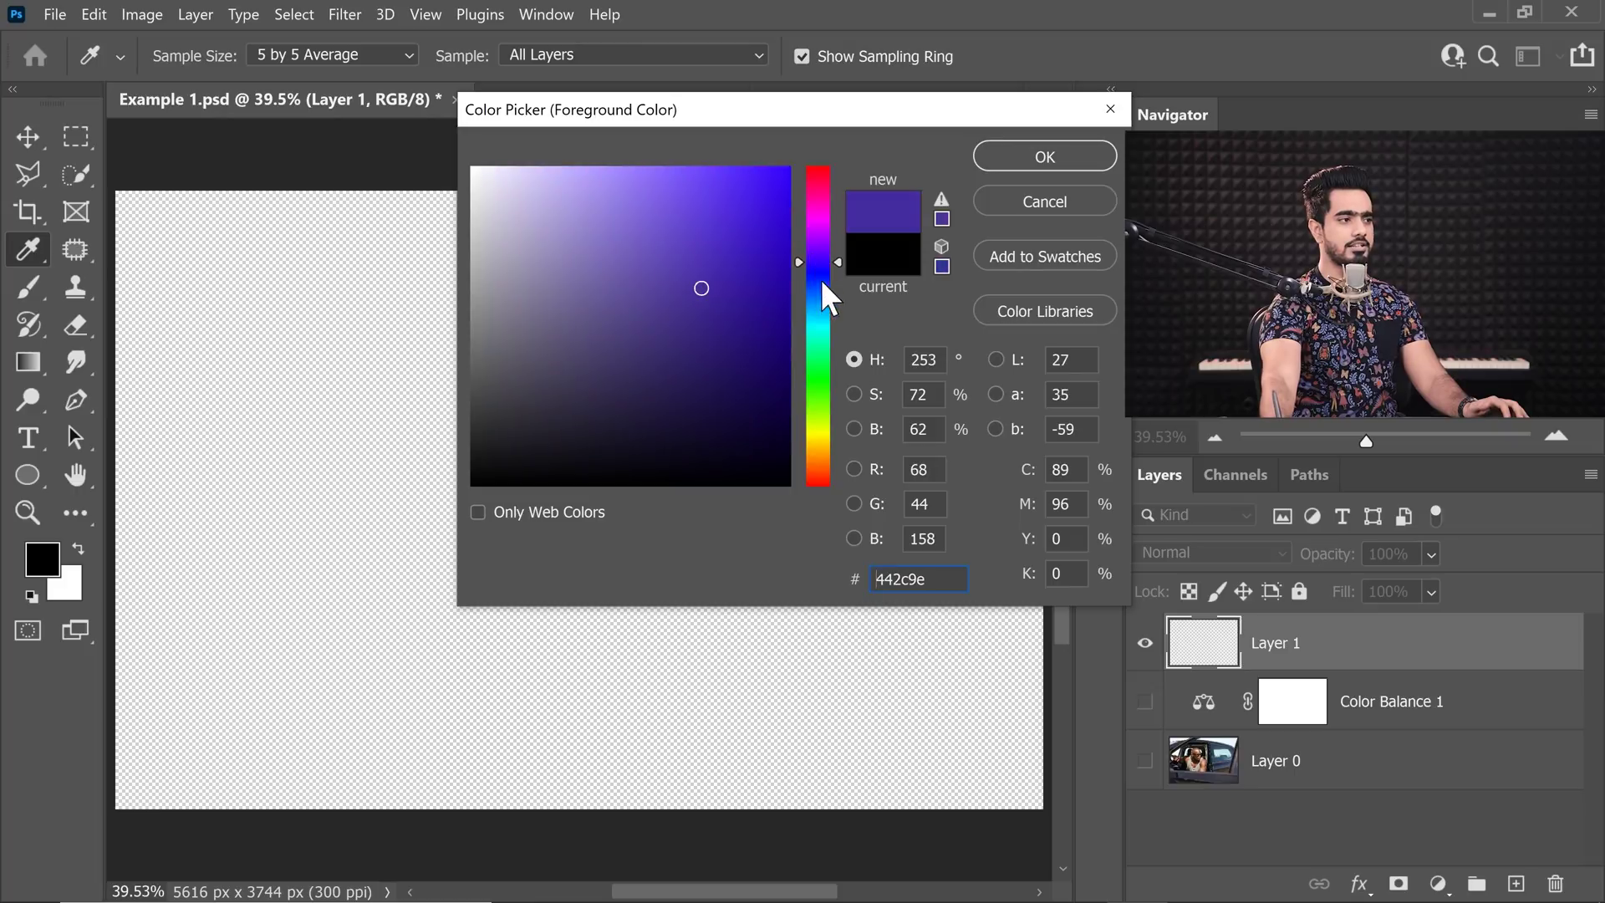
{"action": "left_click", "coordinate": [1029, 155]}
{"action": "key", "text": "b"}
{"action": "left_click_drag", "start_coordinate": [484, 368], "coordinate": [580, 525]}
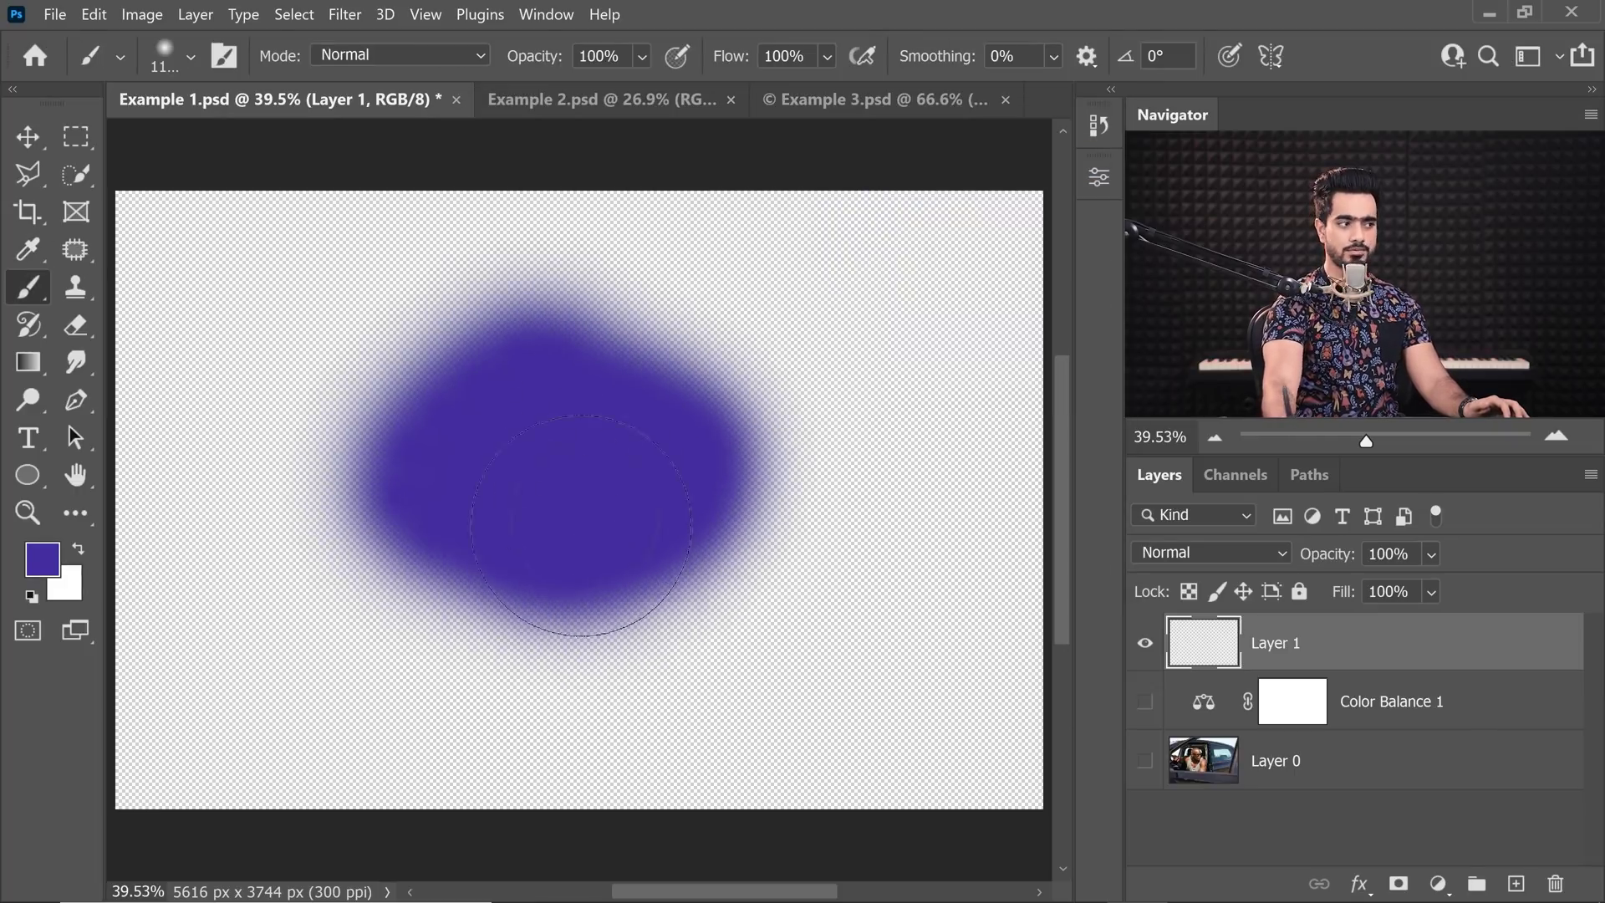
Add a second new layer and paint a larger purple blob on it, overlapping the first one
{"action": "left_click", "coordinate": [1516, 883]}
{"action": "left_click", "coordinate": [1146, 760]}
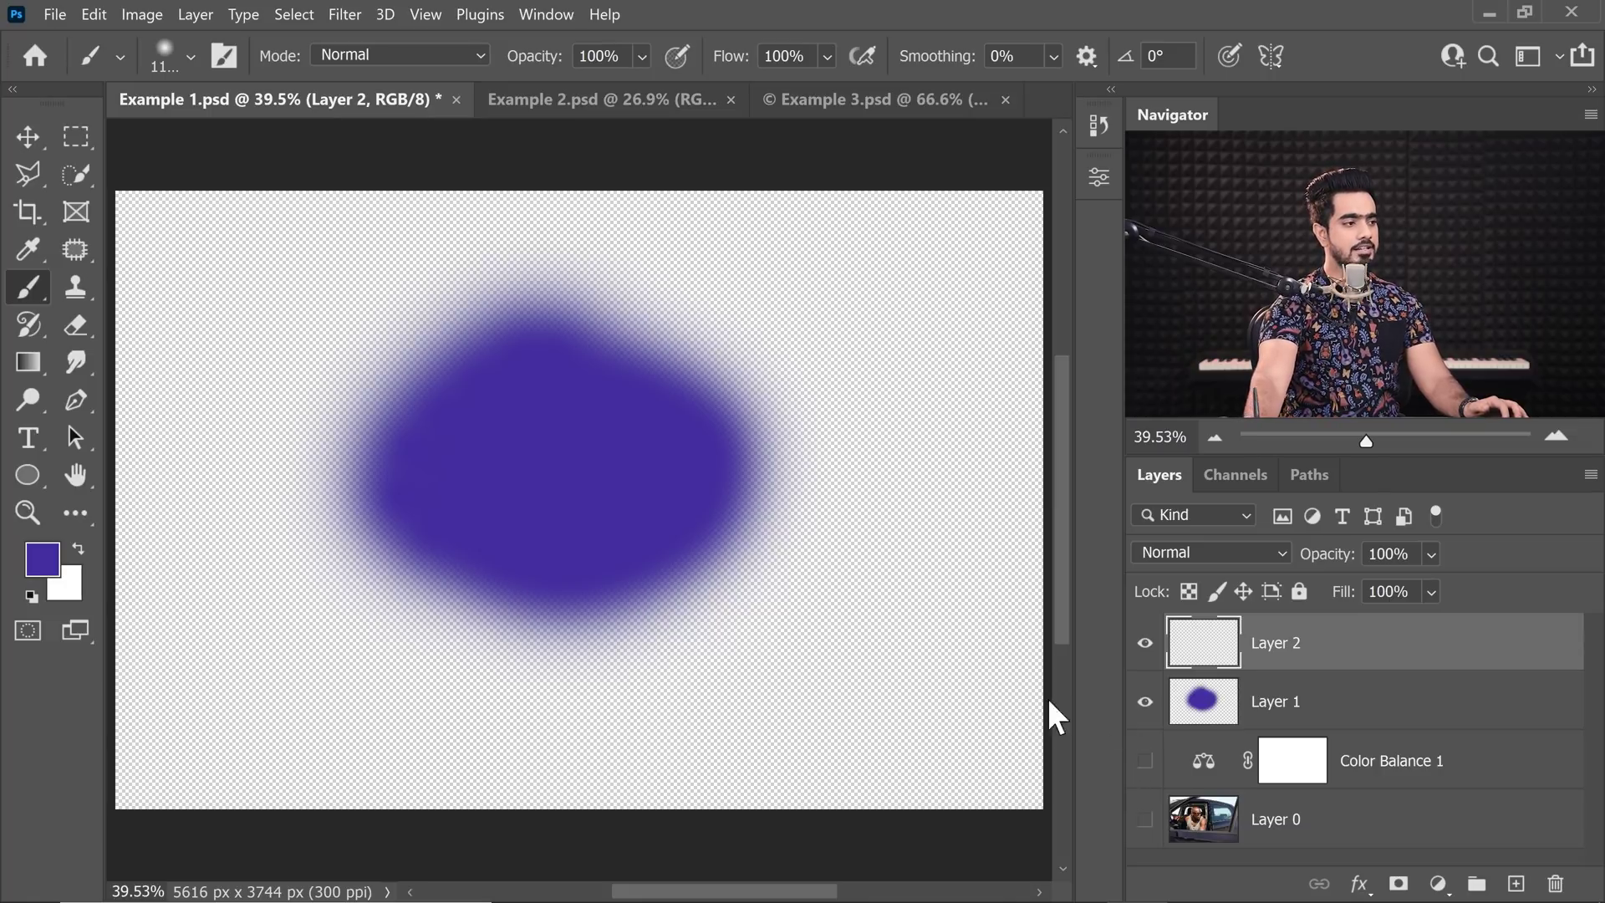
{"action": "left_click_drag", "start_coordinate": [882, 341], "coordinate": [656, 265]}
{"action": "mouse_move", "coordinate": [474, 320]}
{"action": "left_mouse_down"}
{"action": "mouse_move", "coordinate": [831, 573]}
{"action": "mouse_move", "coordinate": [466, 591]}
{"action": "mouse_move", "coordinate": [464, 476]}
{"action": "left_mouse_up"}
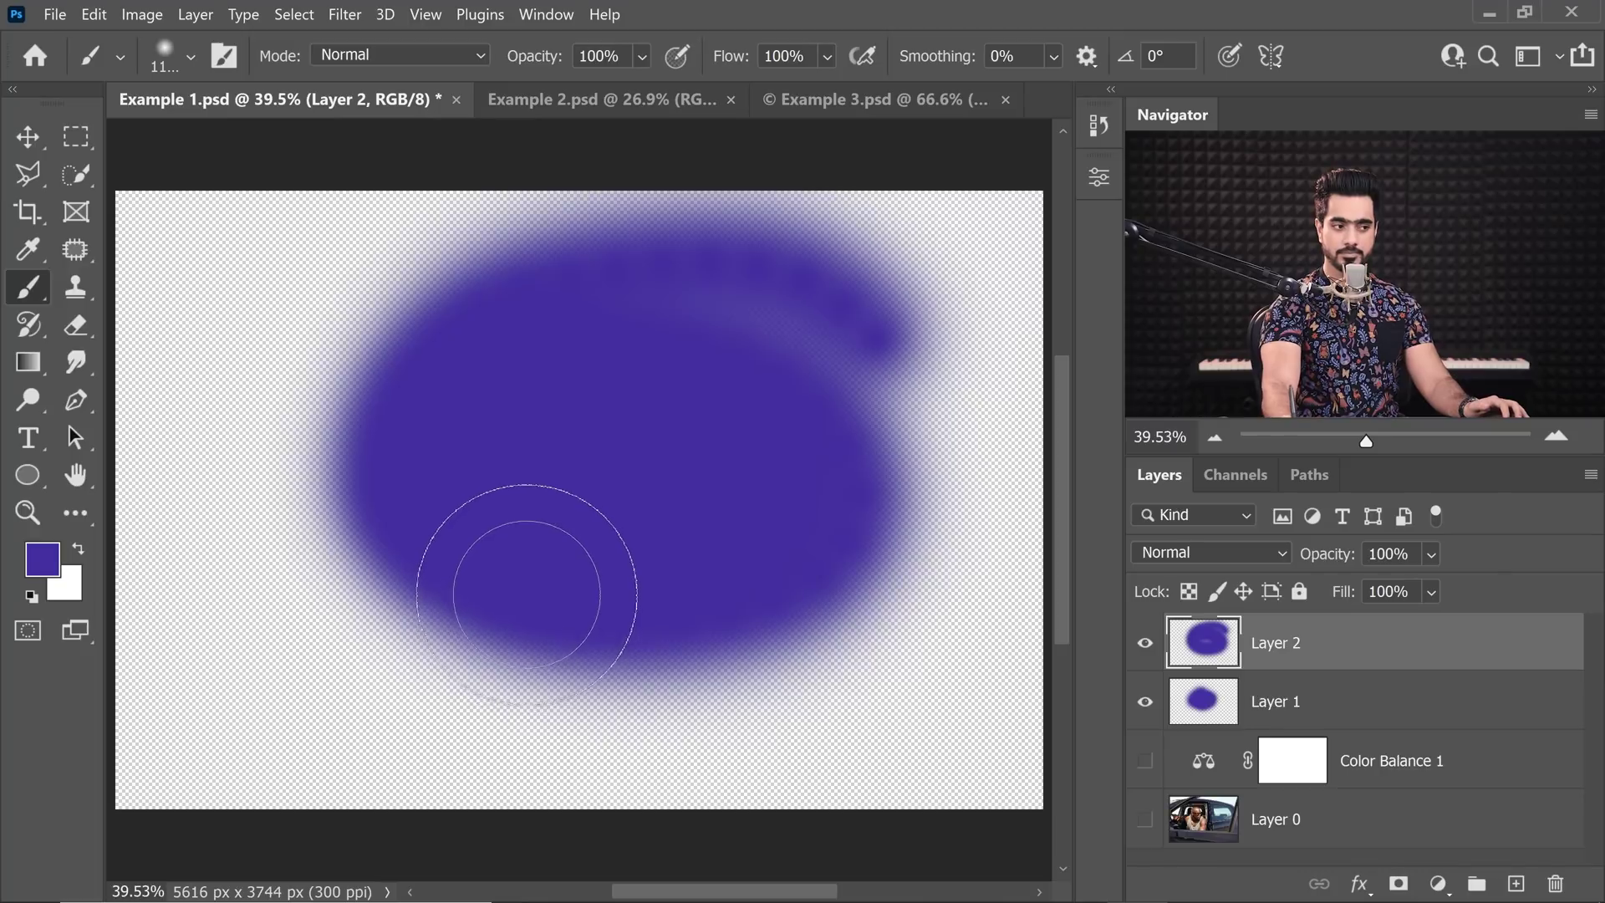
Set the blend mode of the upper paint layer to Difference
{"action": "left_click", "coordinate": [1205, 555]}
{"action": "scroll", "coordinate": [1208, 581], "scroll_direction": "down", "scroll_amount": 5}
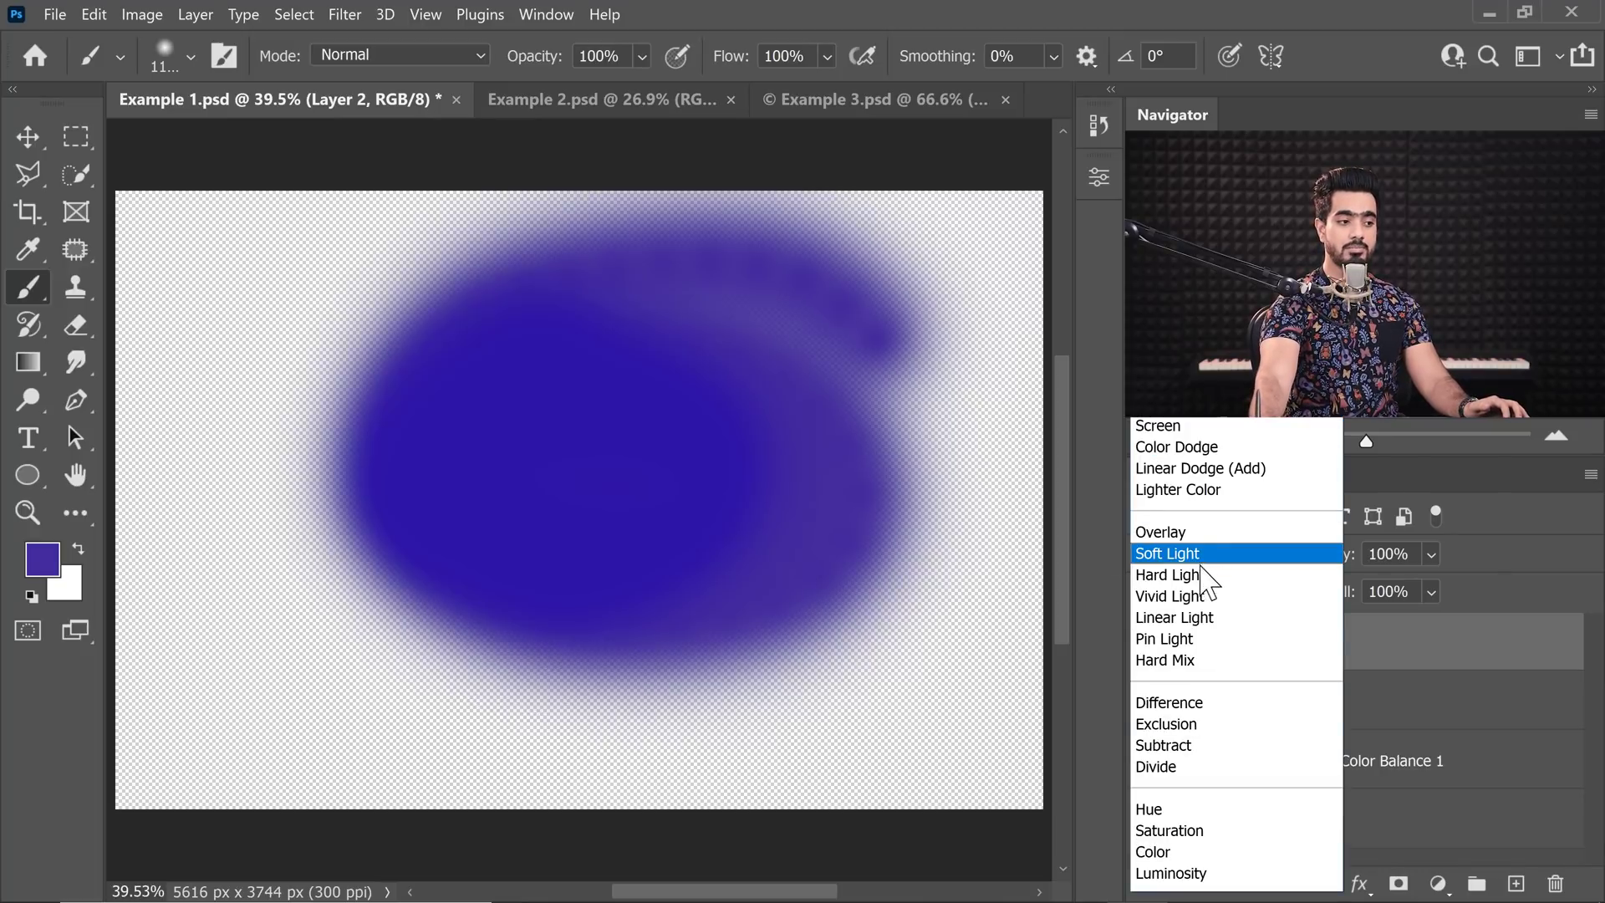
{"action": "left_click", "coordinate": [1202, 705]}
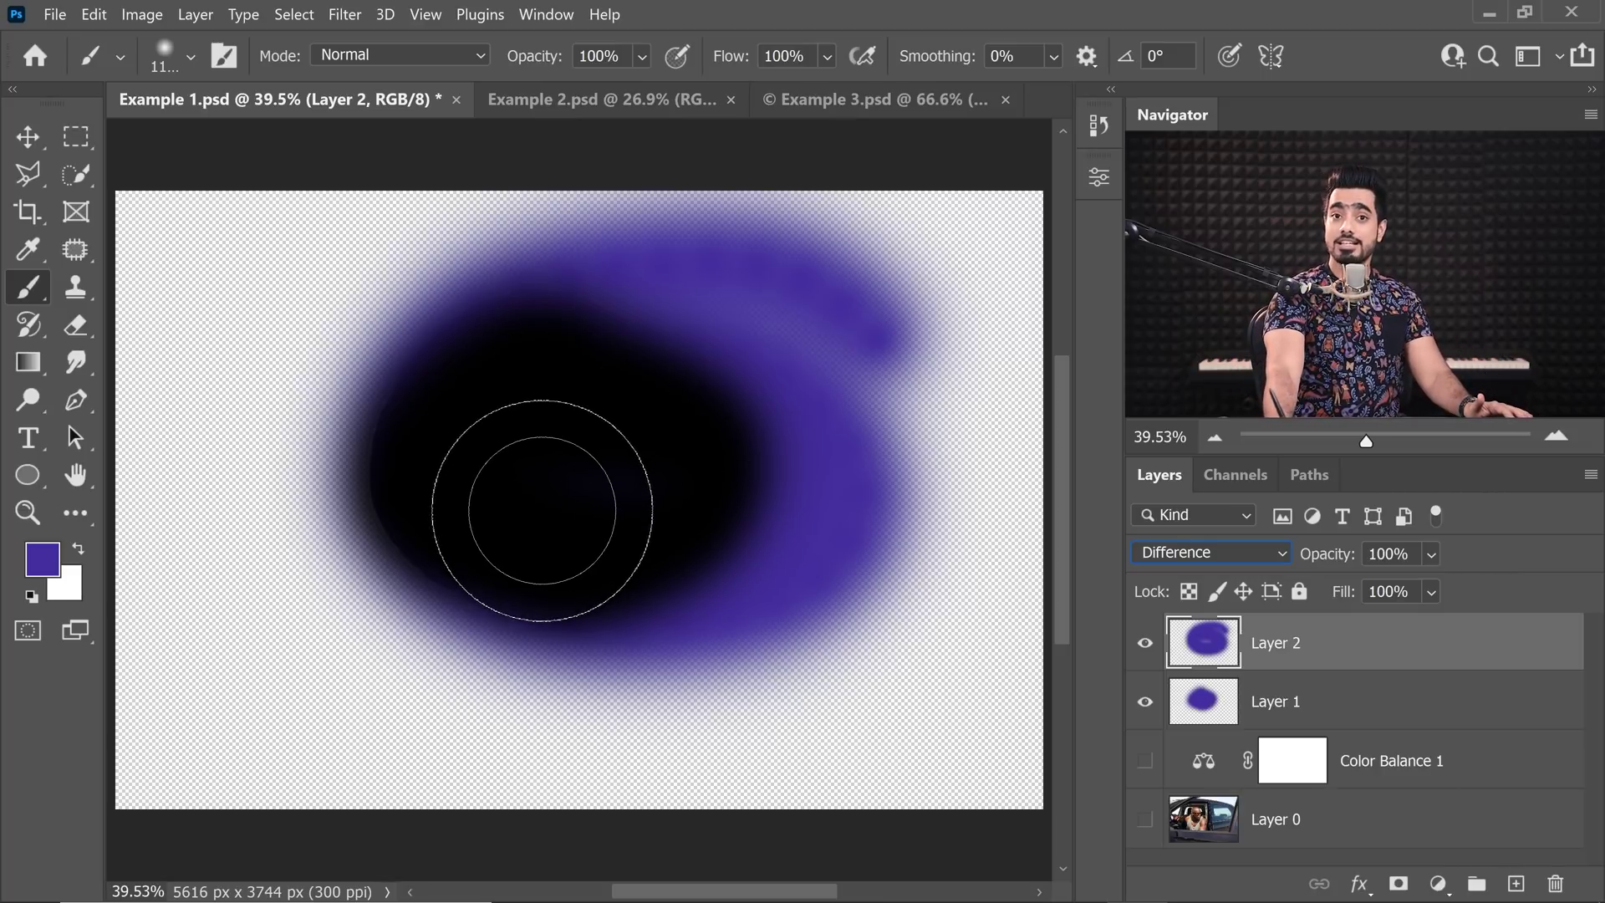
Paint orange #da9723 over the middle of the blob on the Difference layer
{"action": "left_click", "coordinate": [44, 558]}
{"action": "left_click_drag", "start_coordinate": [814, 434], "coordinate": [815, 452]}
{"action": "left_click", "coordinate": [736, 214]}
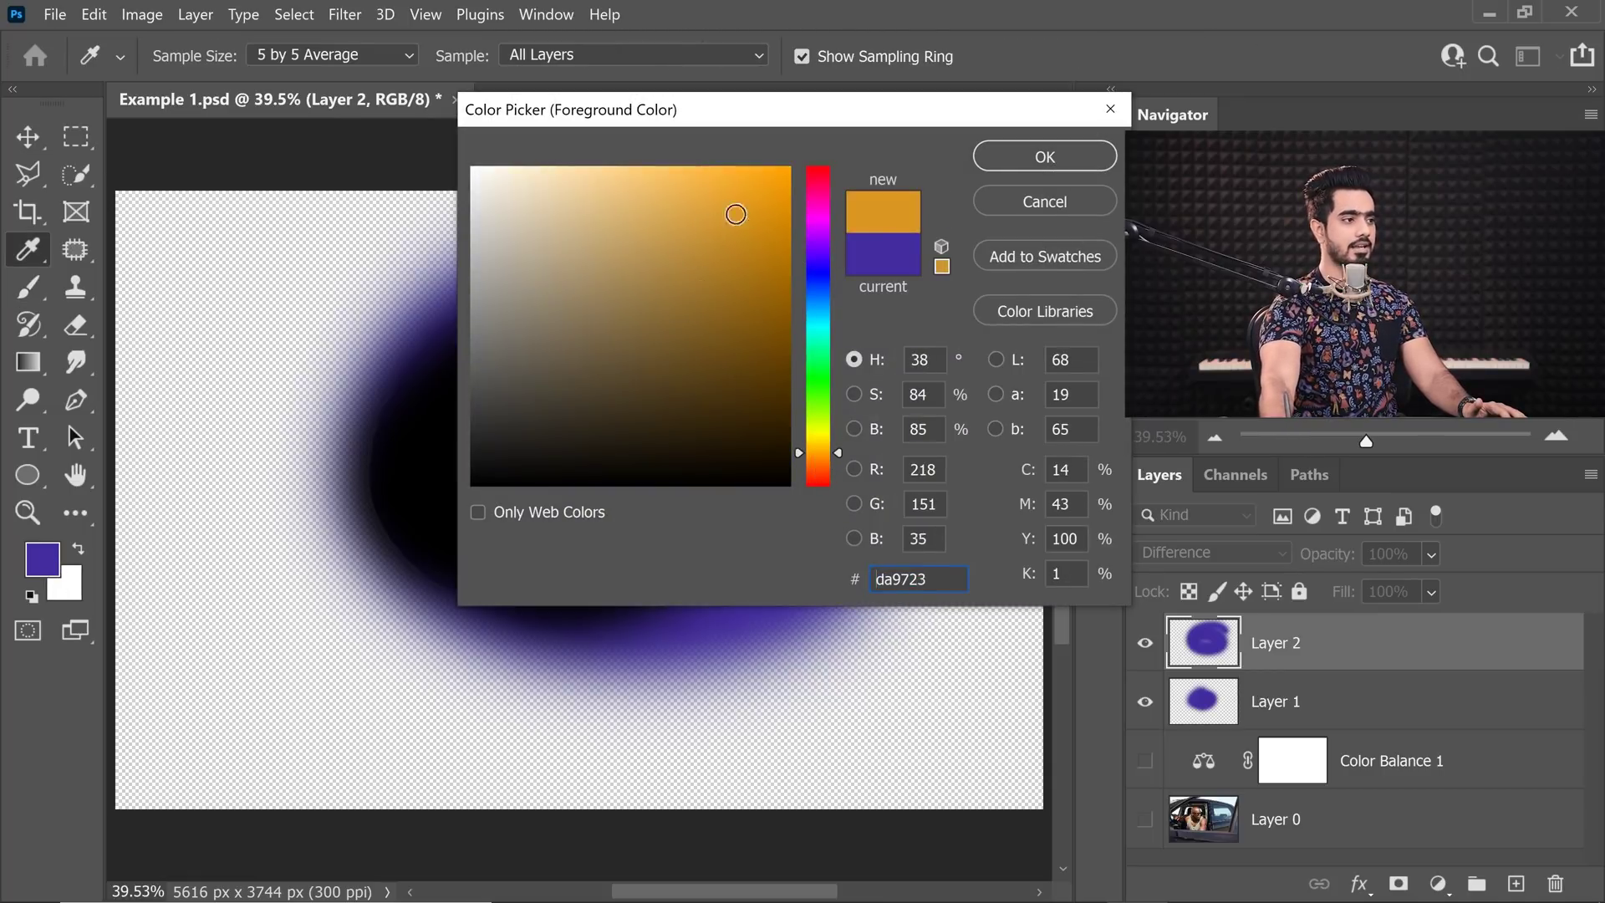
{"action": "left_click", "coordinate": [1011, 155]}
{"action": "mouse_move", "coordinate": [727, 520]}
{"action": "left_mouse_down"}
{"action": "mouse_move", "coordinate": [782, 451]}
{"action": "mouse_move", "coordinate": [638, 501]}
{"action": "mouse_move", "coordinate": [644, 410]}
{"action": "left_mouse_up"}
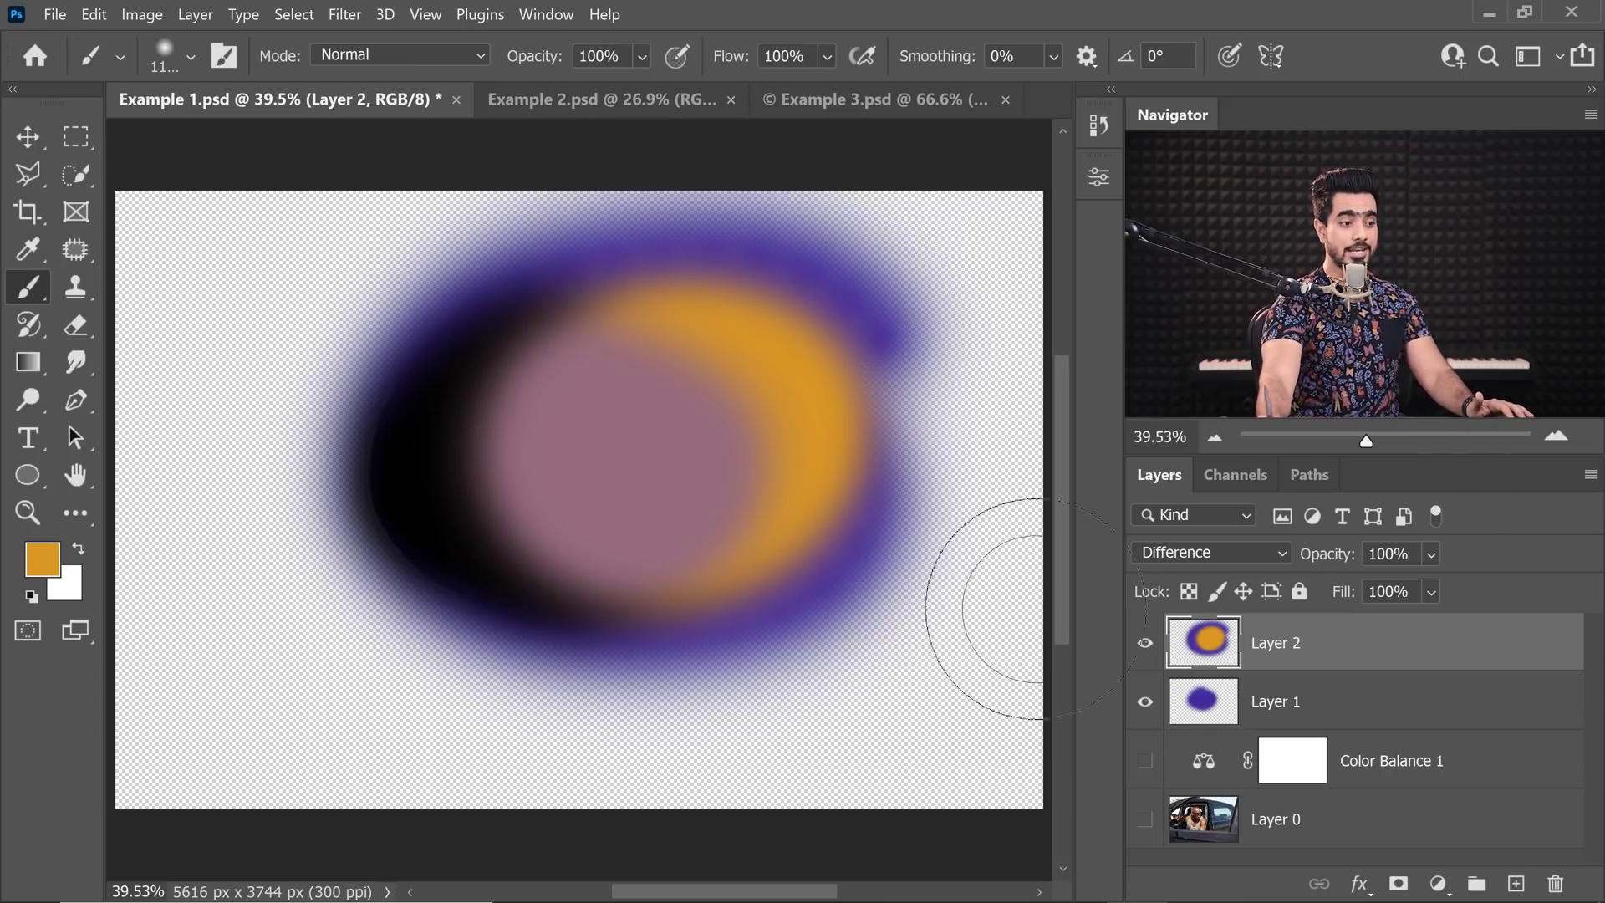
Delete both paint layers and show the photo and Color Balance layers again
{"action": "left_click", "coordinate": [1266, 709]}
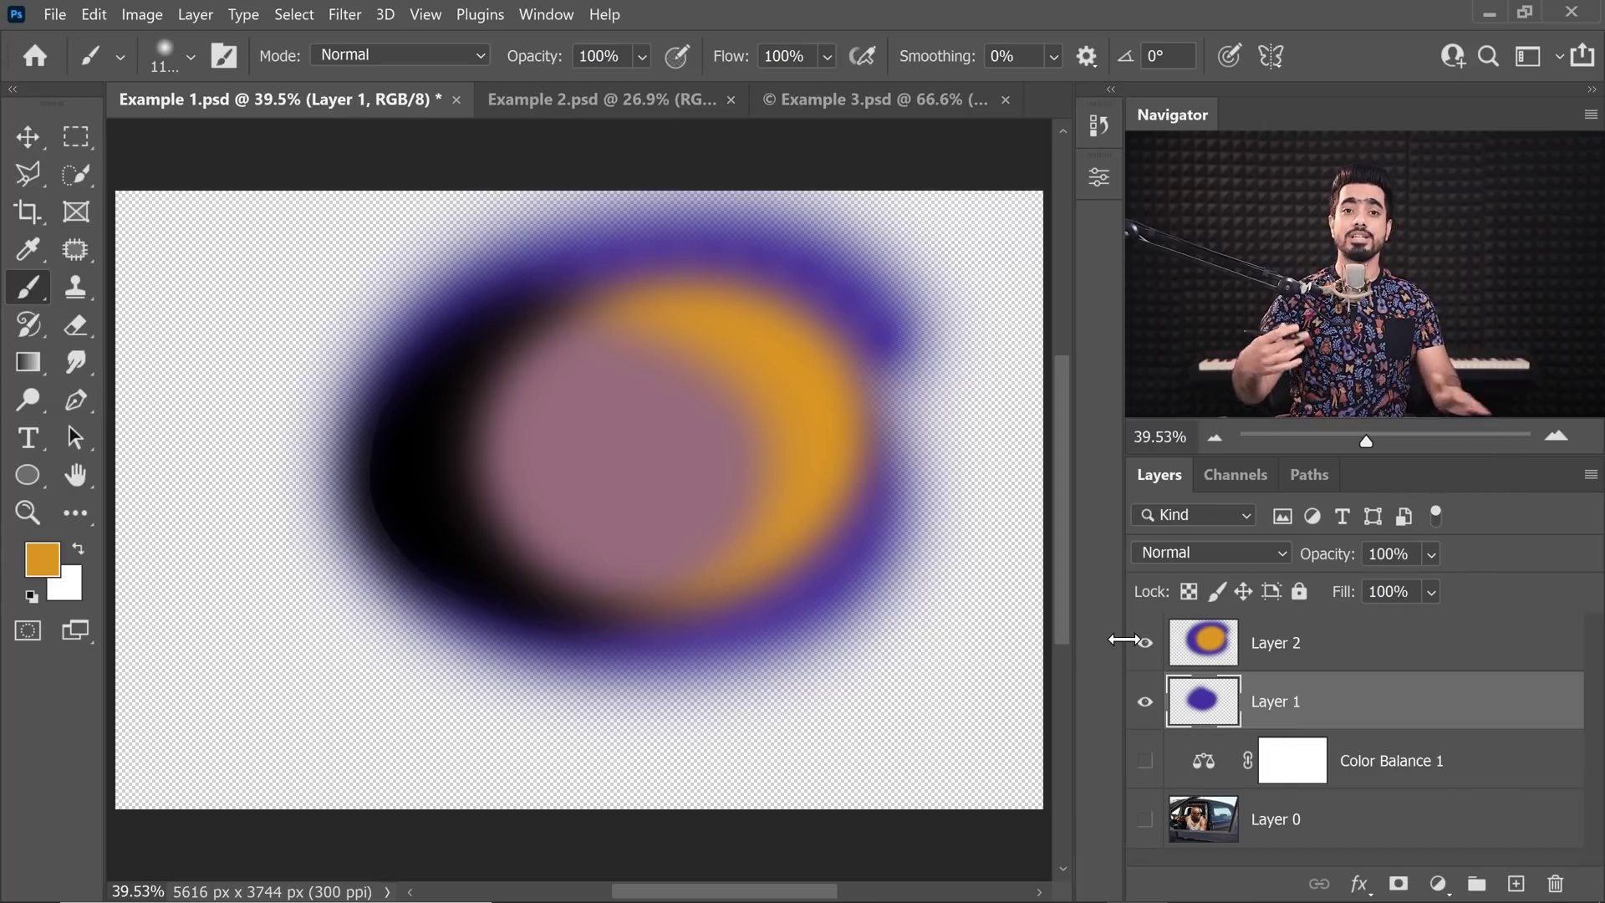
{"action": "left_click", "coordinate": [1371, 648], "text": "shift"}
{"action": "left_click_drag", "start_coordinate": [1422, 699], "coordinate": [1540, 873]}
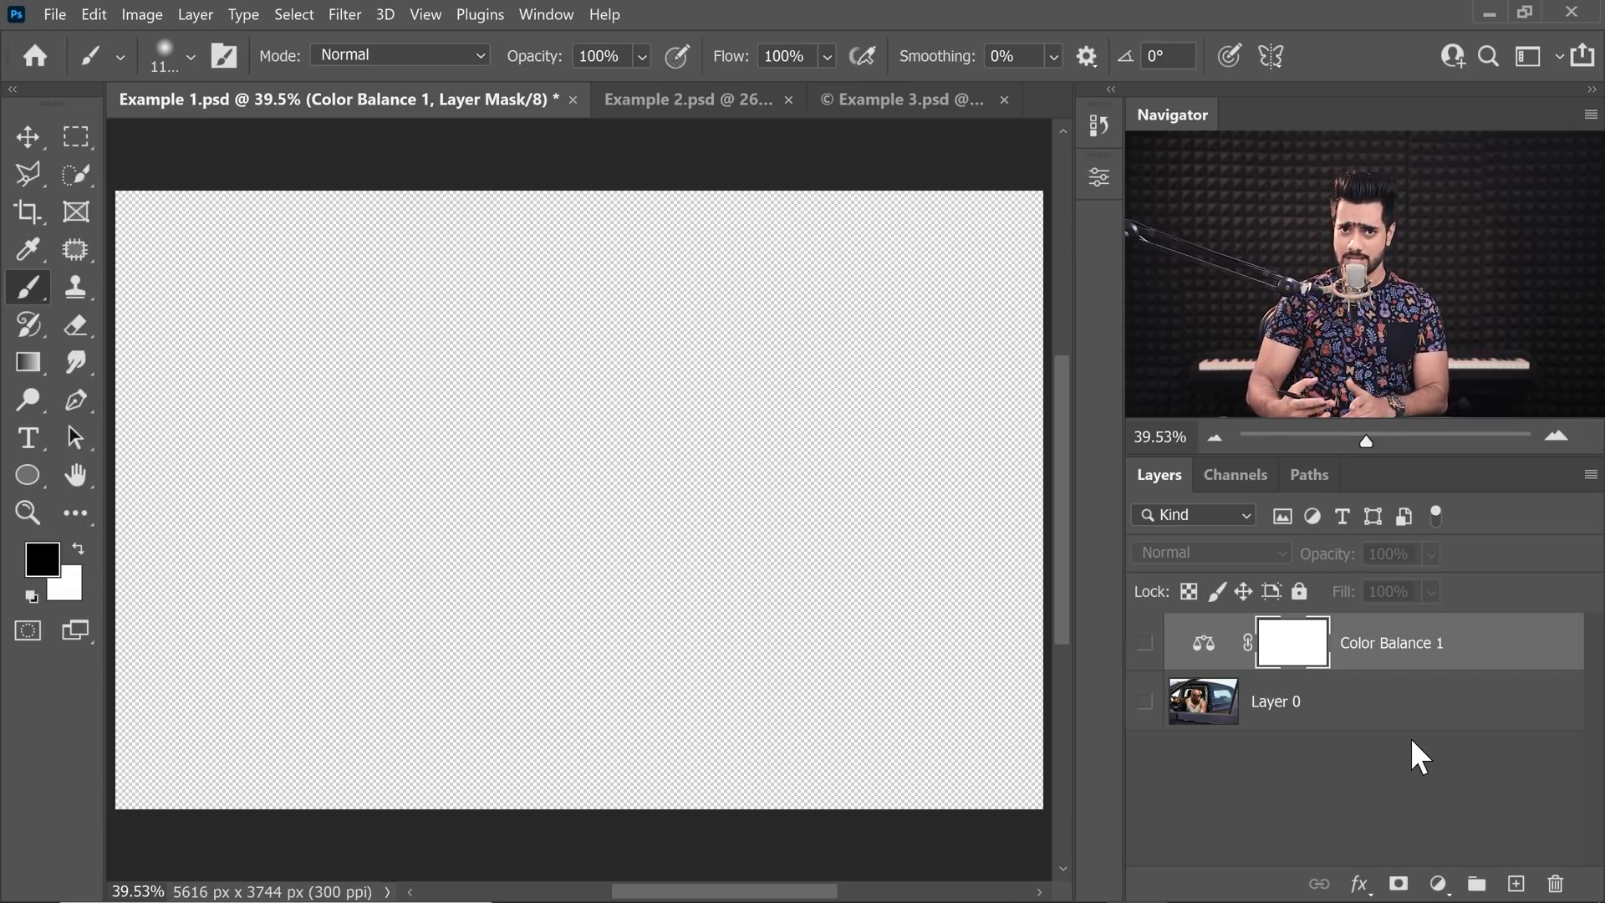
{"action": "left_click", "coordinate": [1145, 702]}
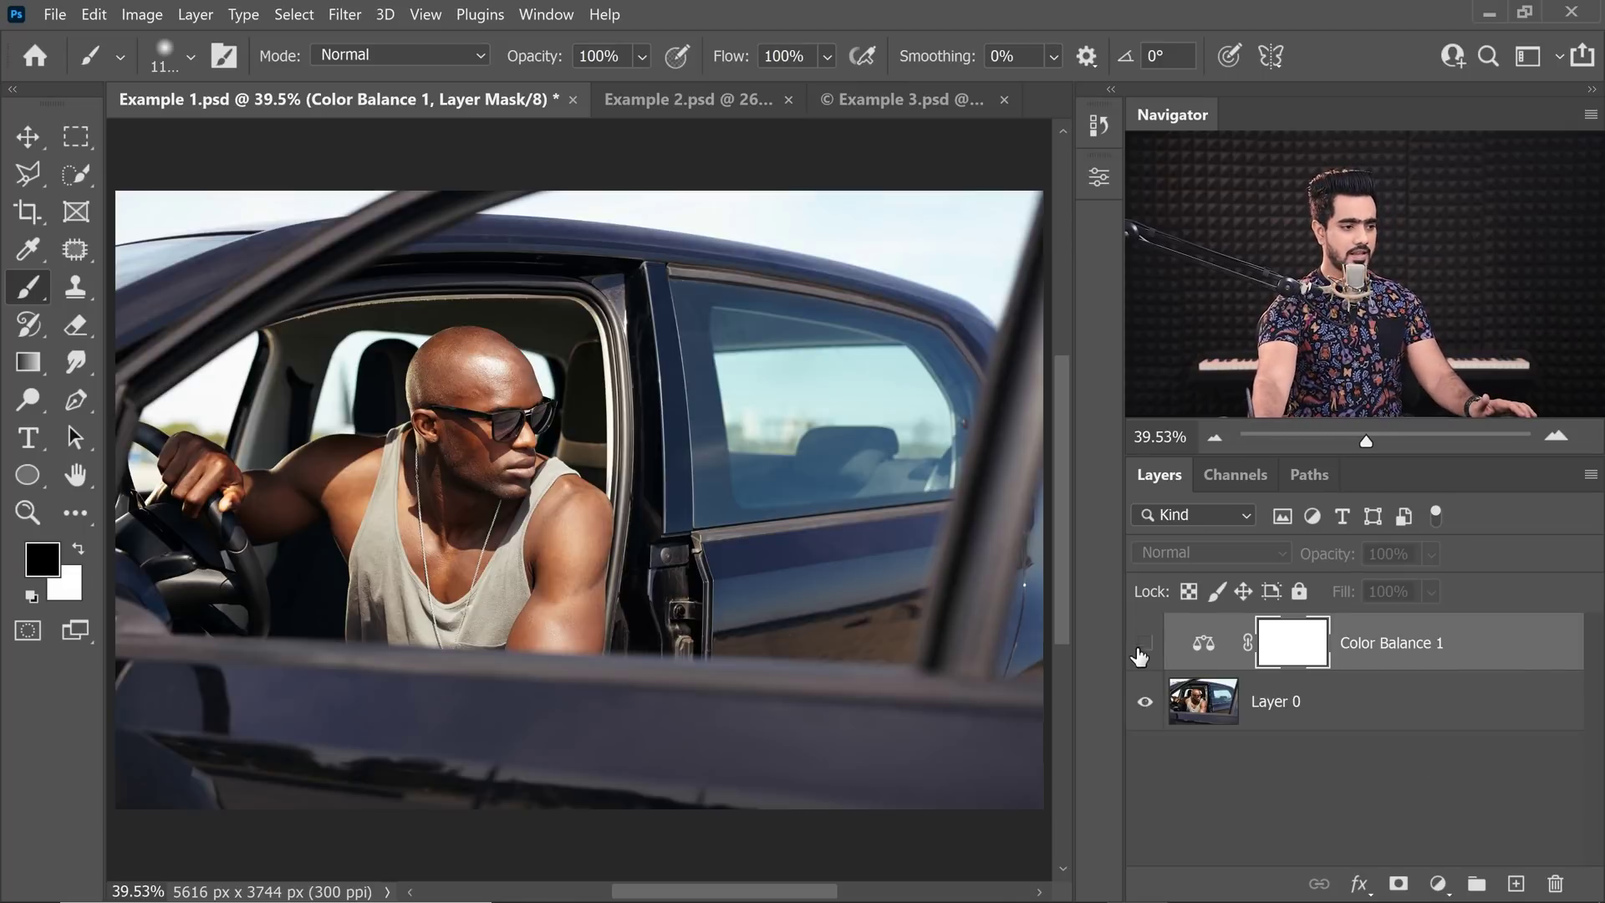
{"action": "left_click", "coordinate": [1144, 643]}
Duplicate the photo layer and rename the copy "Color Balanced"
{"action": "left_click", "coordinate": [1276, 709]}
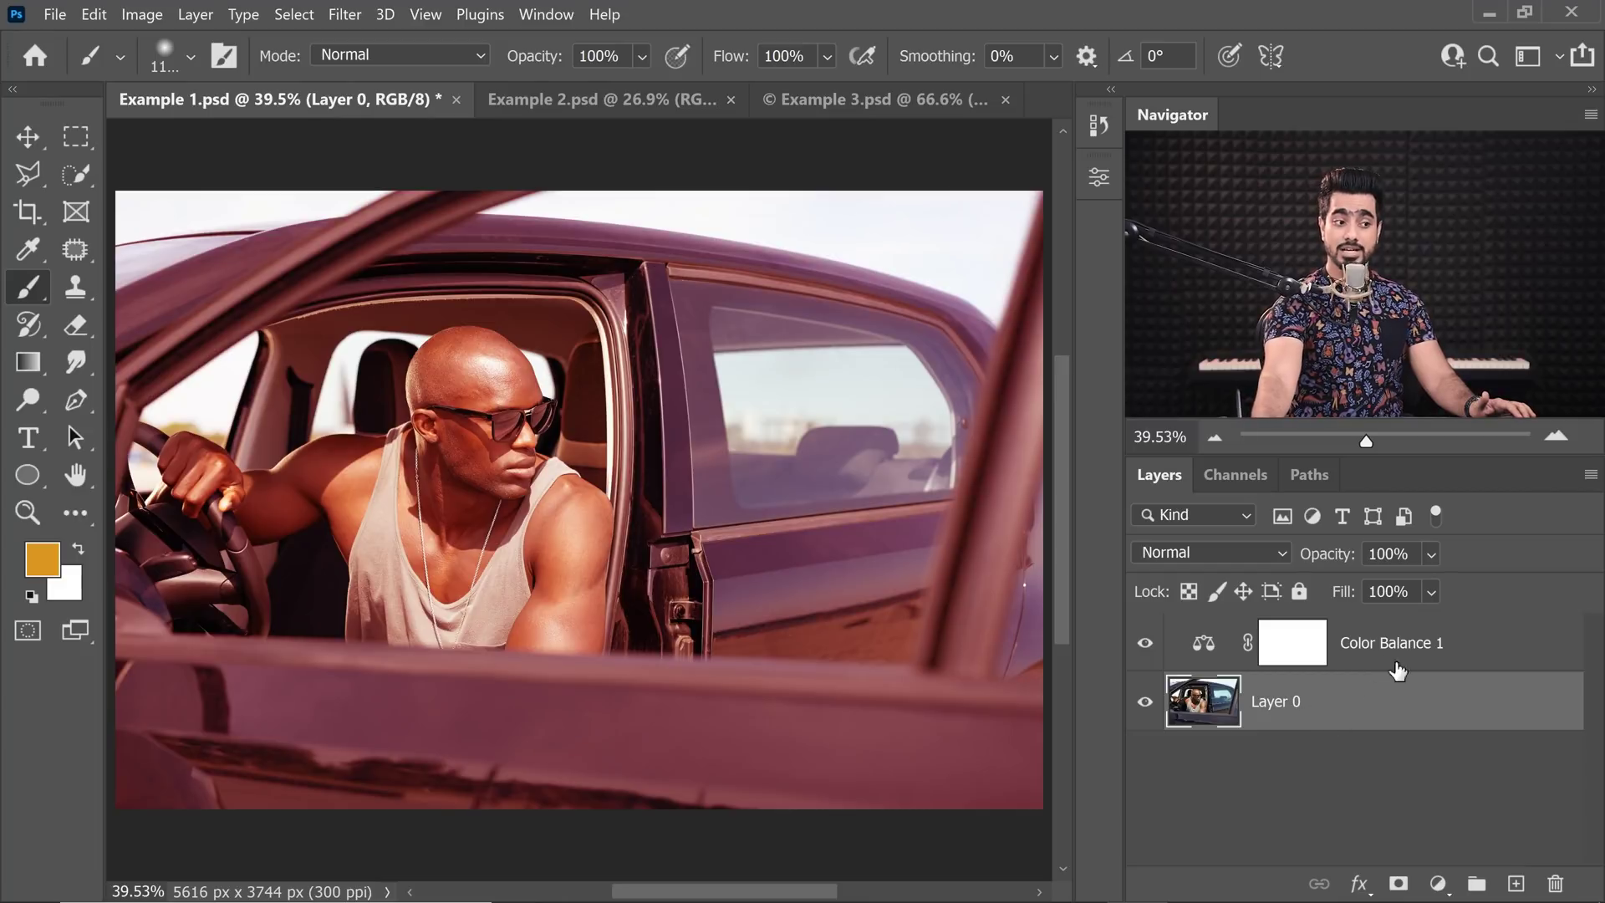
{"action": "left_click_drag", "start_coordinate": [1343, 731], "coordinate": [1516, 882]}
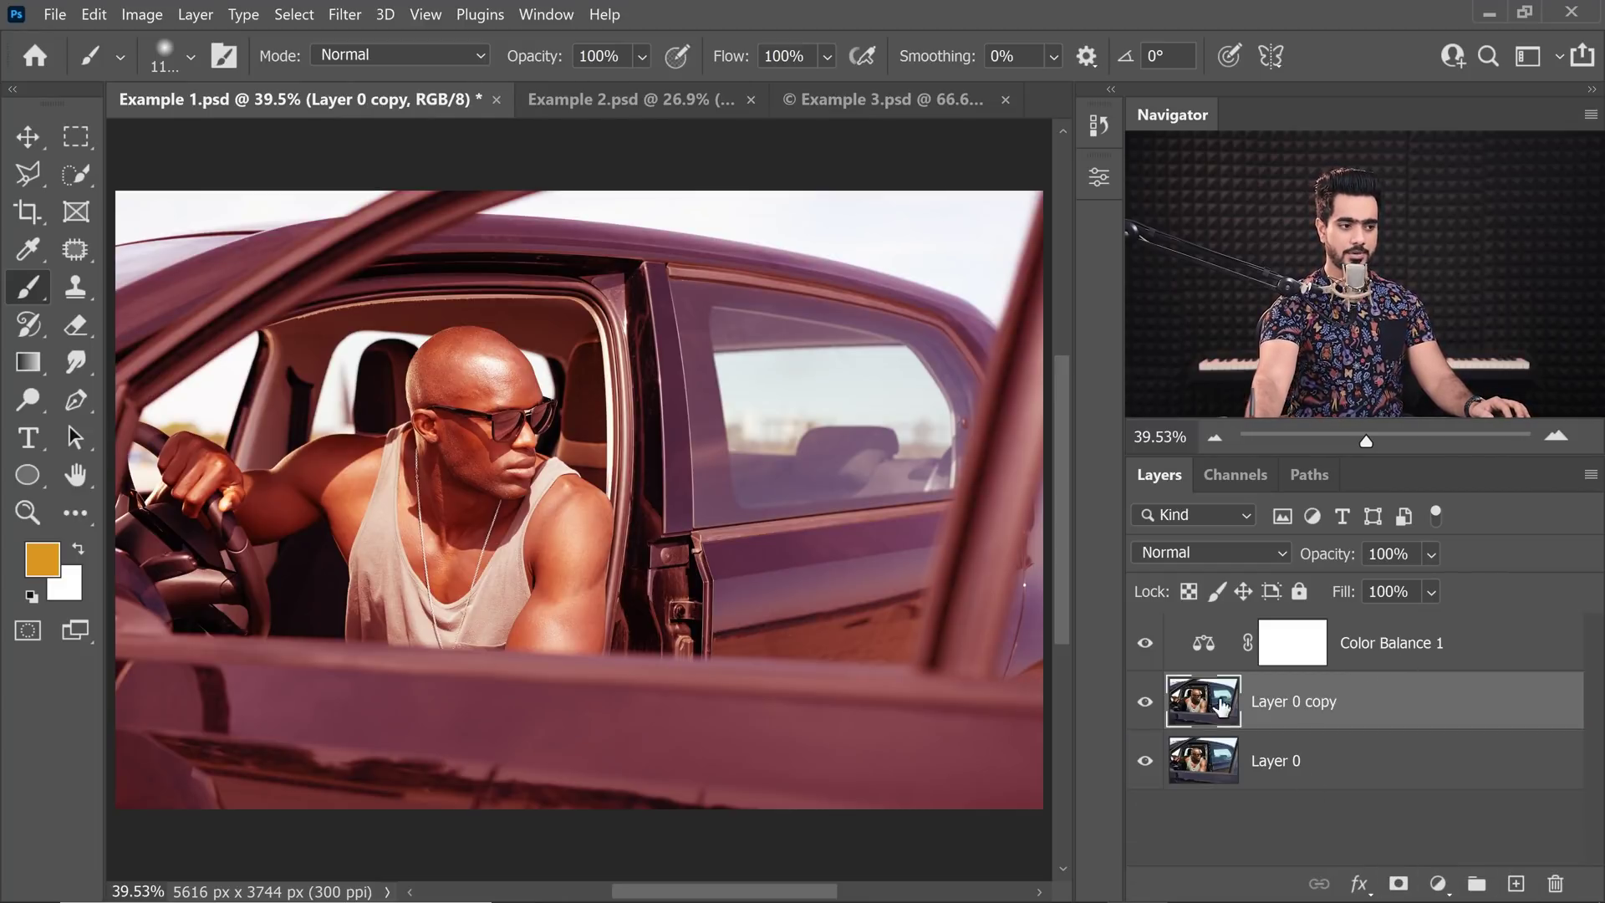
{"action": "double_click", "coordinate": [1292, 704]}
{"action": "type", "text": "Col"}
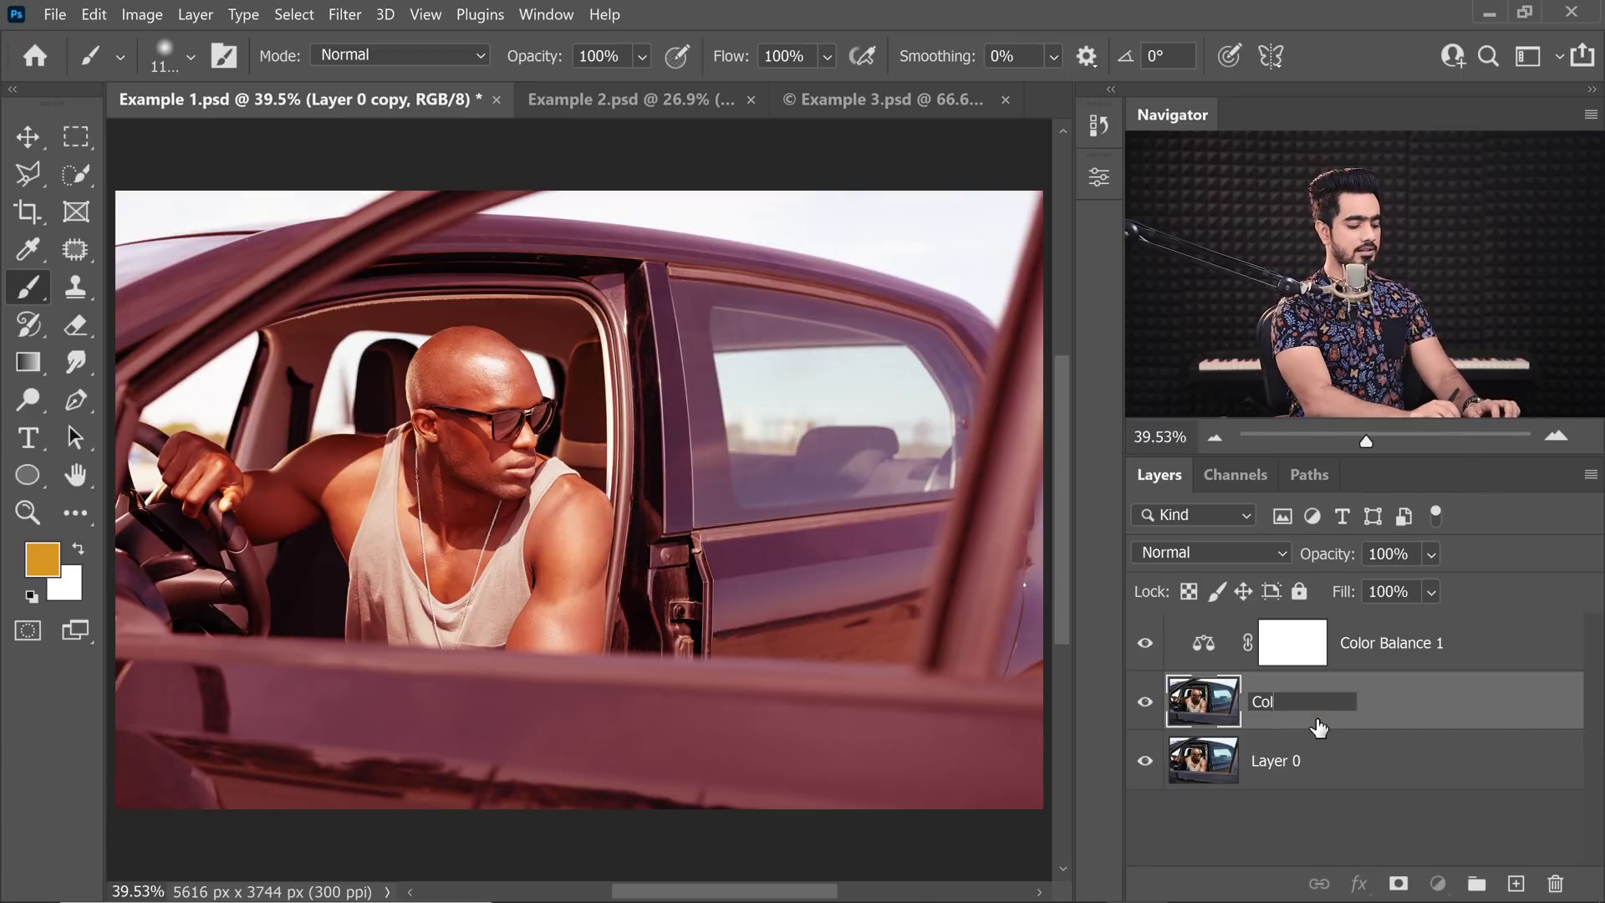
{"action": "type", "text": "or Balance"}
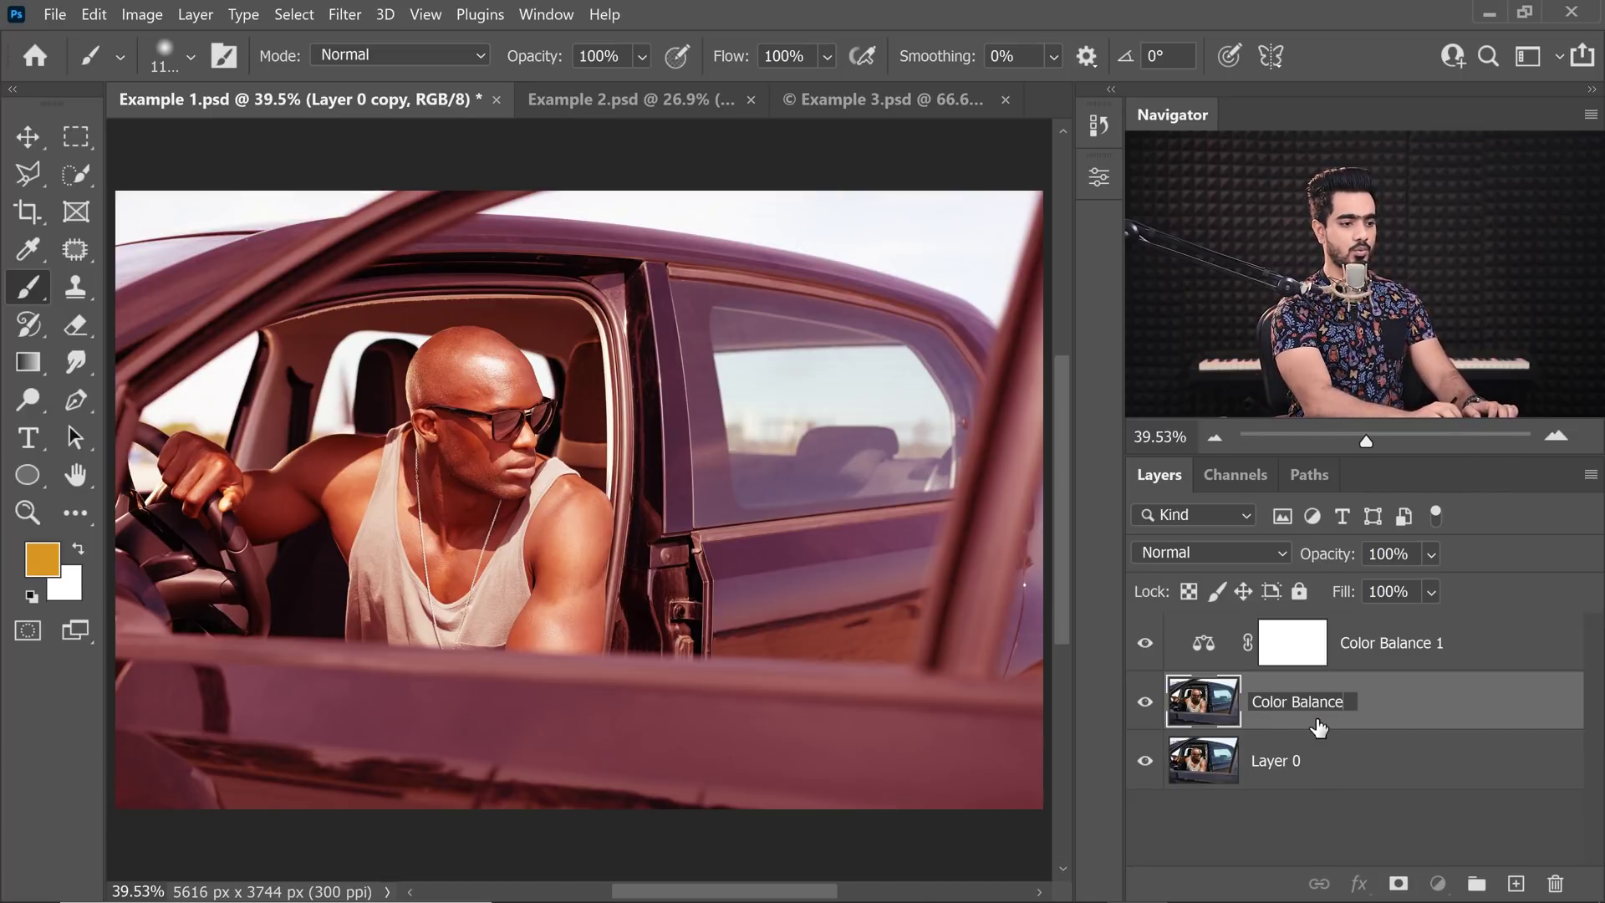
{"action": "type", "text": "d"}
{"action": "key", "text": "Return"}
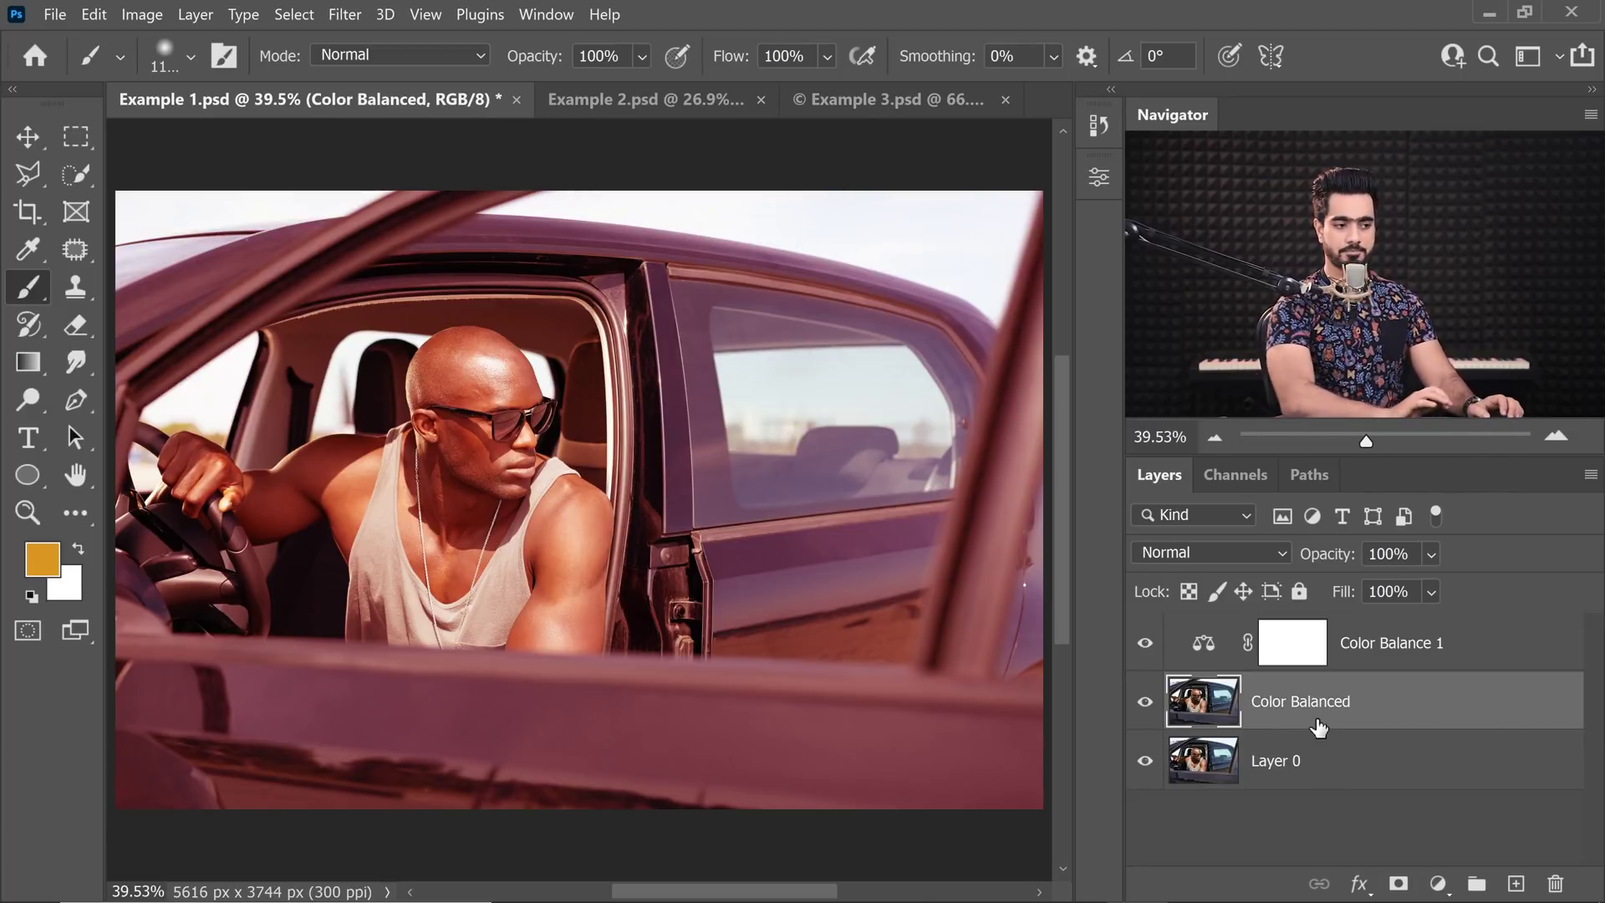
Clip the Color Balance adjustment to the Color Balanced layer and rename the original photo layer "Curves"
{"action": "left_click", "coordinate": [1377, 668], "text": "alt"}
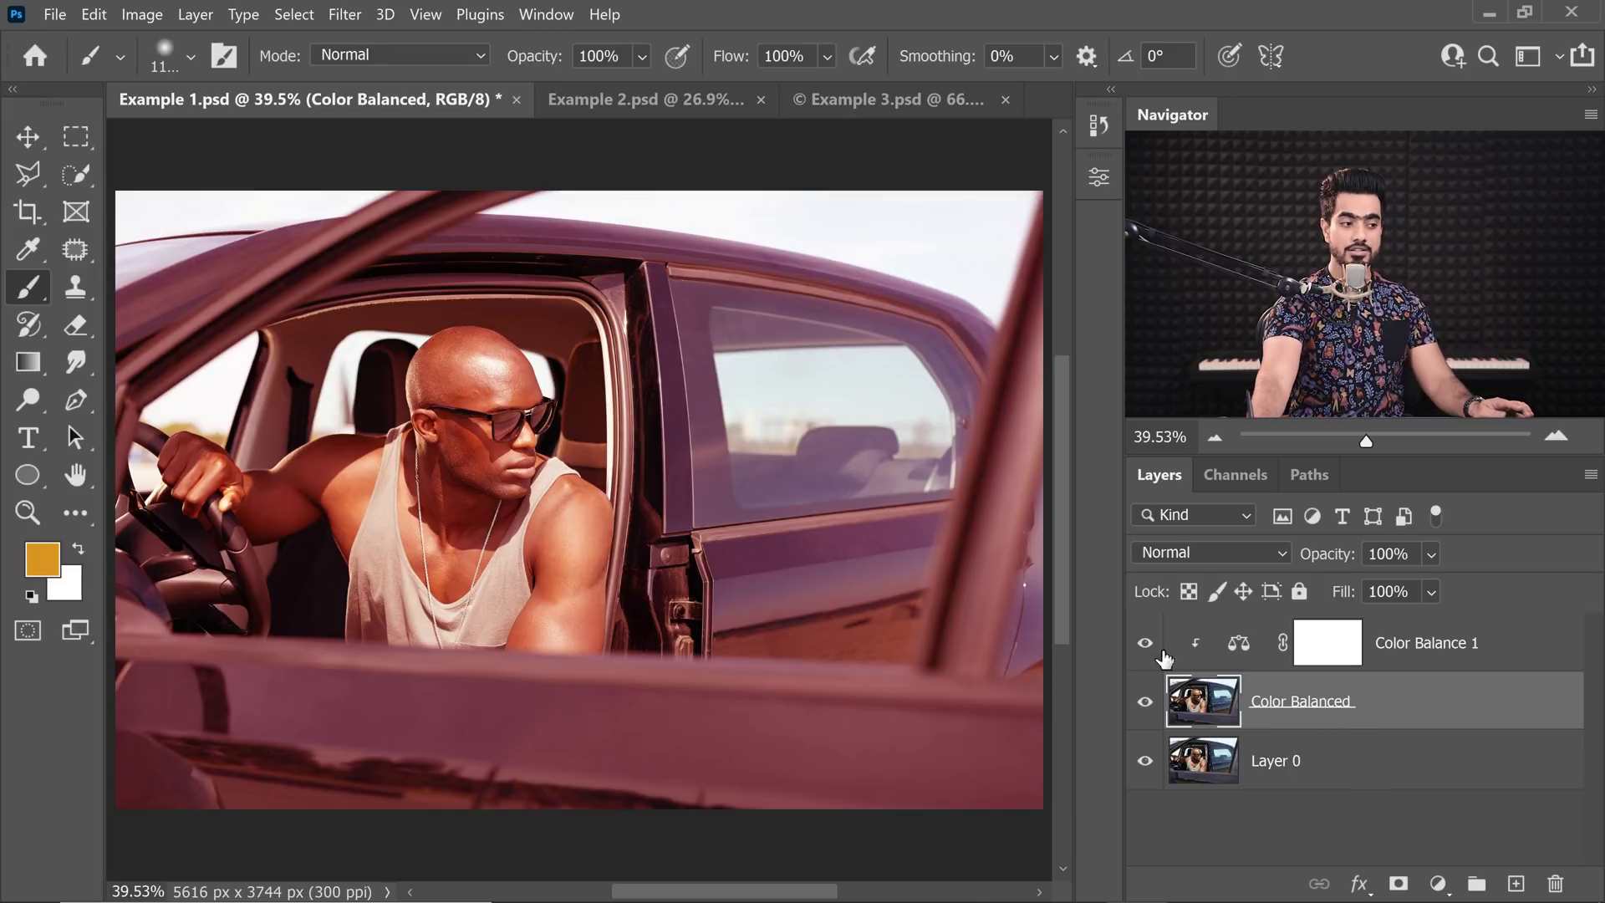
{"action": "left_click", "coordinate": [1228, 771]}
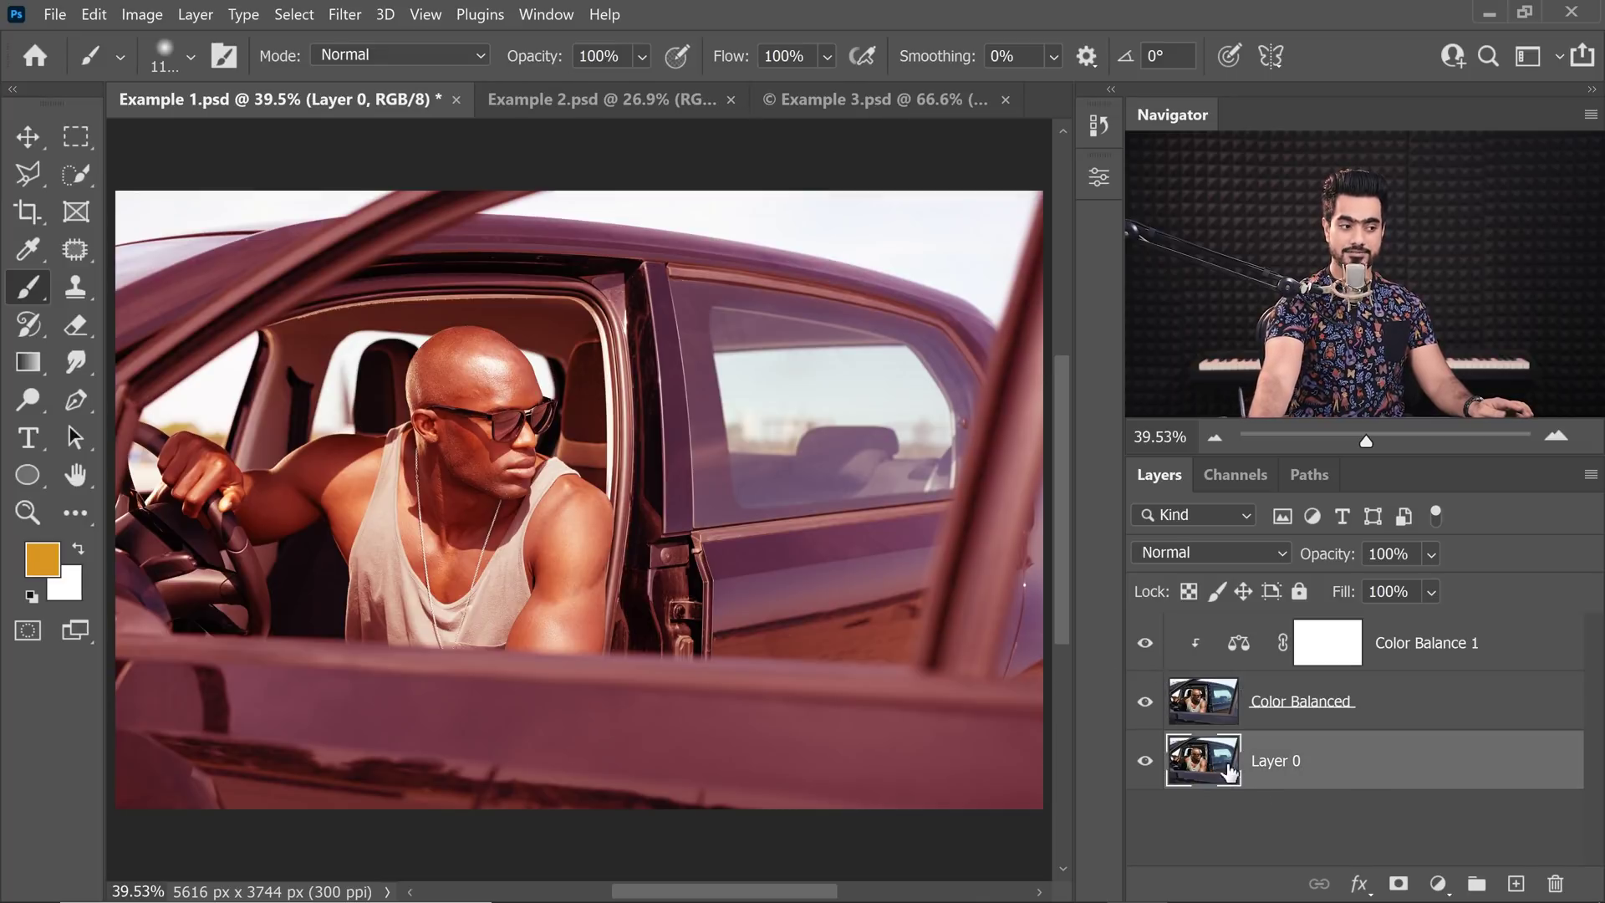
{"action": "double_click", "coordinate": [1276, 771]}
{"action": "type", "text": "Cur"}
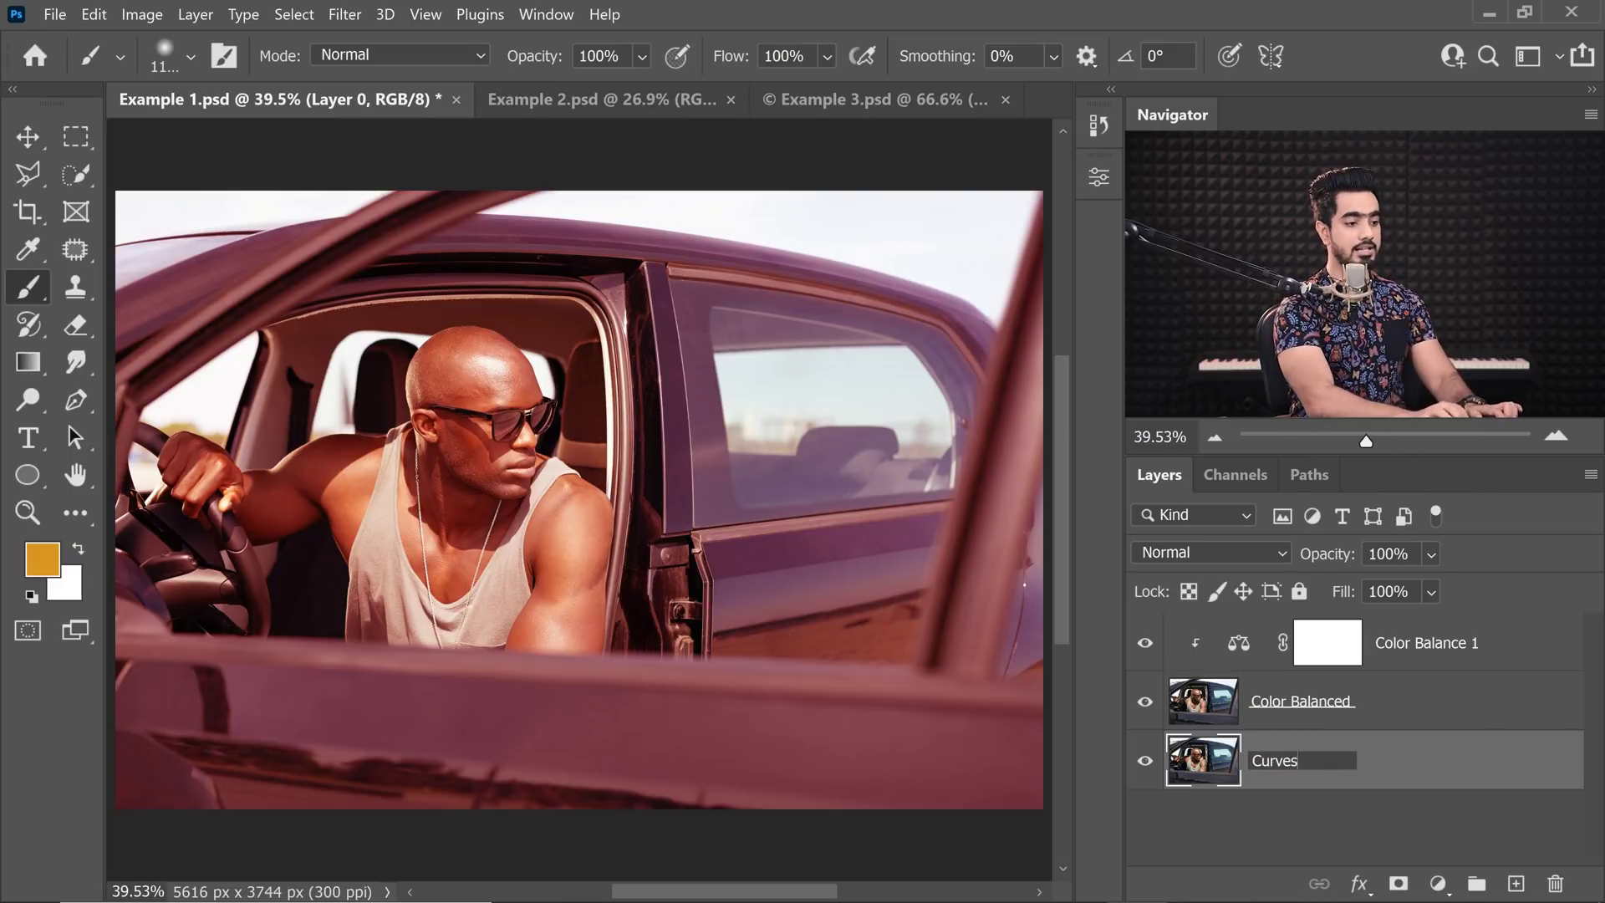
{"action": "type", "text": "ves"}
{"action": "key", "text": "Return"}
Add a Curves adjustment layer directly above the Curves photo layer and hide the Color Balanced layer and its adjustment
{"action": "left_click", "coordinate": [1440, 883]}
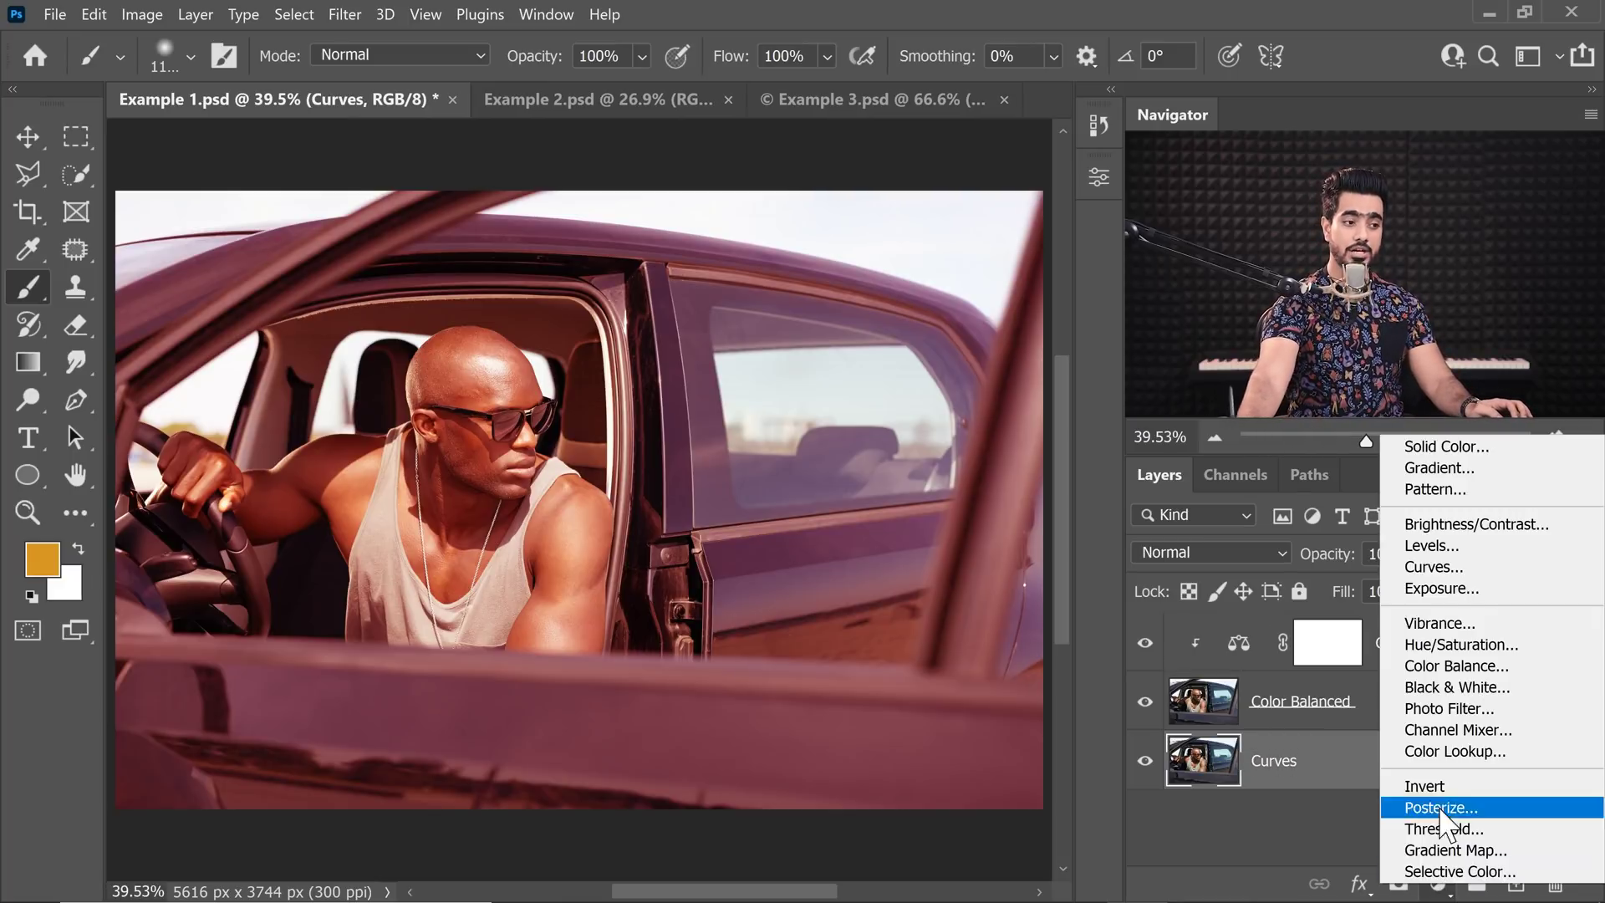
{"action": "left_click", "coordinate": [1421, 569]}
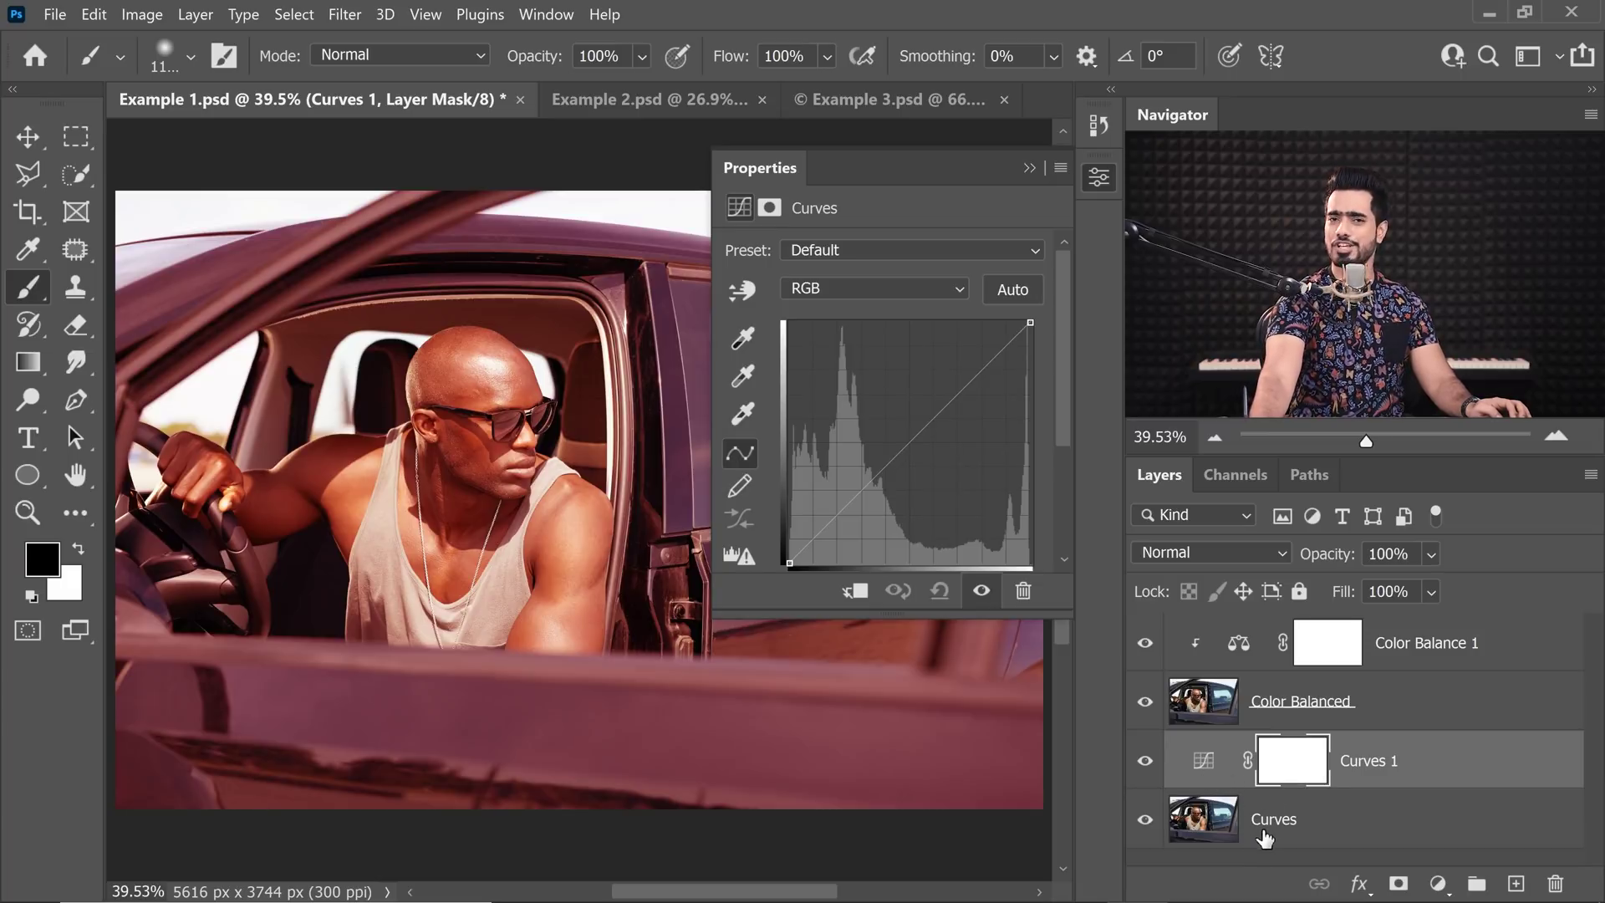
{"action": "left_click_drag", "start_coordinate": [1144, 643], "coordinate": [1144, 701]}
Raise the middle of the Red channel curve in the Curves adjustment to add red to the photo
{"action": "left_click", "coordinate": [846, 288]}
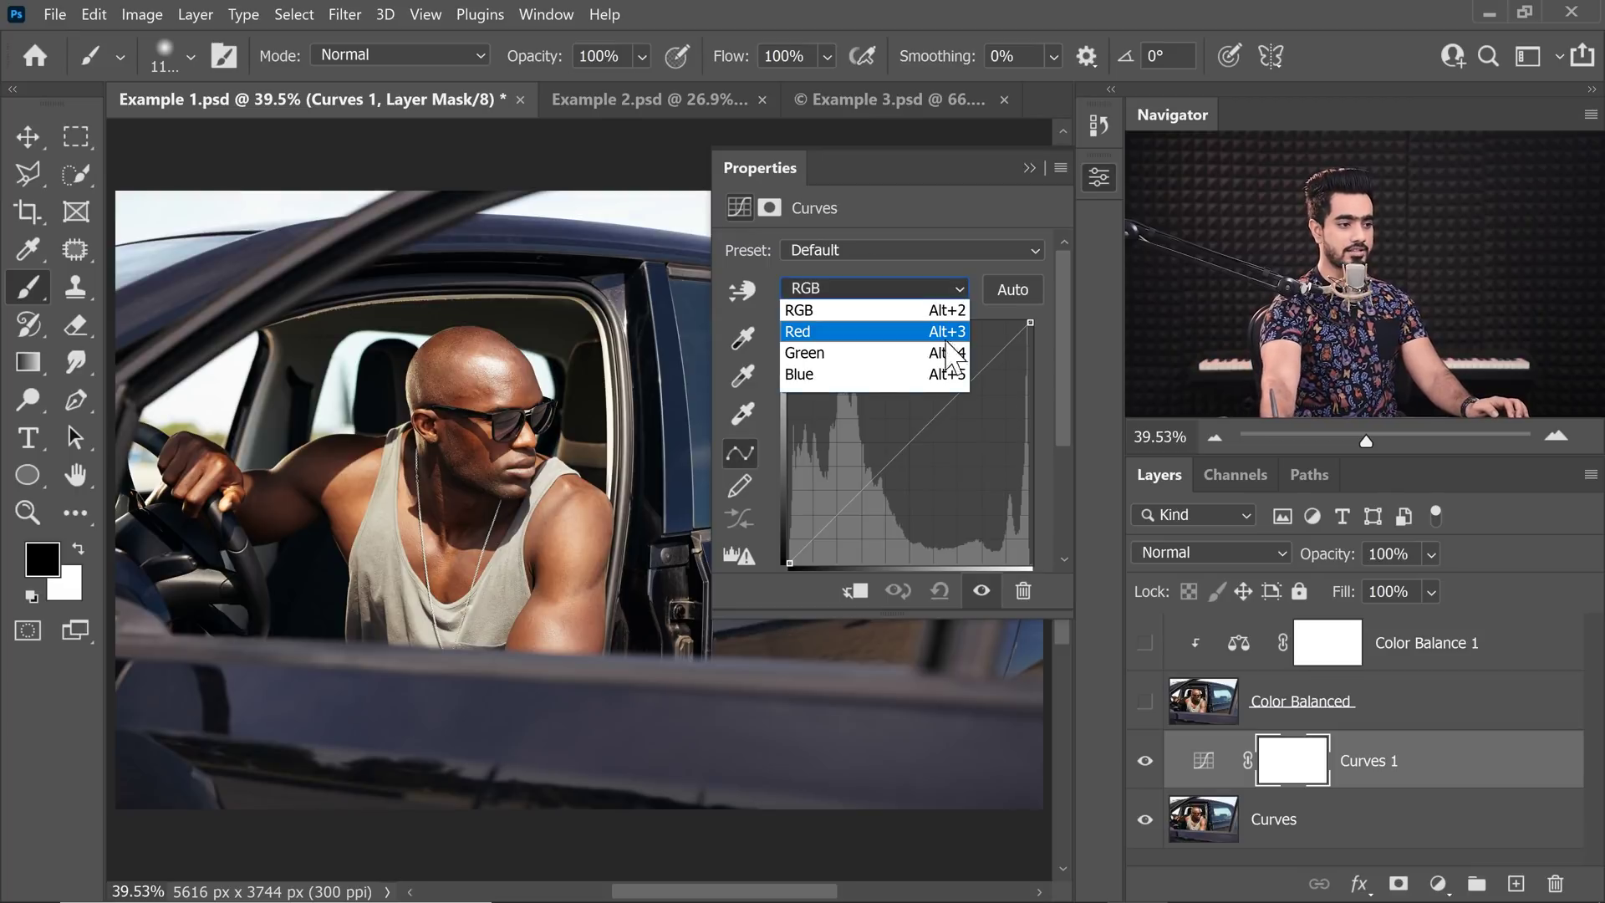
{"action": "left_click", "coordinate": [810, 332]}
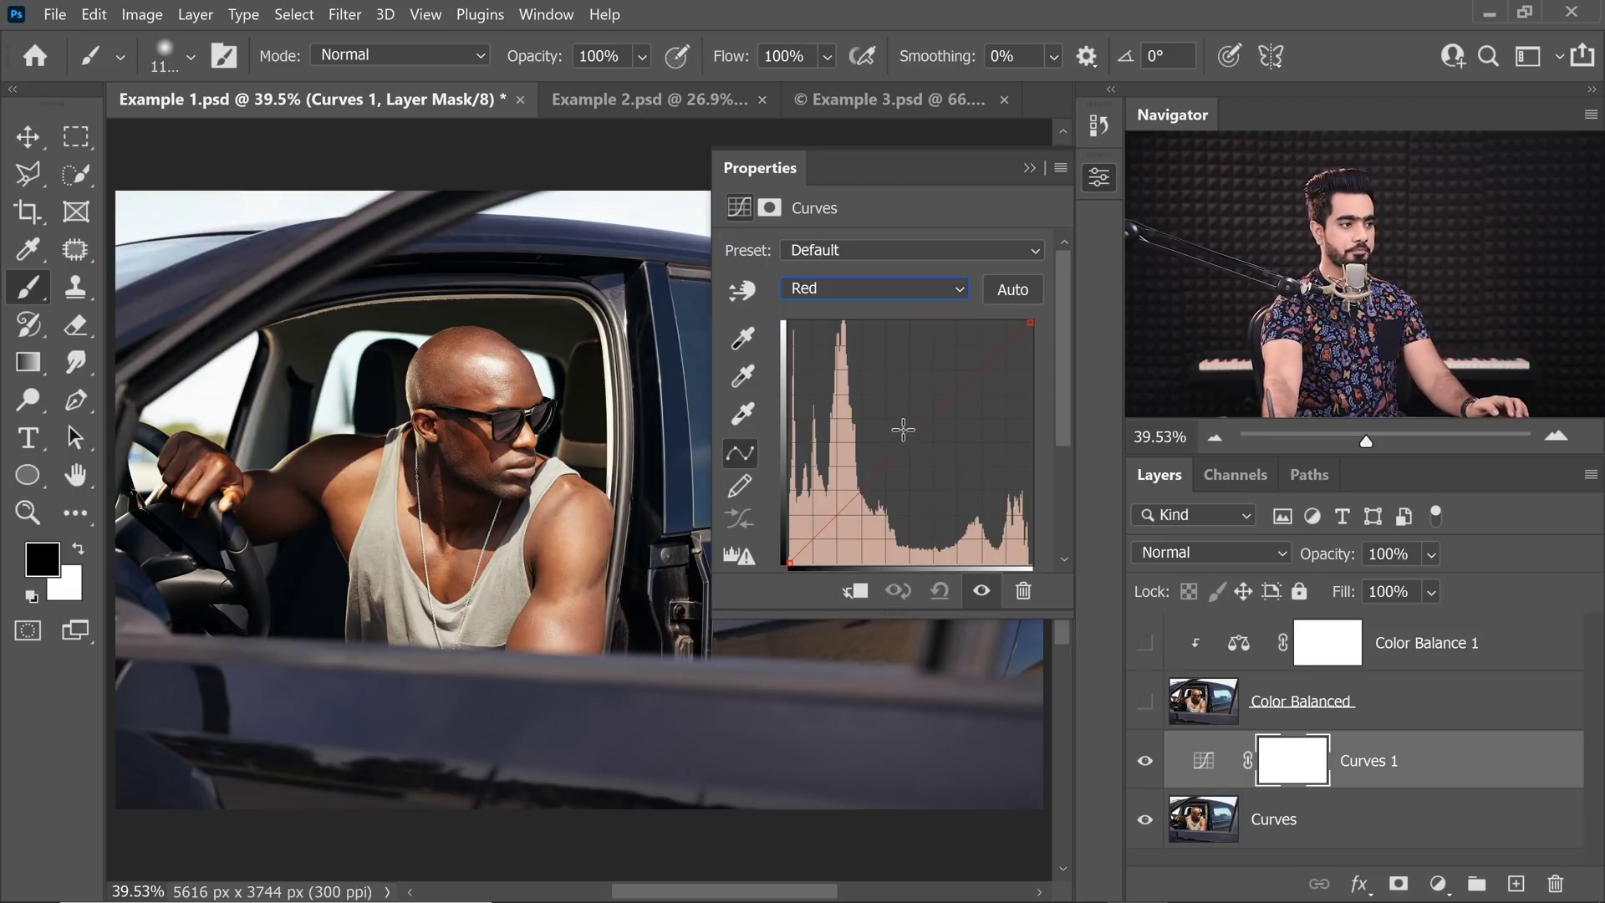
{"action": "left_click_drag", "start_coordinate": [919, 432], "coordinate": [893, 407]}
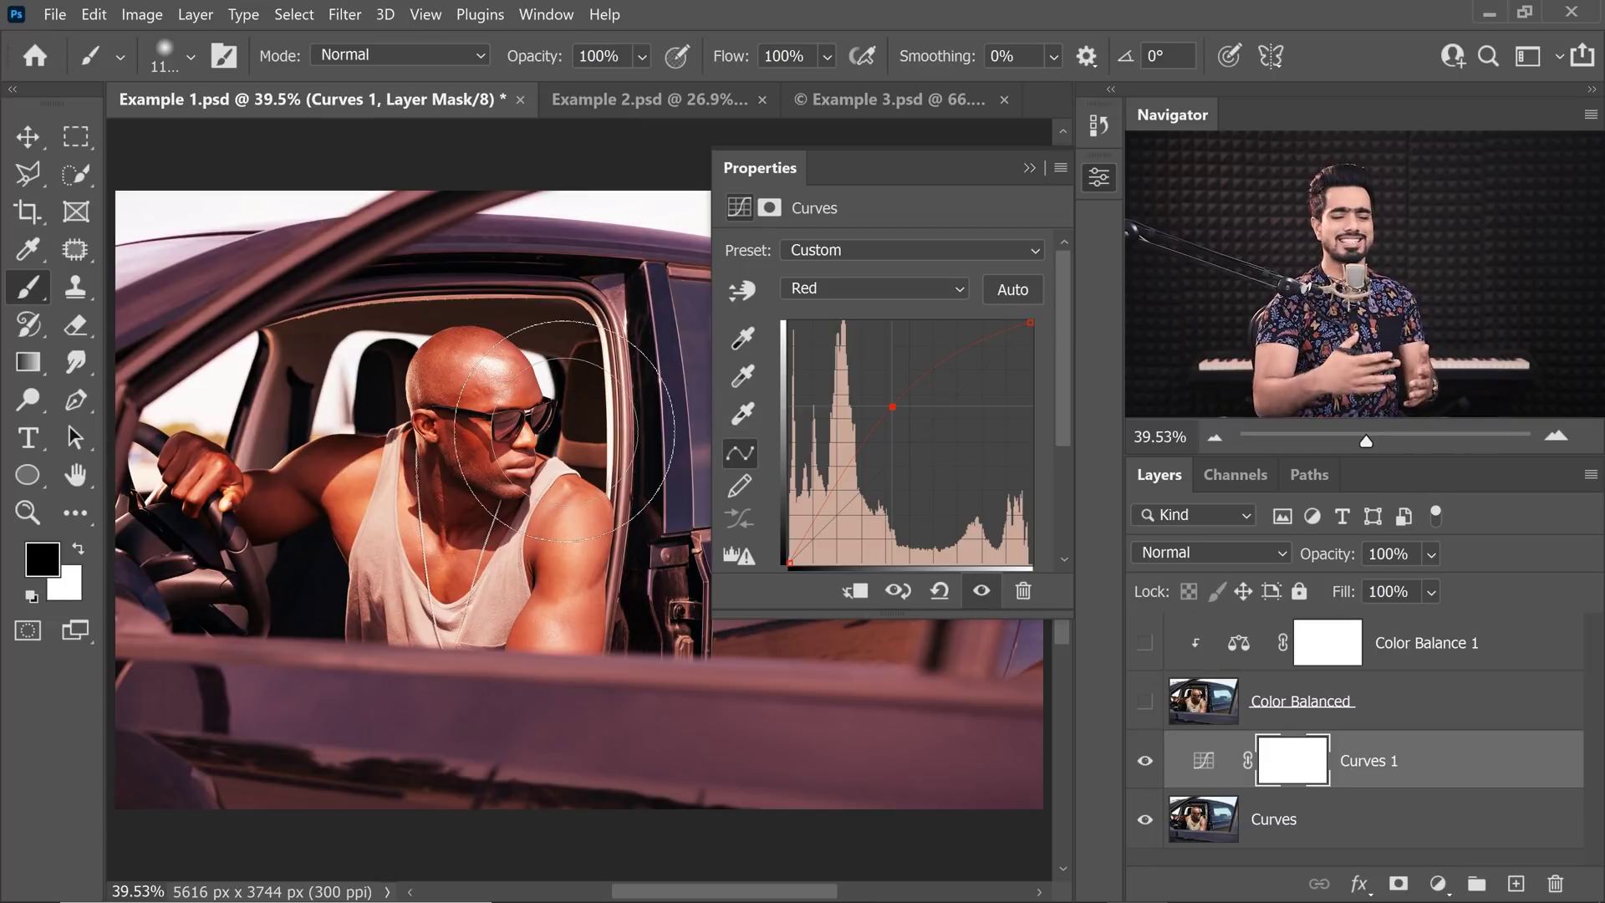
Show the Color Balanced layer with its clipped adjustment and set that photo layer's blend mode to Difference
{"action": "left_click", "coordinate": [1028, 169]}
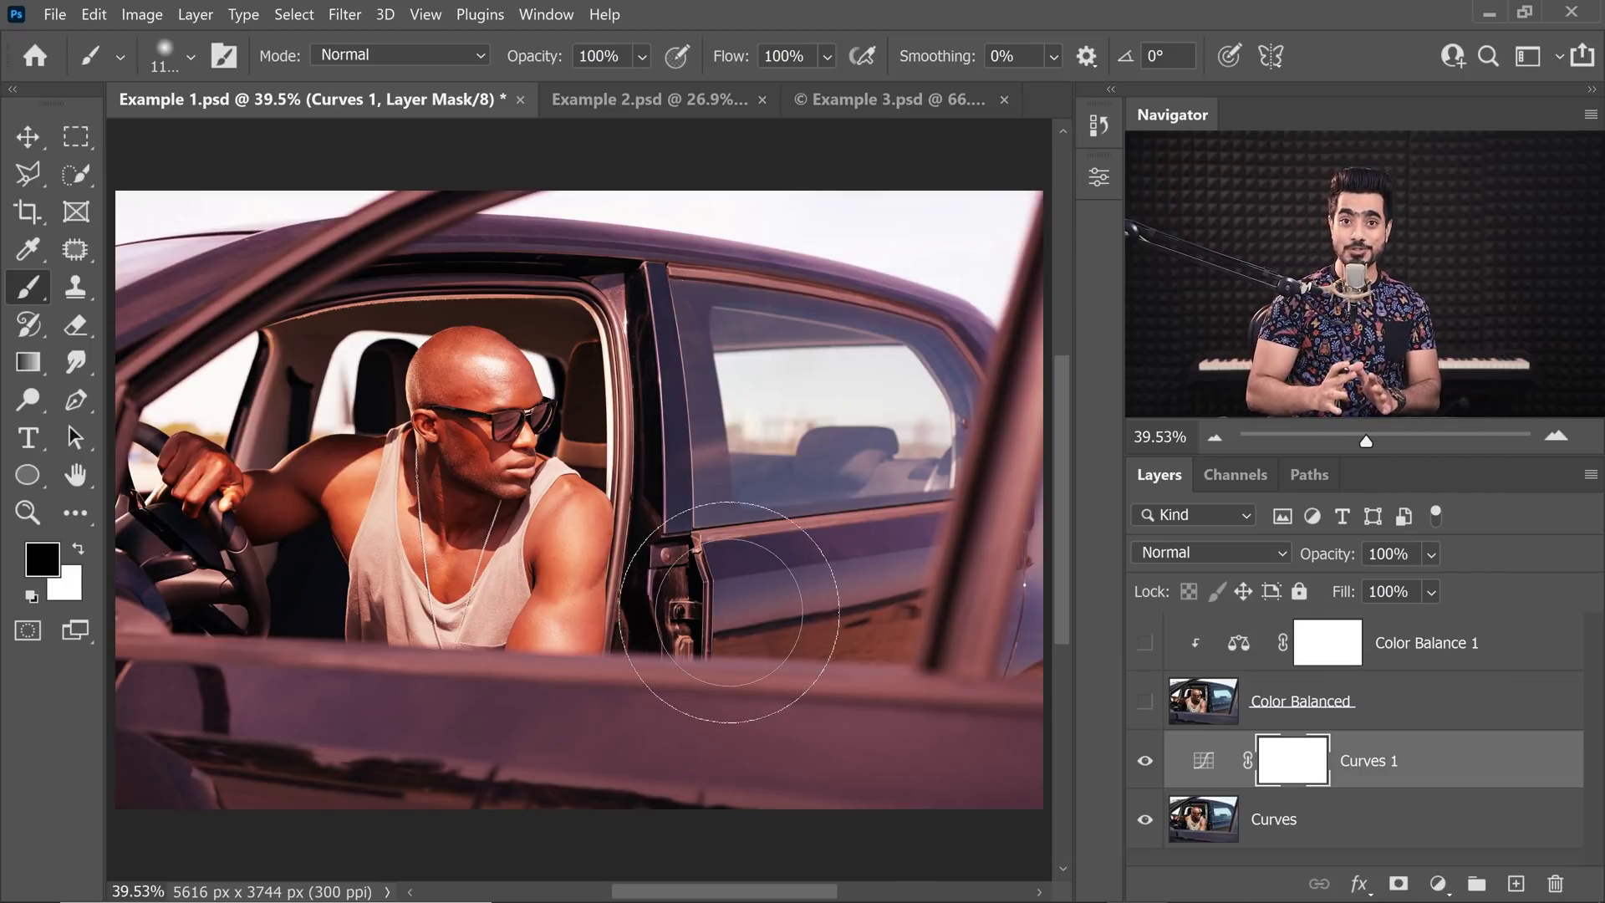
{"action": "left_click", "coordinate": [1144, 701]}
{"action": "left_click", "coordinate": [1343, 719]}
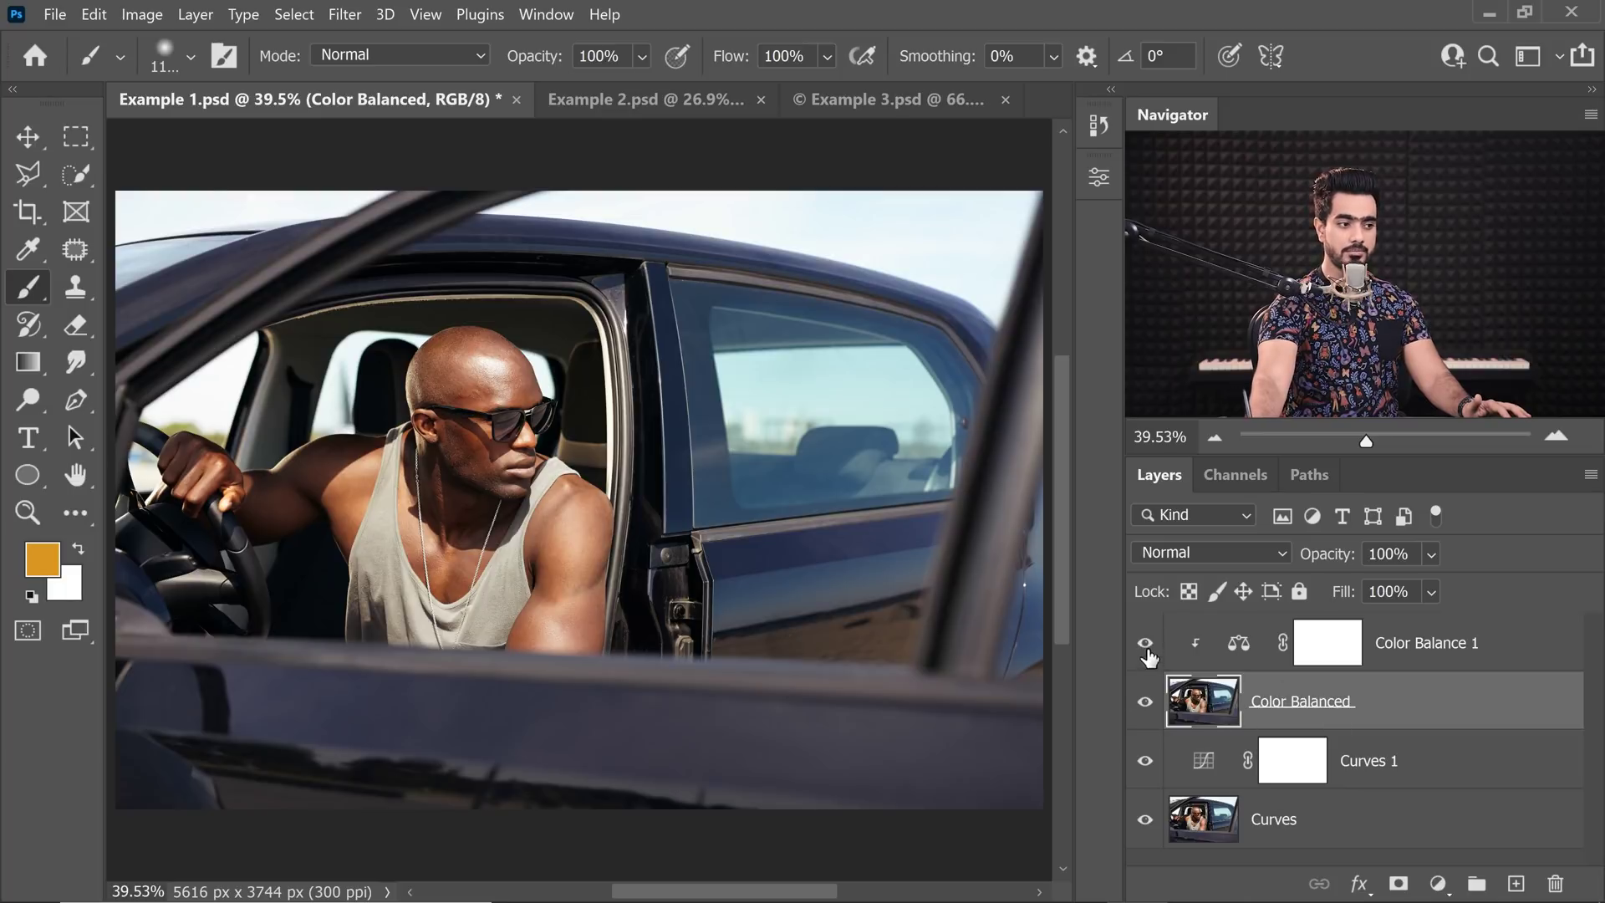
{"action": "left_click", "coordinate": [1145, 643]}
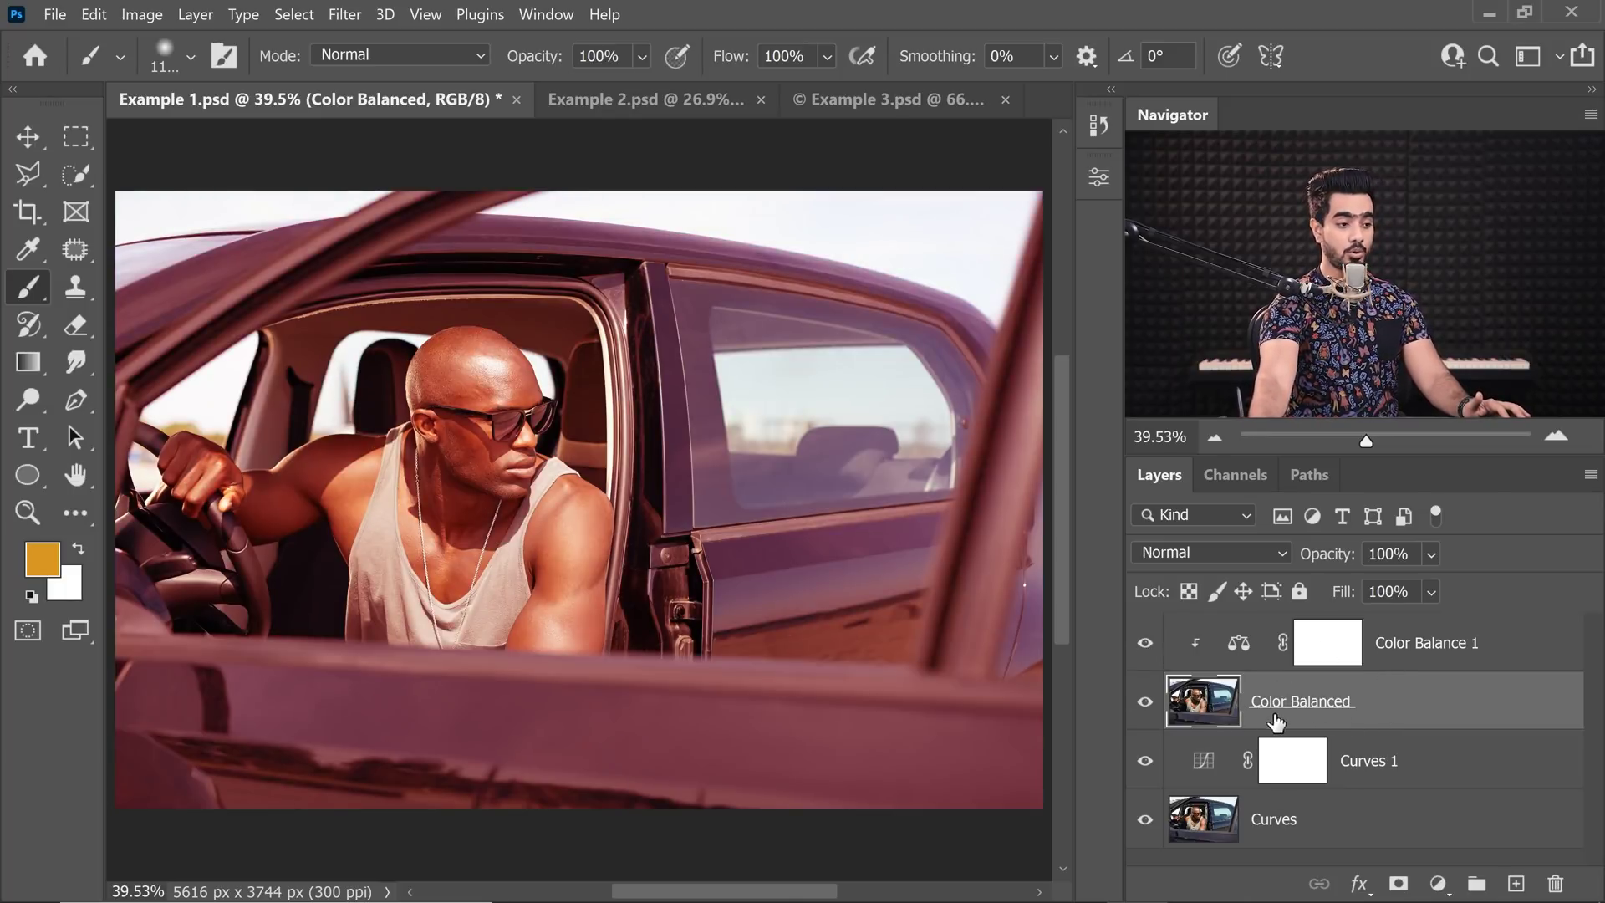
{"action": "left_click", "coordinate": [1170, 560]}
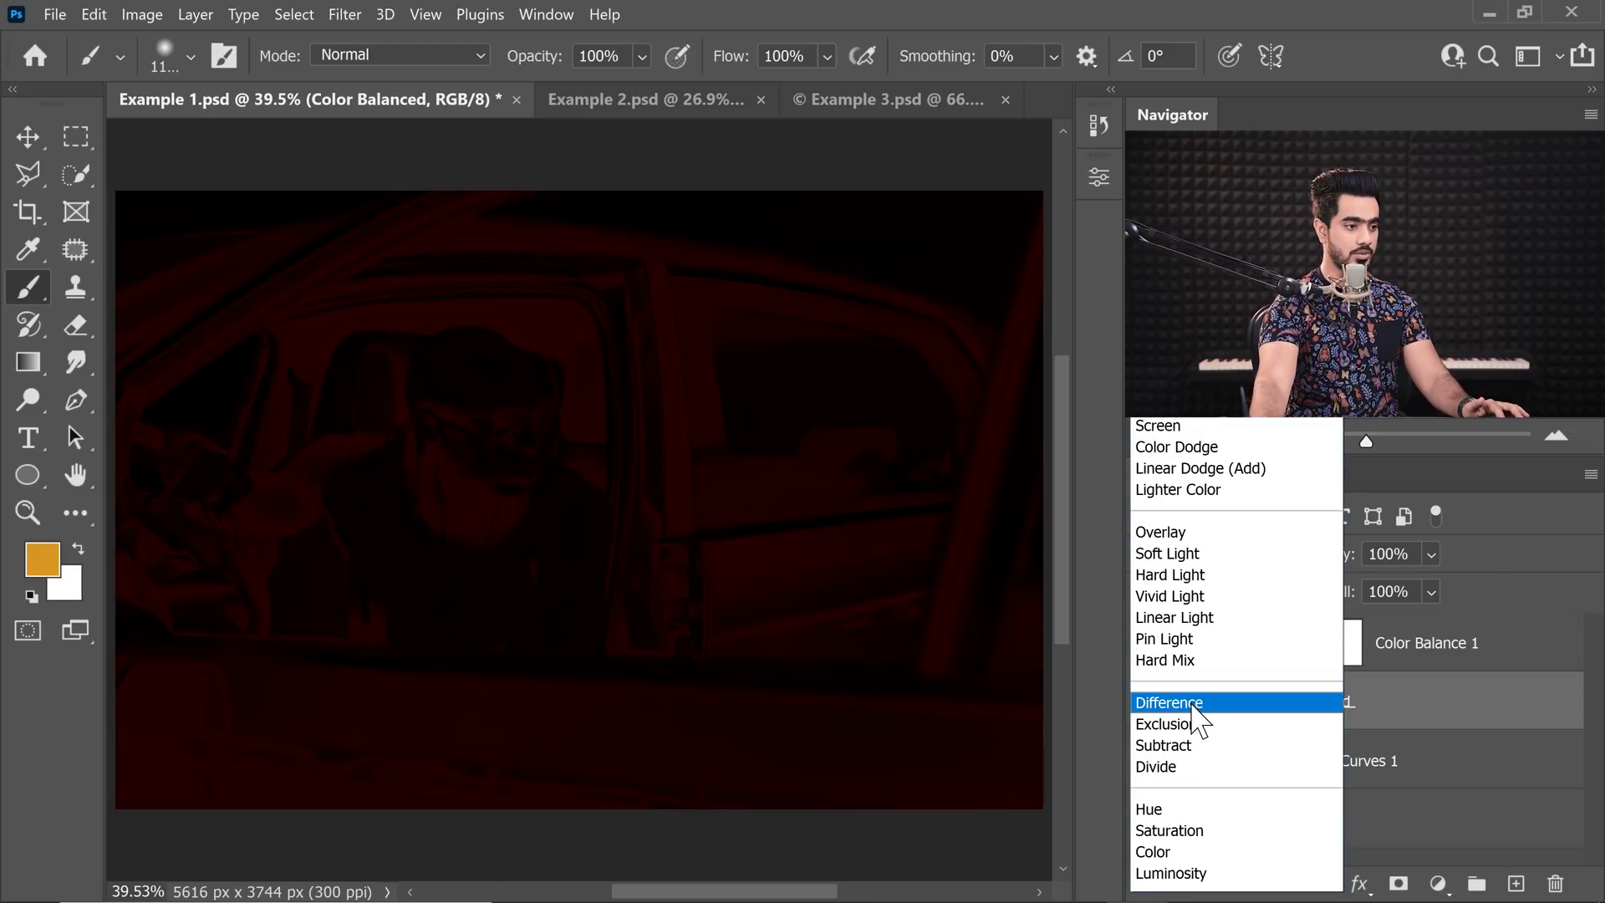
{"action": "left_click", "coordinate": [1200, 704]}
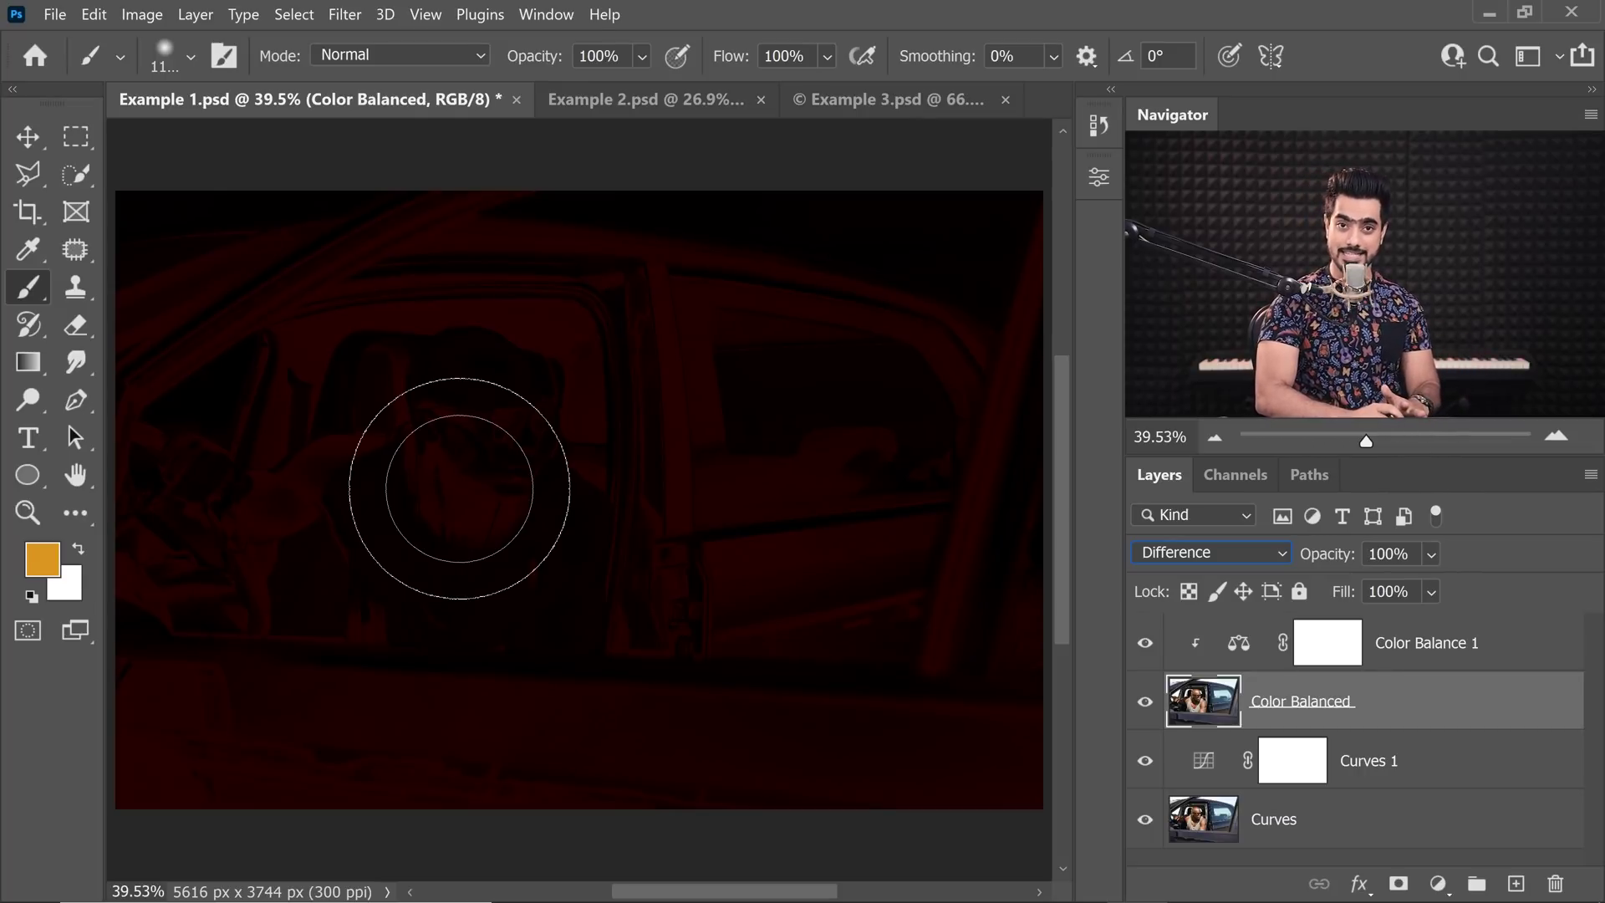
{"action": "left_click_drag", "start_coordinate": [468, 469], "coordinate": [376, 318]}
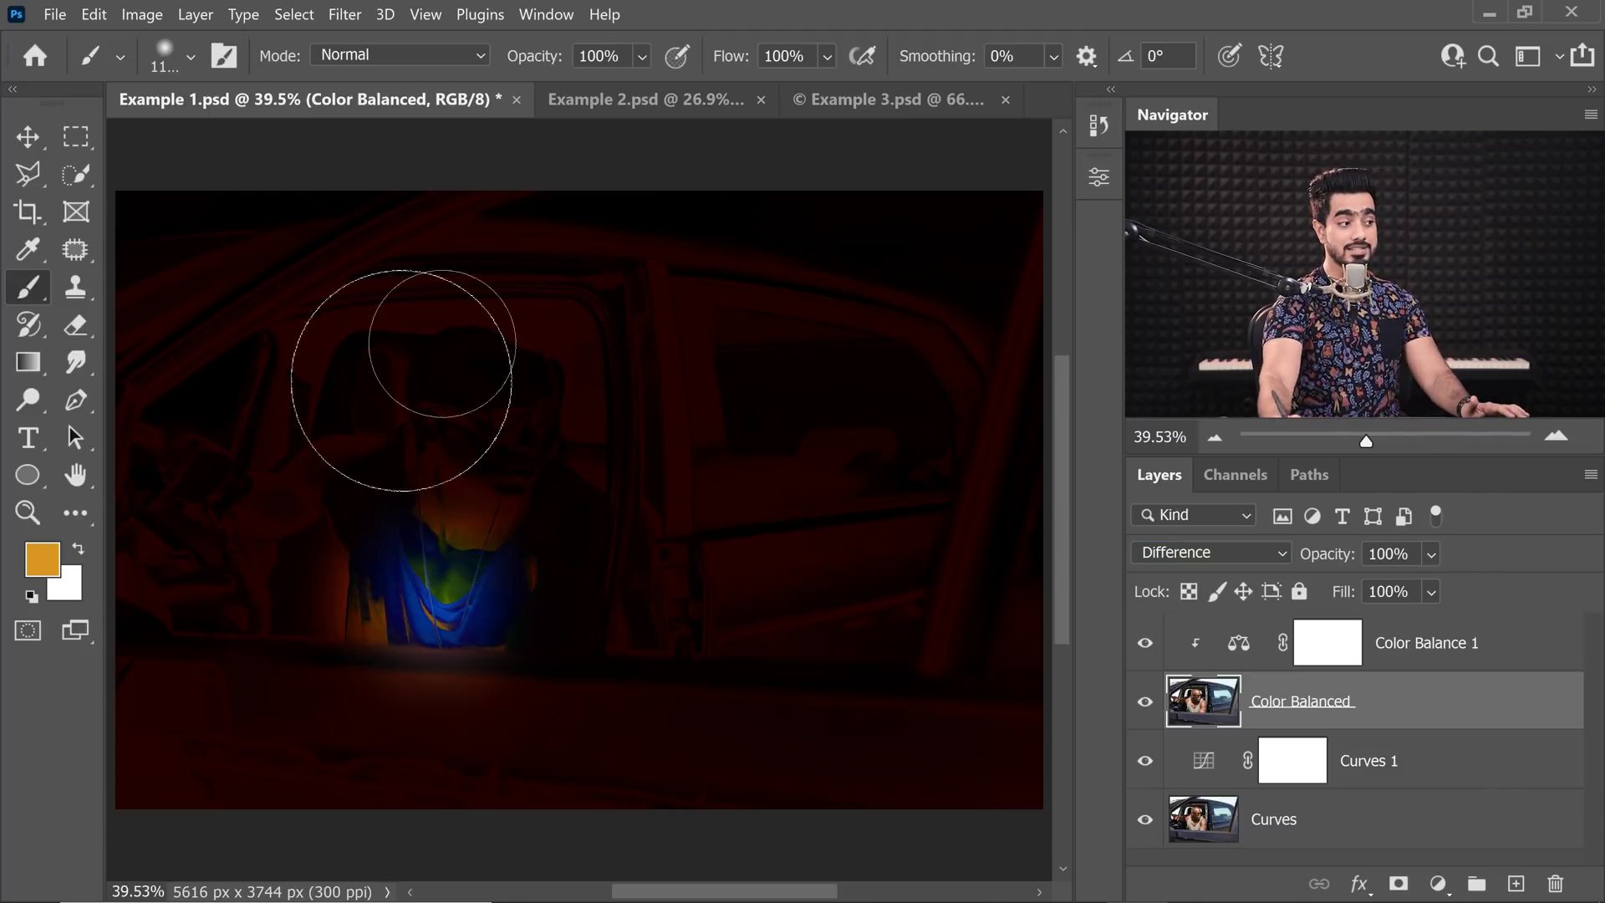
{"action": "key", "text": "ctrl+z"}
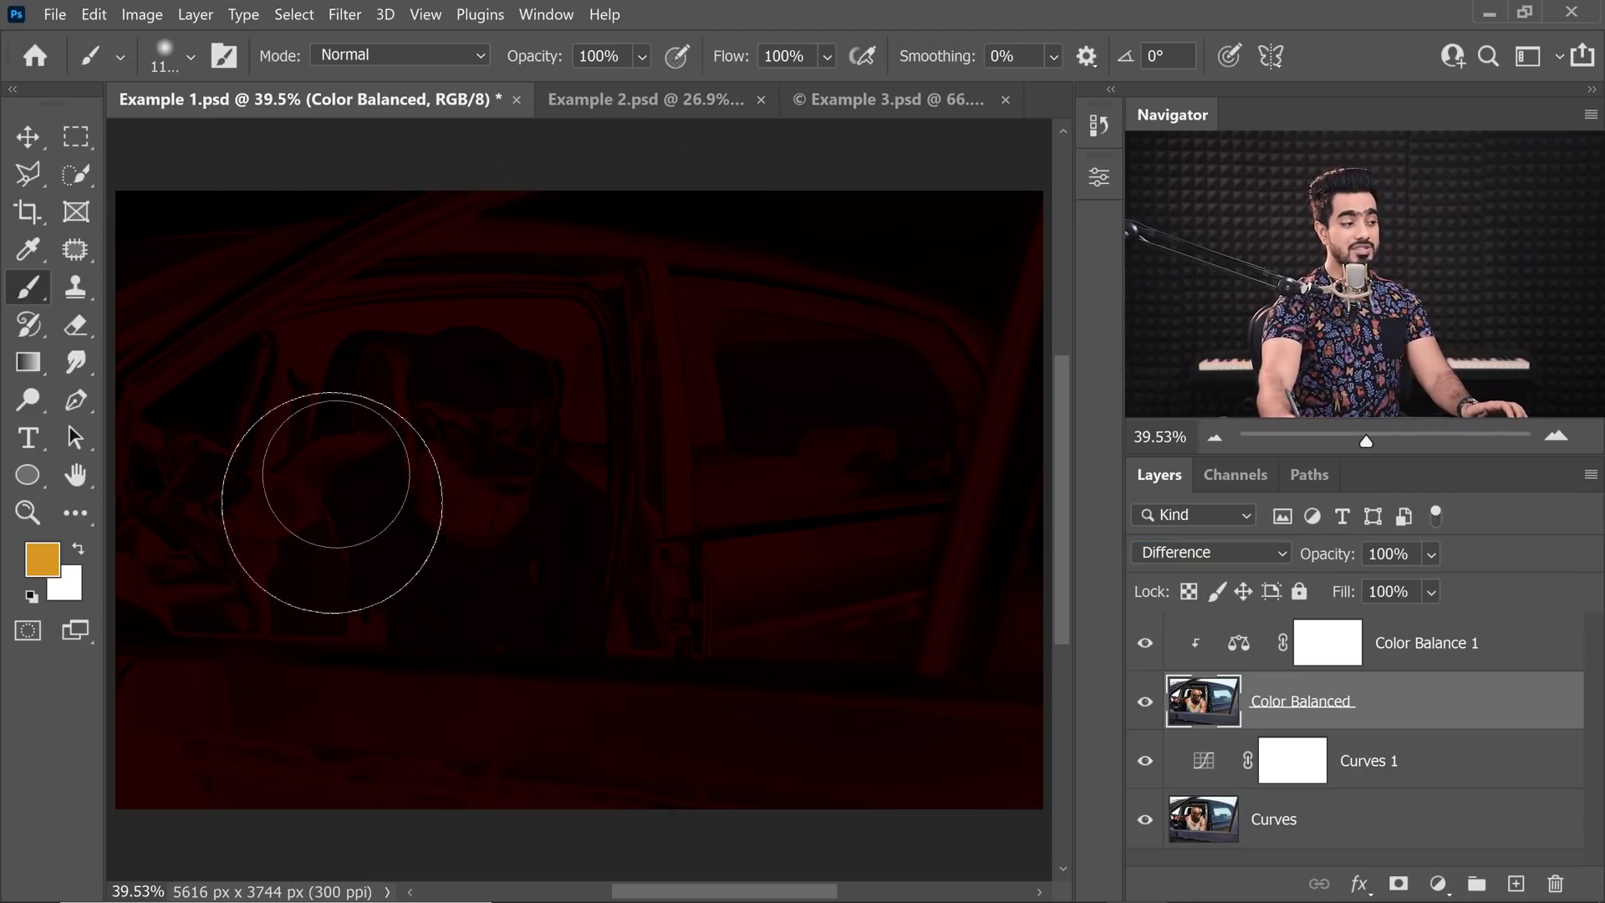
Add a Curves adjustment above Color Balance 1 and move its RGB white point to input 108 to amplify the difference
{"action": "left_click", "coordinate": [1459, 643]}
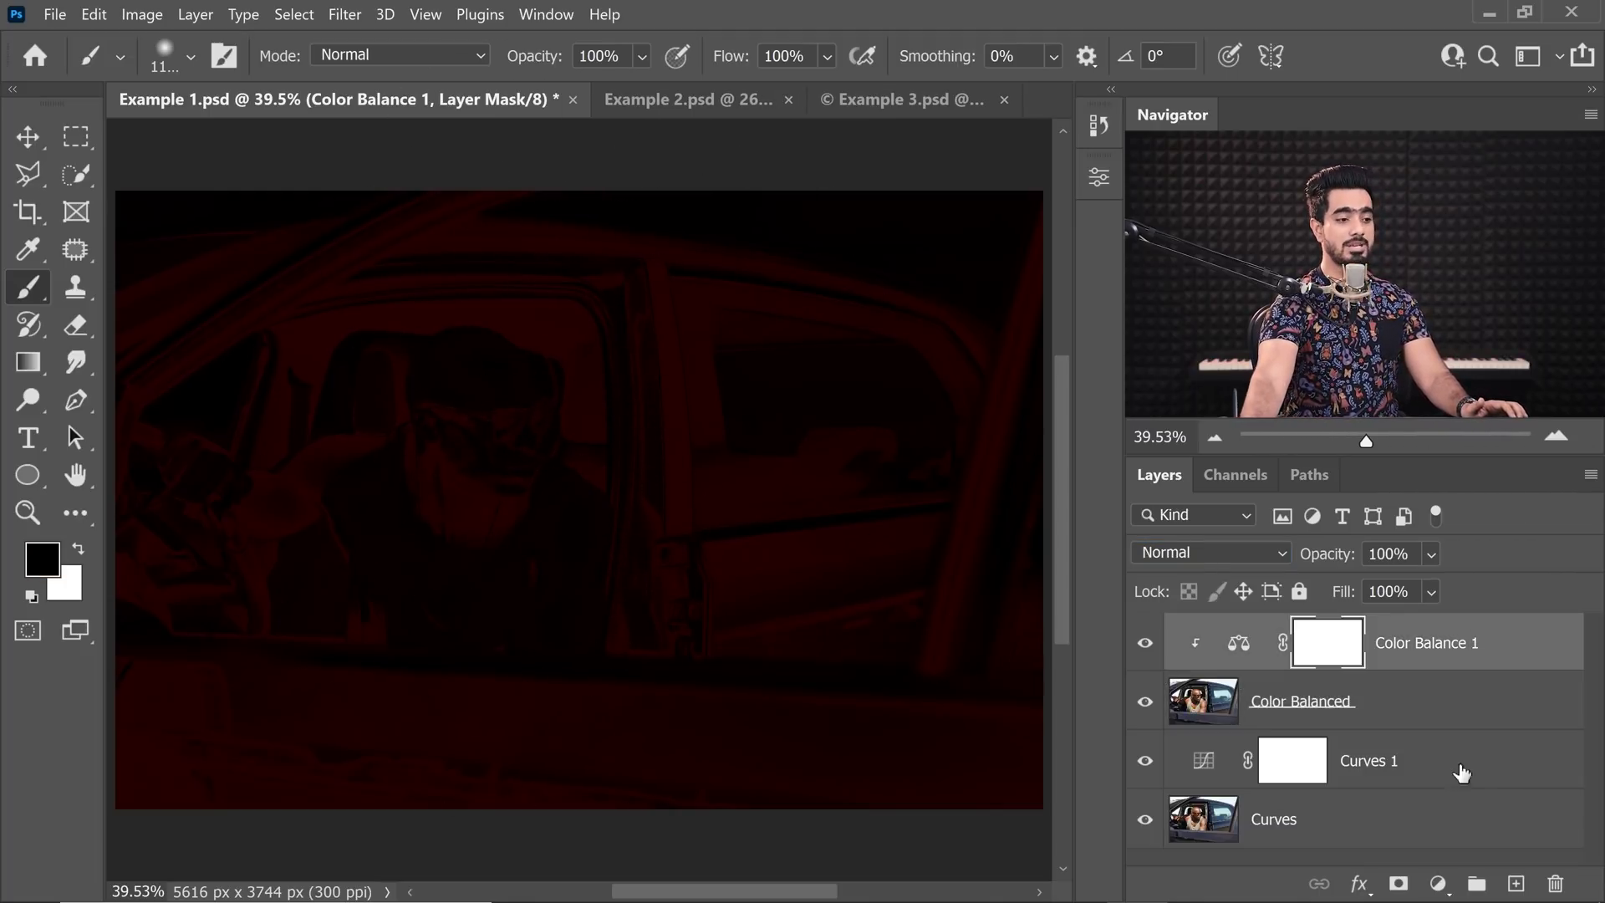
{"action": "left_click", "coordinate": [1438, 884]}
{"action": "left_click", "coordinate": [1421, 573]}
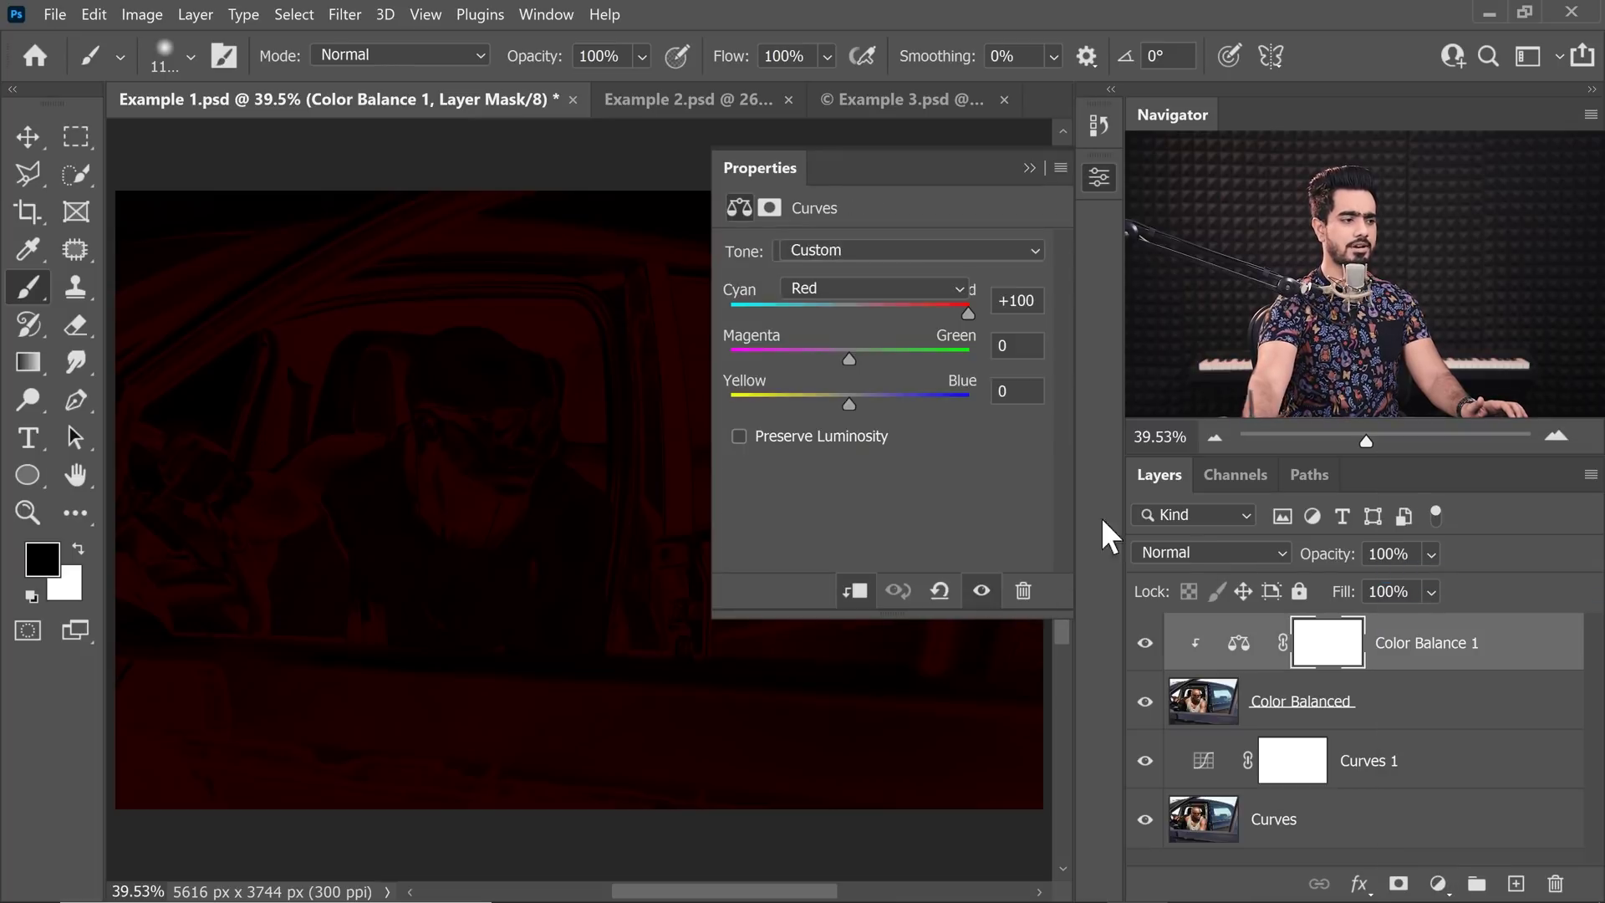
{"action": "left_click_drag", "start_coordinate": [978, 617], "coordinate": [980, 695]}
{"action": "left_click_drag", "start_coordinate": [1028, 578], "coordinate": [890, 599]}
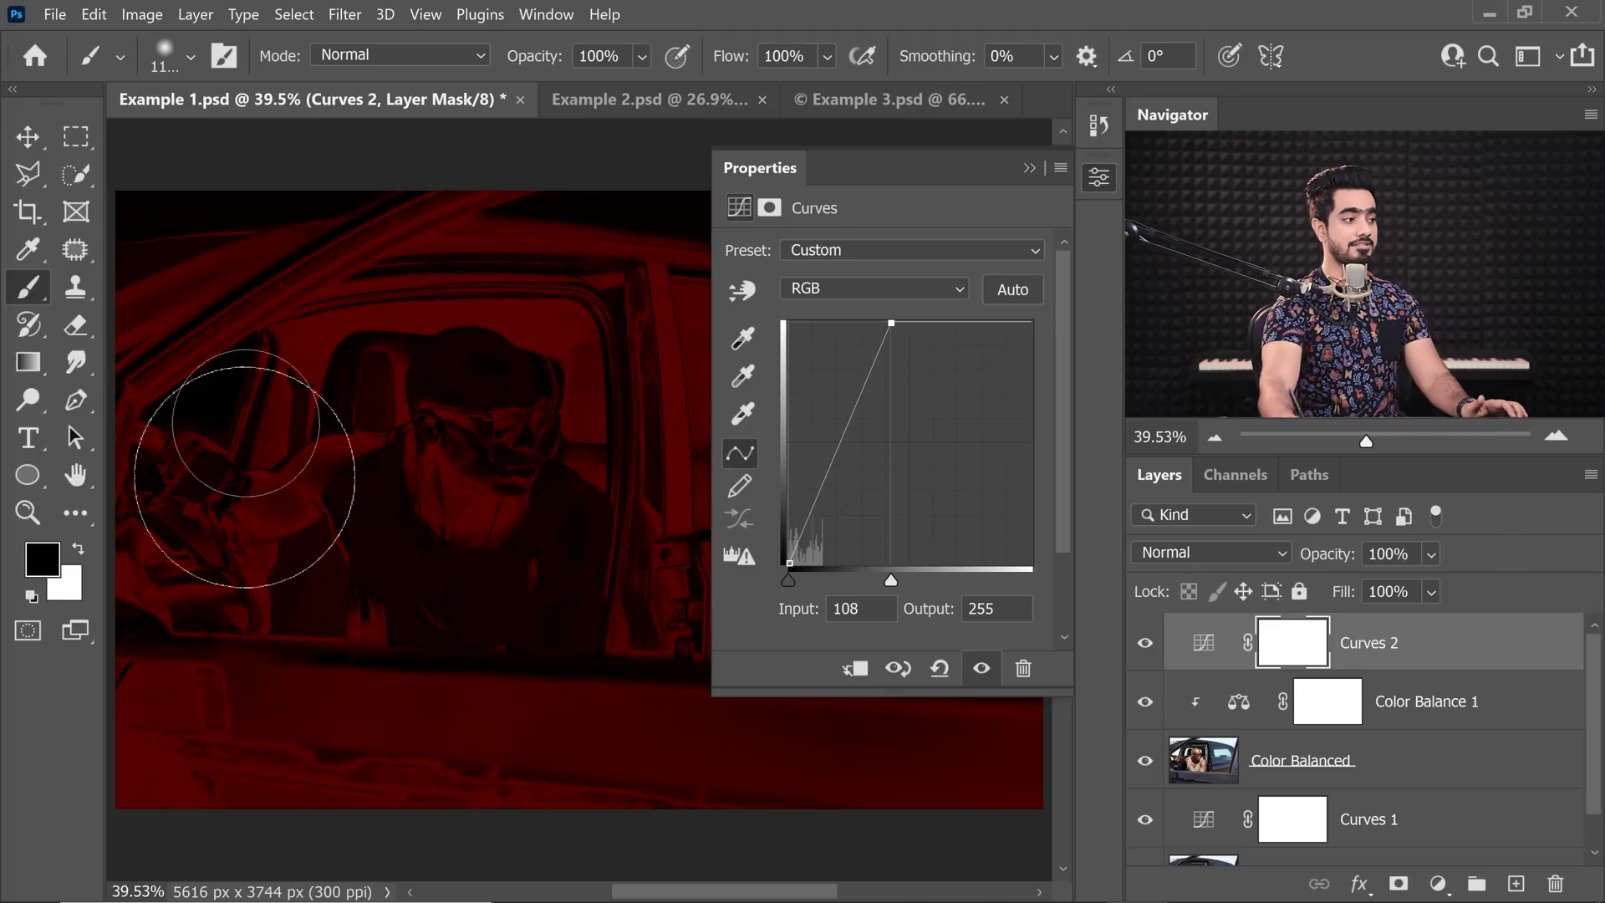
{"action": "left_click", "coordinate": [1035, 172]}
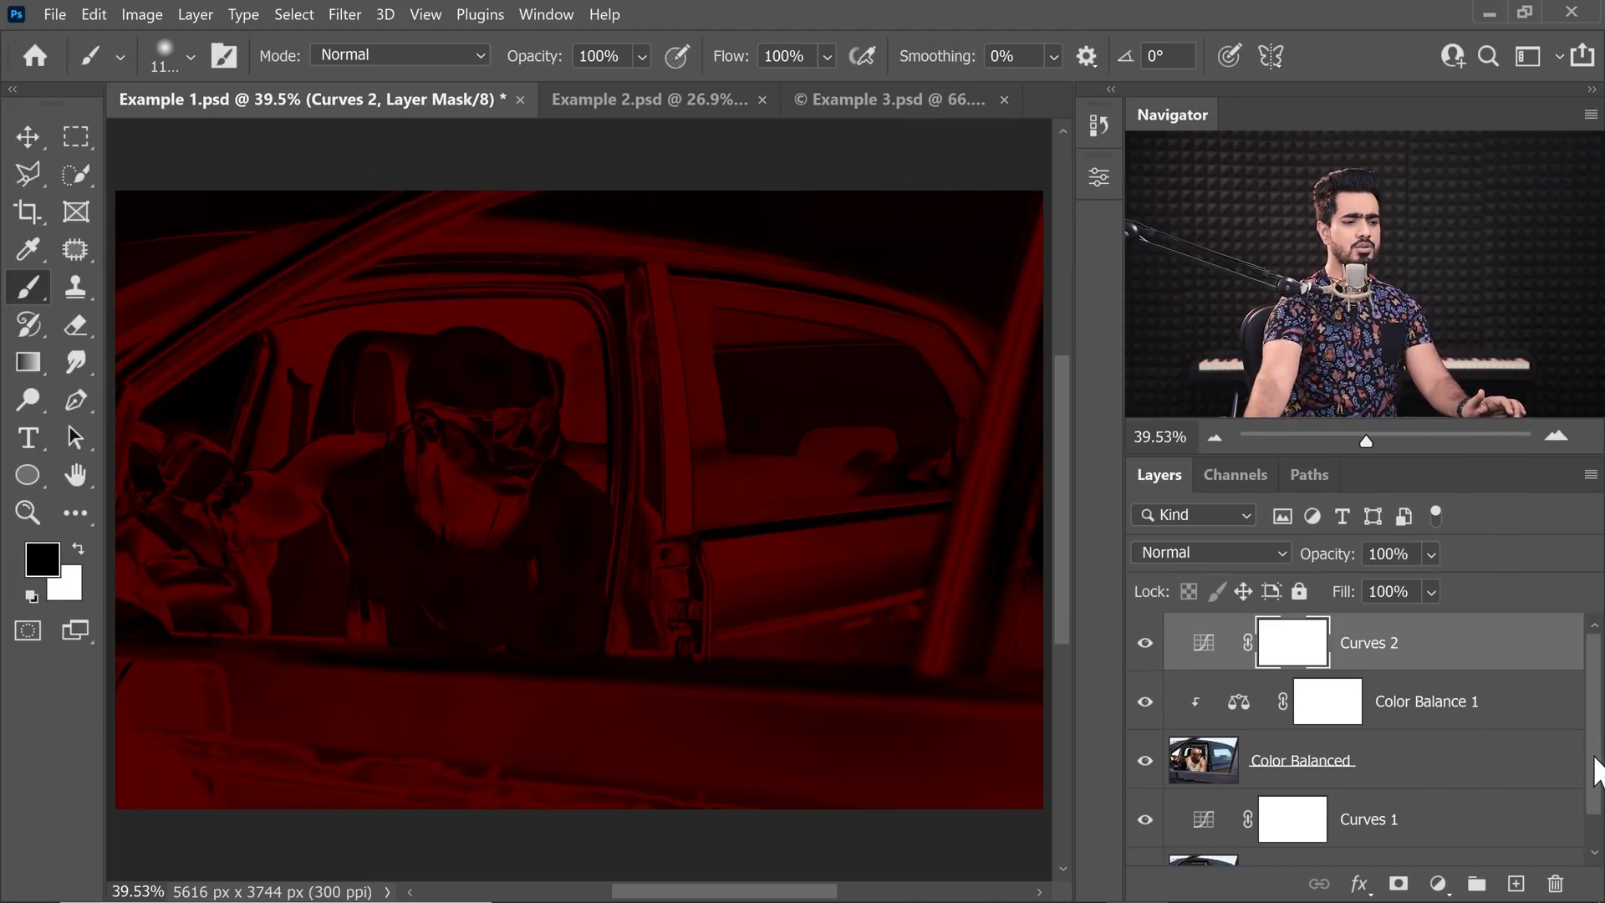
Remove the midpoint from the Red channel curve in the Curves 1 adjustment to restore a straight line
{"action": "scroll", "coordinate": [1592, 773], "scroll_direction": "down", "scroll_amount": 1}
{"action": "double_click", "coordinate": [1203, 790]}
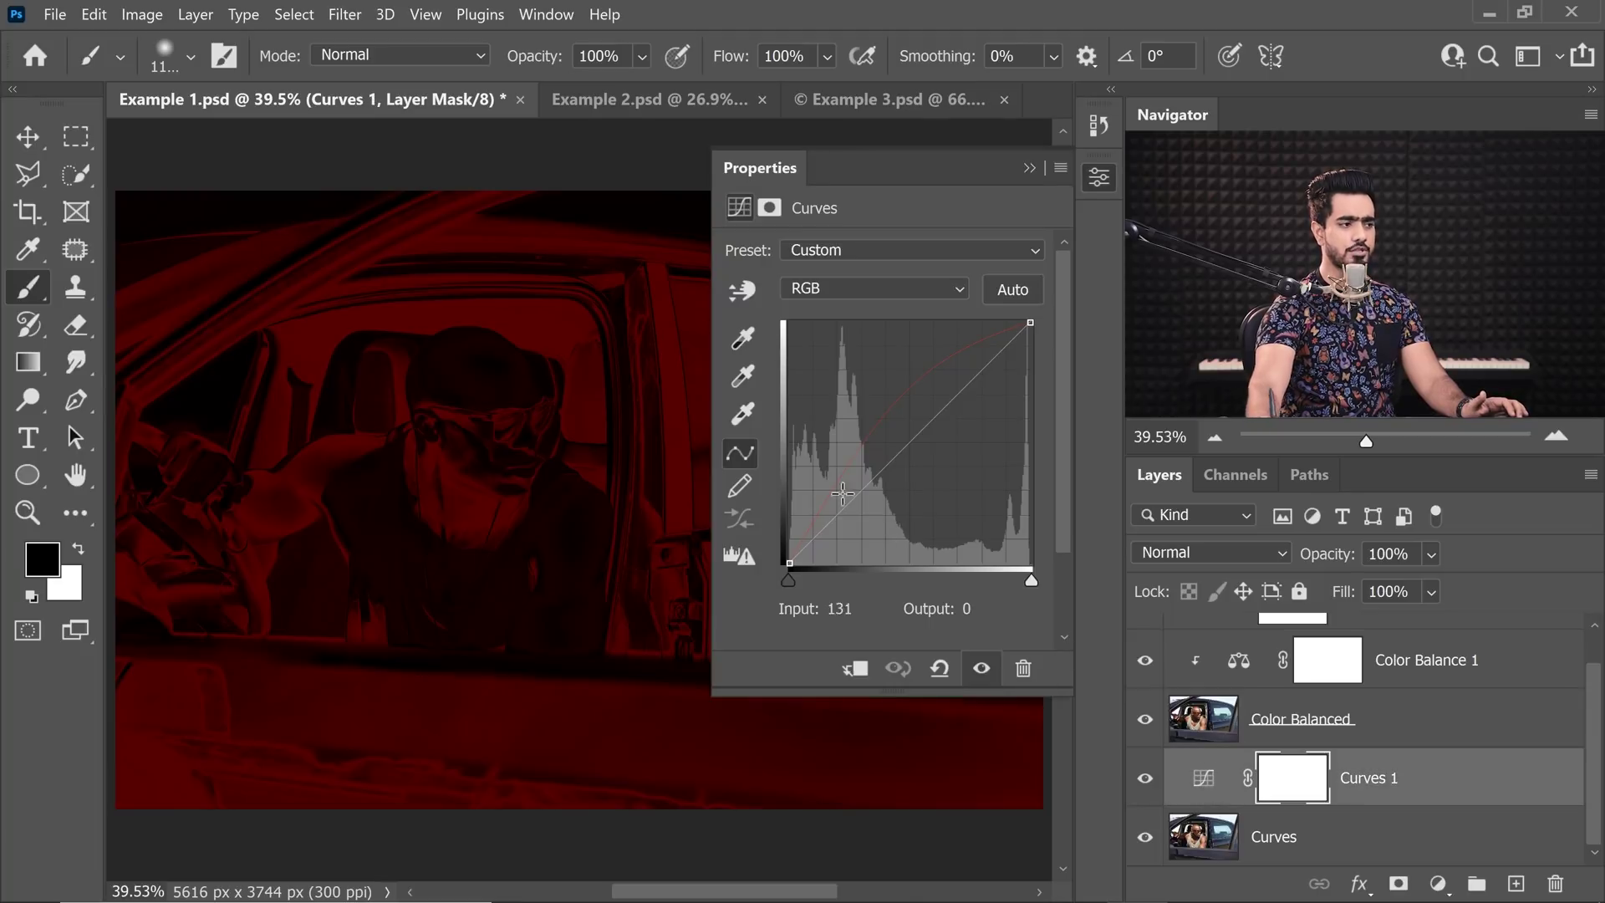
{"action": "left_click", "coordinate": [832, 288]}
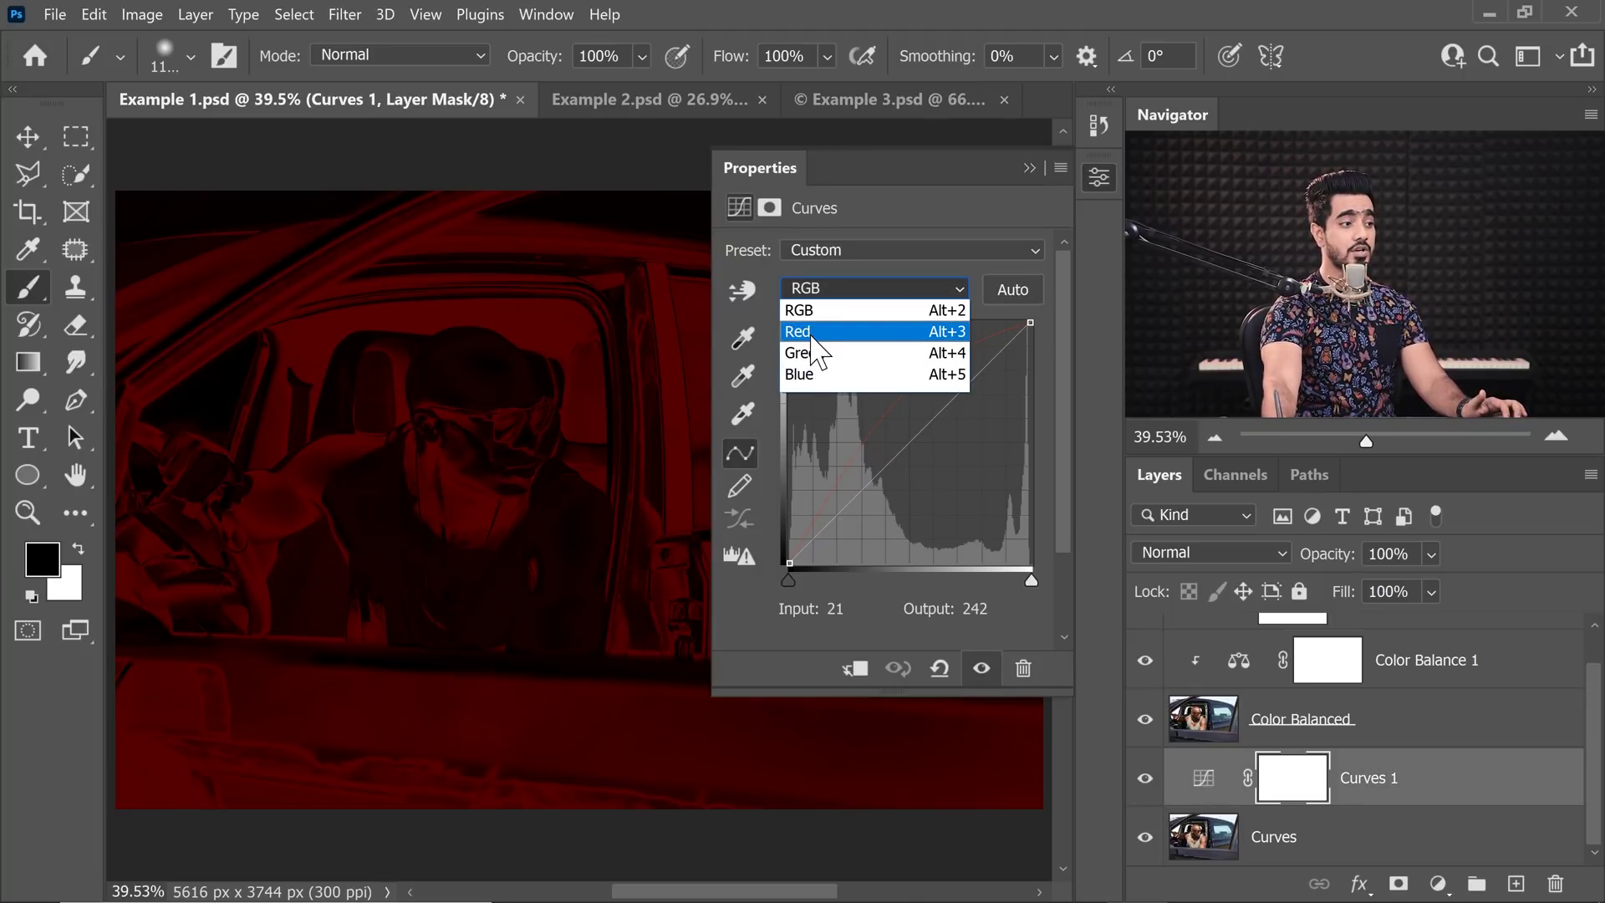
{"action": "left_click", "coordinate": [824, 316]}
{"action": "left_click_drag", "start_coordinate": [891, 407], "coordinate": [845, 476]}
{"action": "left_click_drag", "start_coordinate": [838, 478], "coordinate": [698, 158]}
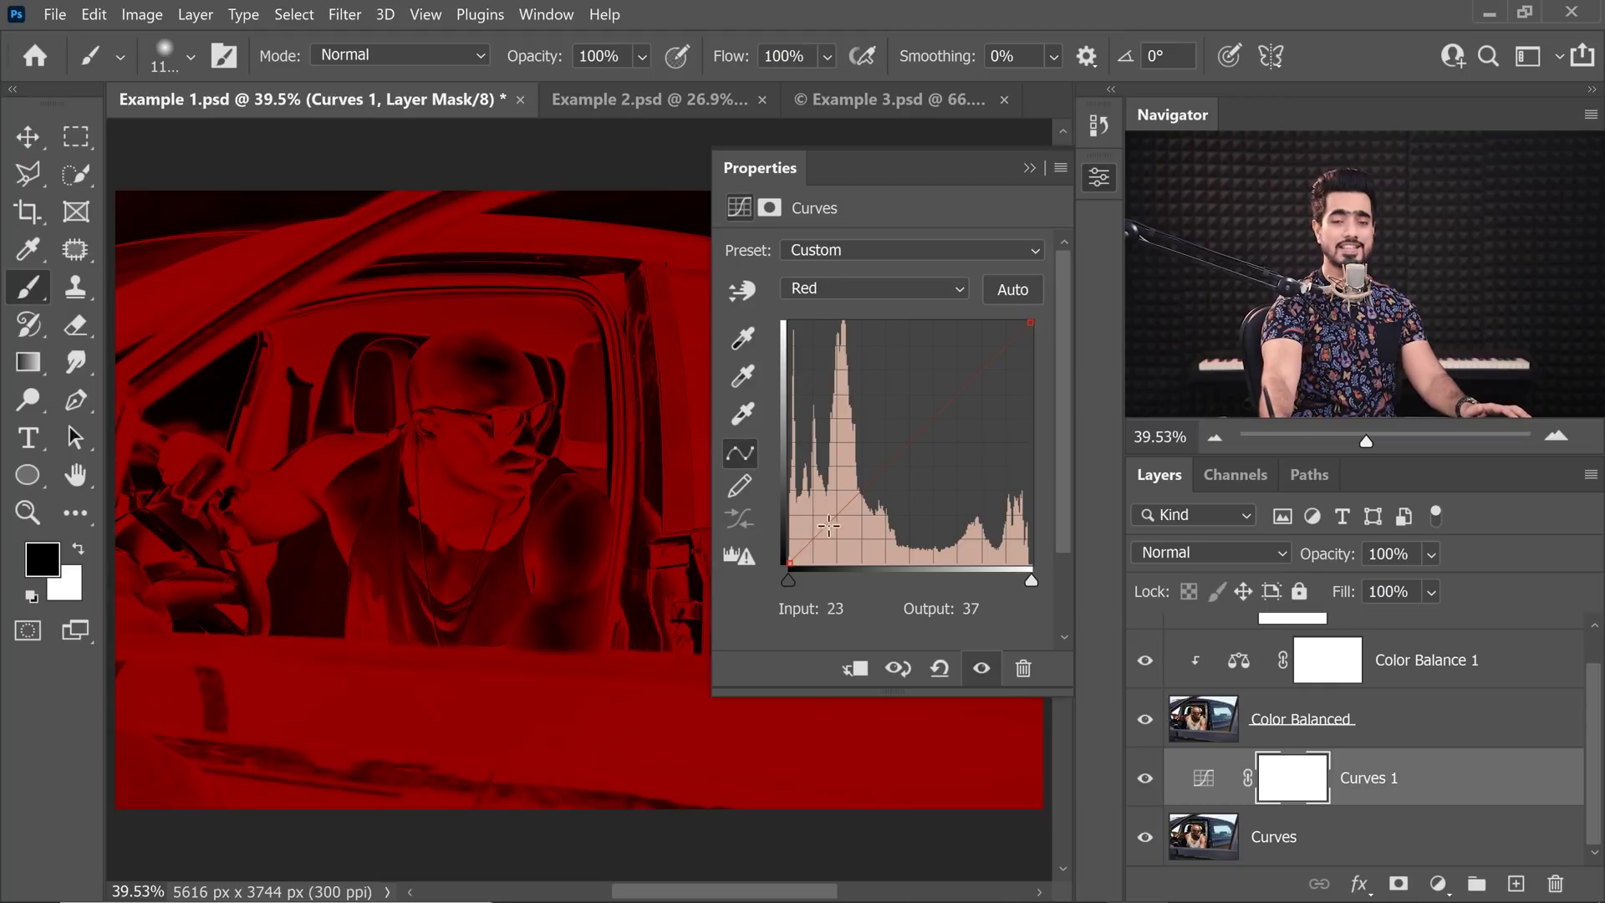
{"action": "left_click_drag", "start_coordinate": [877, 443], "coordinate": [815, 125]}
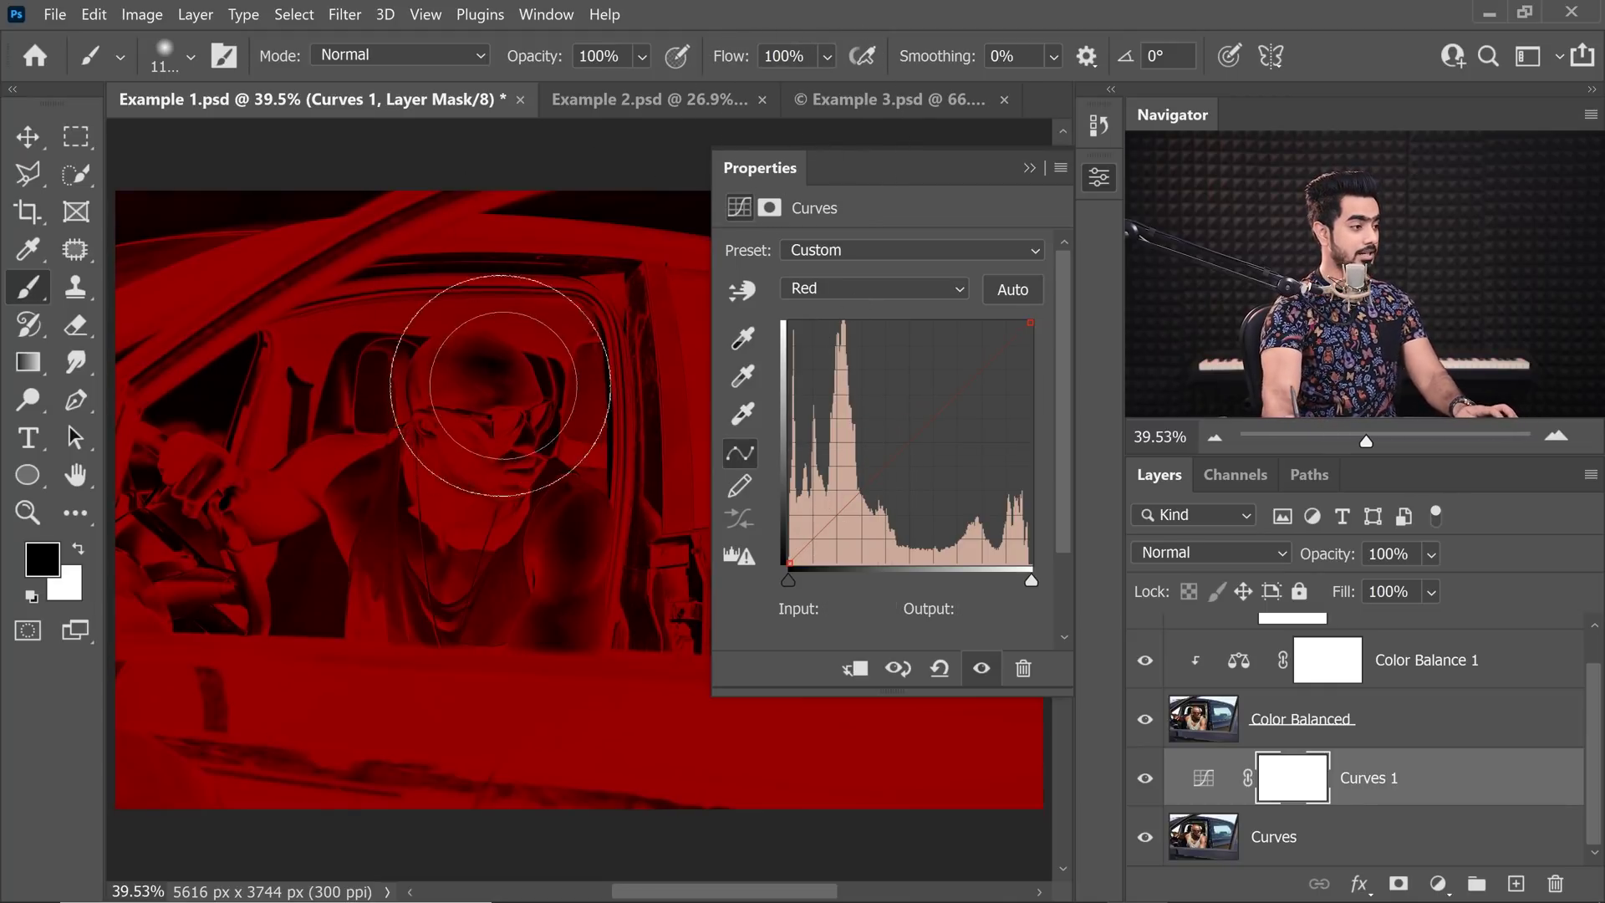
Raise the Red curve with on-image adjustment around the man's head, including a point at input 155, output 199
{"action": "left_click_drag", "start_coordinate": [473, 358], "coordinate": [450, 467]}
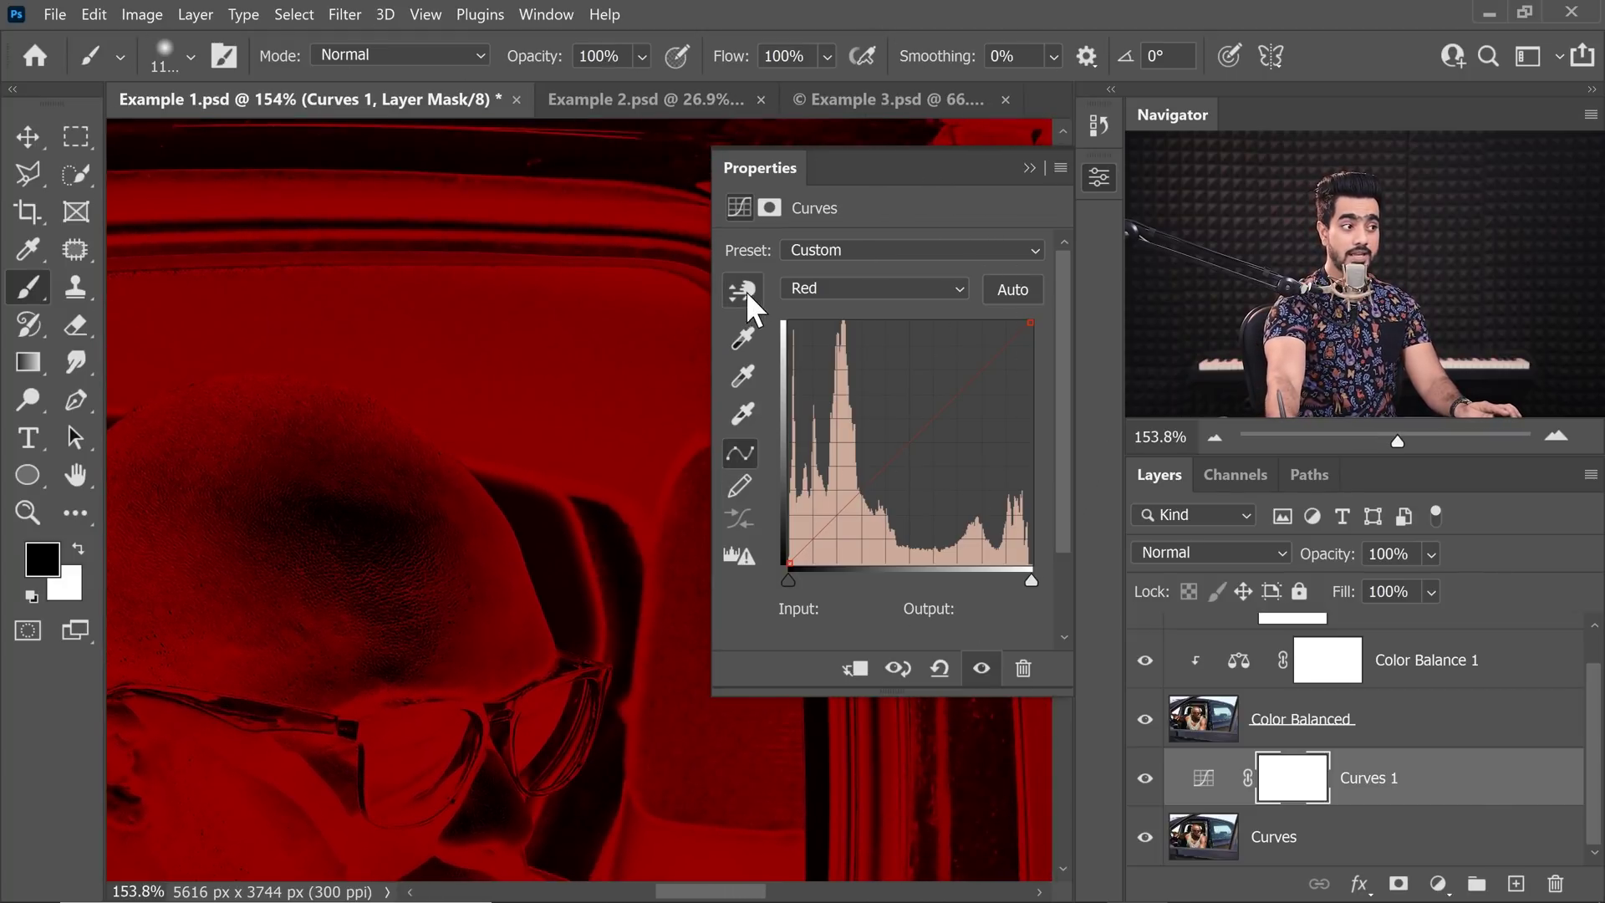
{"action": "left_click", "coordinate": [741, 290]}
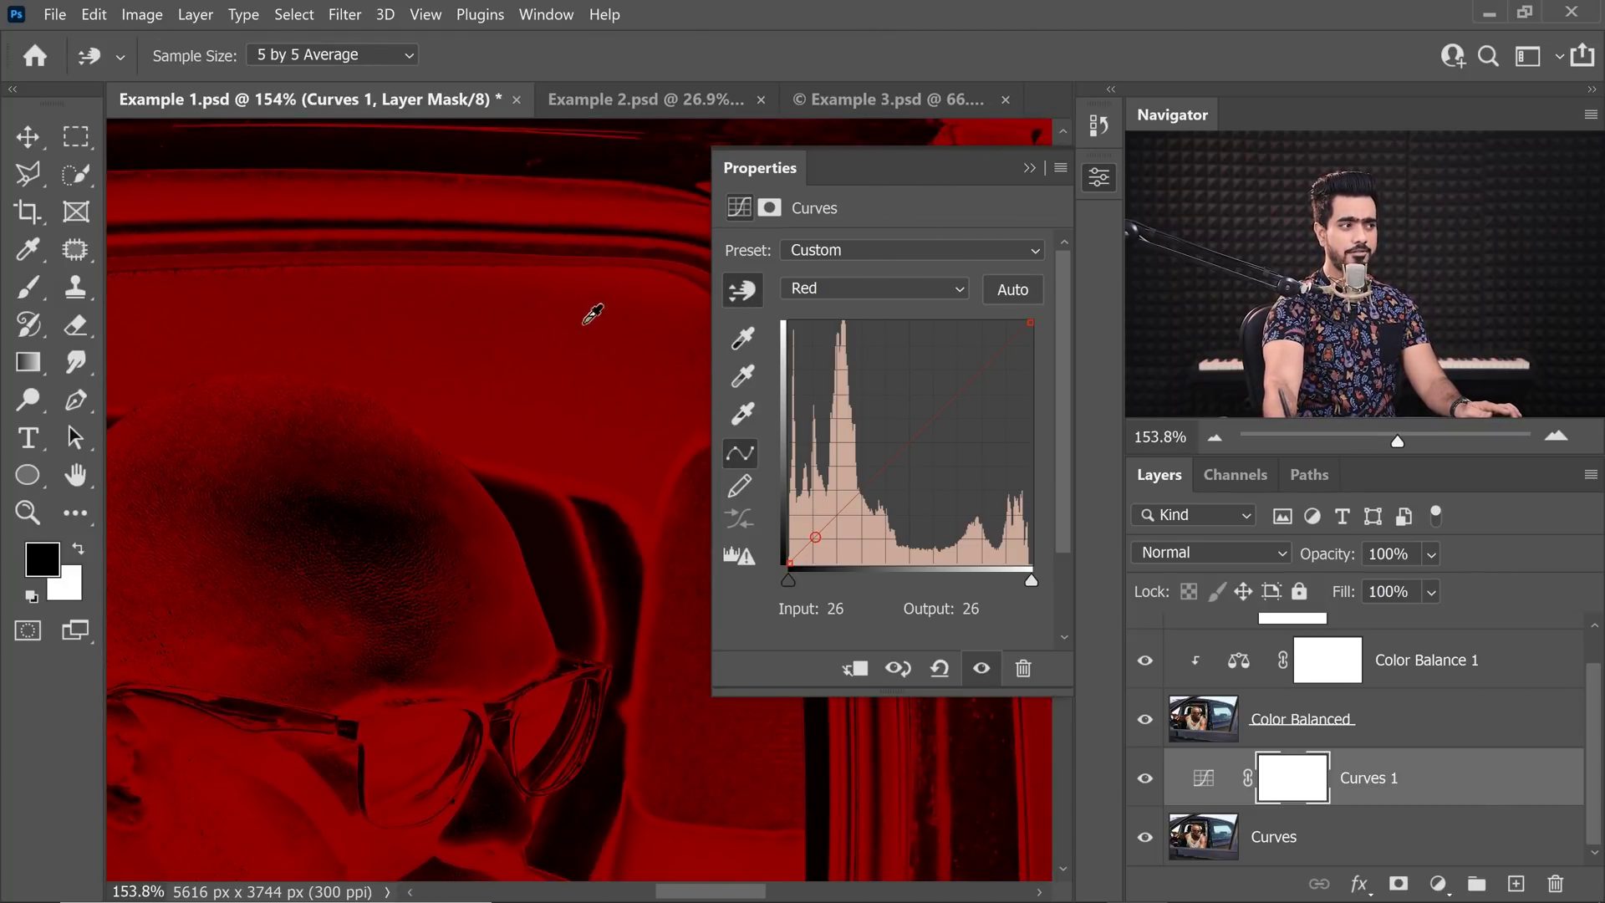
{"action": "left_click", "coordinate": [556, 416]}
{"action": "left_click_drag", "start_coordinate": [557, 417], "coordinate": [529, 456]}
{"action": "scroll", "coordinate": [535, 640], "scroll_direction": "up", "scroll_amount": 2}
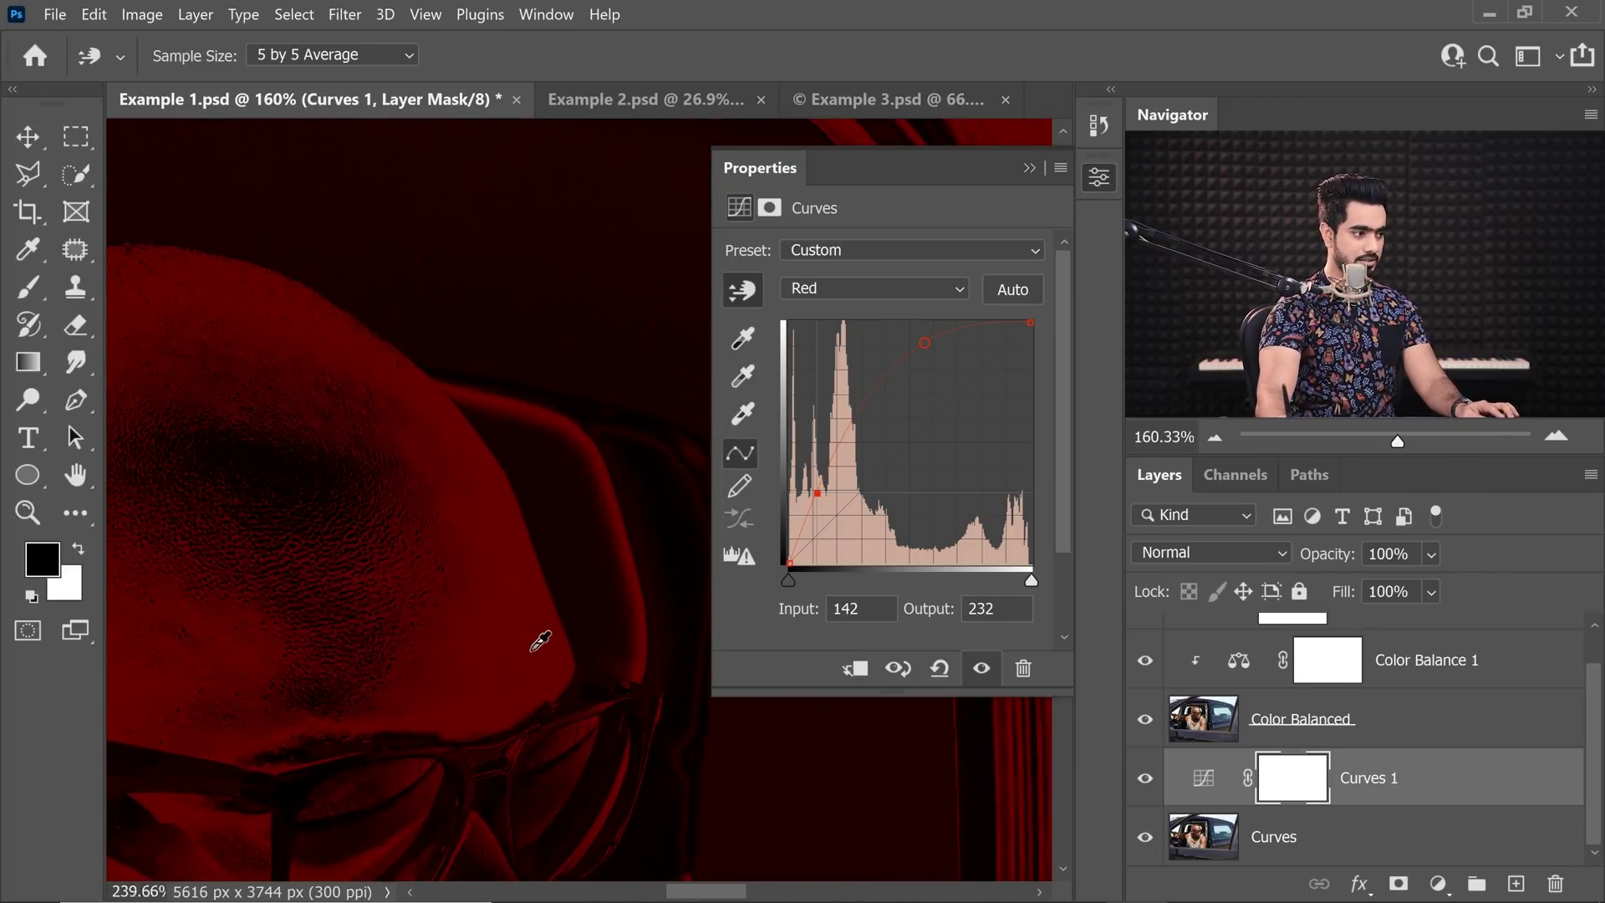
{"action": "left_click_drag", "start_coordinate": [522, 621], "coordinate": [528, 679]}
{"action": "scroll", "coordinate": [501, 689], "scroll_direction": "down", "scroll_amount": 5}
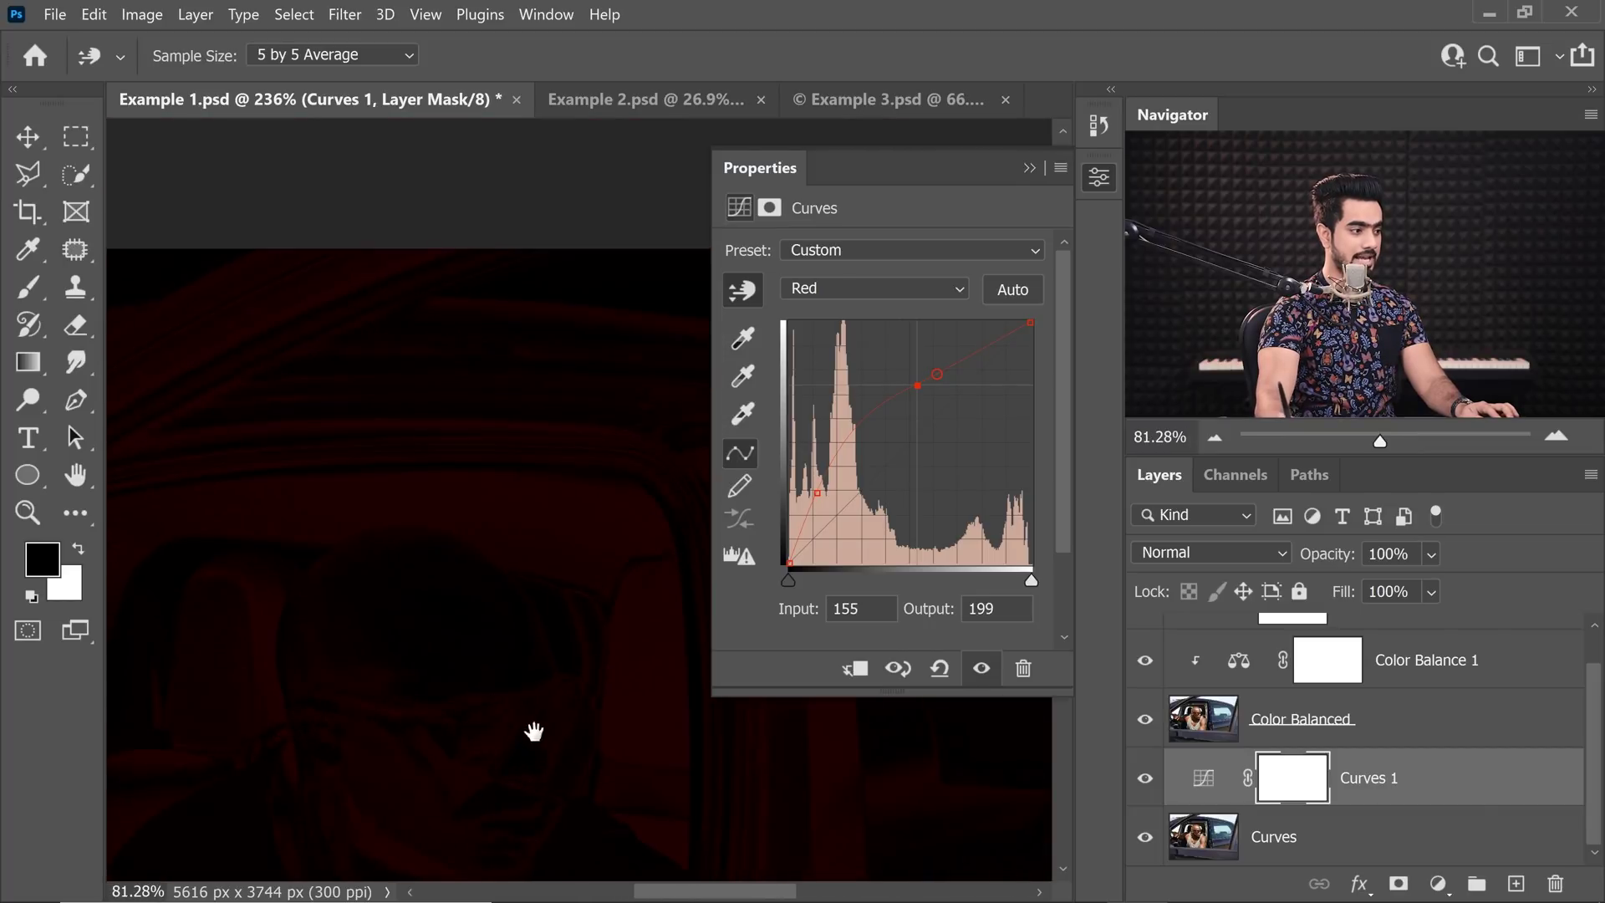
Refine the Red curve by sampling more dark areas of the photo, adding a point at input 18, output 57
{"action": "scroll", "coordinate": [509, 444], "scroll_direction": "up", "scroll_amount": 5}
{"action": "mouse_move", "coordinate": [557, 498]}
{"action": "left_mouse_down"}
{"action": "mouse_move", "coordinate": [555, 520]}
{"action": "mouse_move", "coordinate": [551, 488]}
{"action": "left_mouse_up"}
{"action": "left_click_drag", "start_coordinate": [387, 573], "coordinate": [383, 644]}
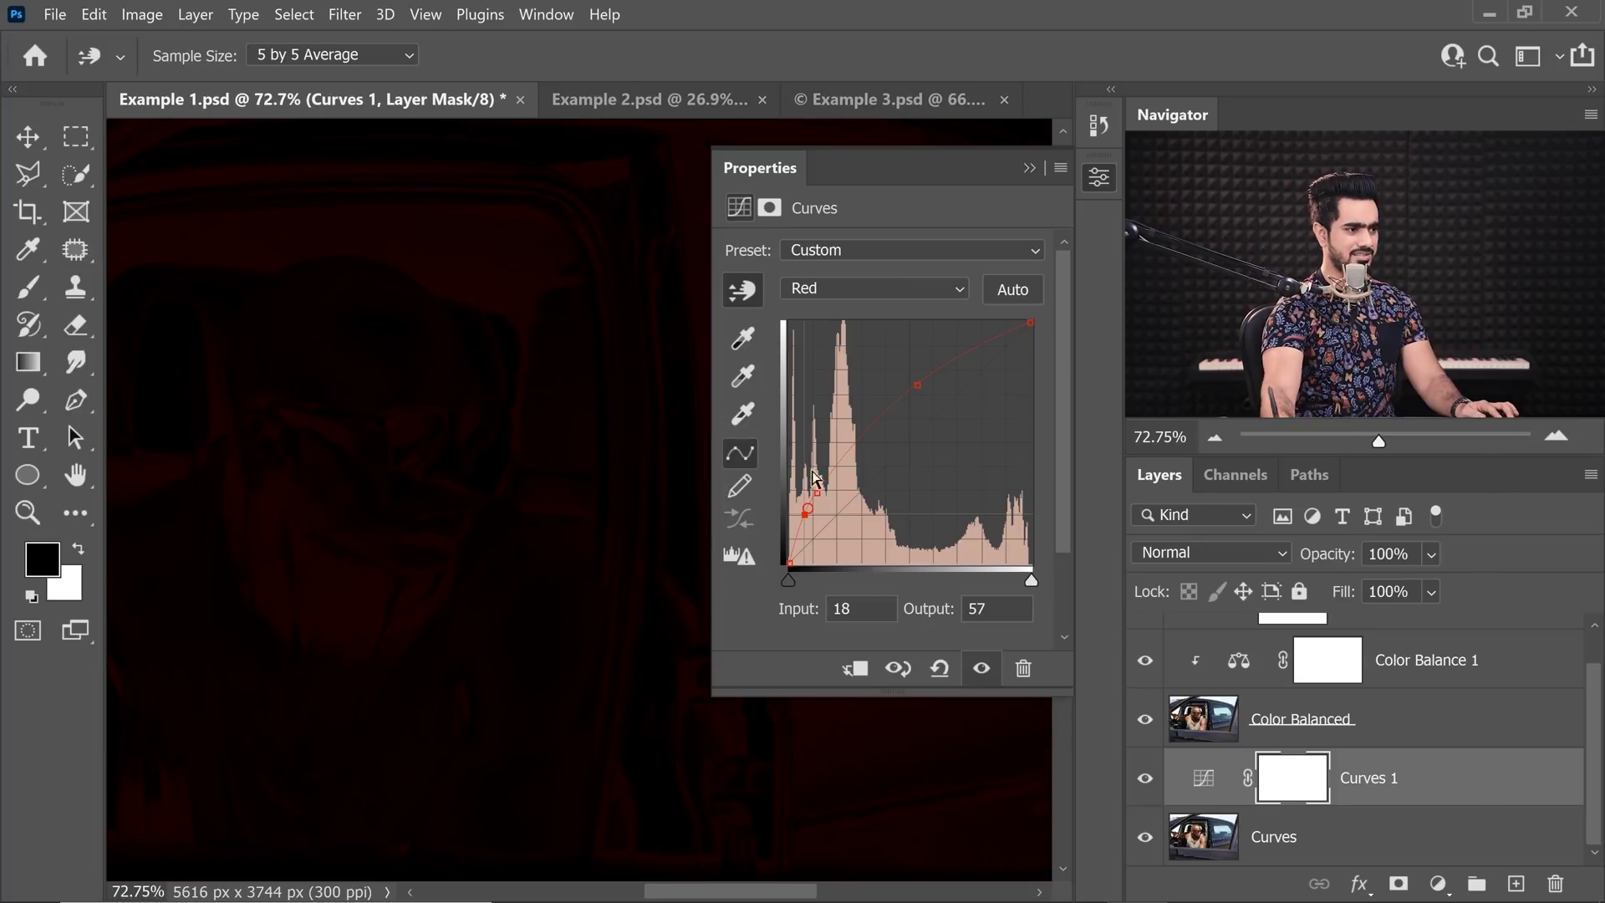
{"action": "left_click_drag", "start_coordinate": [401, 730], "coordinate": [509, 530]}
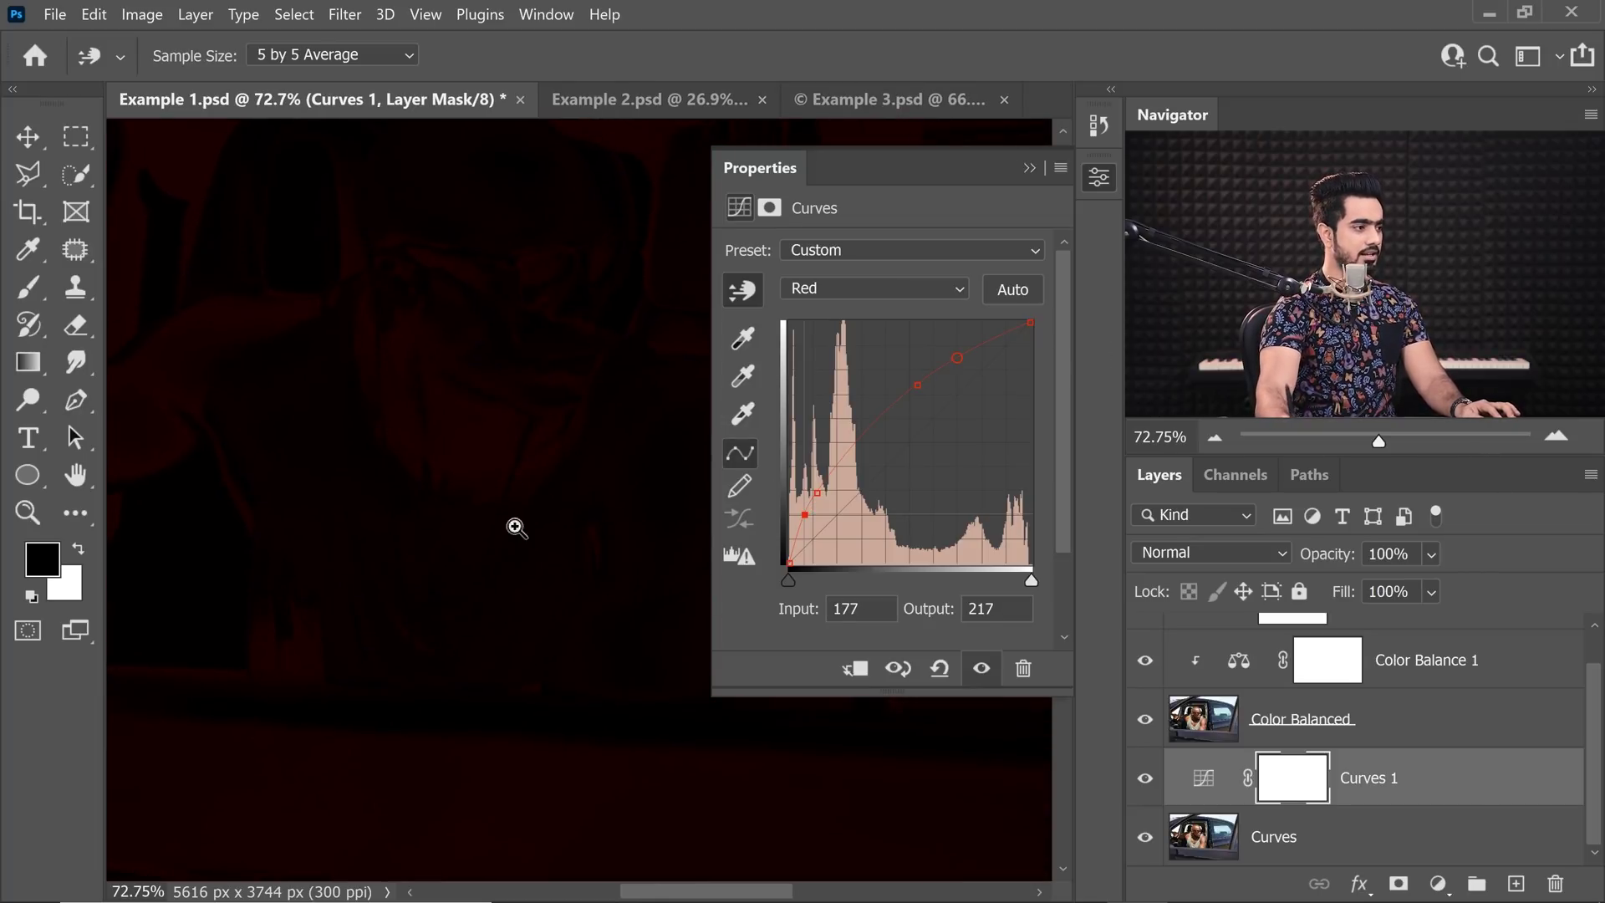
{"action": "left_click_drag", "start_coordinate": [562, 408], "coordinate": [498, 459]}
{"action": "left_click_drag", "start_coordinate": [408, 500], "coordinate": [416, 480]}
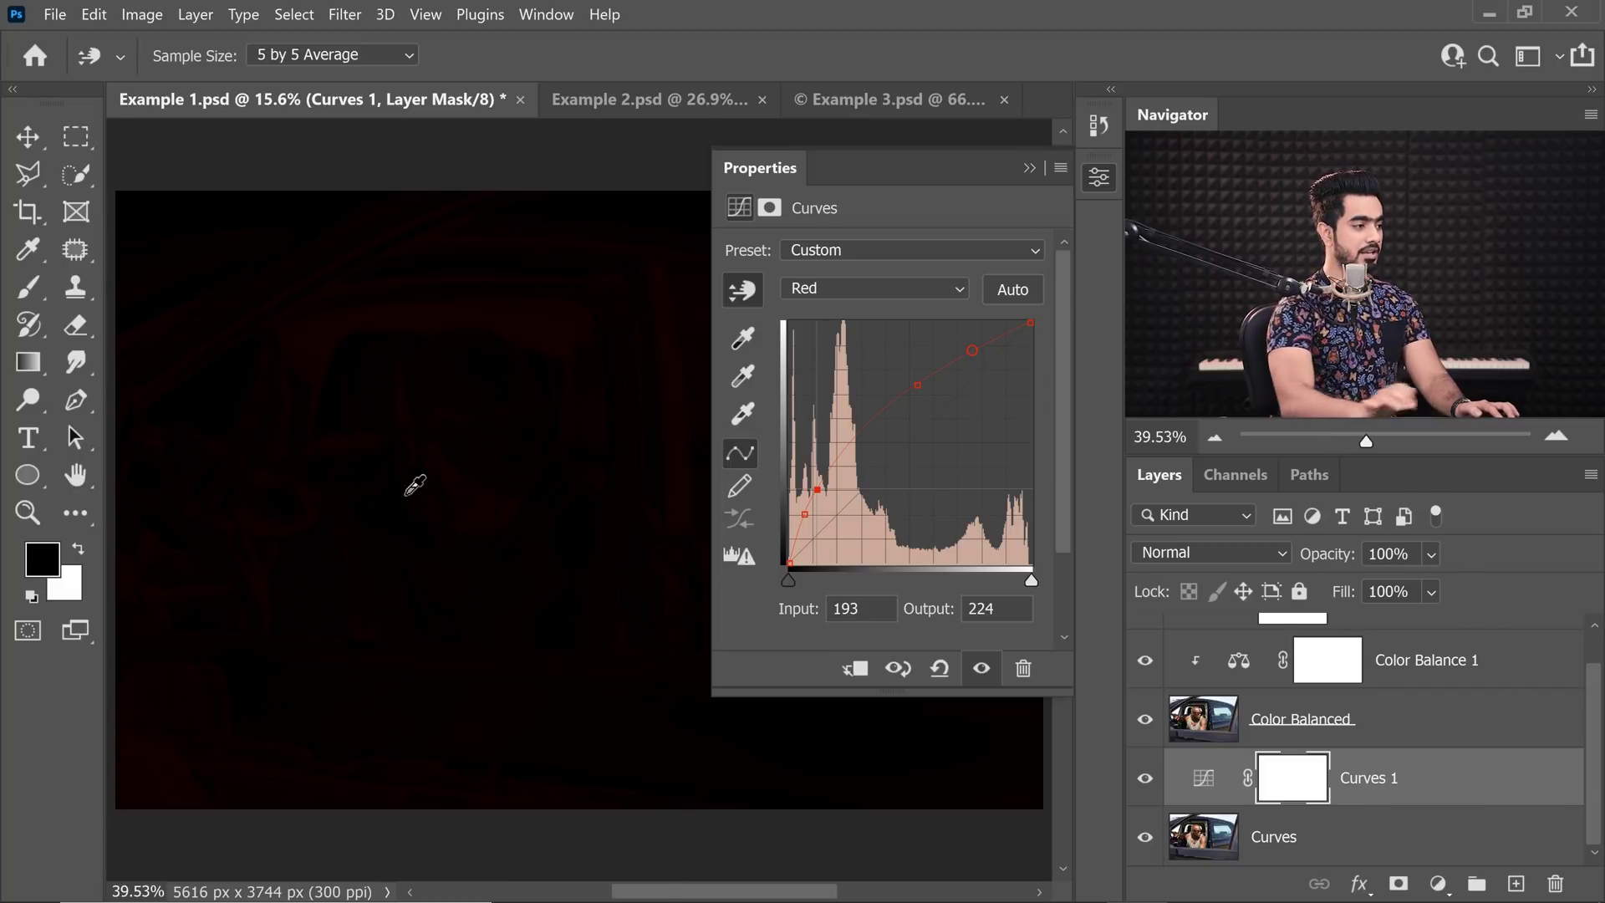
Load the Reds3 preset into the Curves 1 adjustment and collapse its properties
{"action": "left_click", "coordinate": [868, 259]}
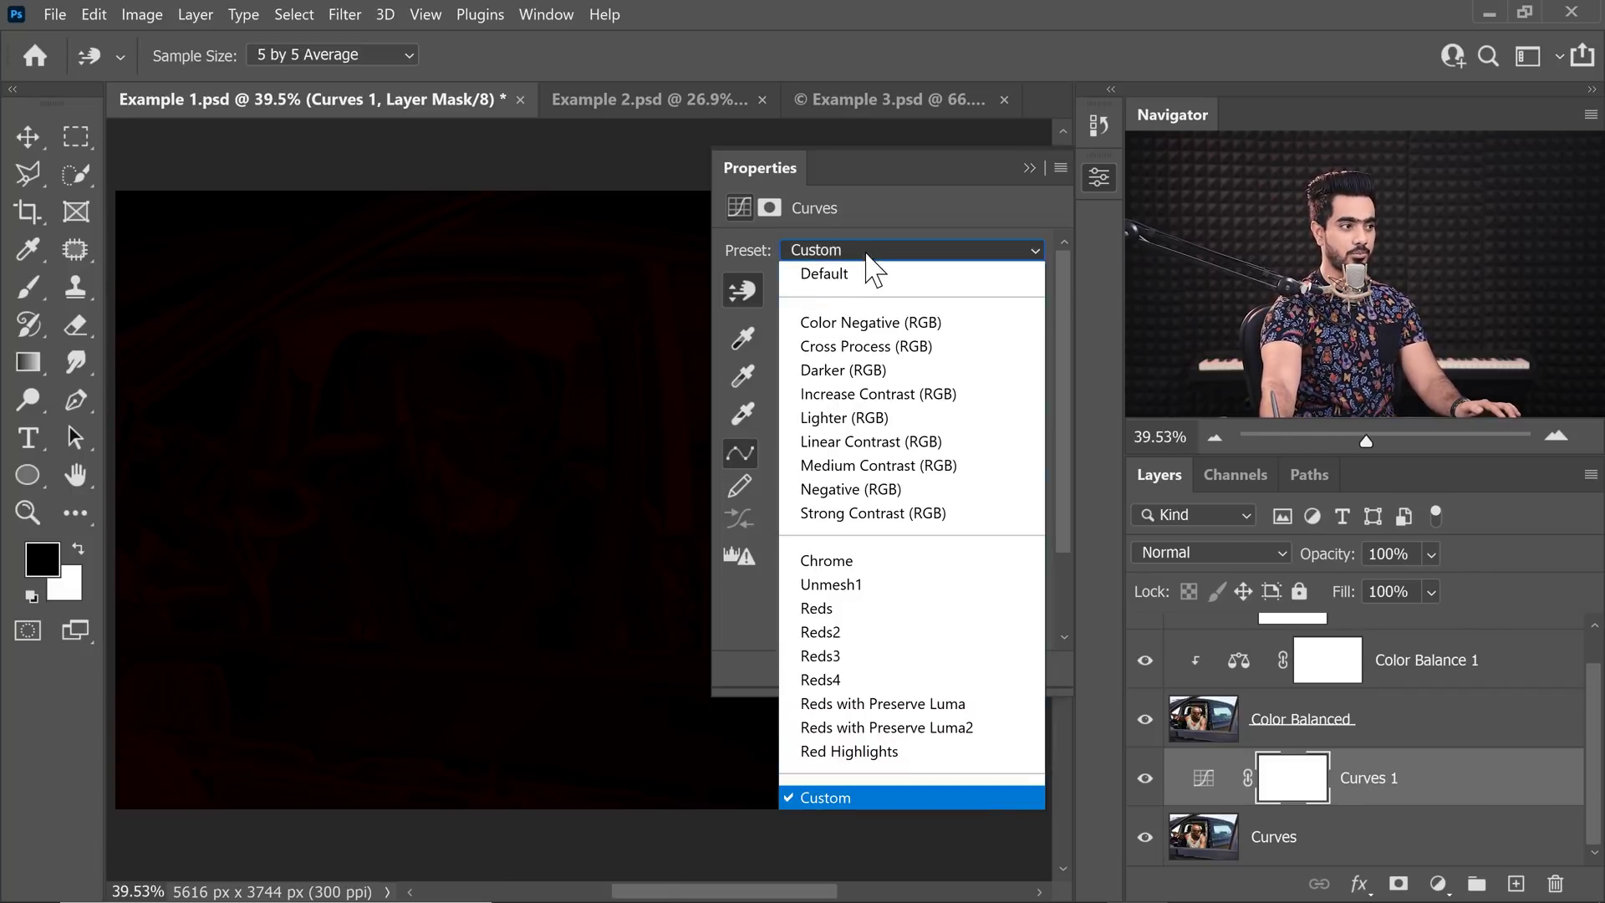
{"action": "left_click", "coordinate": [849, 653]}
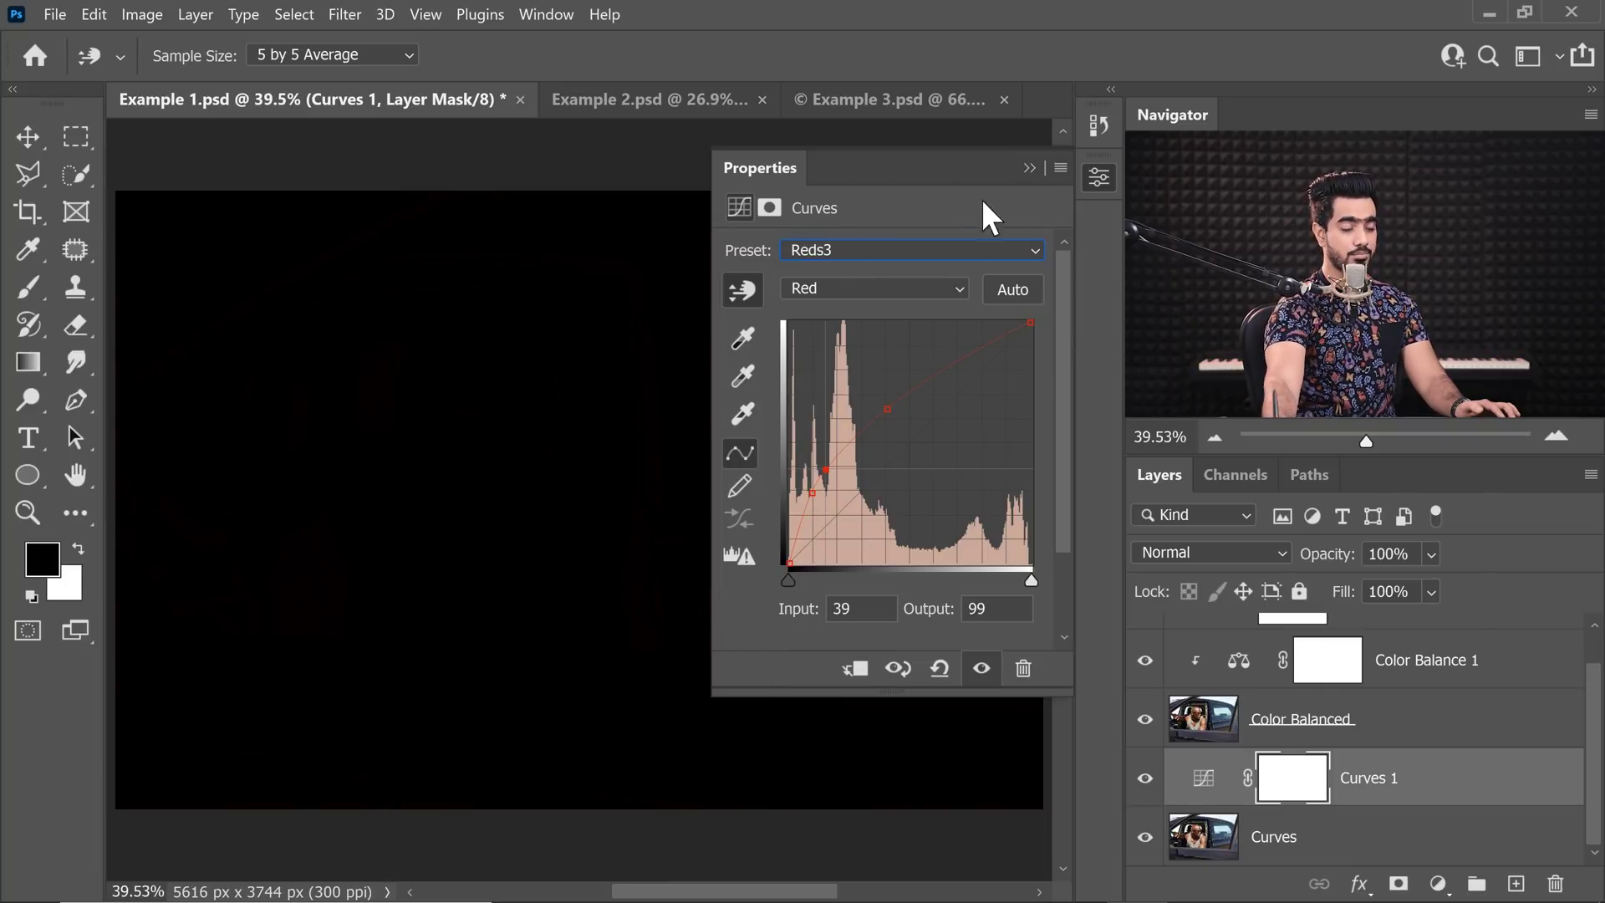
{"action": "left_click", "coordinate": [1030, 167]}
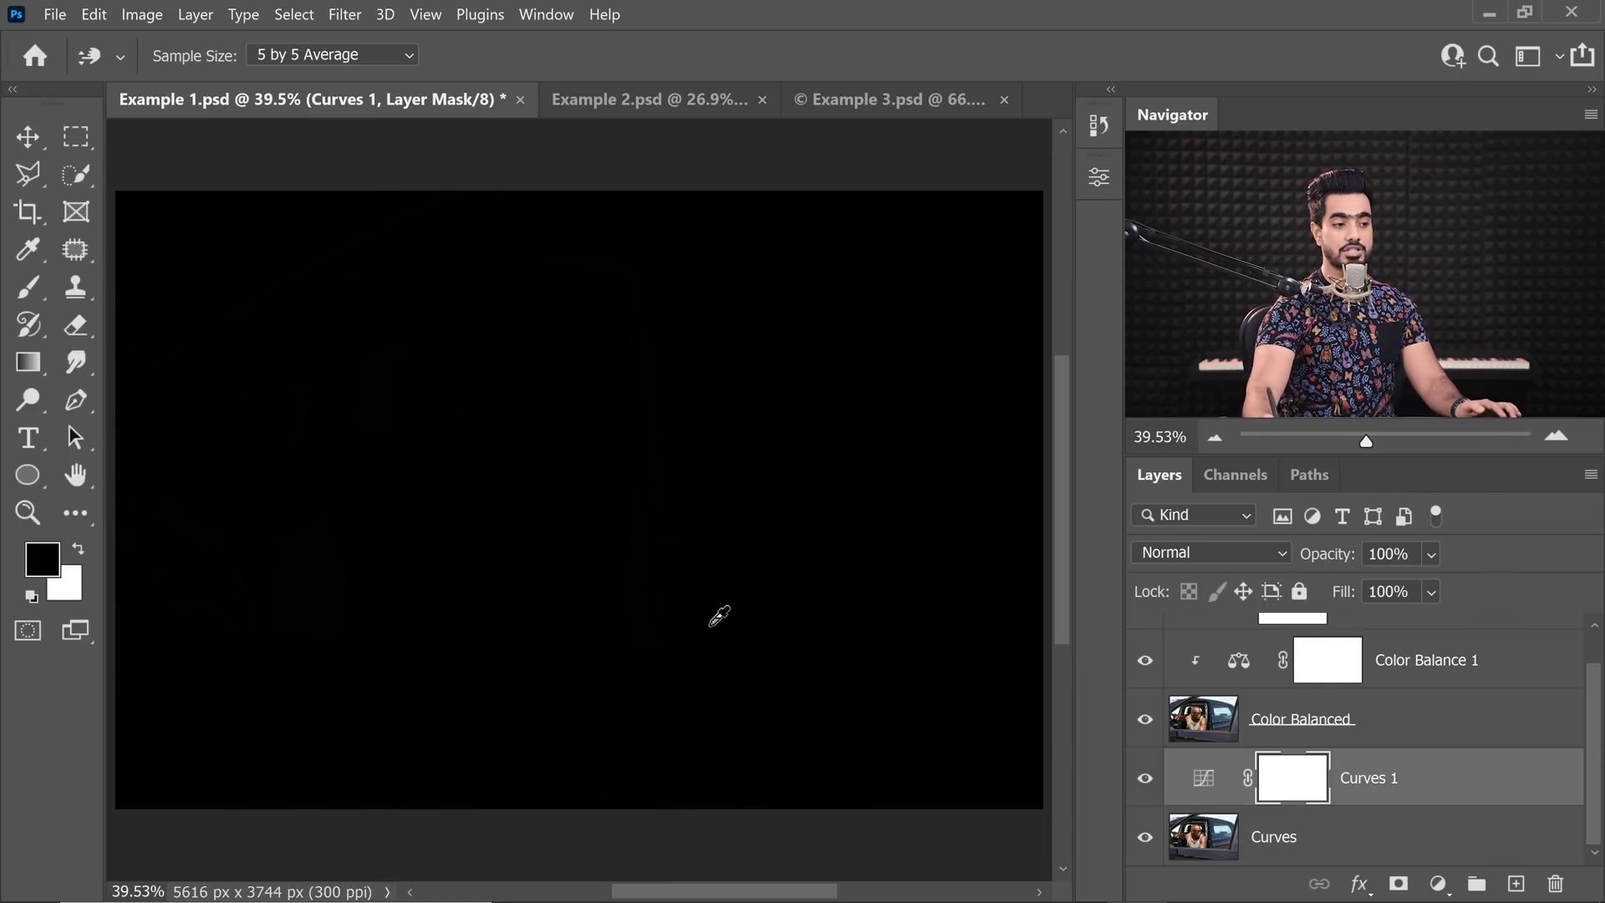
Return the Color Balanced layer to Normal blend mode and hide the Curves 2 adjustment
{"action": "scroll", "coordinate": [1596, 727], "scroll_direction": "up", "scroll_amount": 1}
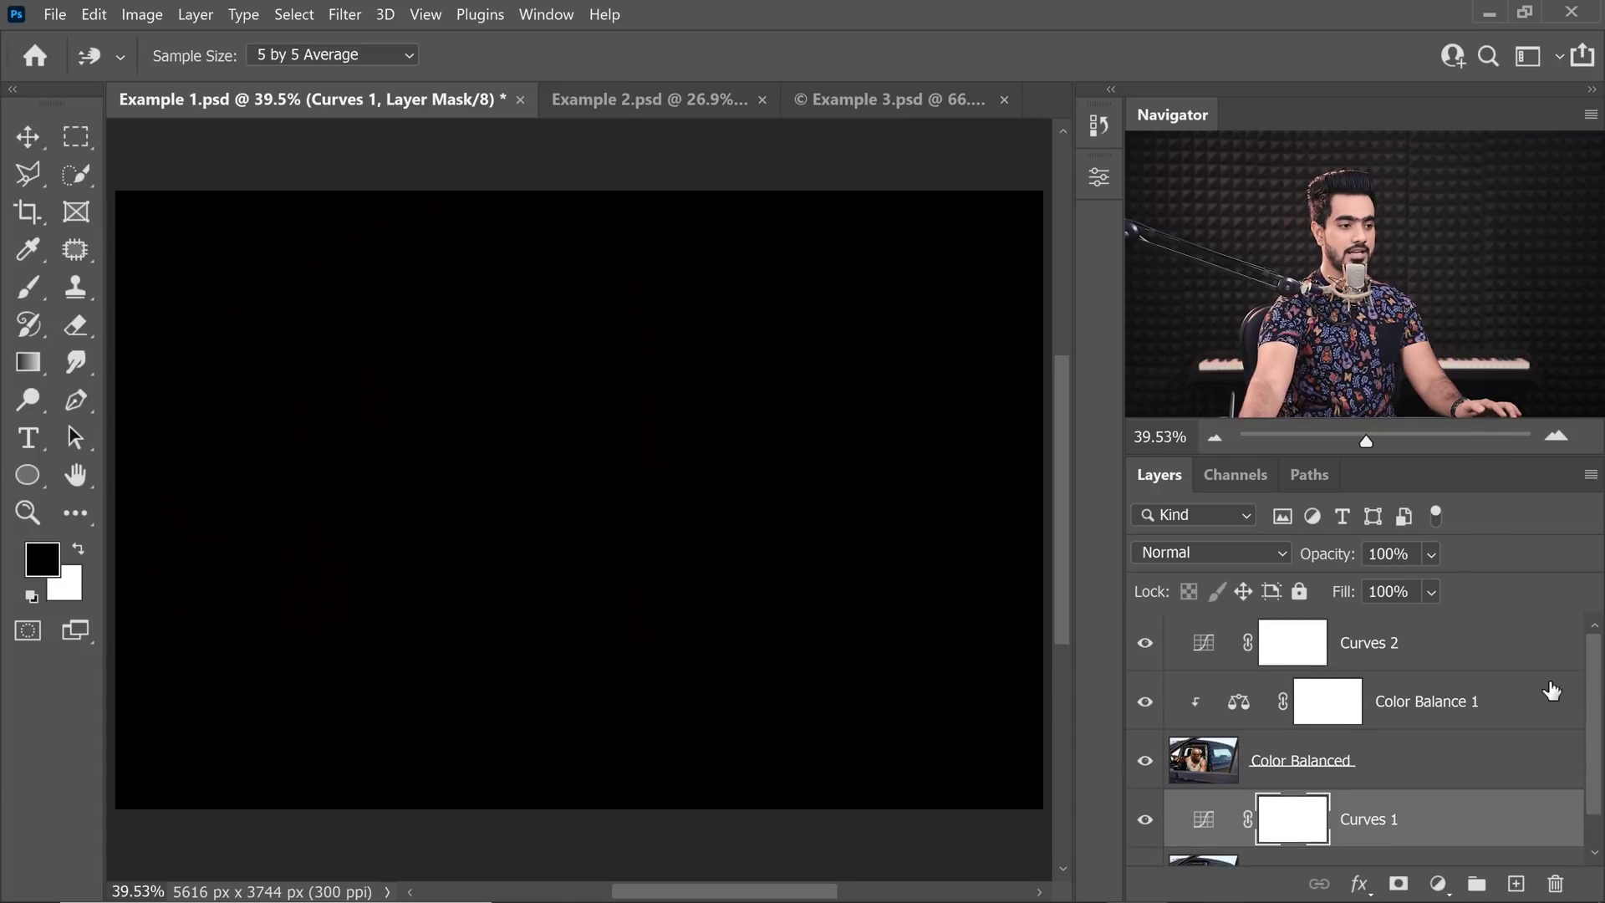
{"action": "left_click", "coordinate": [1356, 775]}
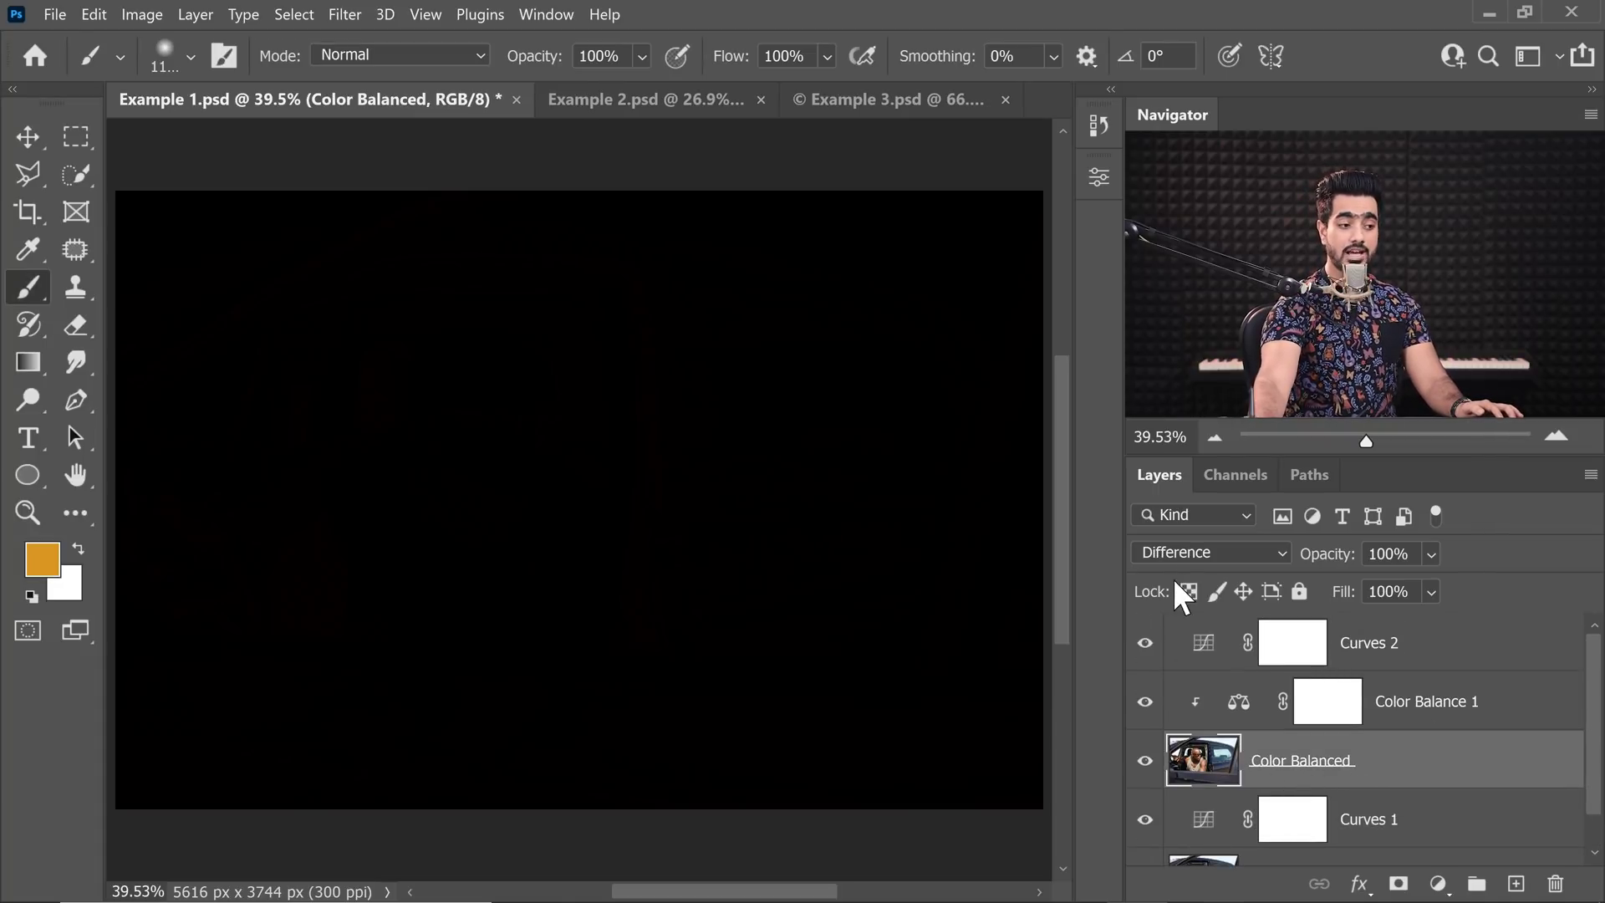
{"action": "left_click", "coordinate": [1192, 553]}
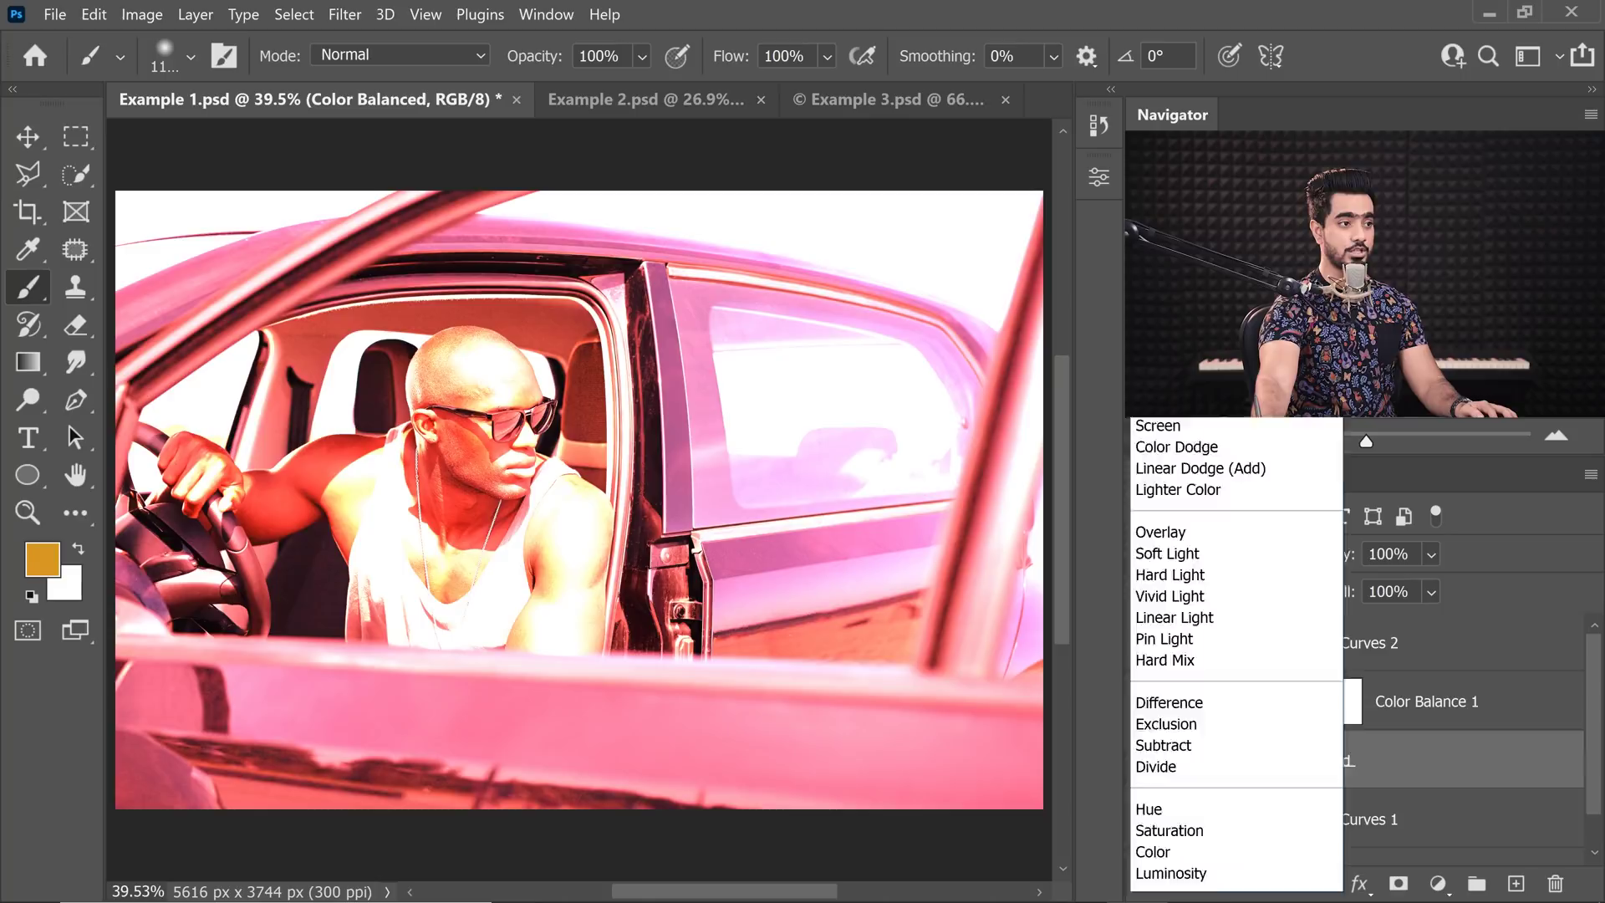
{"action": "left_click", "coordinate": [1170, 234]}
{"action": "left_click", "coordinate": [1145, 642]}
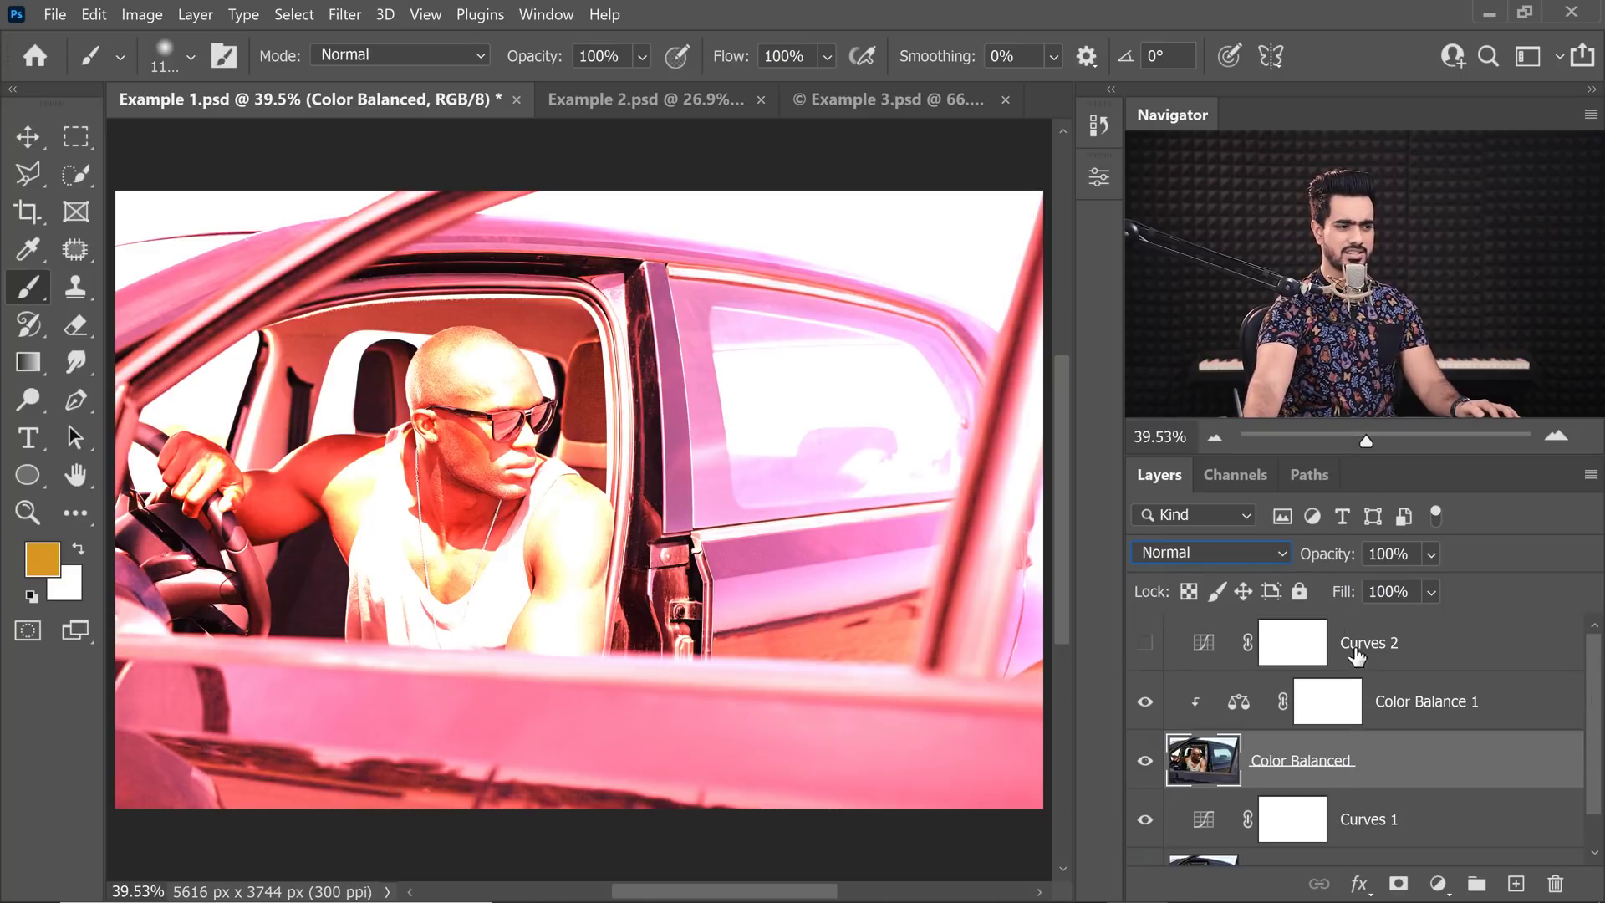
{"action": "left_click", "coordinate": [1383, 659]}
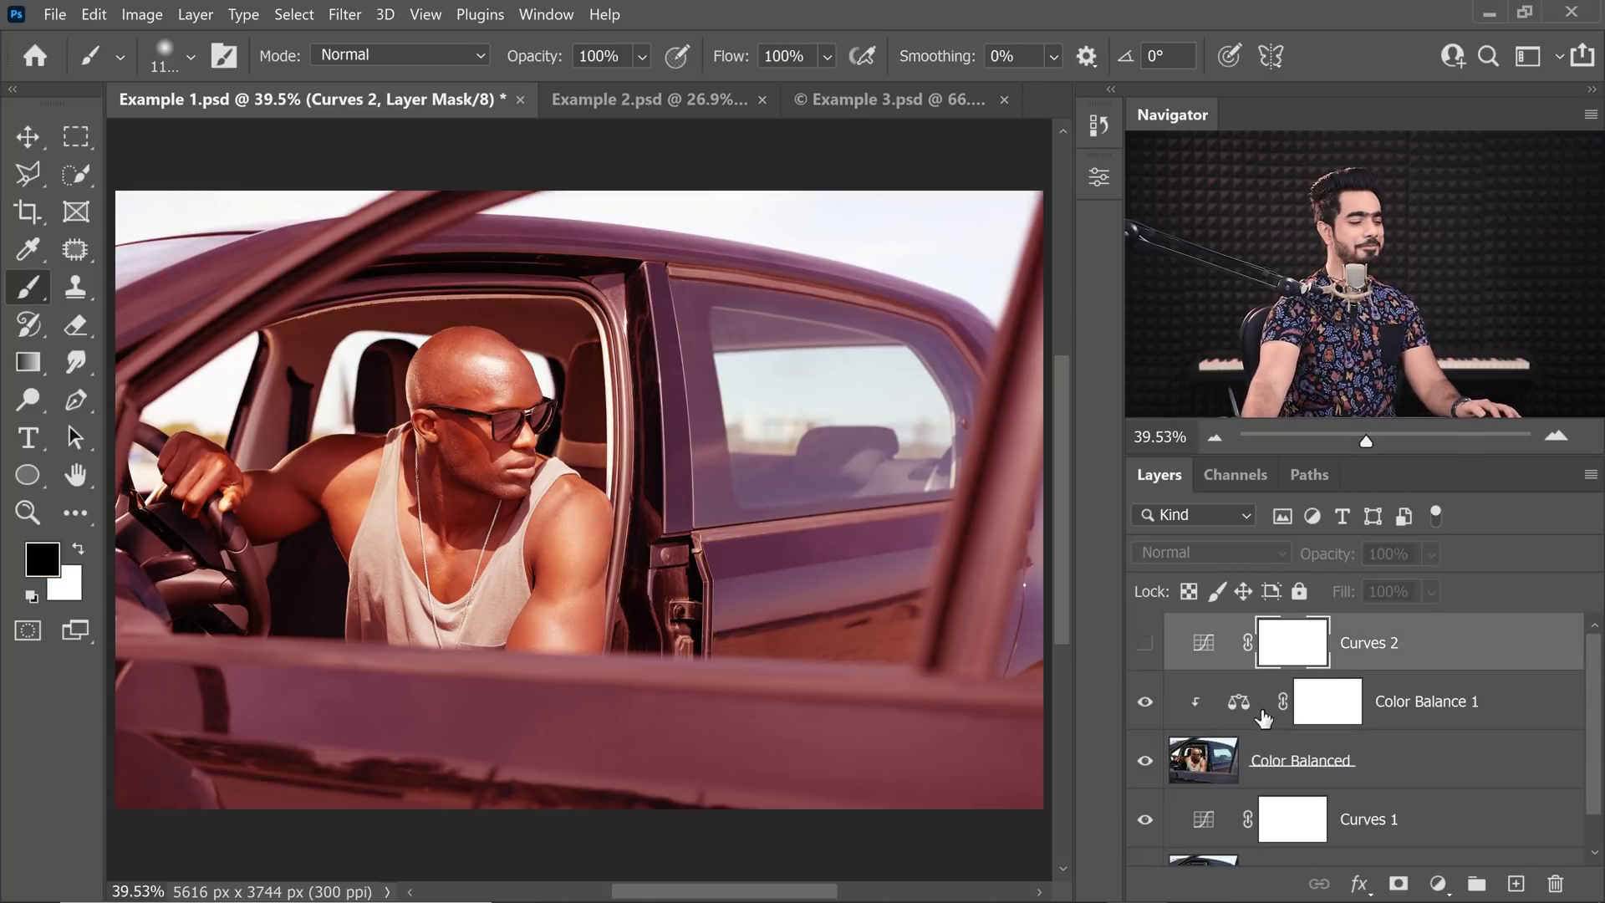
Compare the Curves and Color Balance versions by toggling the Color Balanced layer's visibility and examining the man's face
{"action": "left_click", "coordinate": [1144, 762]}
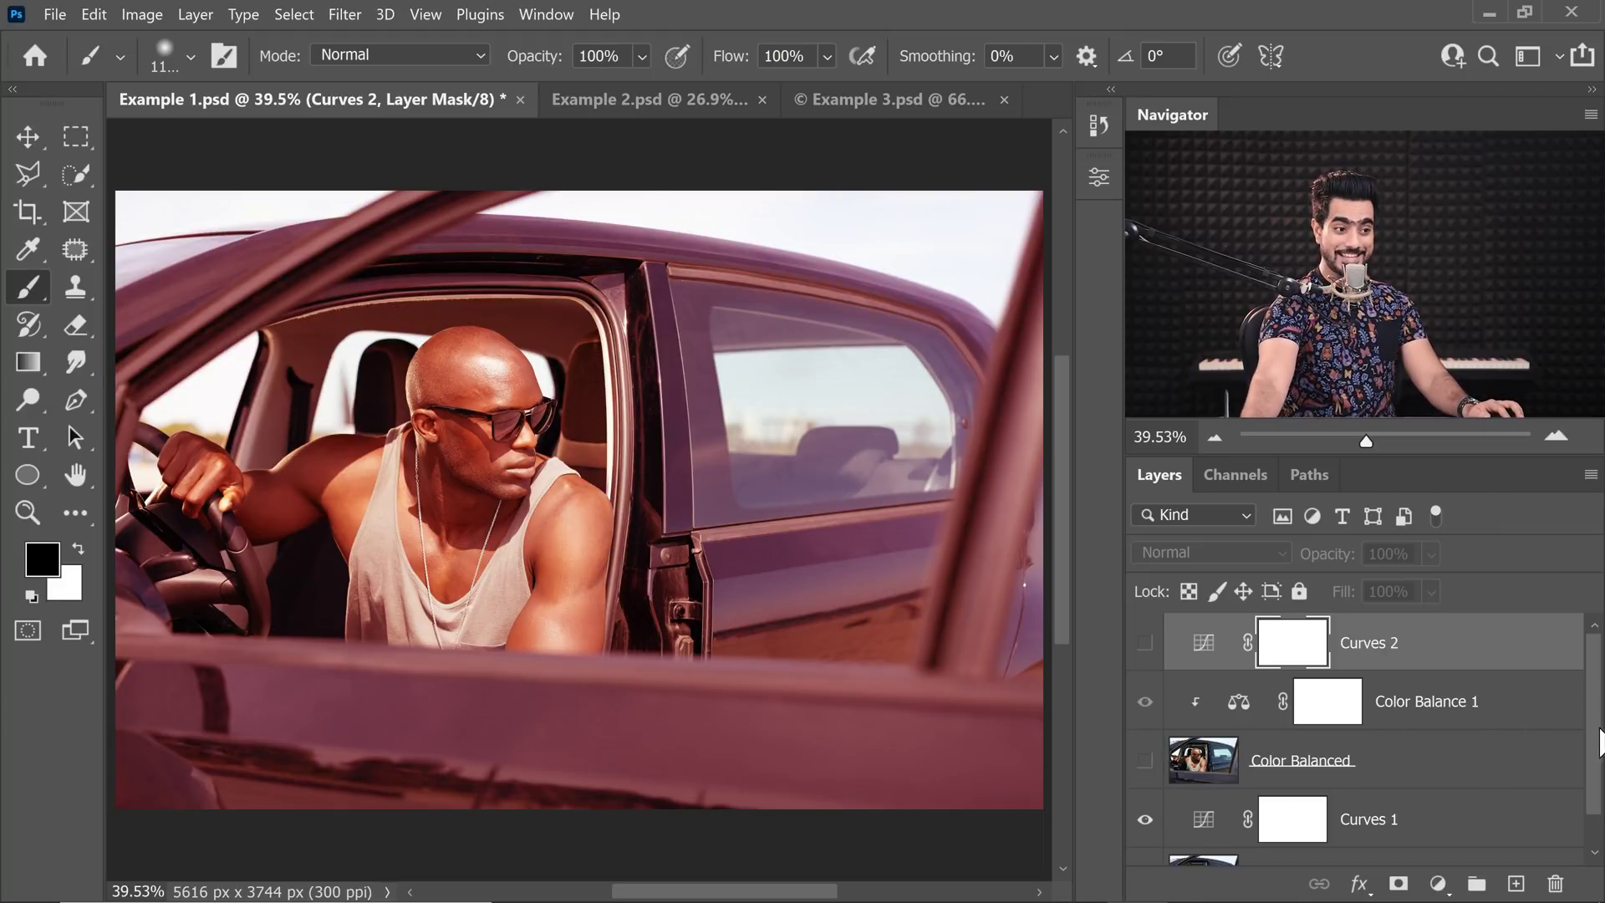
{"action": "scroll", "coordinate": [1591, 788], "scroll_direction": "down", "scroll_amount": 1}
{"action": "scroll", "coordinate": [1591, 788], "scroll_direction": "up", "scroll_amount": 1}
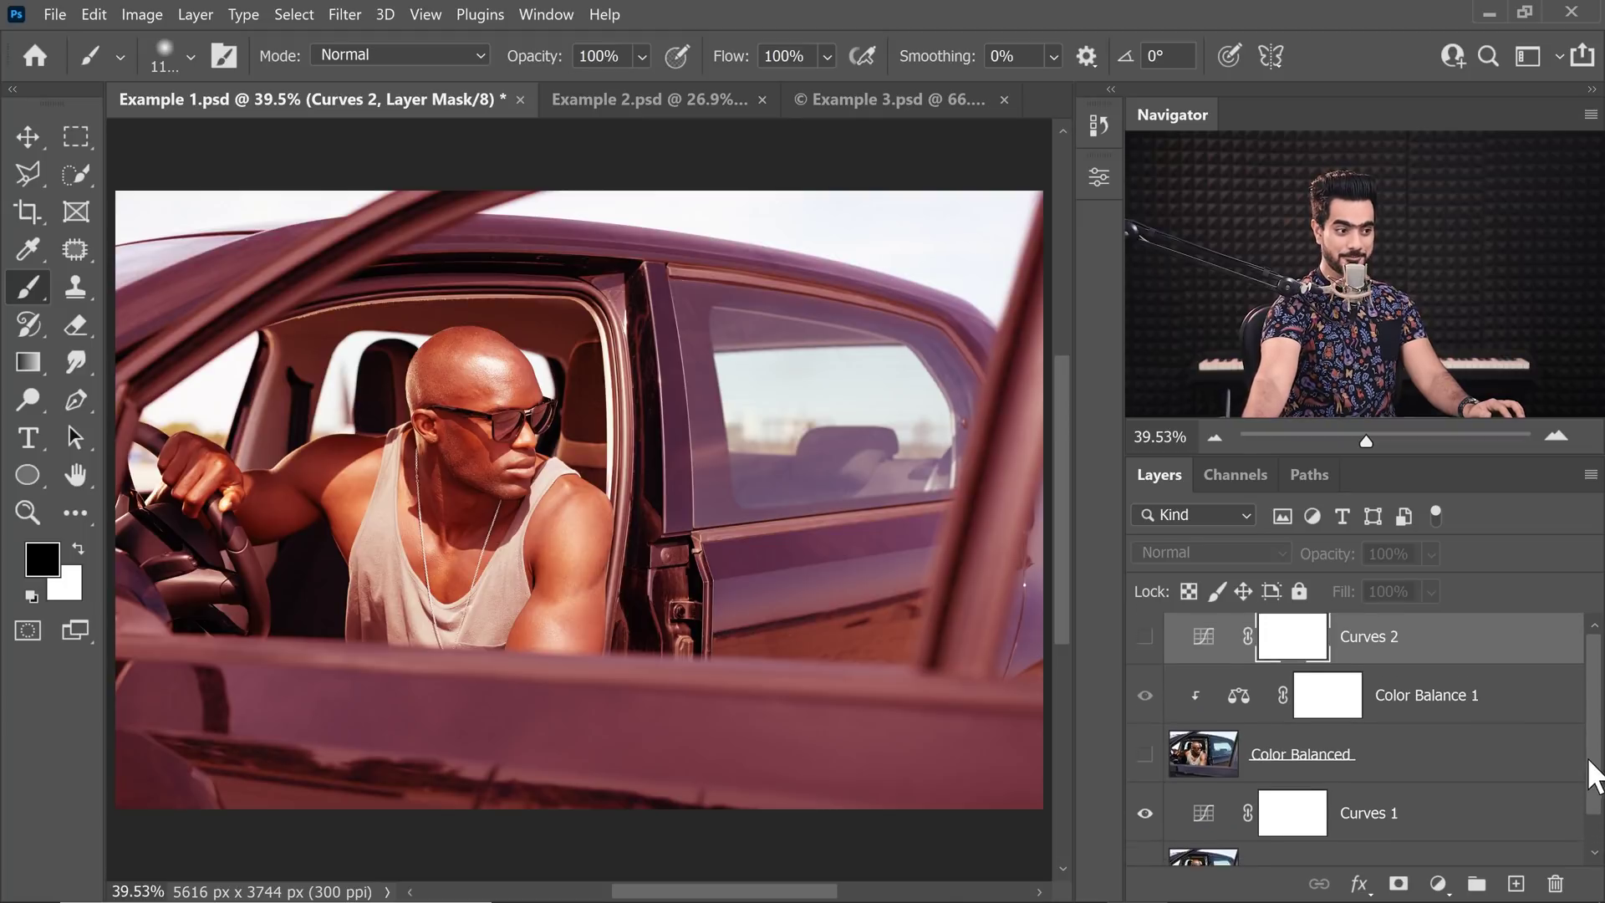
{"action": "left_click", "coordinate": [1146, 762]}
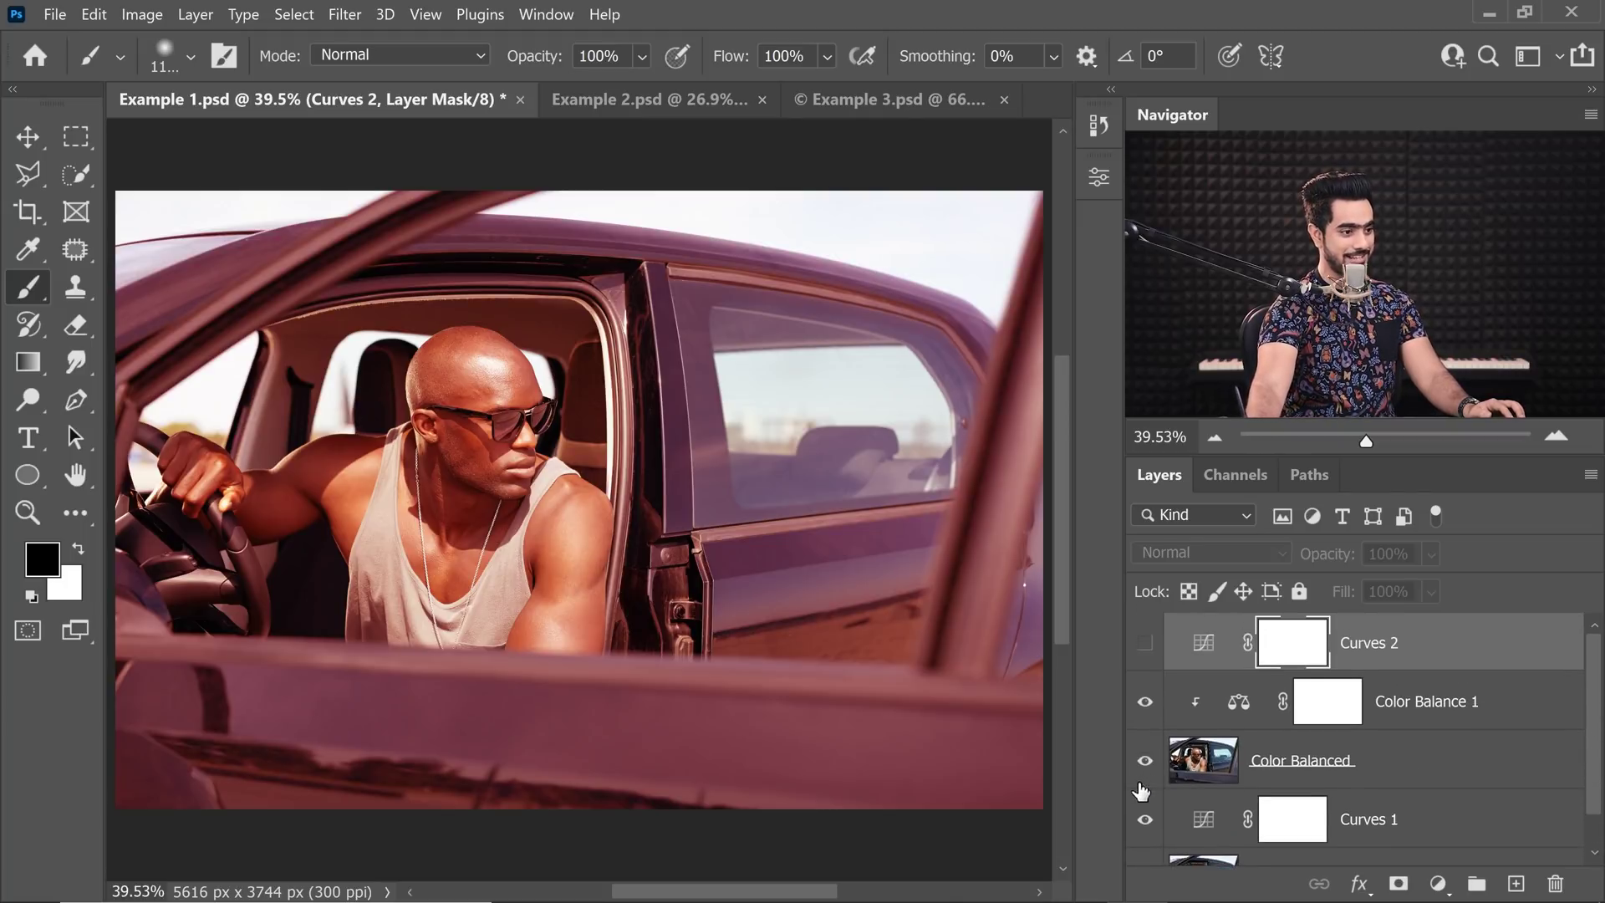
{"action": "scroll", "coordinate": [501, 422], "scroll_direction": "up", "scroll_amount": 5}
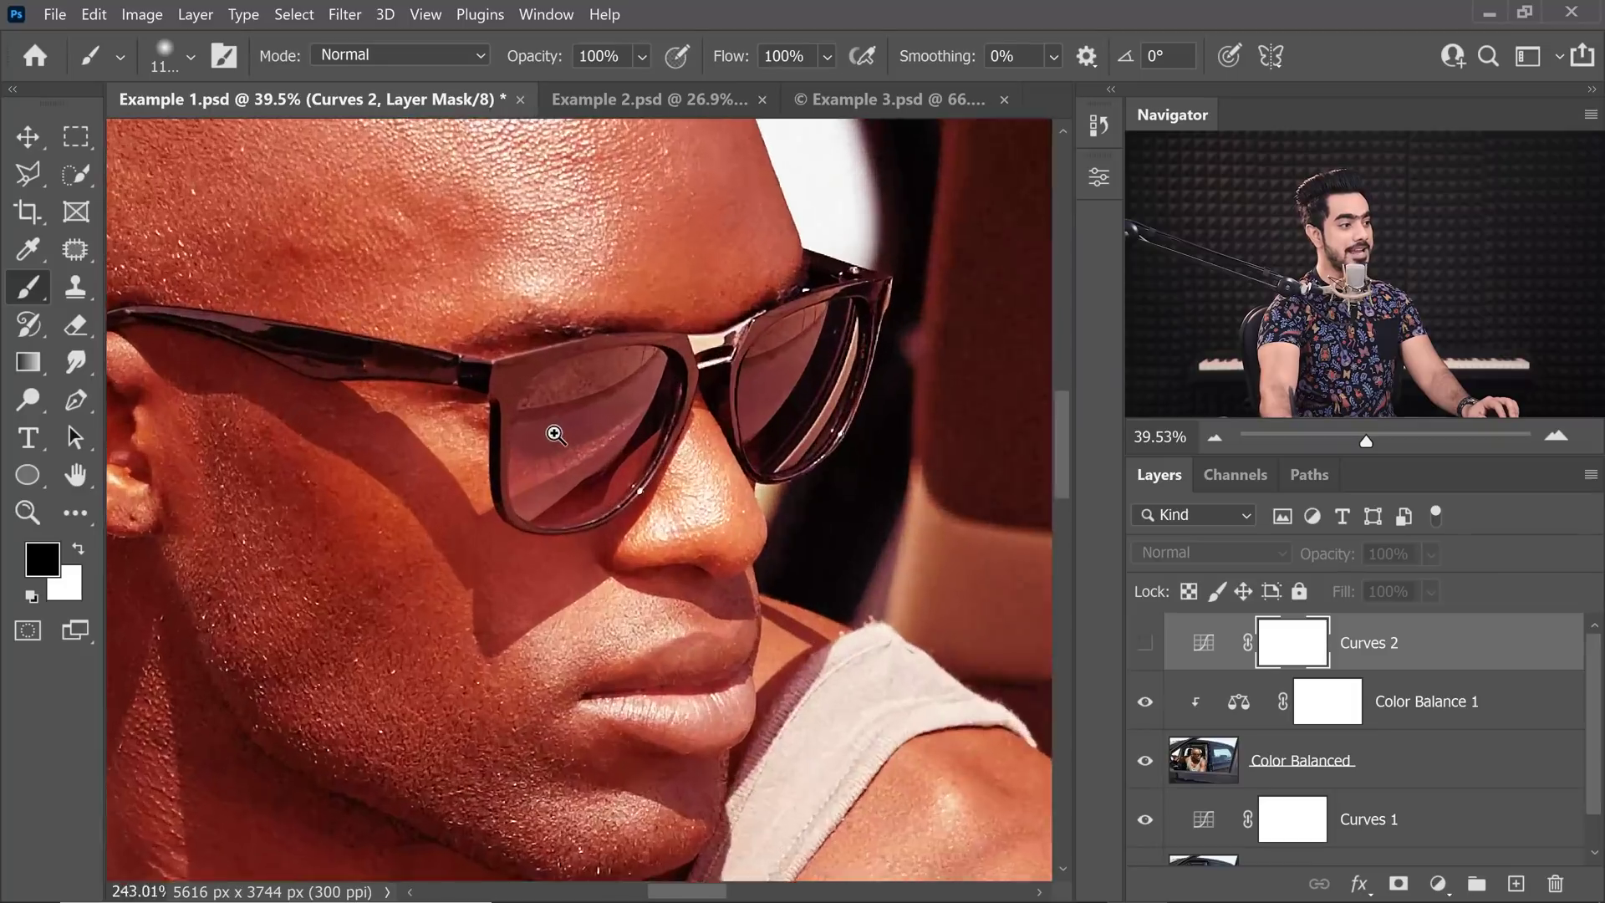
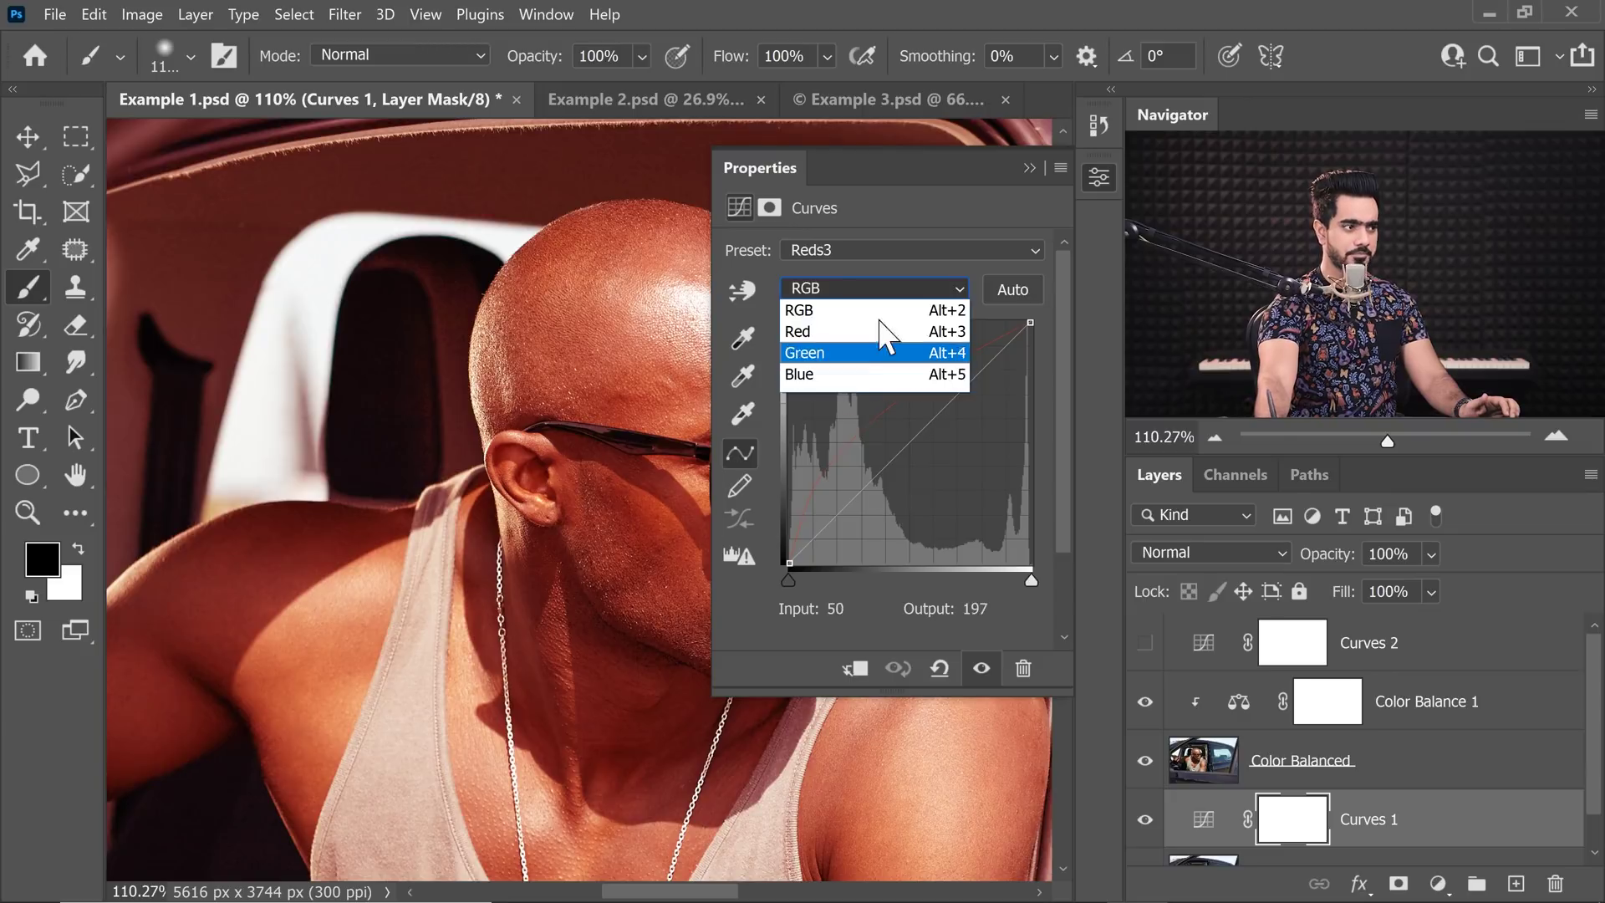
Examine the Red channel curve of the Reds3 preset in Curves 1 against the wider car photo
{"action": "left_click", "coordinate": [840, 332]}
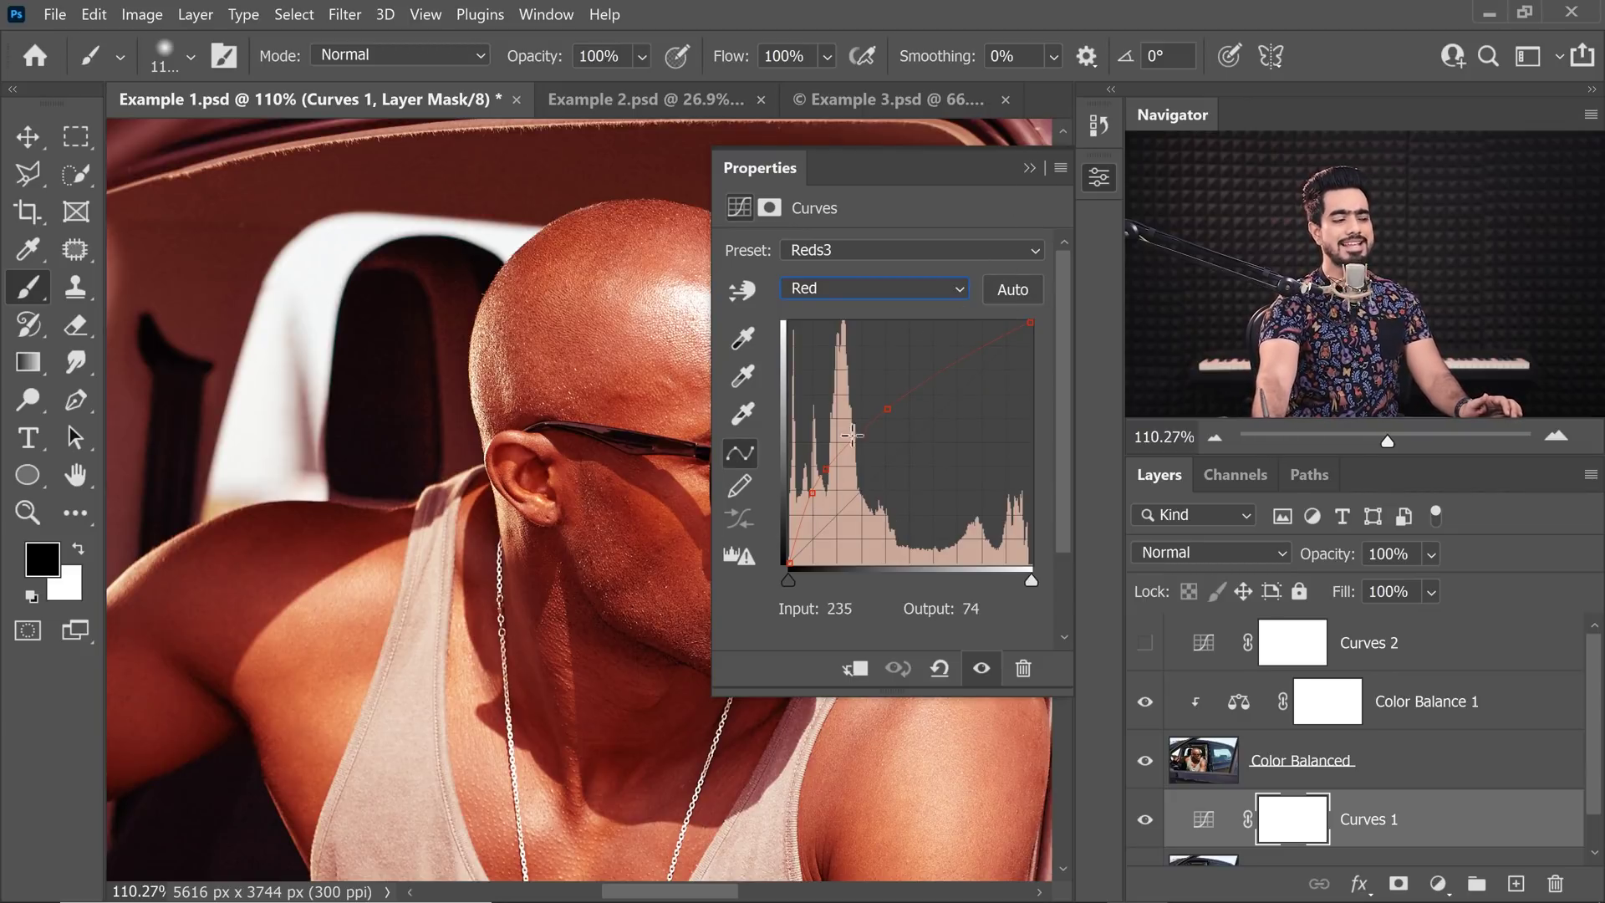
{"action": "scroll", "coordinate": [584, 466], "scroll_direction": "down", "scroll_amount": 3}
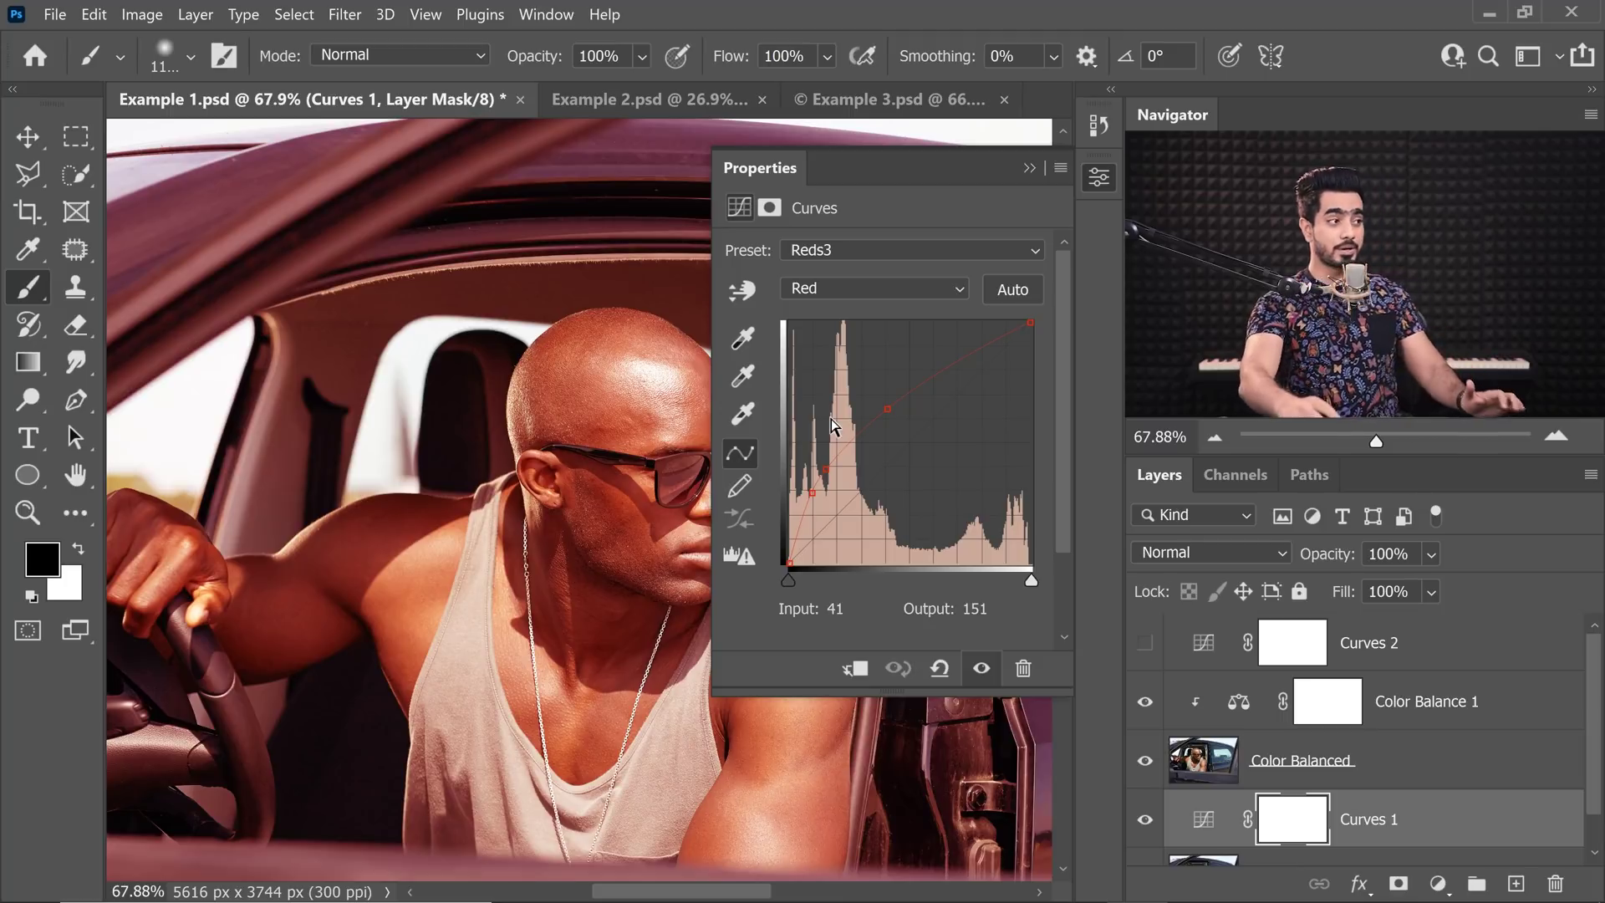
Switch to the Example 2.psd document and add a Curves adjustment layer above the woman's portrait
{"action": "left_click", "coordinate": [669, 102]}
{"action": "left_click", "coordinate": [1029, 168]}
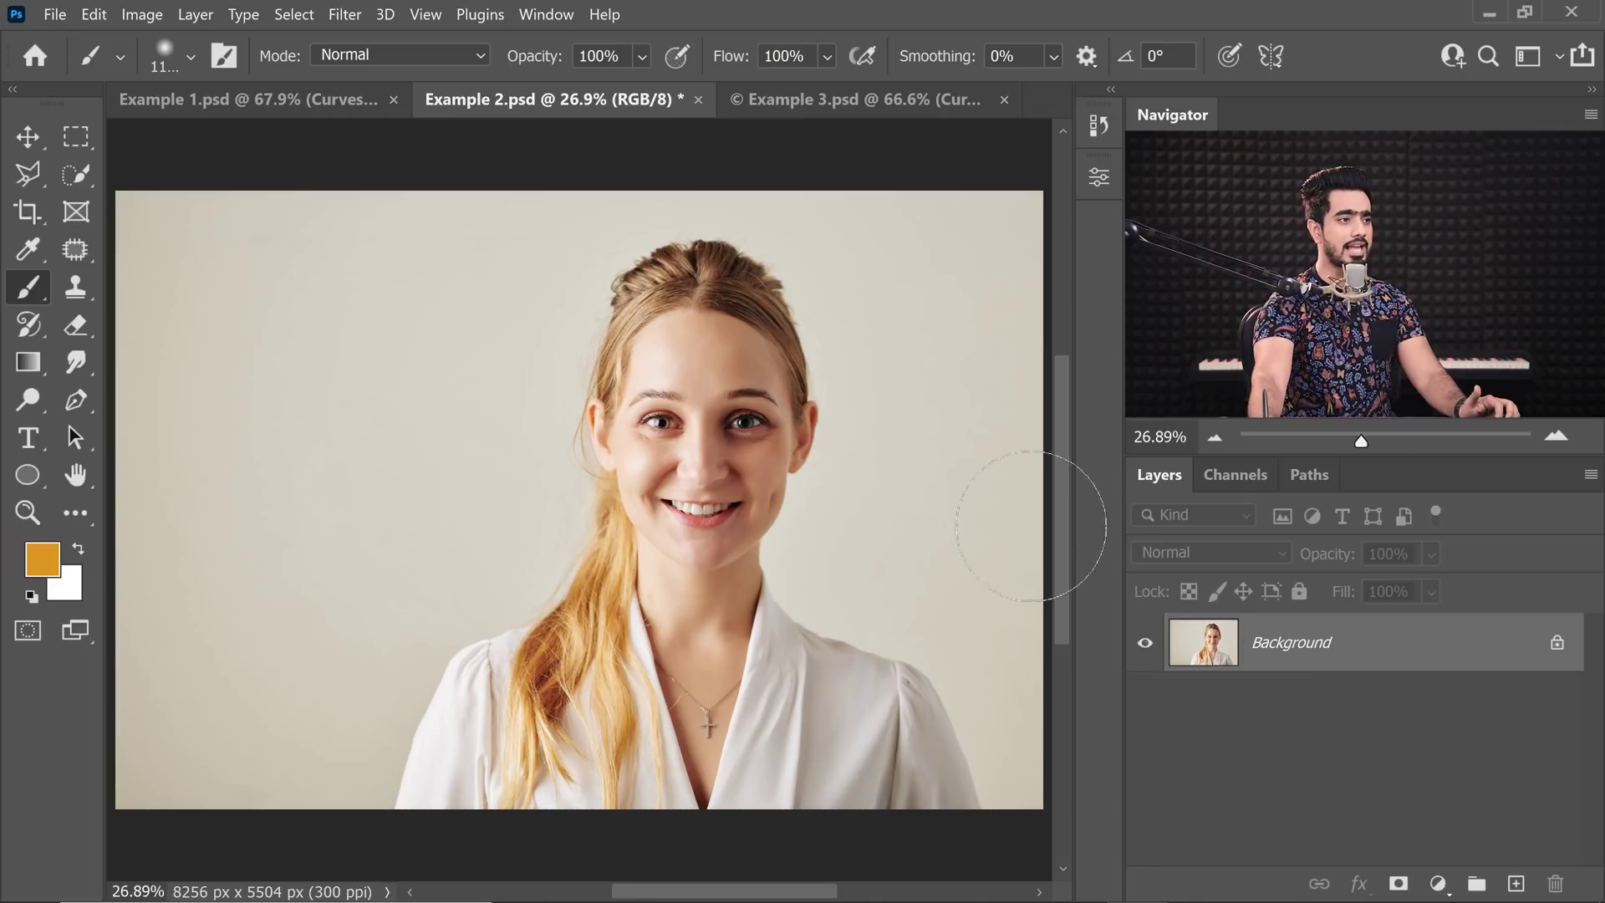
{"action": "left_click", "coordinate": [1437, 884]}
{"action": "left_click", "coordinate": [1433, 575]}
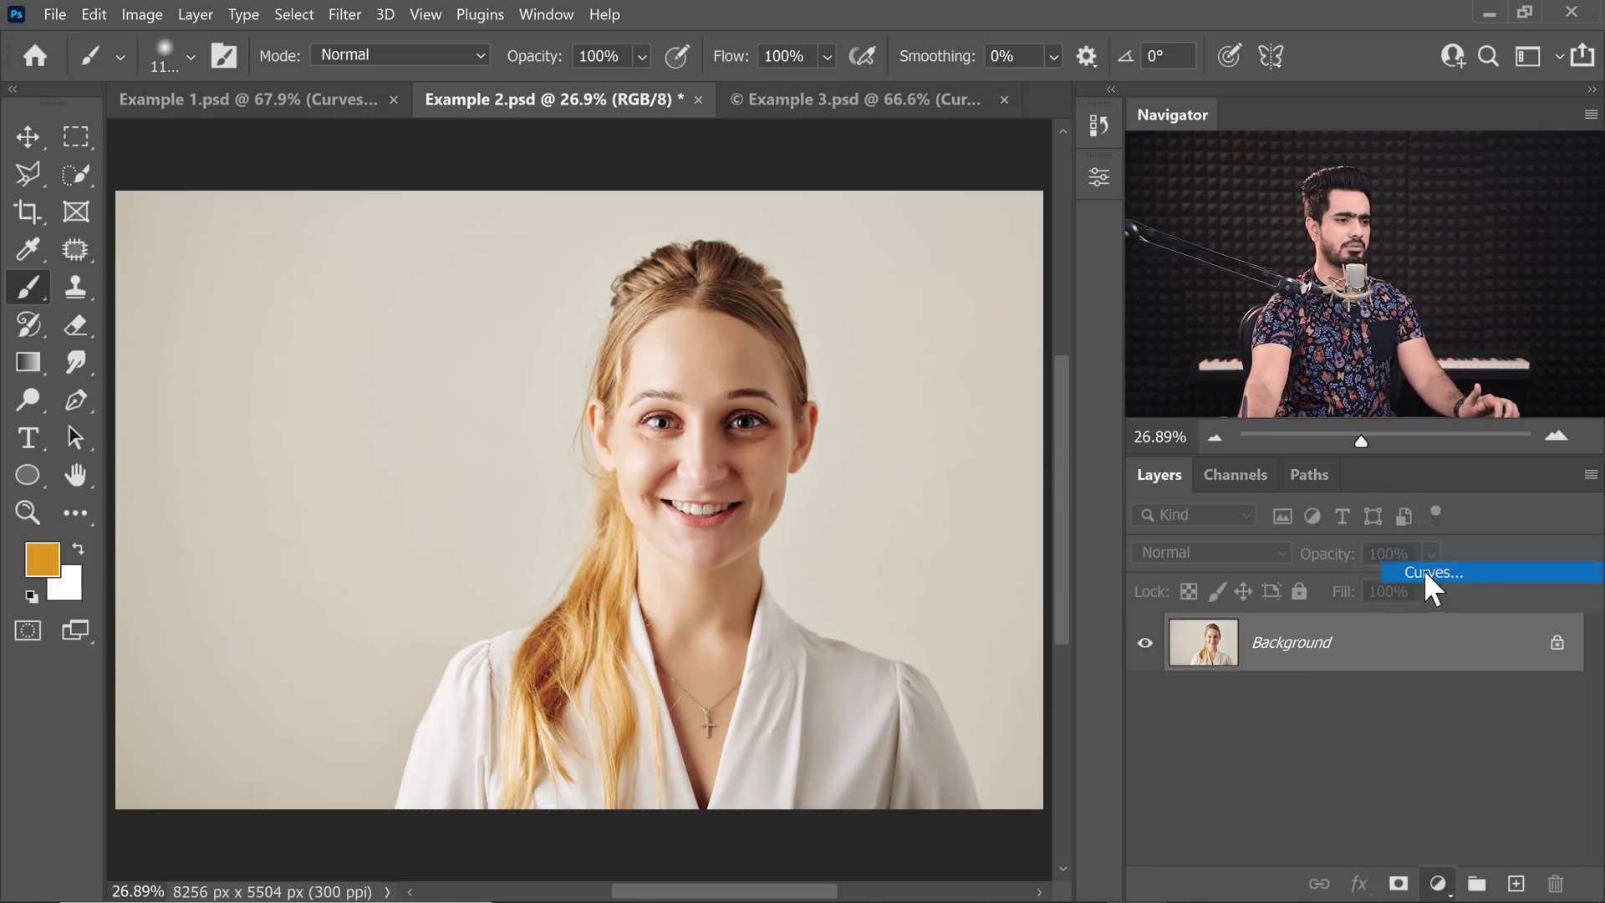
{"action": "mouse_move", "coordinate": [552, 543]}
{"action": "left_mouse_down"}
{"action": "mouse_move", "coordinate": [478, 552]}
{"action": "mouse_move", "coordinate": [476, 539]}
{"action": "left_mouse_up"}
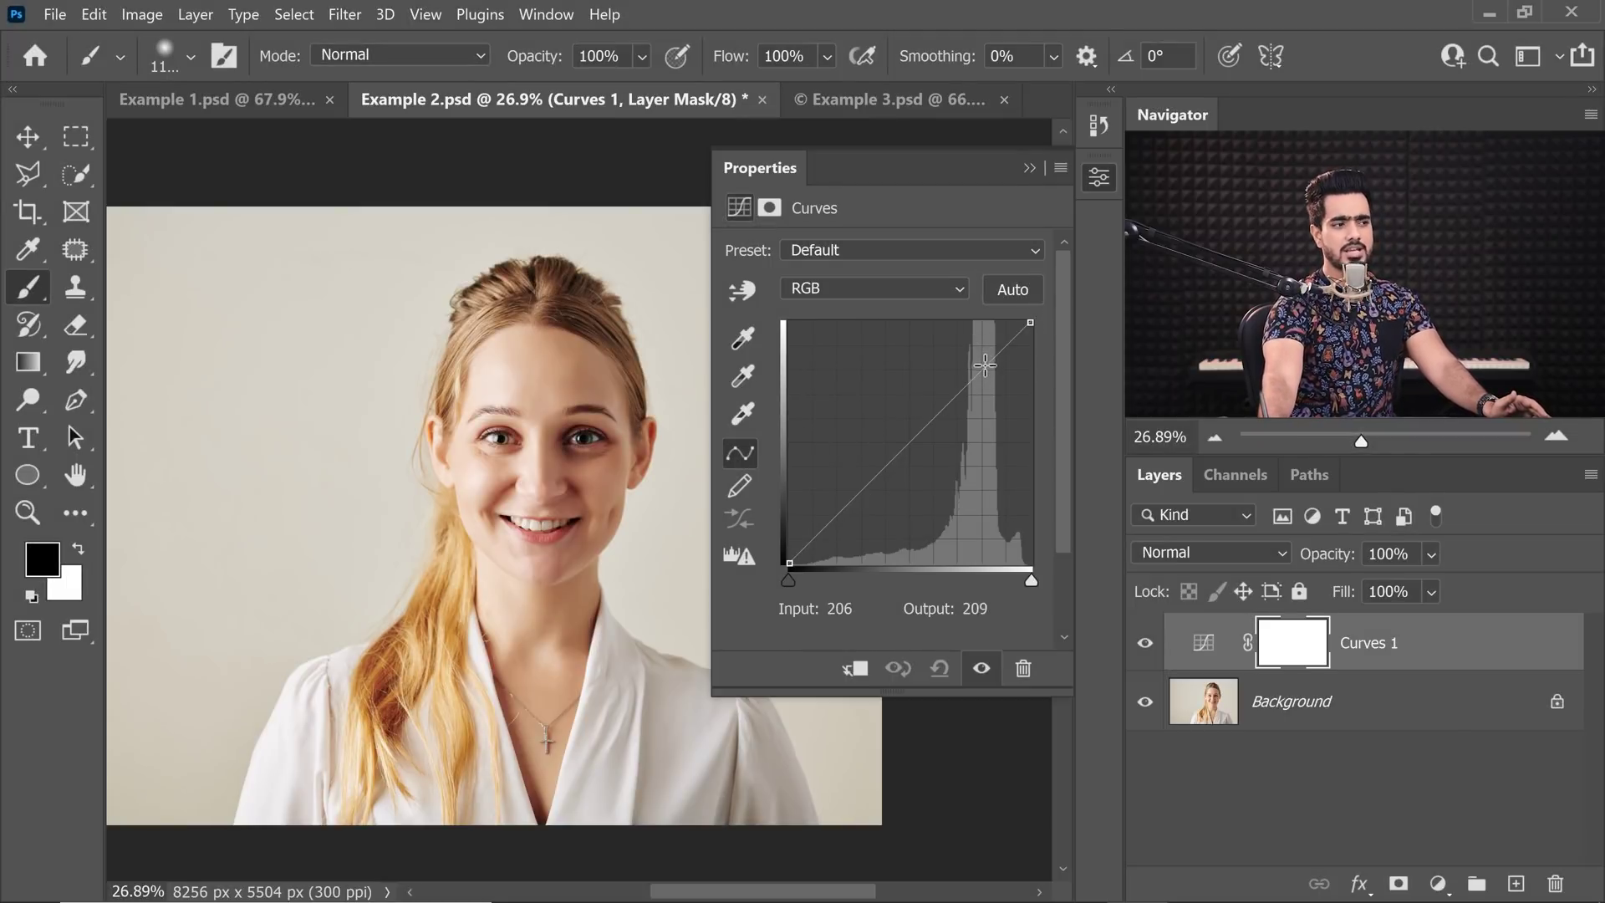
Try to brighten the portrait's highlights with a raised point on the upper part of the RGB curve
{"action": "left_click_drag", "start_coordinate": [987, 366], "coordinate": [1007, 323]}
{"action": "left_click", "coordinate": [993, 339]}
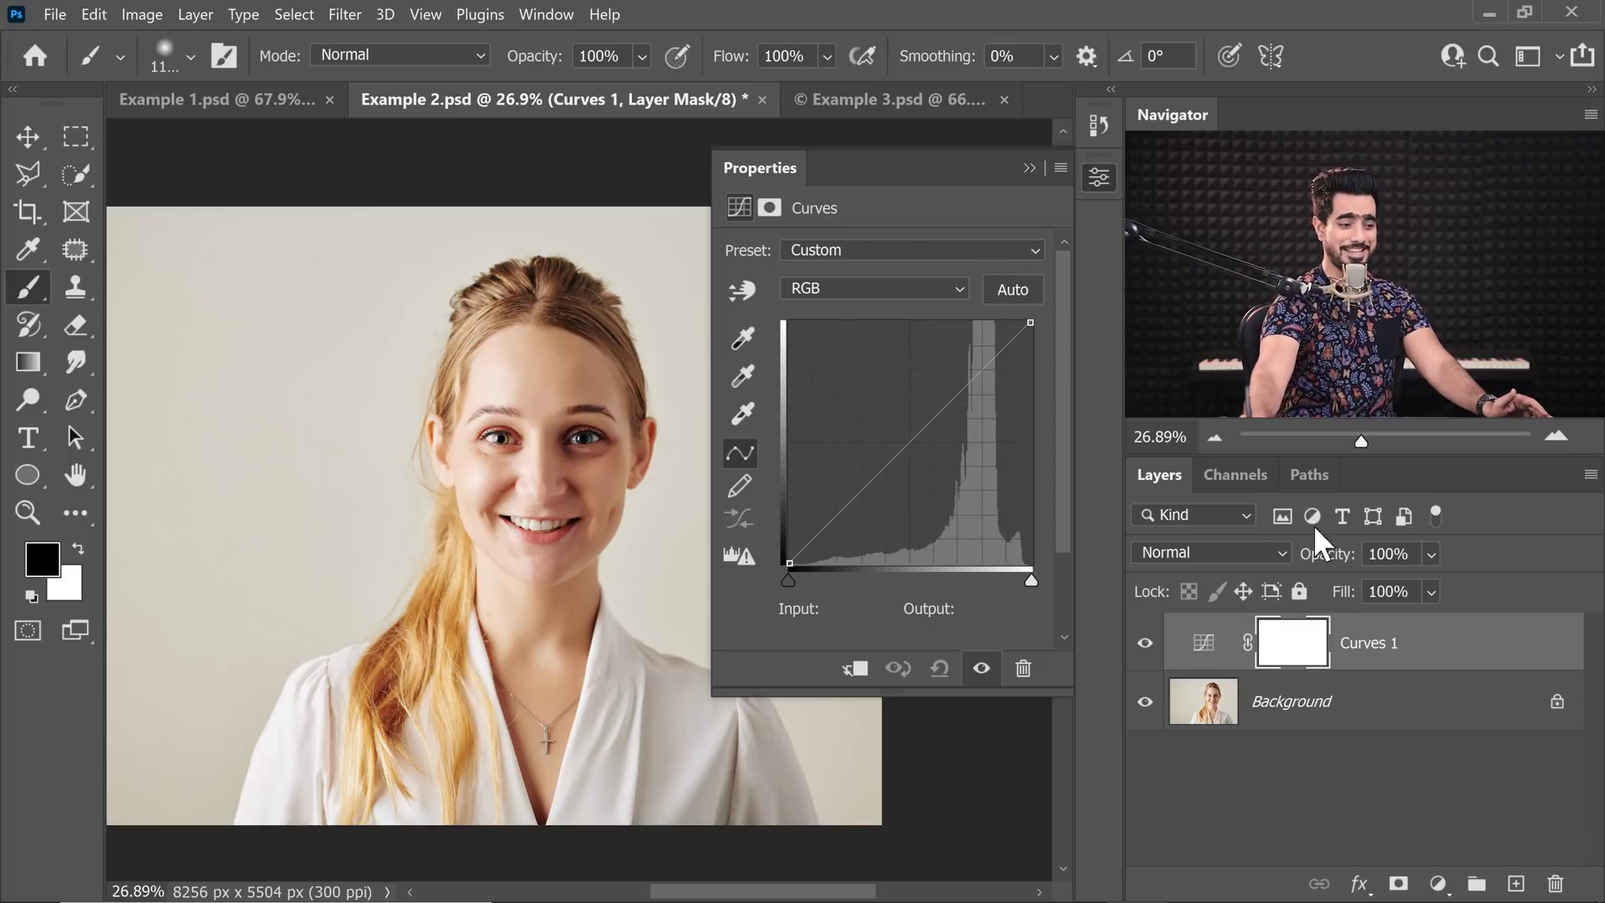
Hide the Curves 1 adjustment and unlock the Background layer
{"action": "left_click", "coordinate": [1144, 643]}
{"action": "left_click", "coordinate": [1548, 715]}
{"action": "left_click", "coordinate": [1551, 711]}
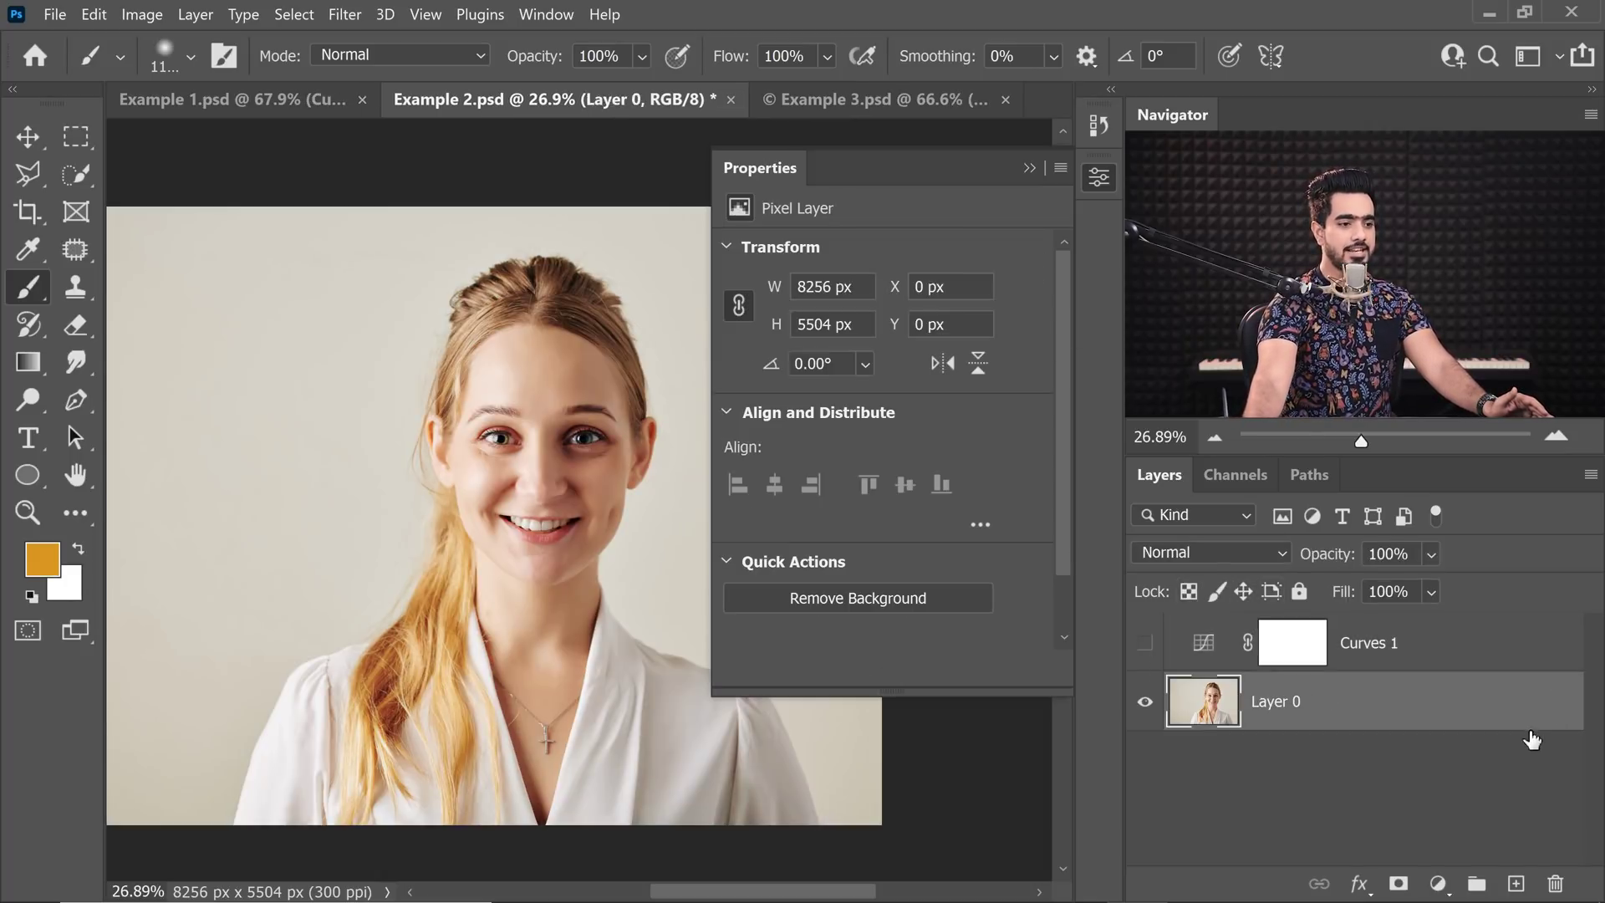
Add a Color Balance adjustment above the portrait layer with the Midtones Cyan–Red value at +100
{"action": "left_click", "coordinate": [1437, 884]}
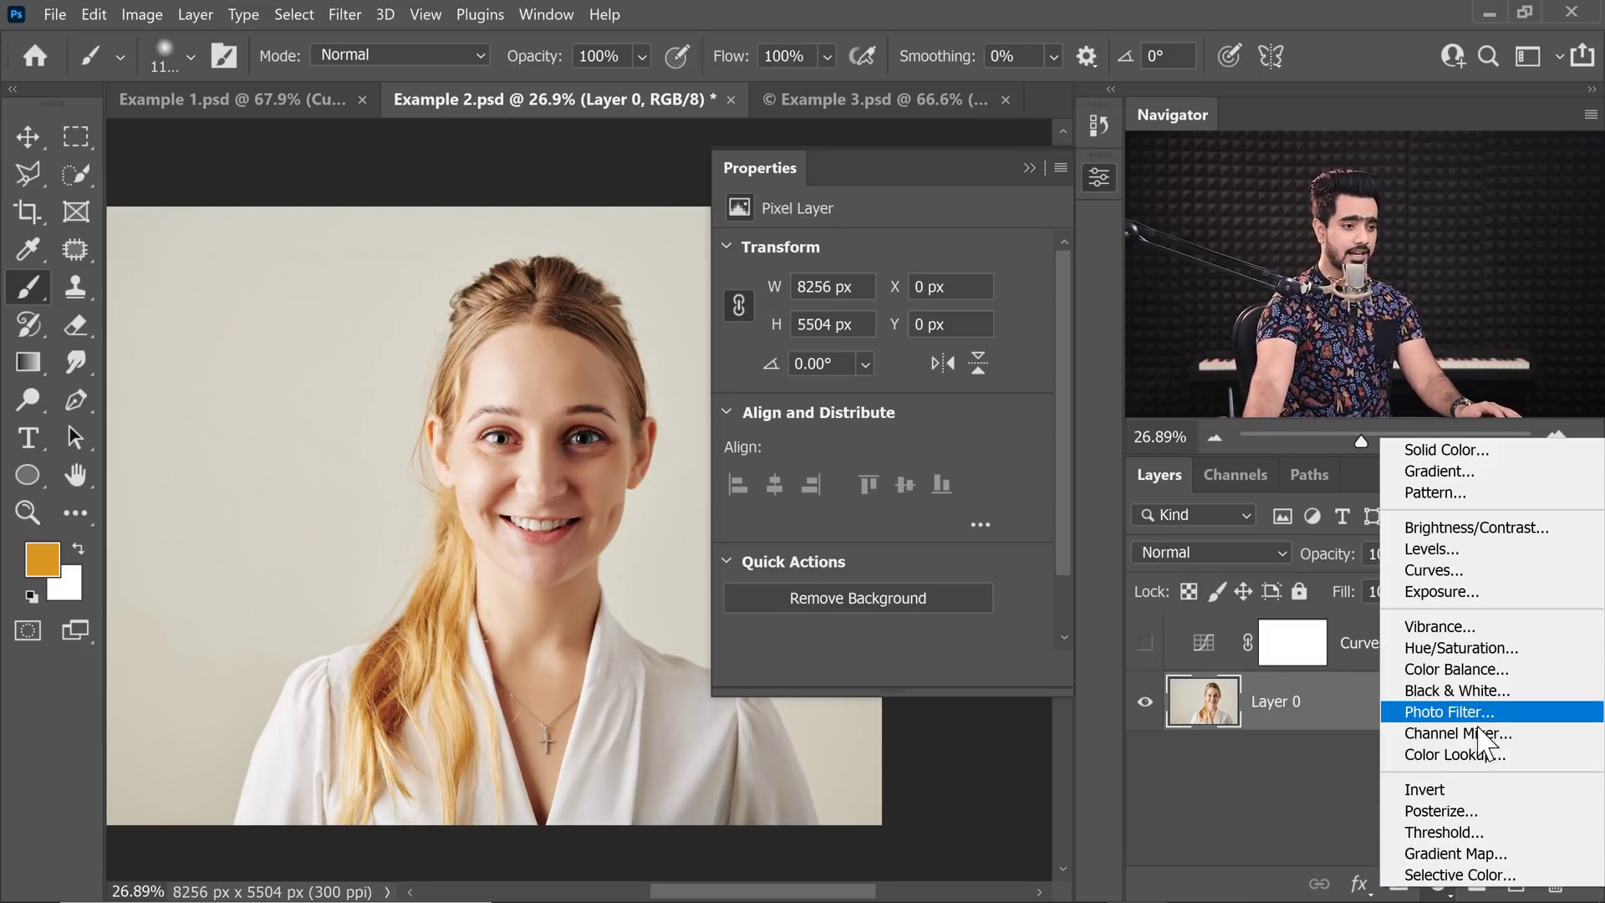
{"action": "left_click", "coordinate": [1456, 668]}
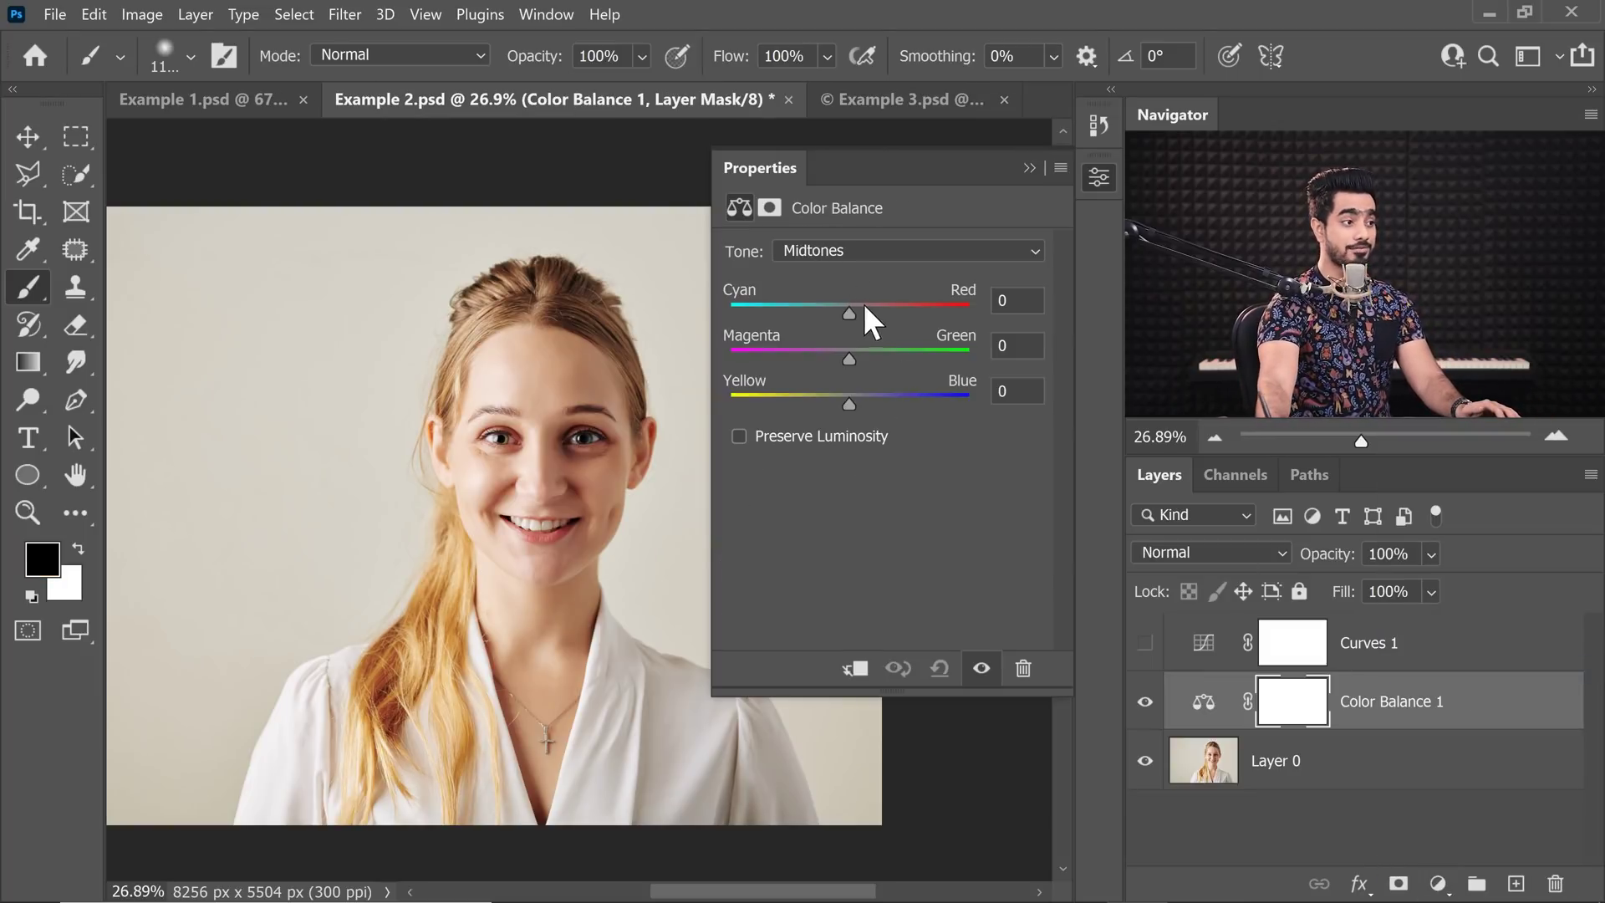
{"action": "left_click_drag", "start_coordinate": [876, 314], "coordinate": [974, 310]}
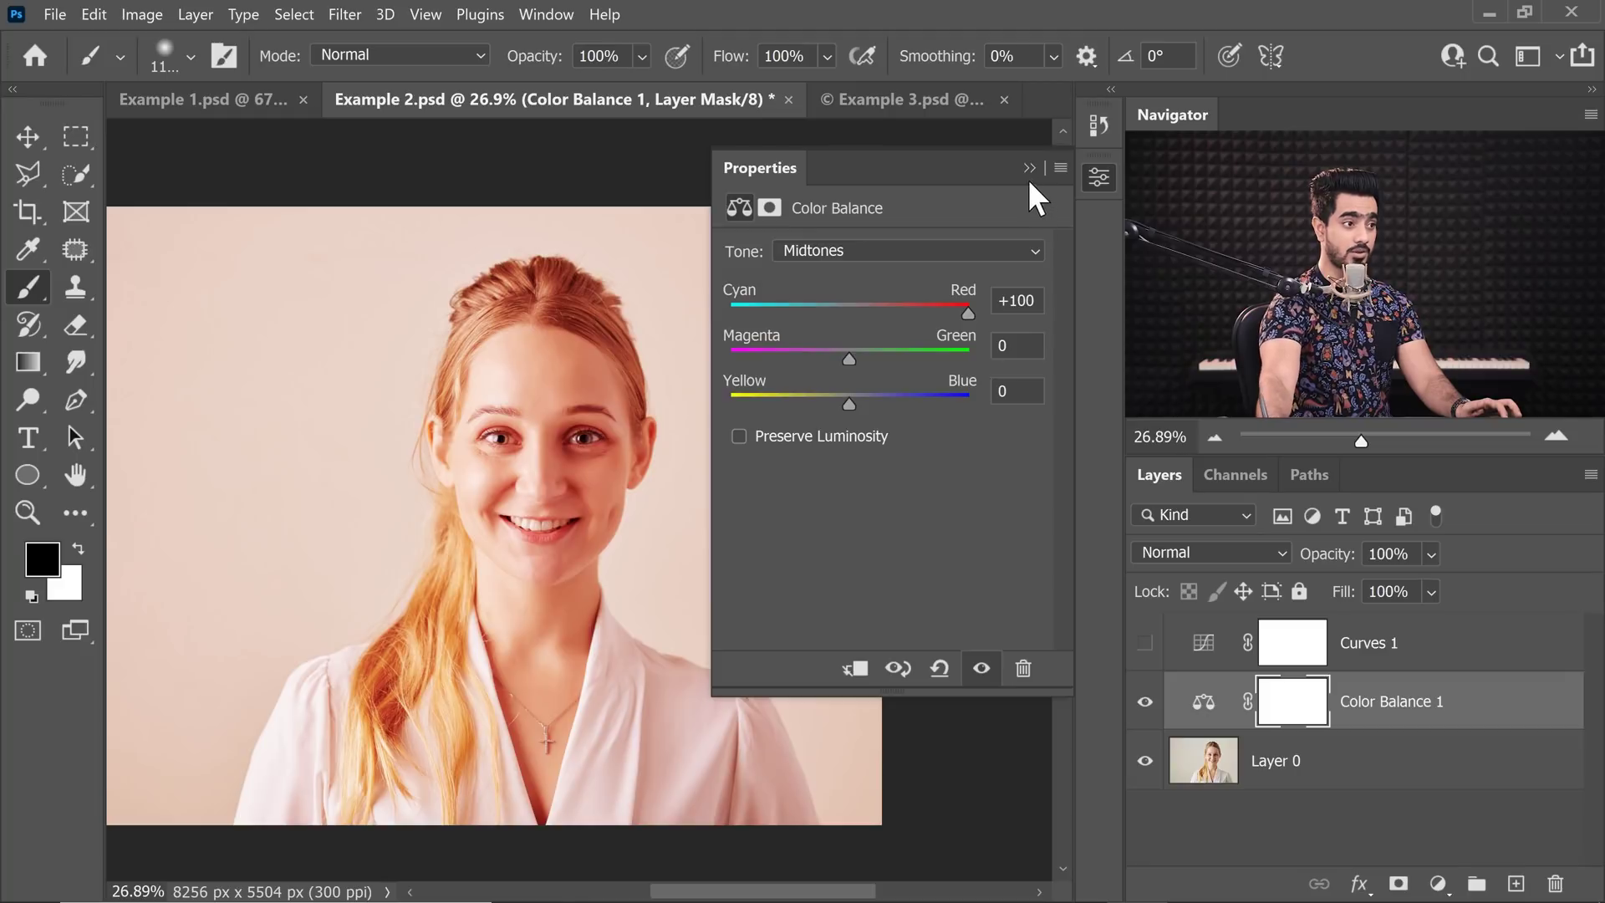
{"action": "left_click", "coordinate": [1029, 169]}
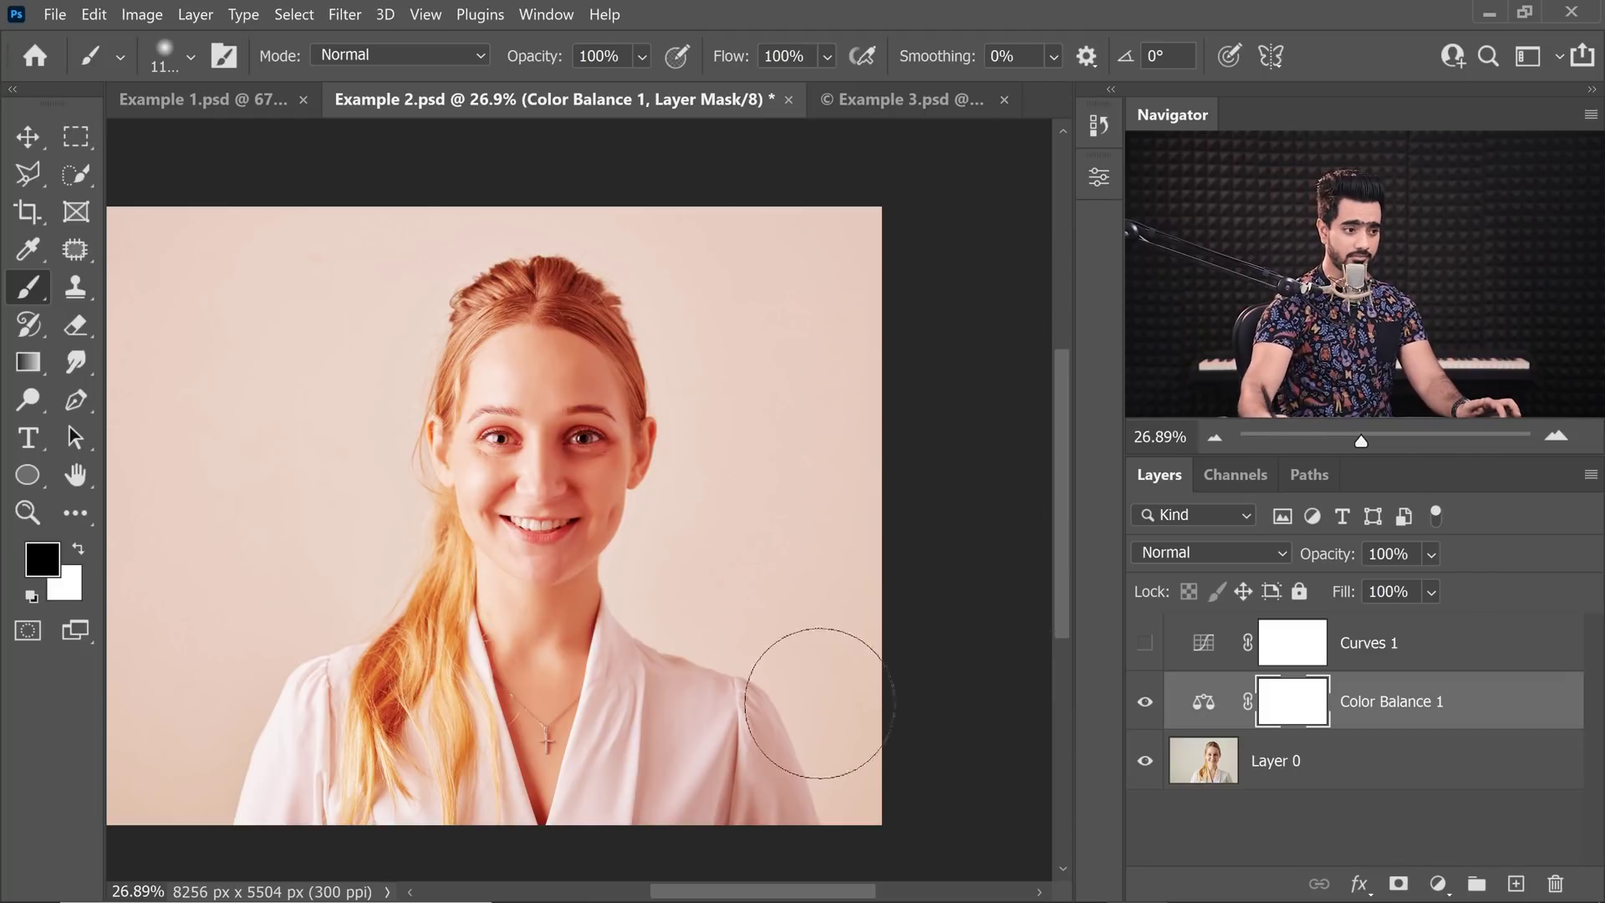
Duplicate the portrait layer and clip the Color Balance adjustment to the copy
{"action": "left_click", "coordinate": [1283, 765]}
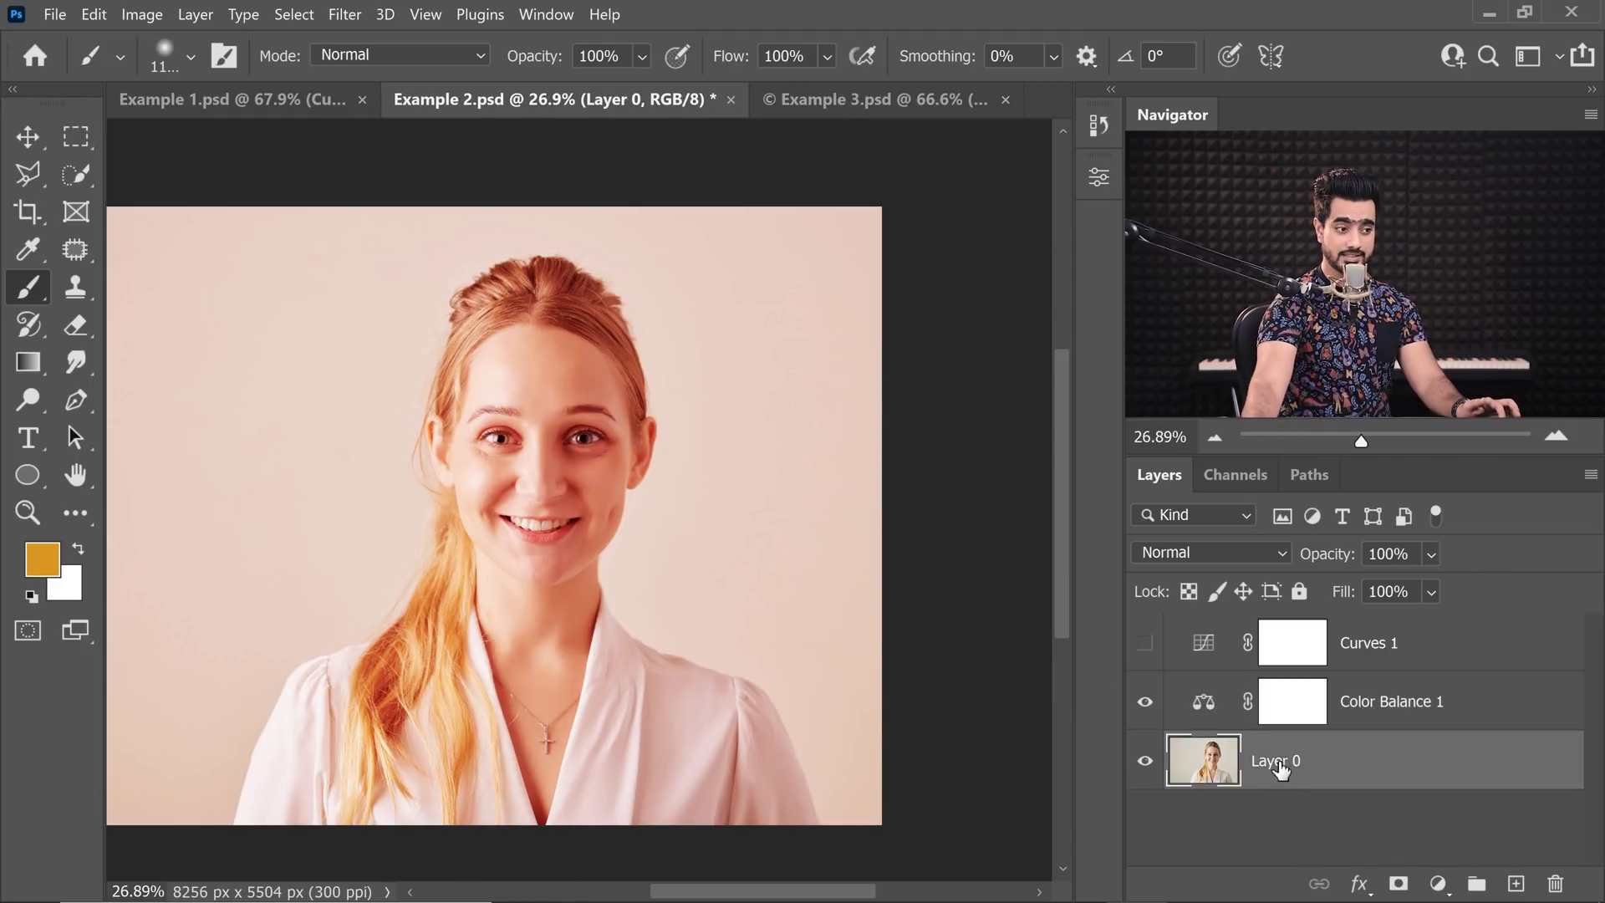
{"action": "key", "text": "ctrl+j"}
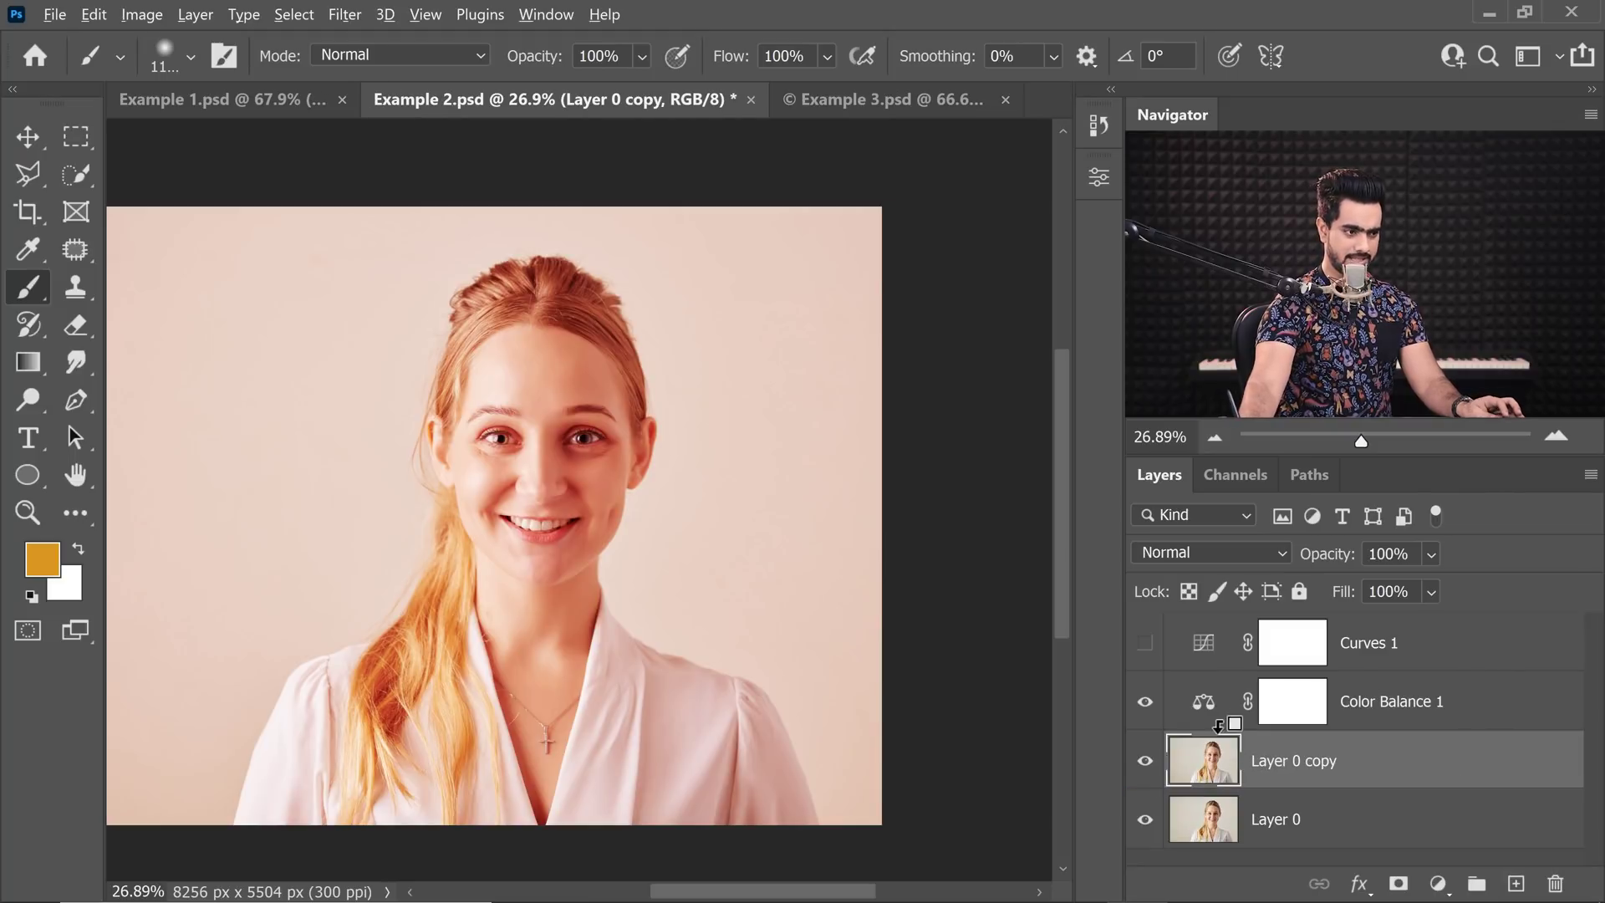
{"action": "left_click", "coordinate": [1237, 732], "text": "alt"}
Add a Curves adjustment directly above the original Layer 0, beneath the duplicate
{"action": "left_click", "coordinate": [1339, 840]}
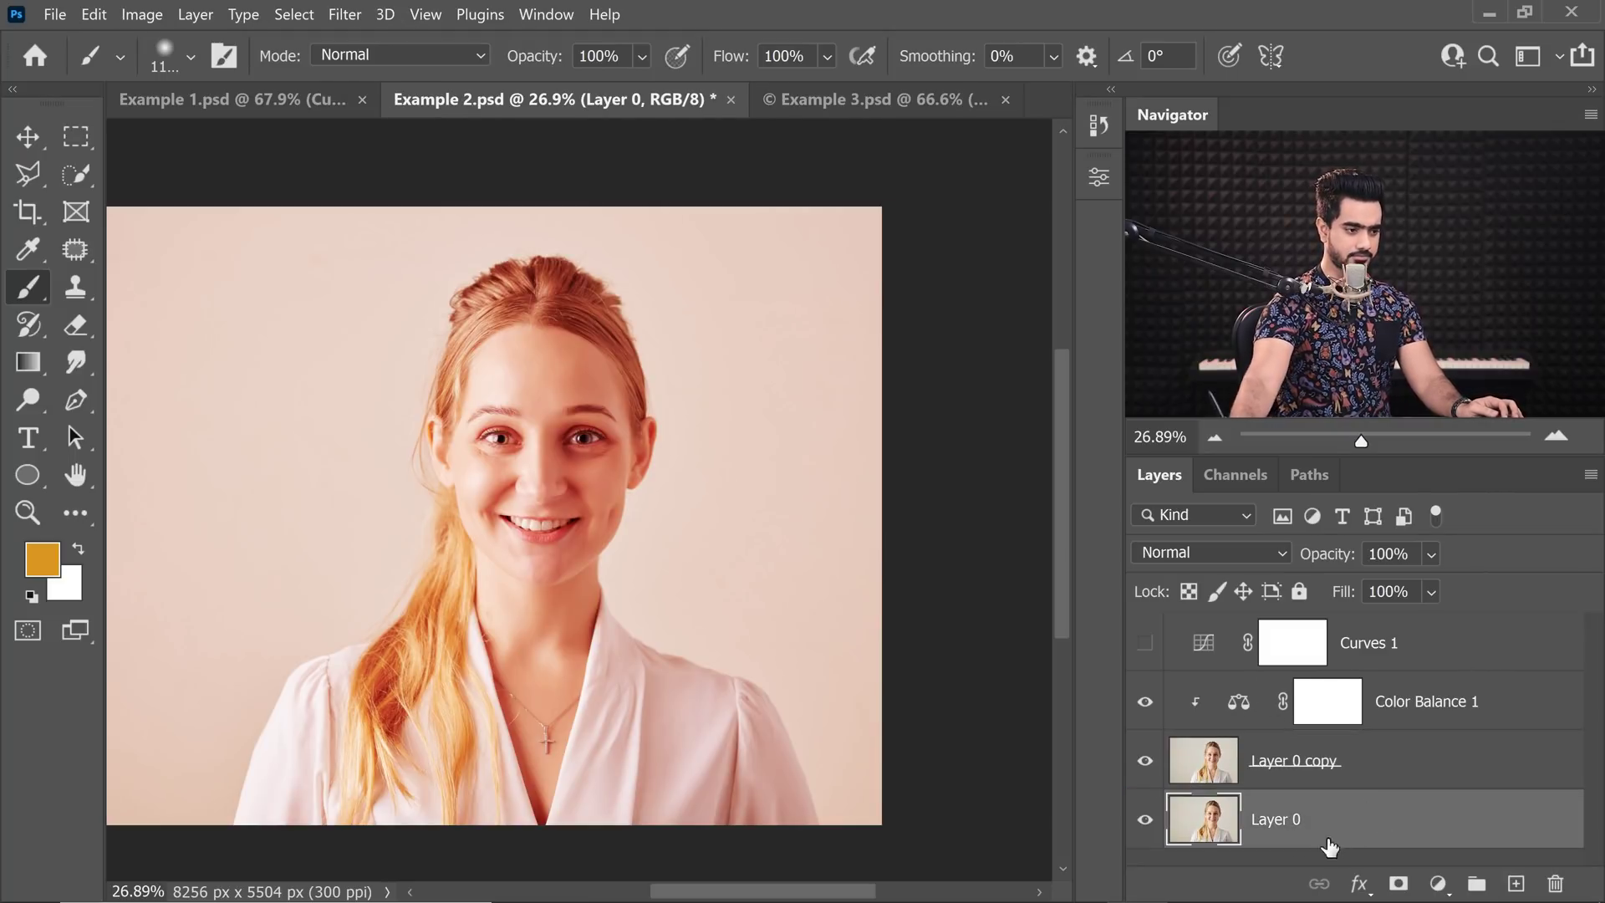
{"action": "left_click", "coordinate": [1438, 884]}
{"action": "left_click", "coordinate": [1442, 564]}
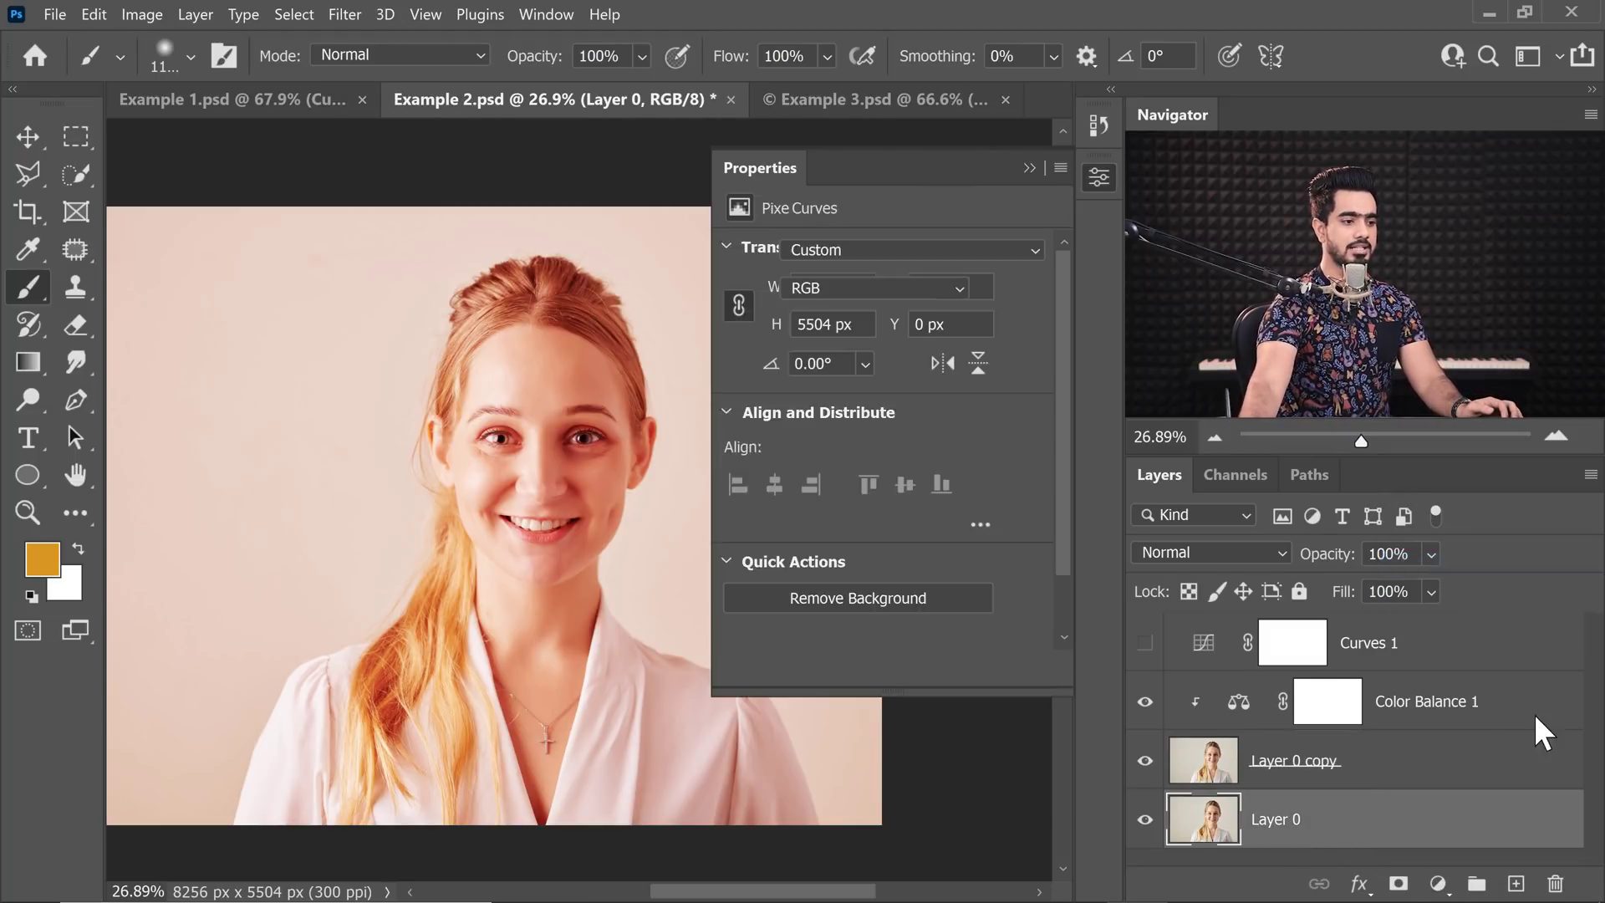
{"action": "scroll", "coordinate": [1573, 736], "scroll_direction": "down", "scroll_amount": 1}
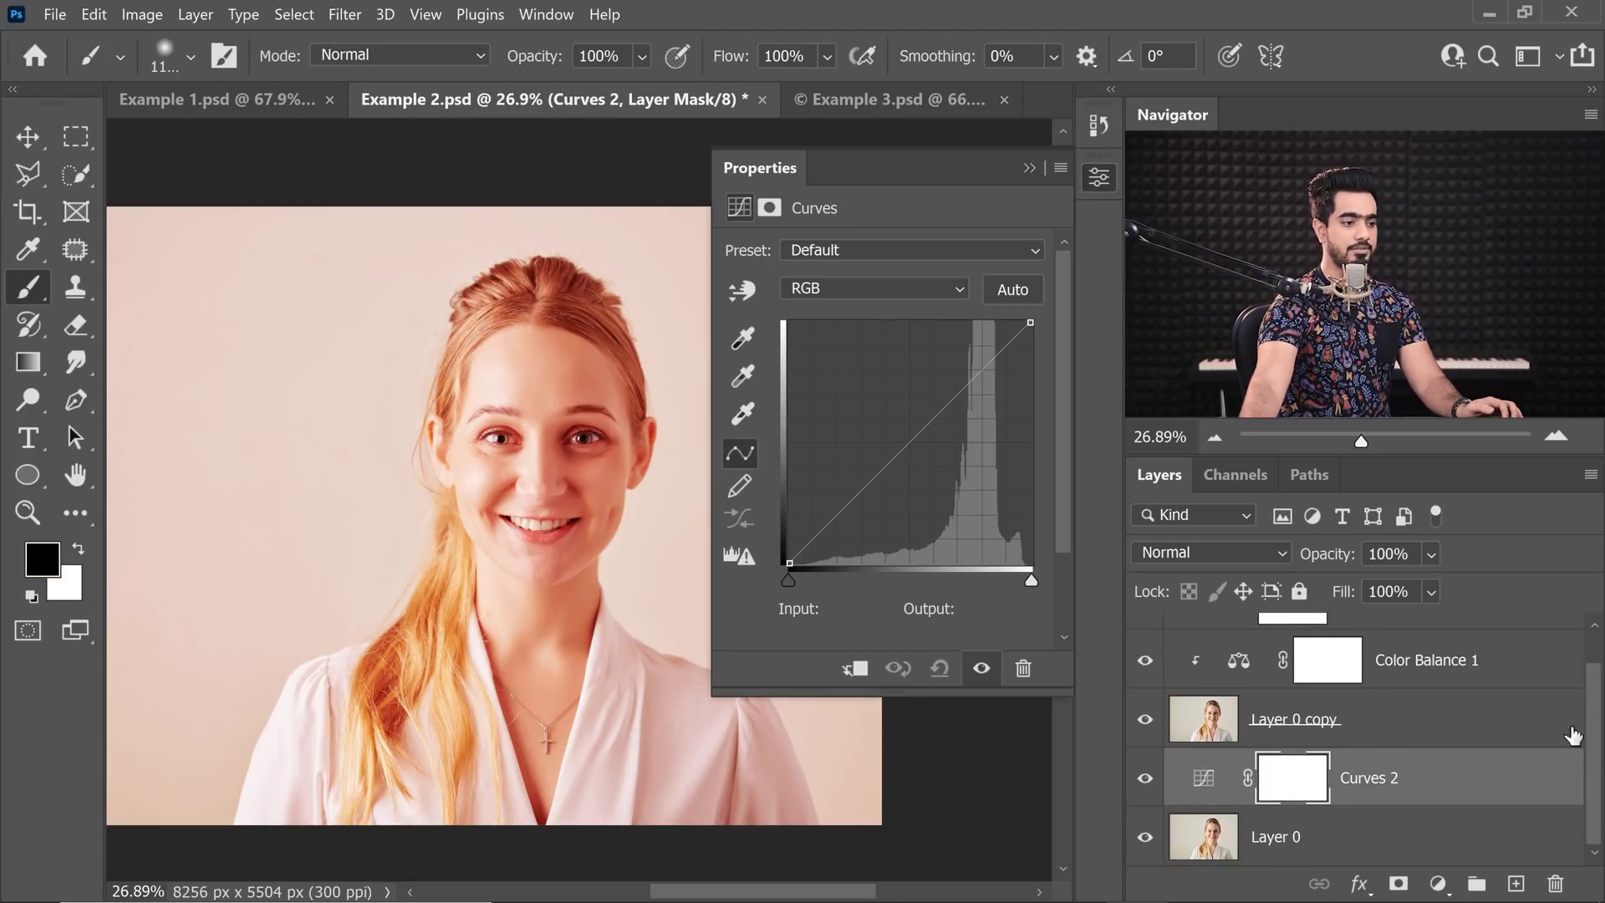
Set the blend mode of Layer 0 copy to Difference and collapse its properties
{"action": "left_click", "coordinate": [1304, 727]}
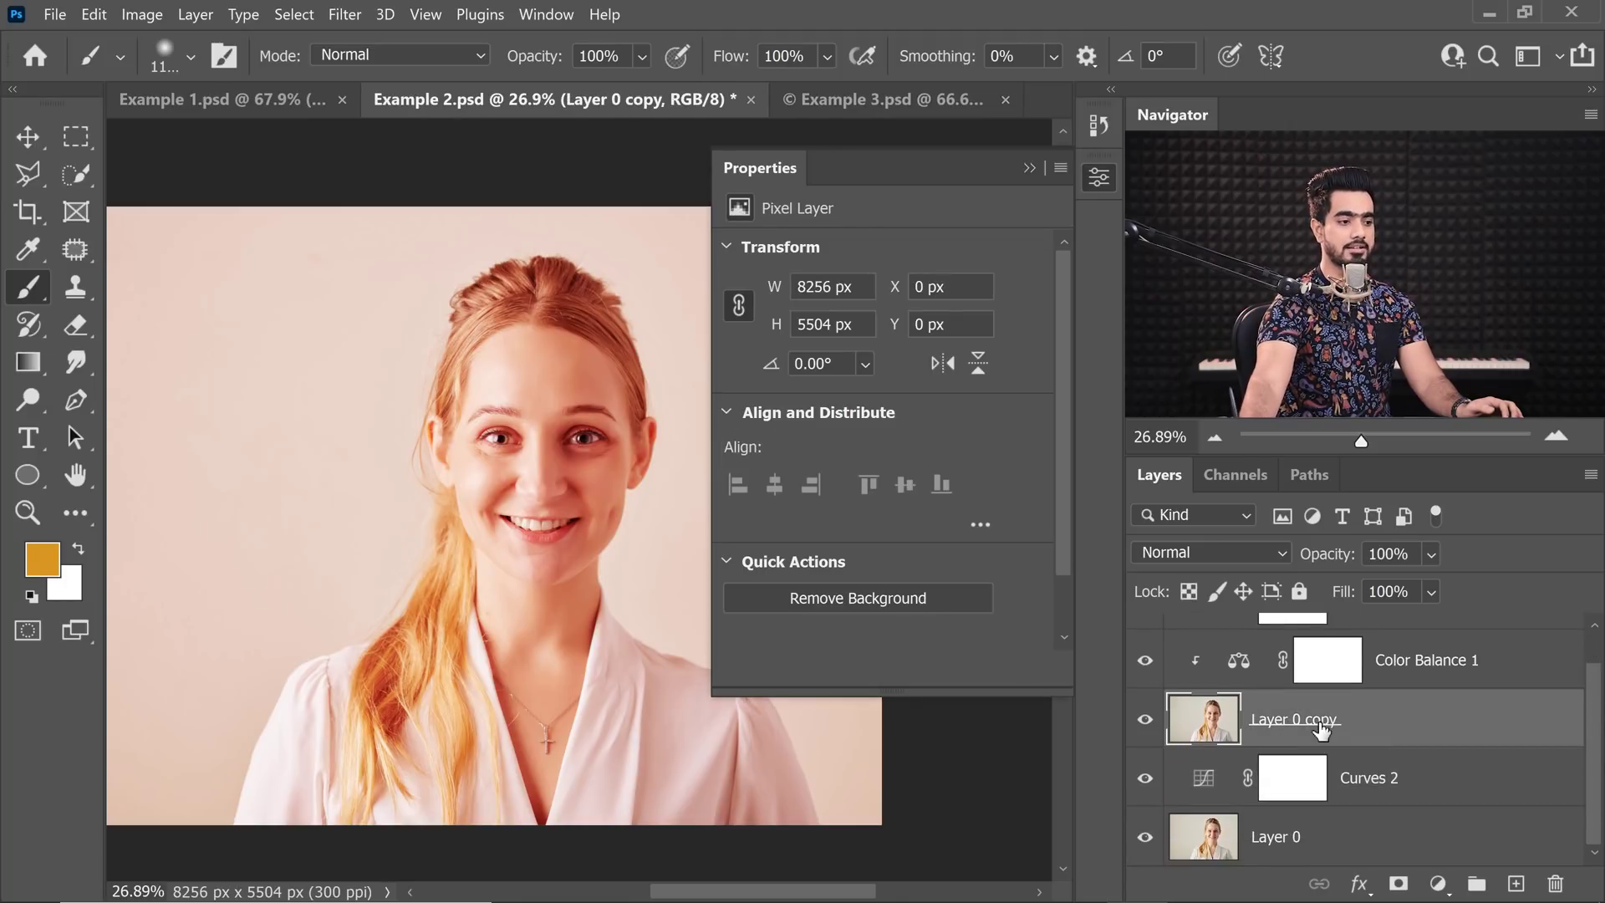
{"action": "left_click", "coordinate": [1198, 554]}
{"action": "scroll", "coordinate": [1202, 585], "scroll_direction": "down", "scroll_amount": 3}
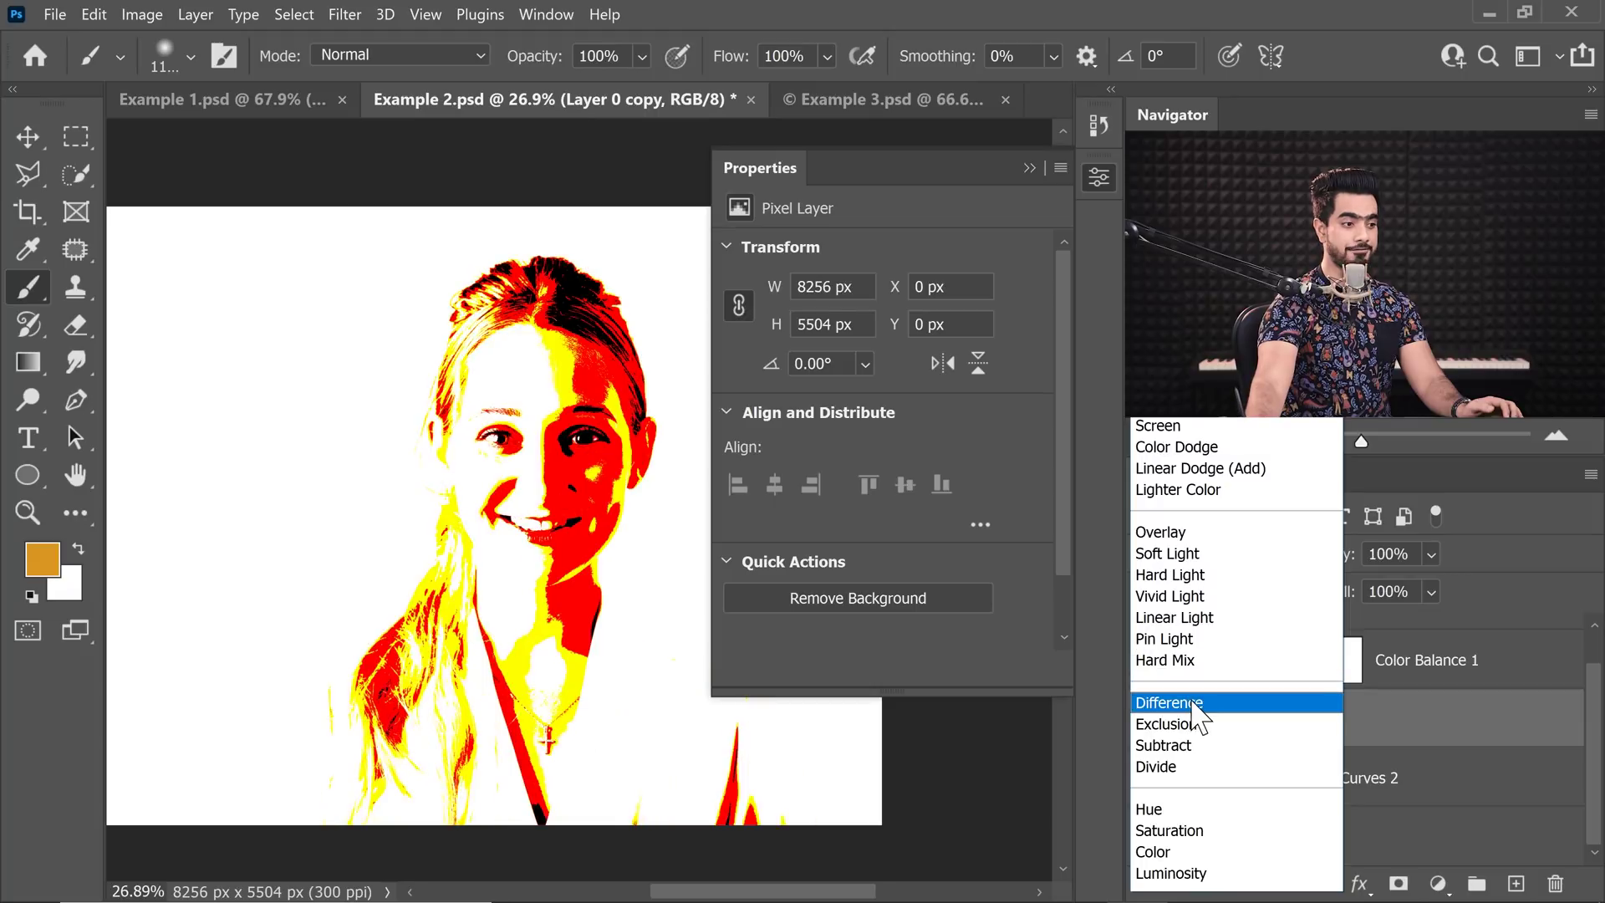
{"action": "left_click", "coordinate": [1195, 704]}
{"action": "left_click", "coordinate": [1027, 170]}
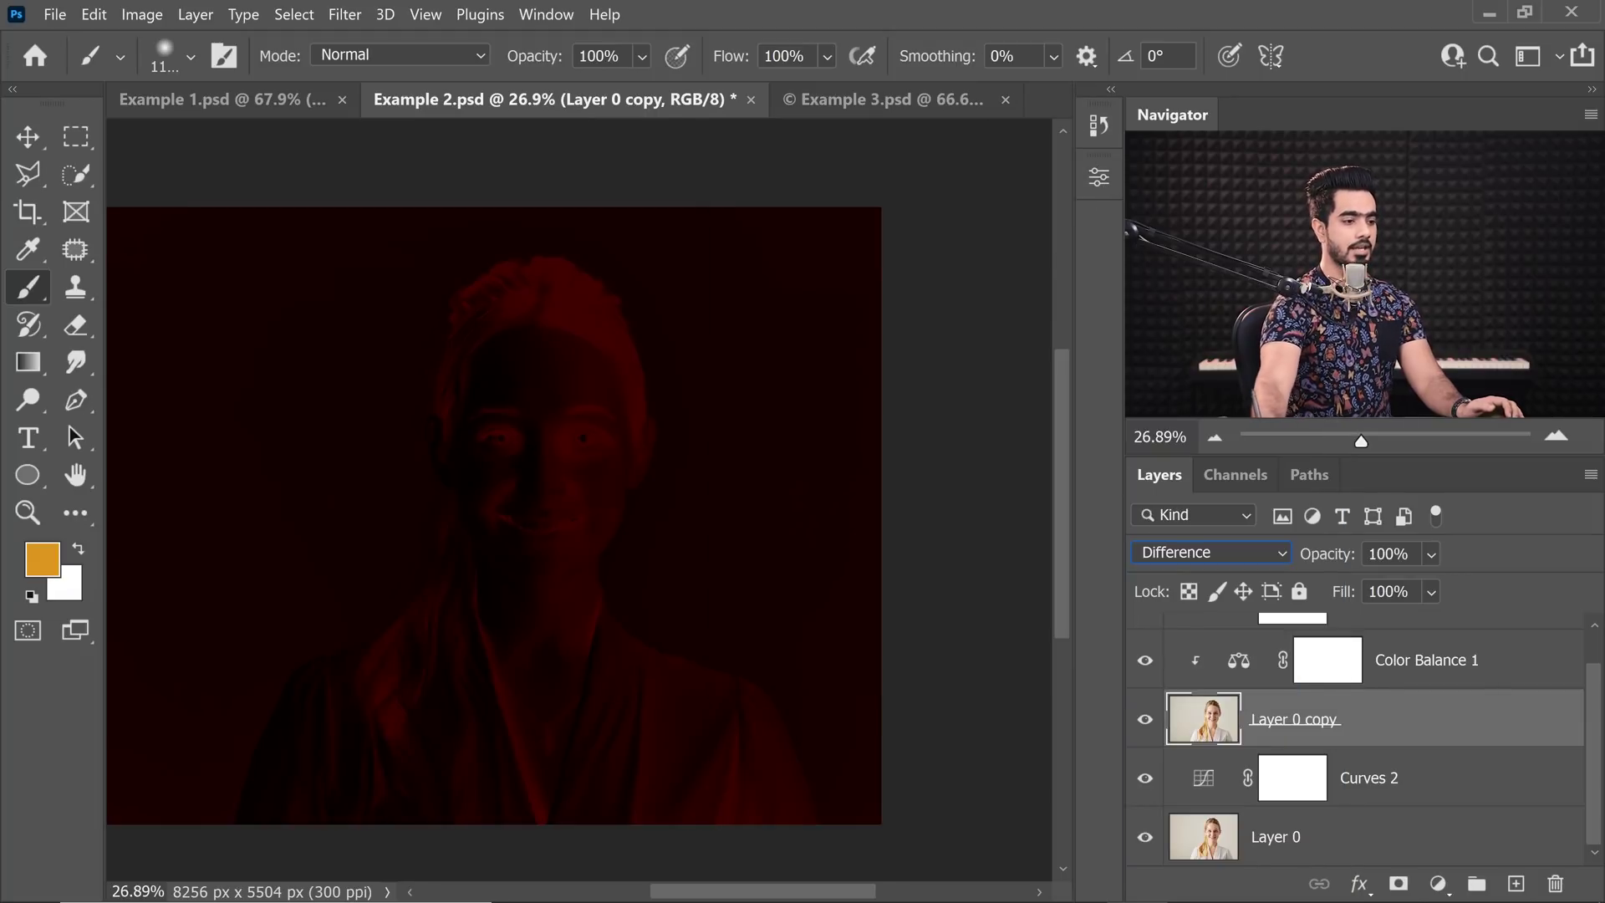
Show the Curves 1 adjustment and amplify the difference by moving its RGB white point to input 106, output 255
{"action": "left_click", "coordinate": [1206, 790]}
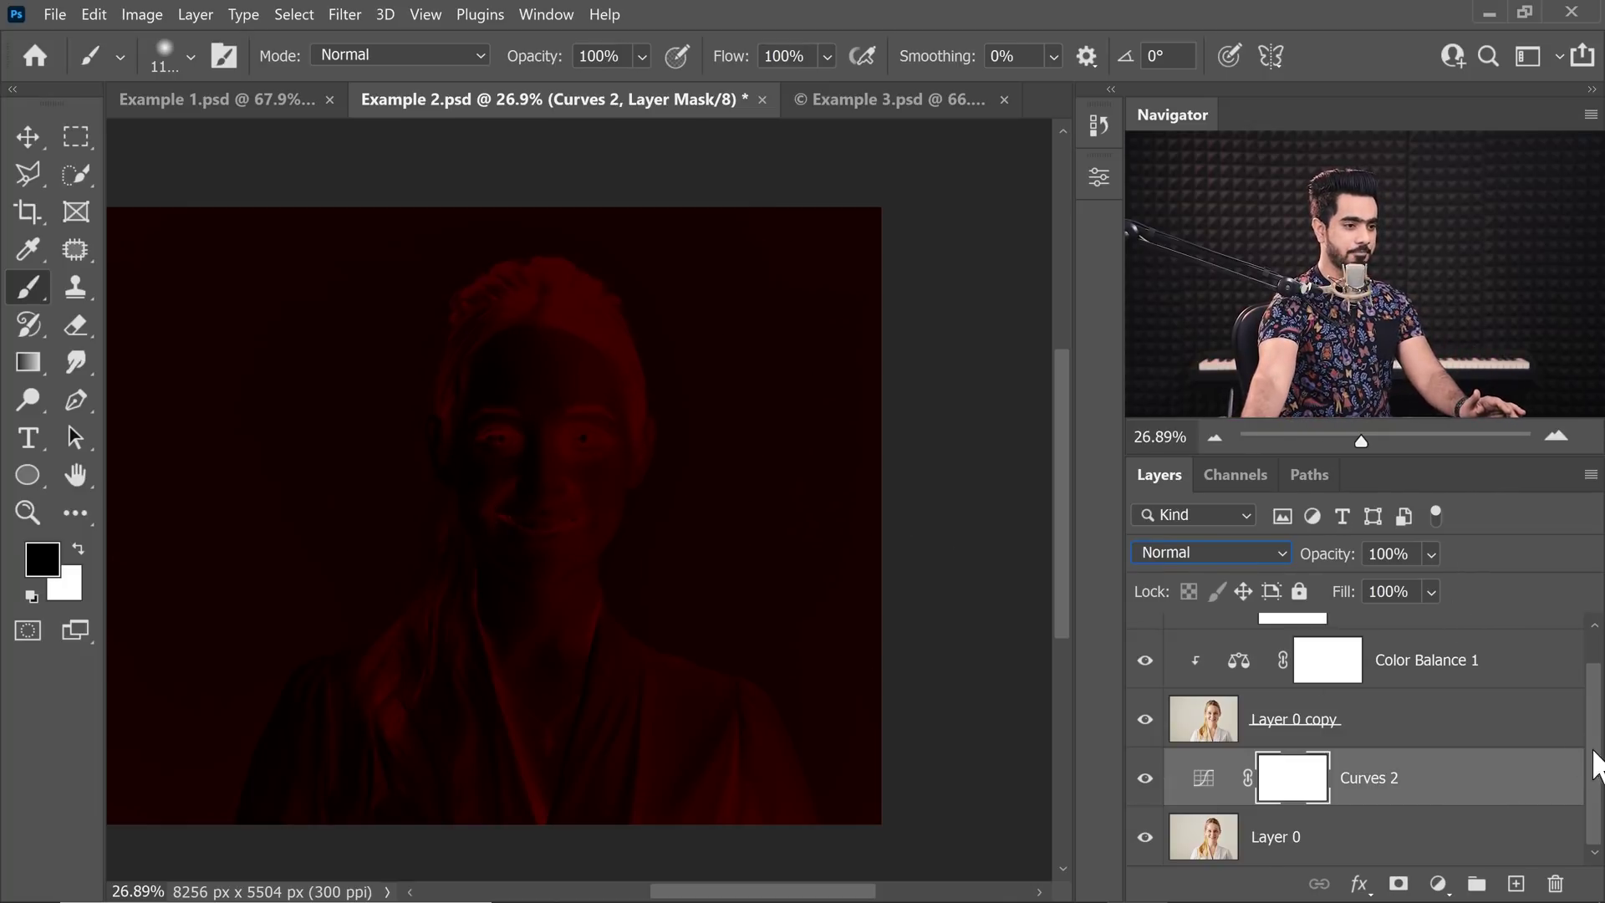
{"action": "scroll", "coordinate": [1546, 719], "scroll_direction": "up", "scroll_amount": 1}
{"action": "left_click", "coordinate": [1419, 653]}
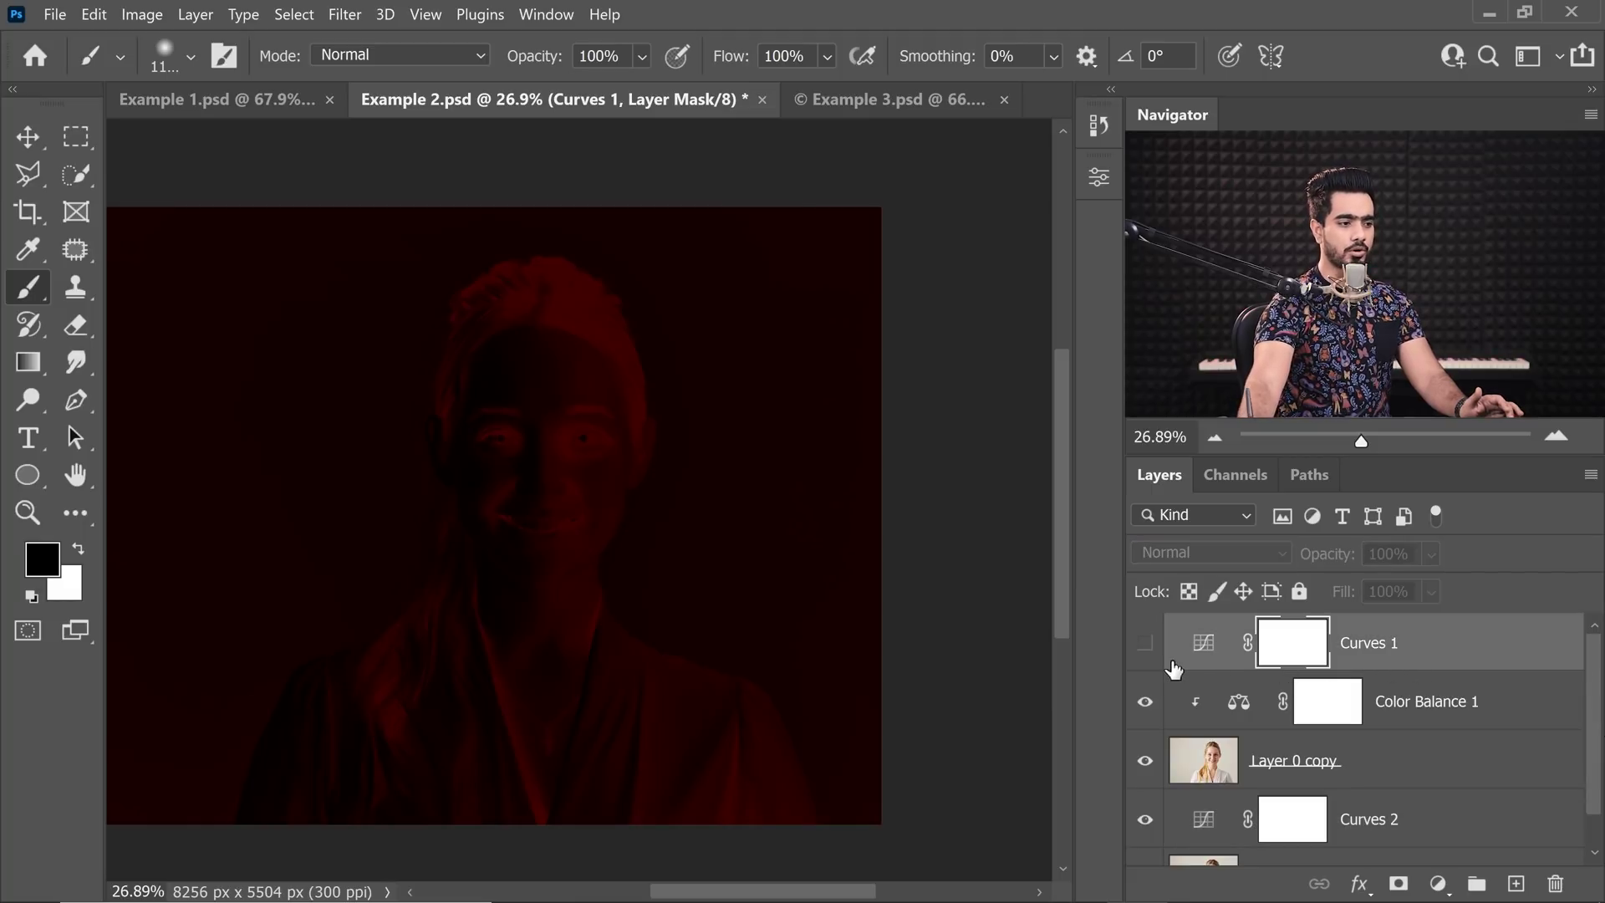
{"action": "left_click", "coordinate": [1145, 642]}
{"action": "double_click", "coordinate": [1204, 643]}
{"action": "left_click_drag", "start_coordinate": [1033, 580], "coordinate": [890, 585]}
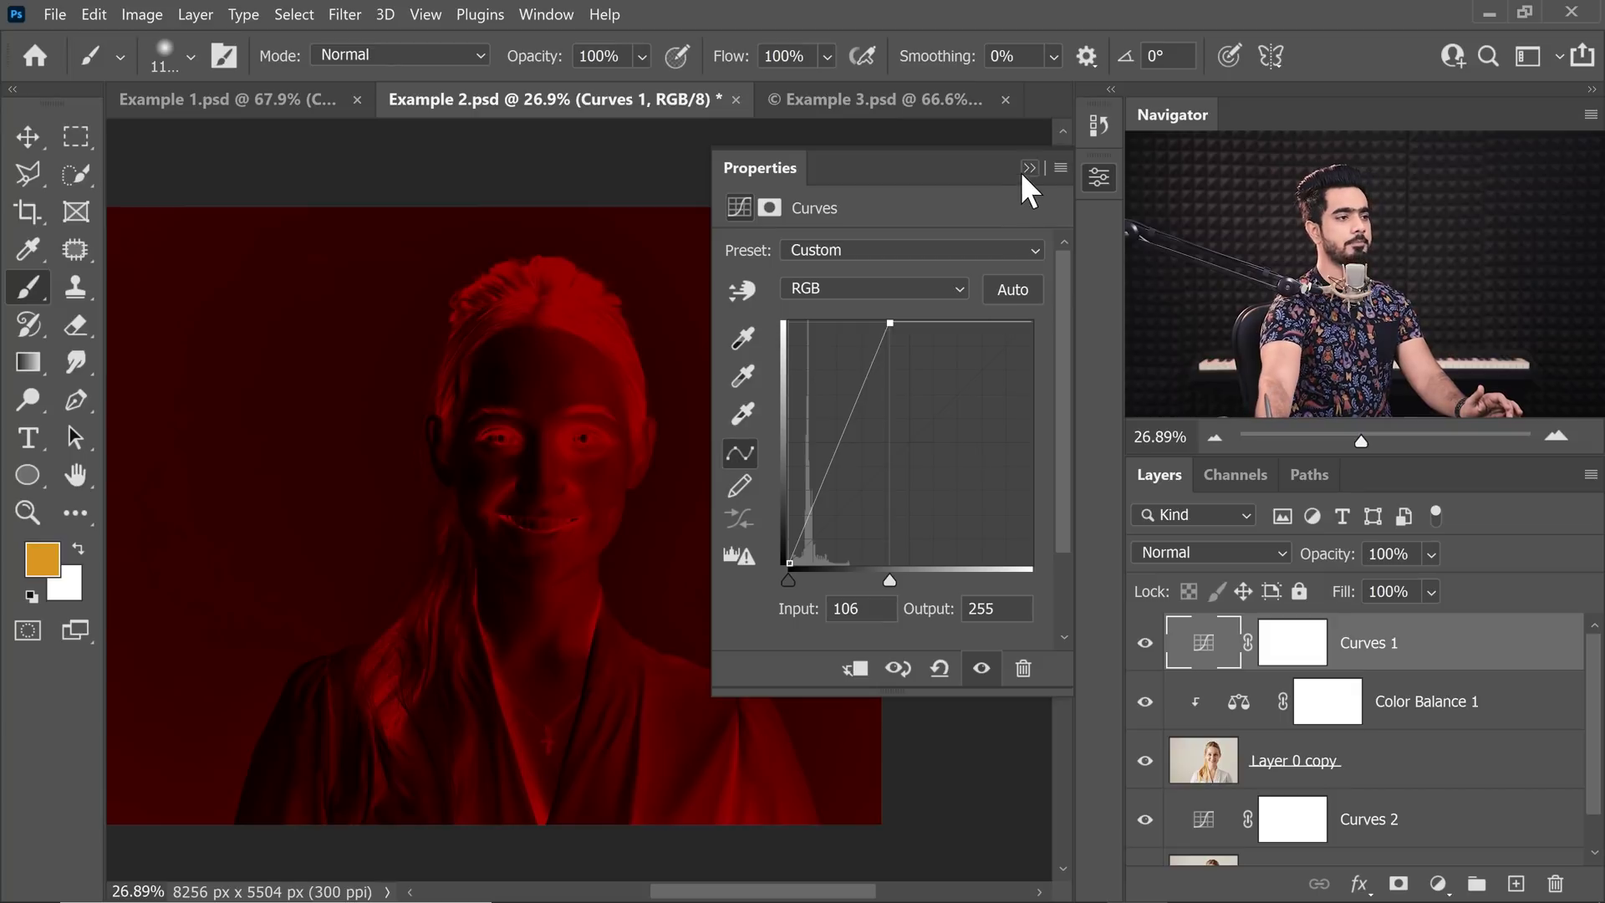
{"action": "left_click", "coordinate": [1029, 168]}
{"action": "scroll", "coordinate": [1589, 669], "scroll_direction": "down", "scroll_amount": 1}
{"action": "scroll", "coordinate": [1421, 671], "scroll_direction": "up", "scroll_amount": 1}
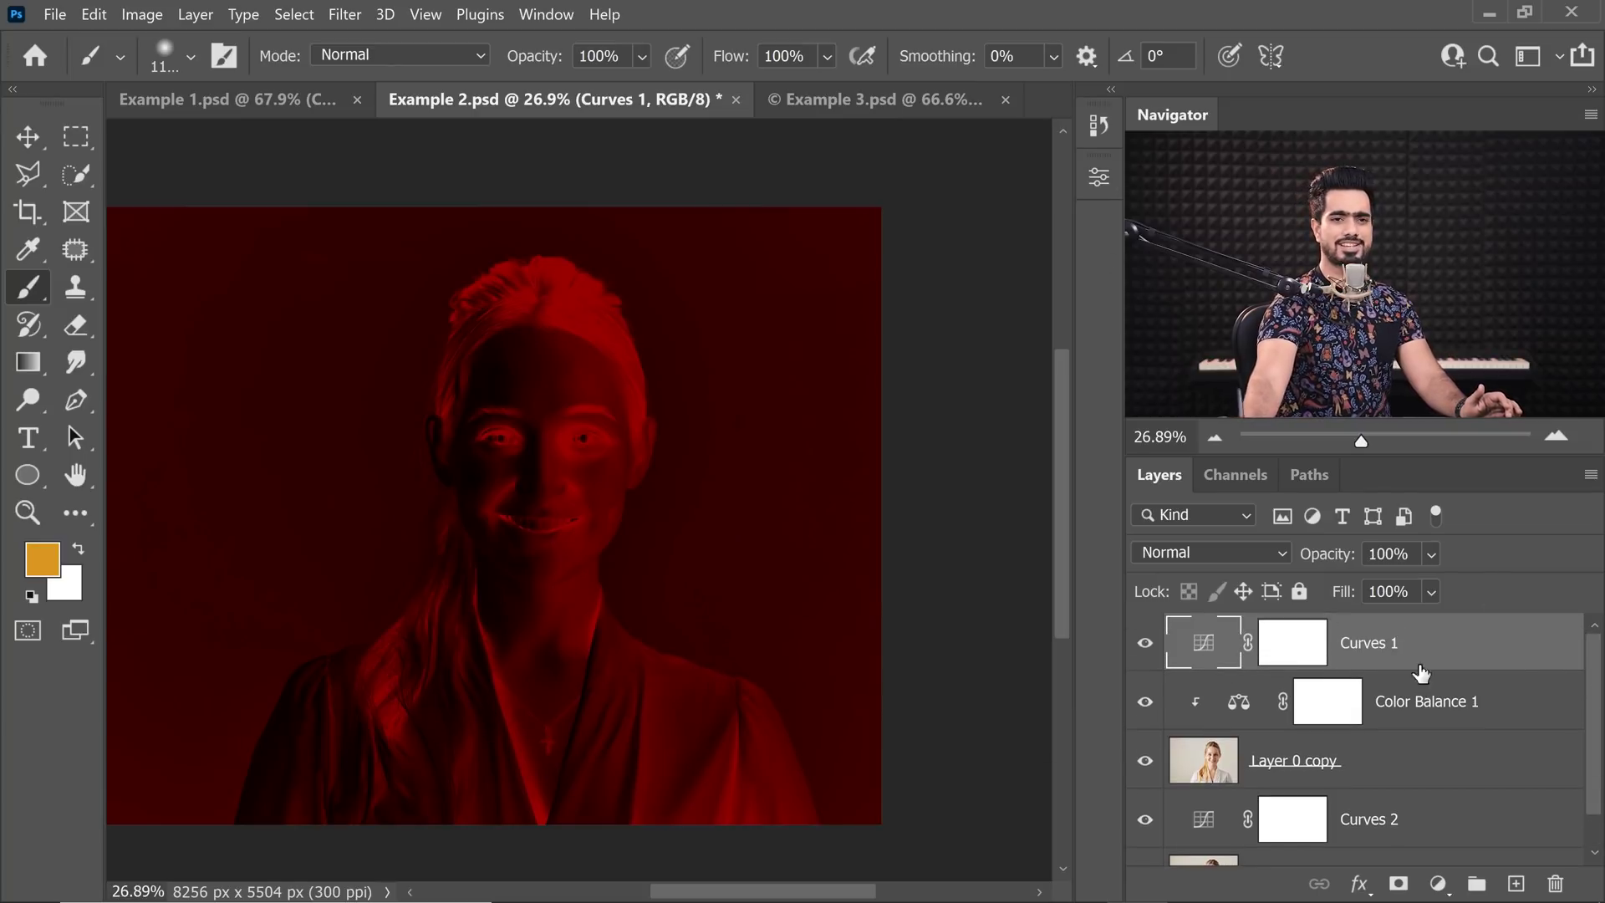
Try to match the tint by raising Curves 2's Red curve in the highlights, starting with a point at input 209, output 235
{"action": "scroll", "coordinate": [1592, 734], "scroll_direction": "down", "scroll_amount": 1}
{"action": "double_click", "coordinate": [1202, 786]}
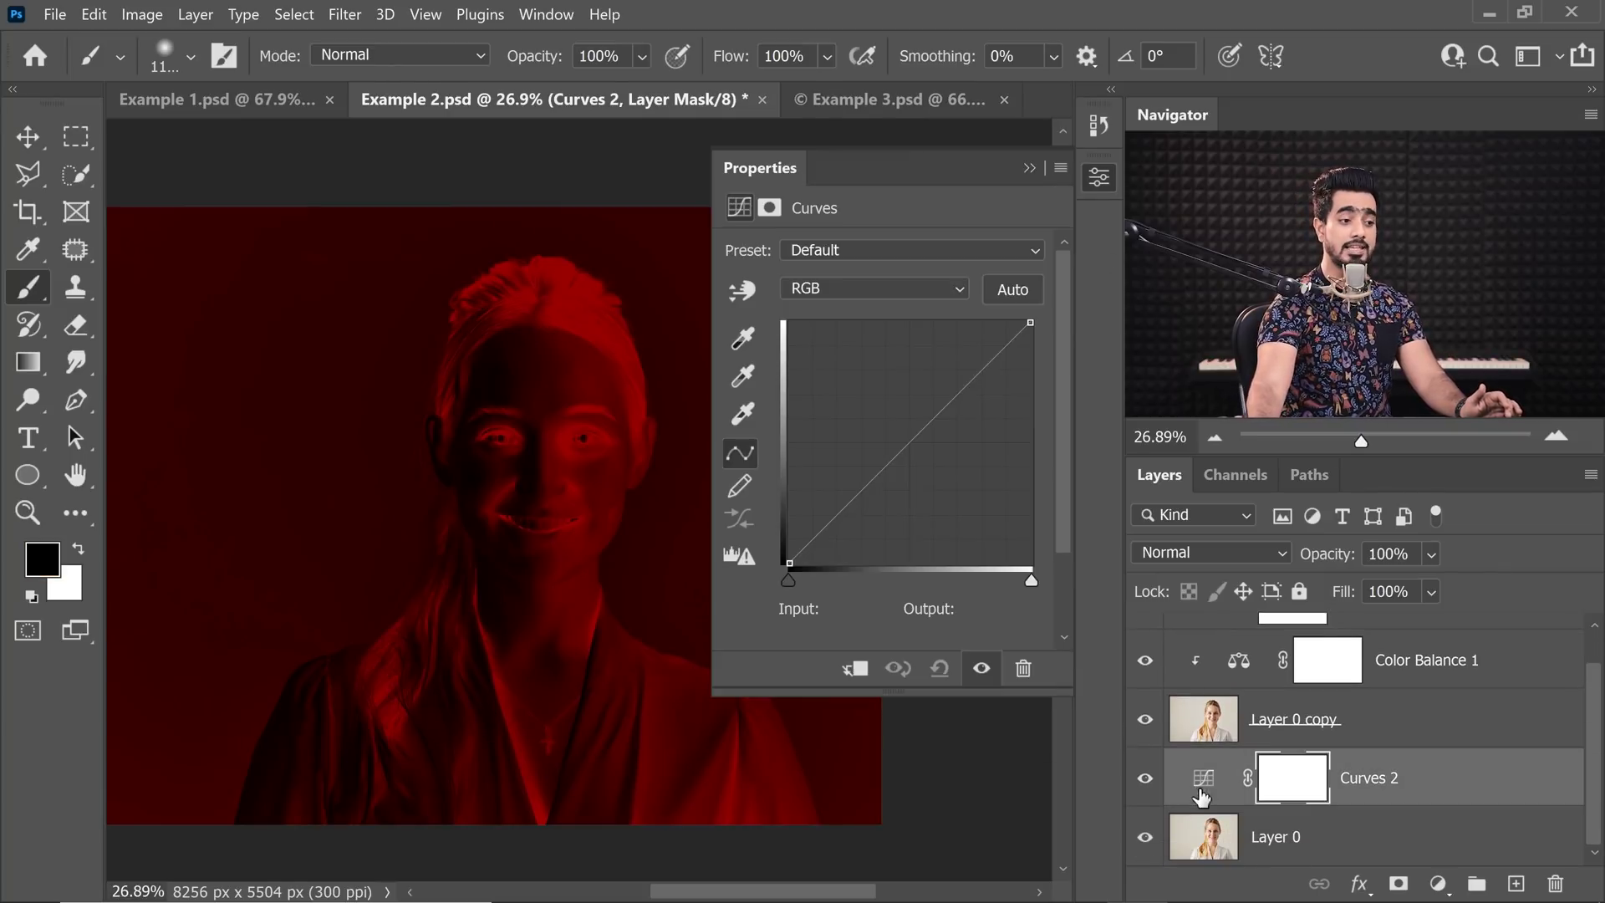
{"action": "left_click", "coordinate": [844, 288]}
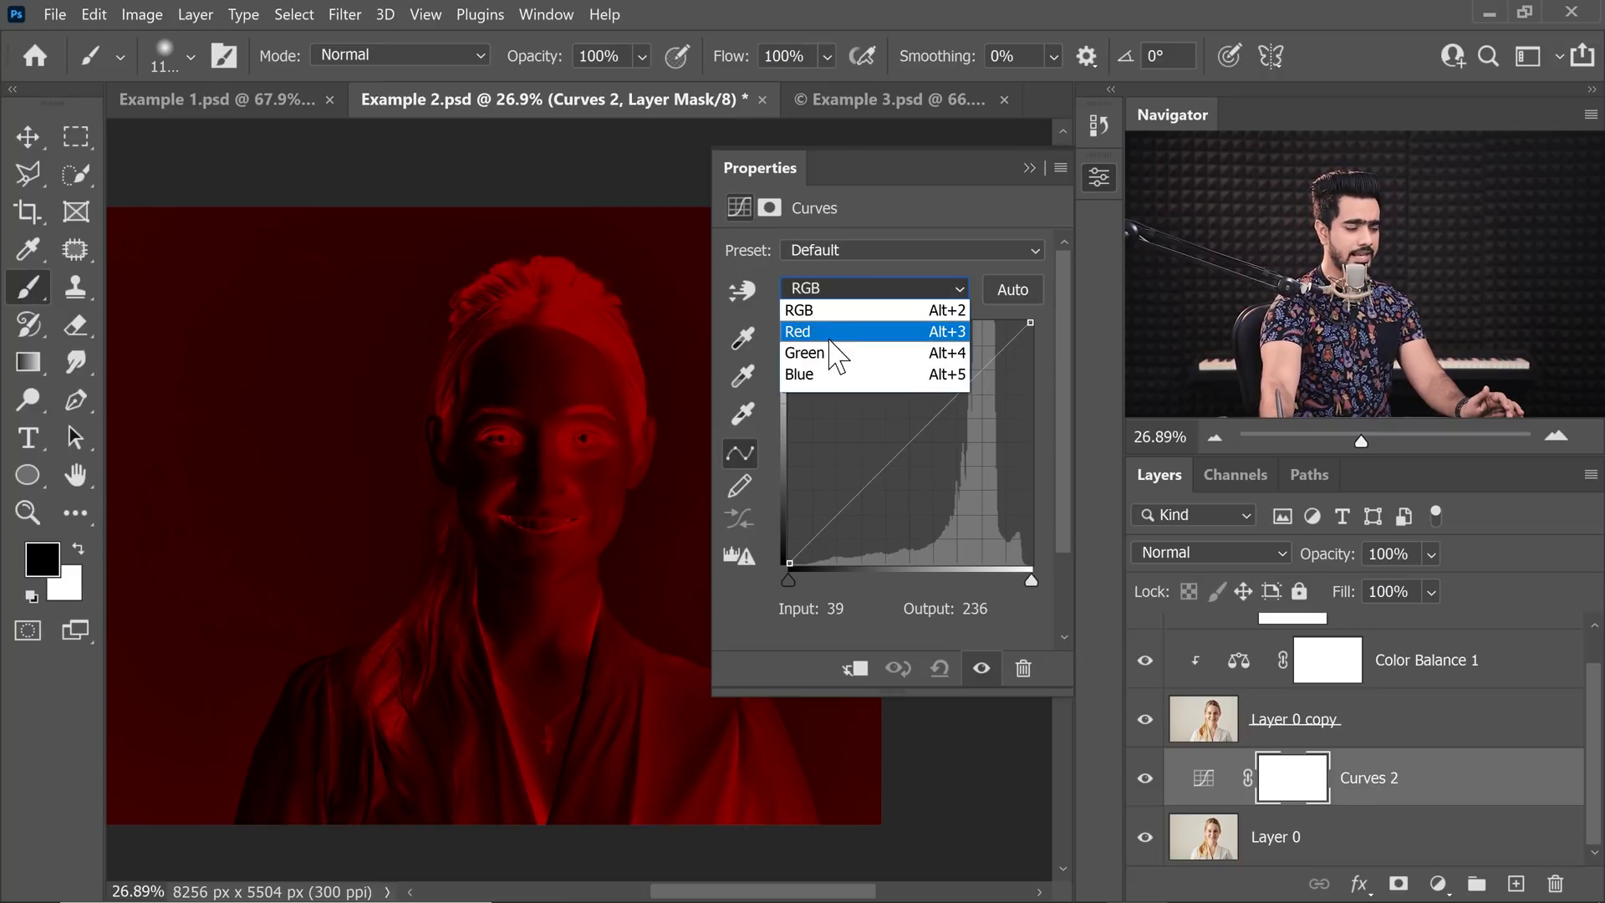
{"action": "left_click", "coordinate": [831, 339]}
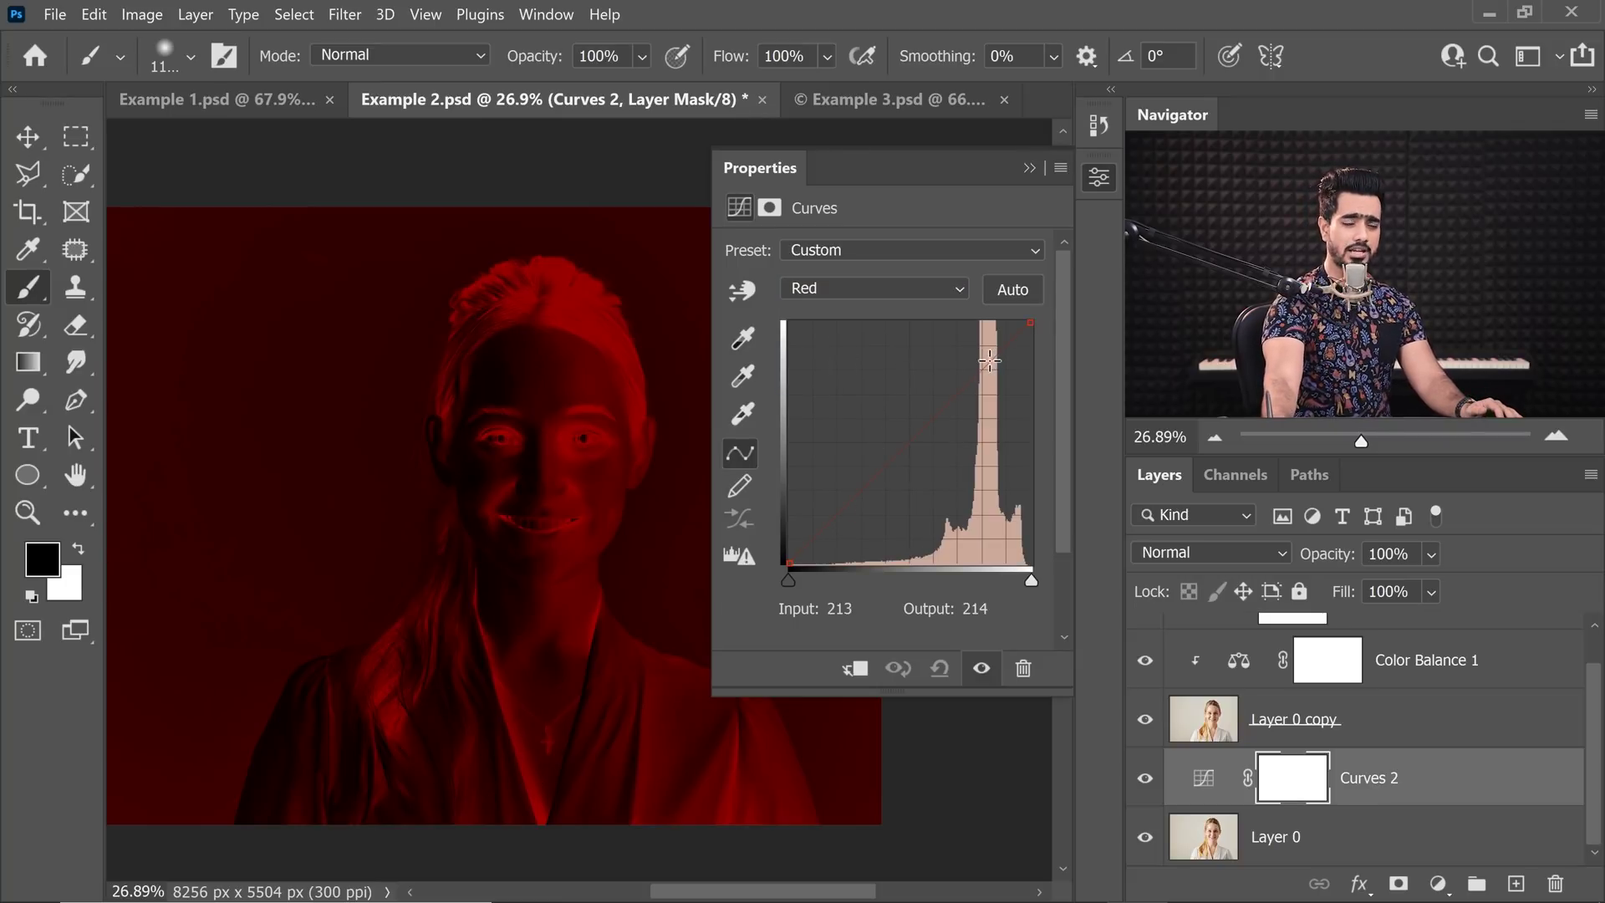
{"action": "left_click_drag", "start_coordinate": [991, 357], "coordinate": [999, 335]}
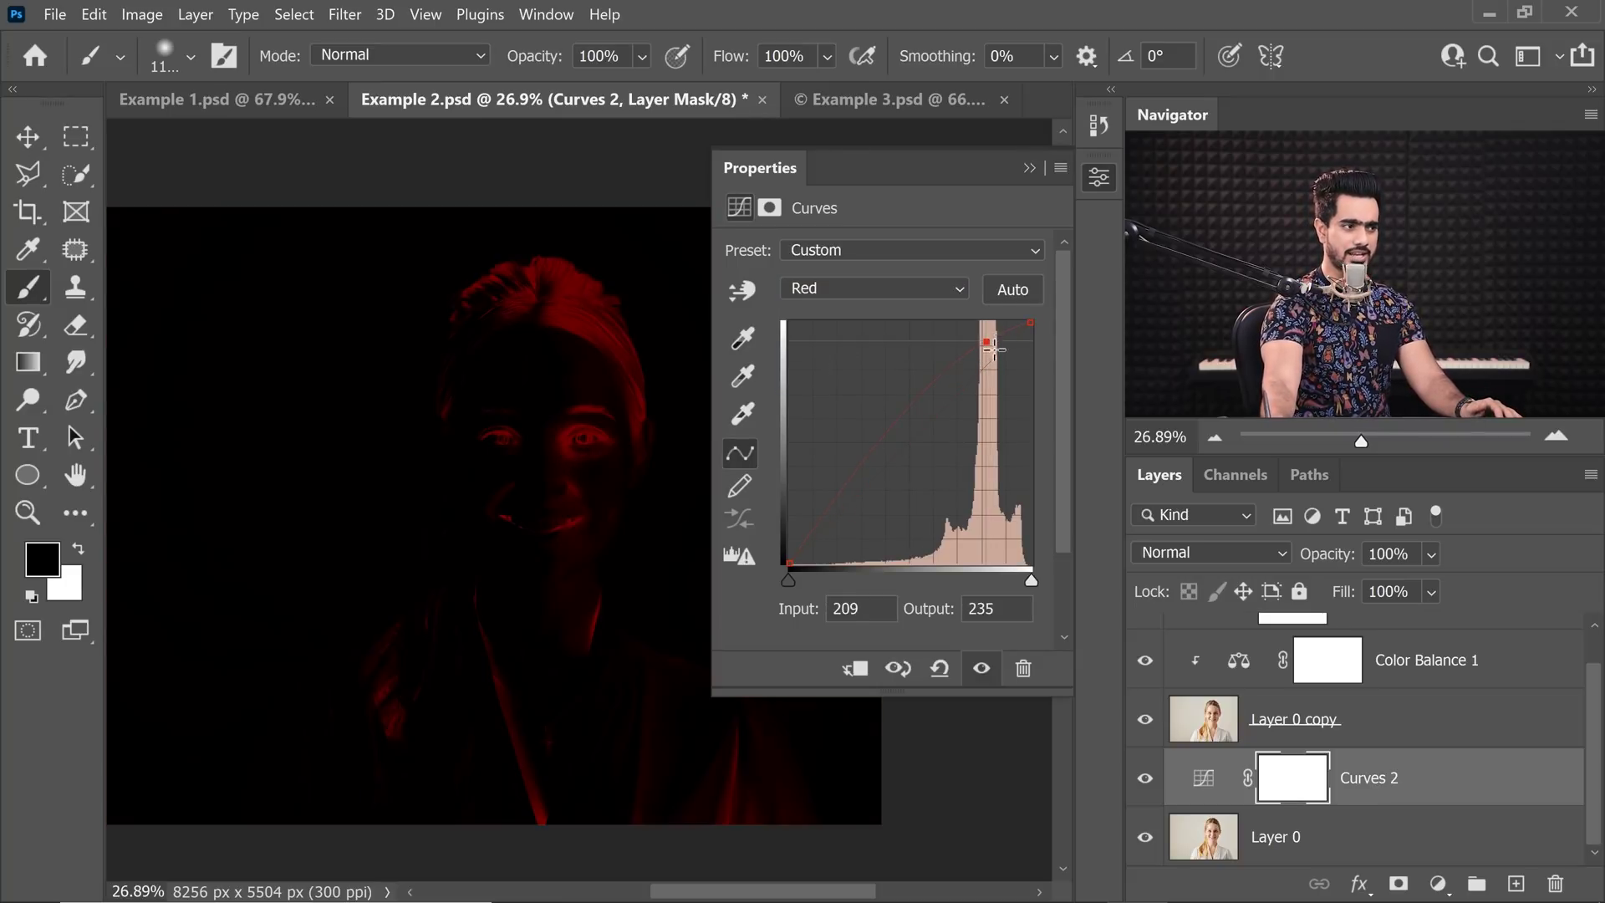
{"action": "left_click", "coordinate": [937, 380]}
{"action": "left_click_drag", "start_coordinate": [938, 384], "coordinate": [997, 248]}
{"action": "scroll", "coordinate": [591, 376], "scroll_direction": "up", "scroll_amount": 3}
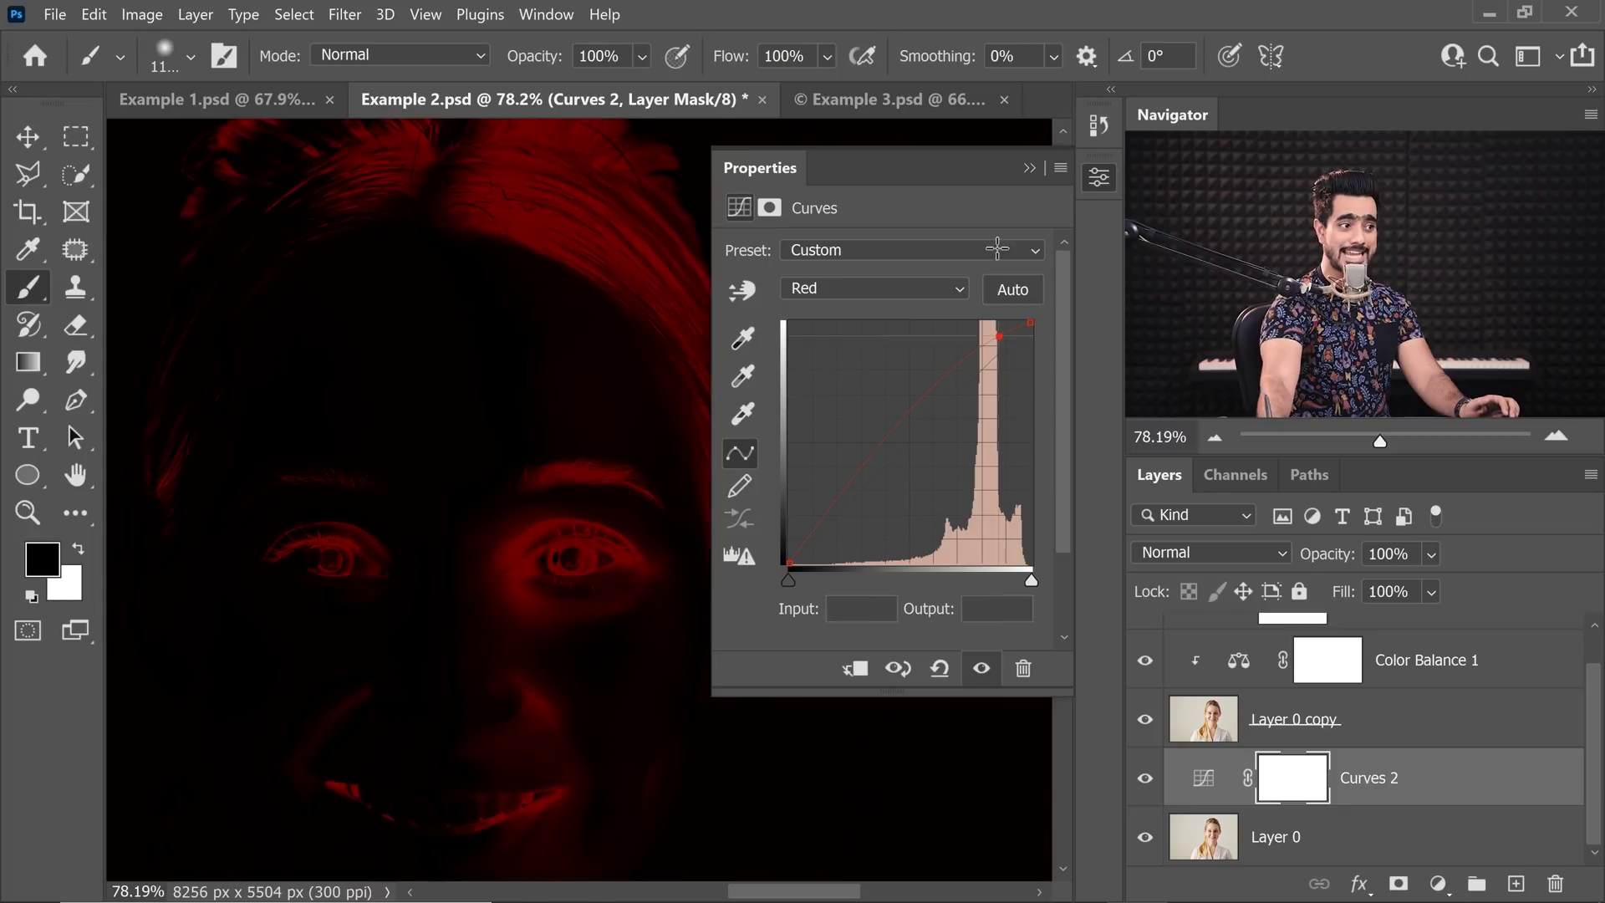
Load the Reds3 preset into Curves 2, check the difference across the photo, and fit the whole image in view
{"action": "left_click", "coordinate": [871, 251]}
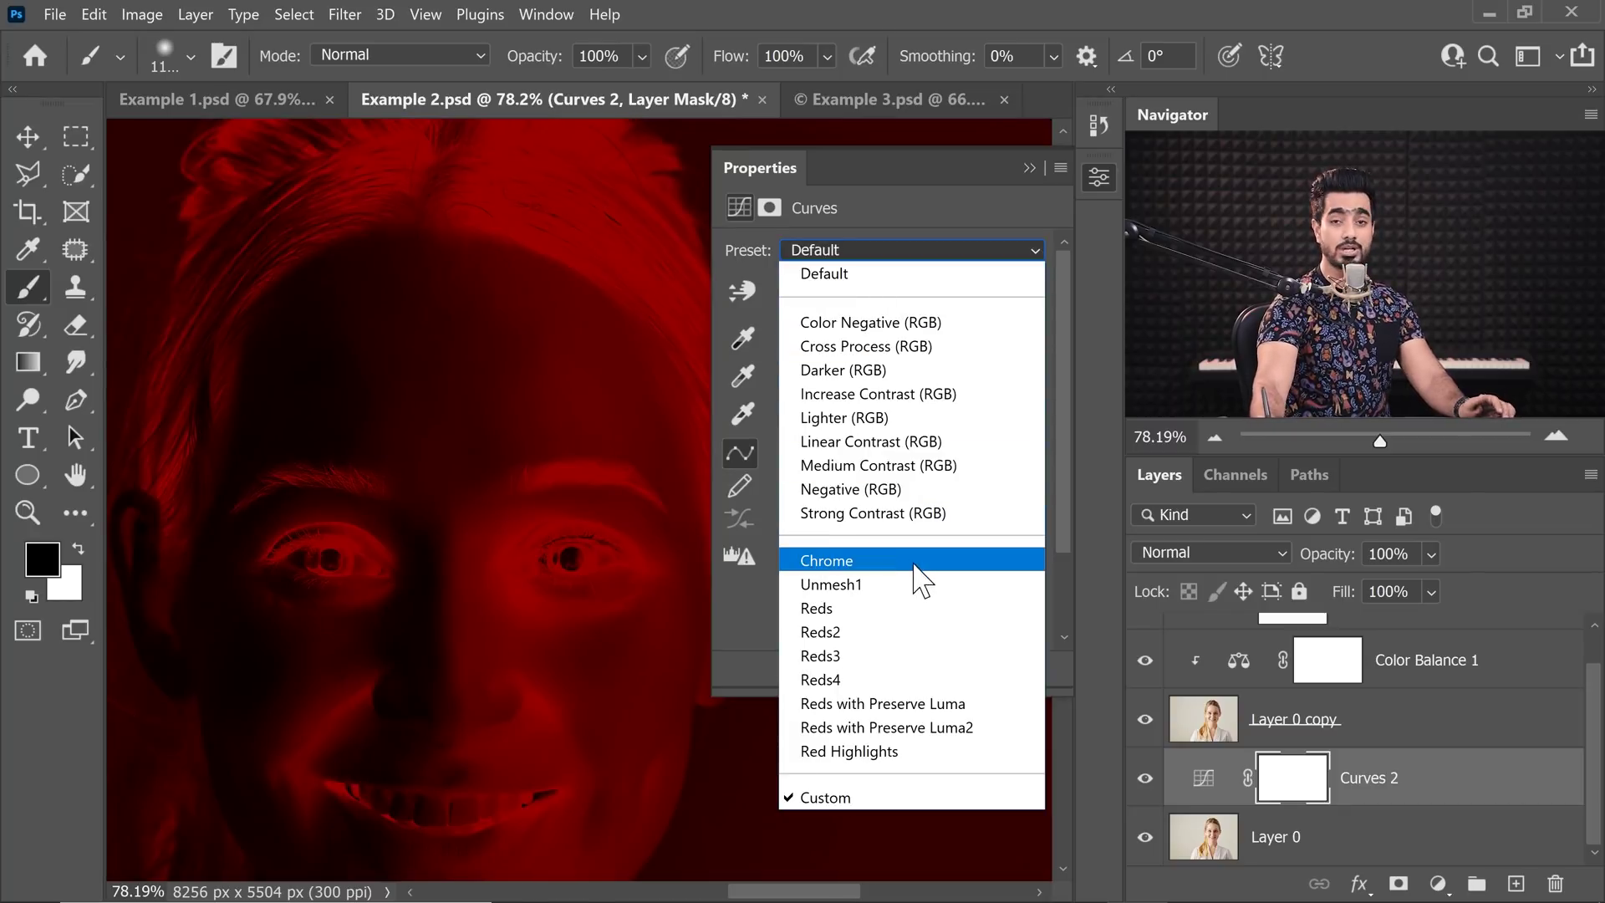
{"action": "left_click", "coordinate": [838, 659]}
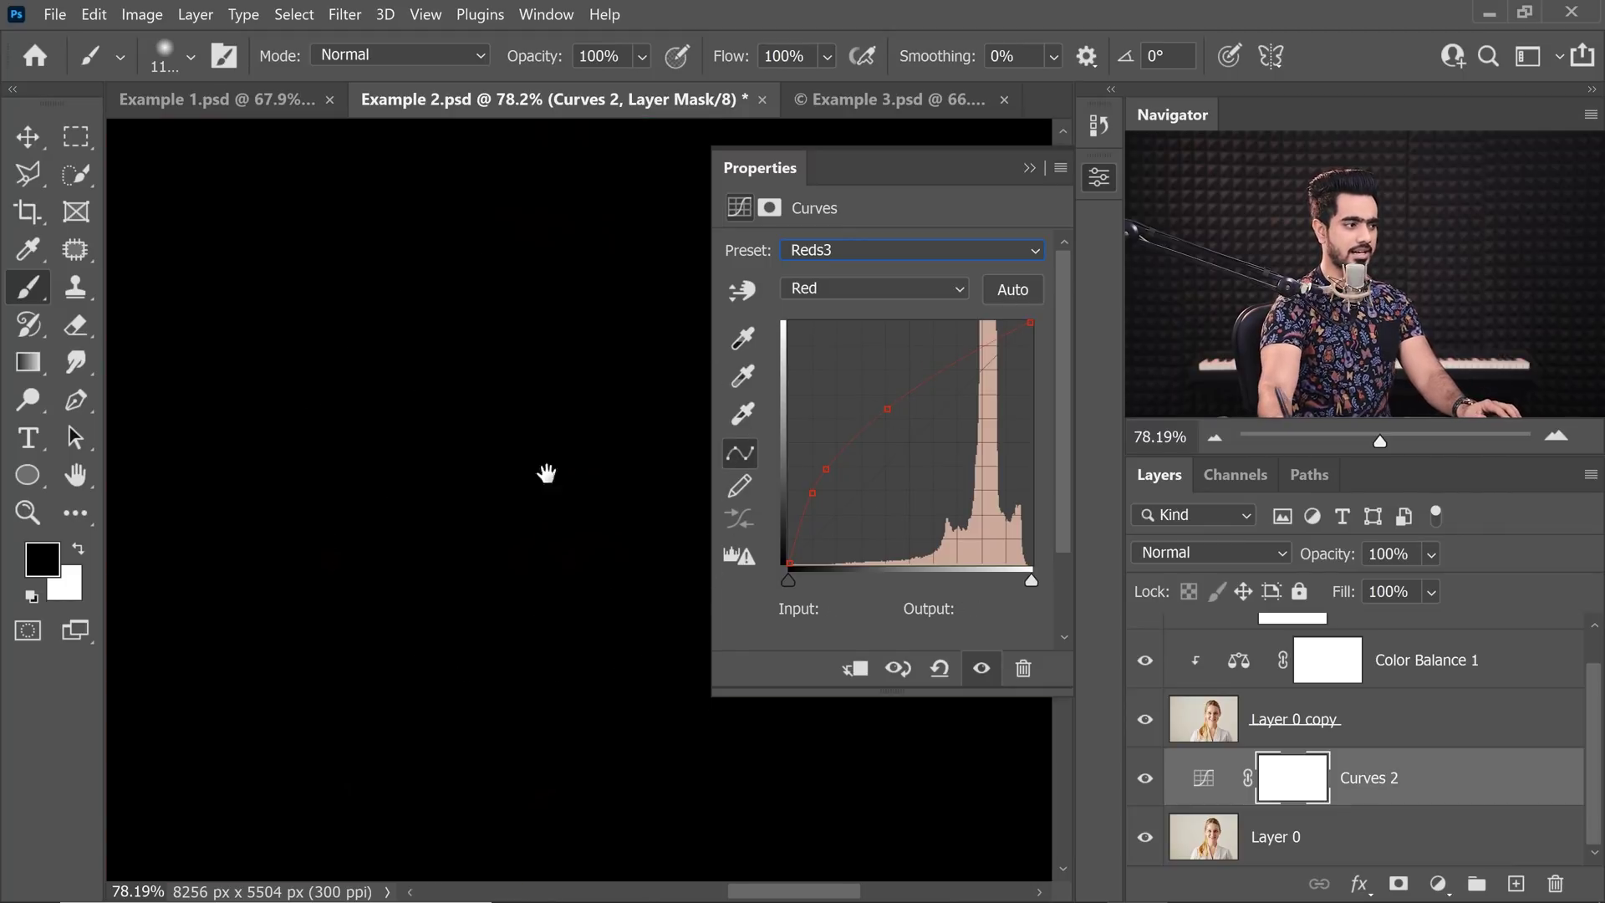
{"action": "scroll", "coordinate": [547, 473], "scroll_direction": "down", "scroll_amount": 5}
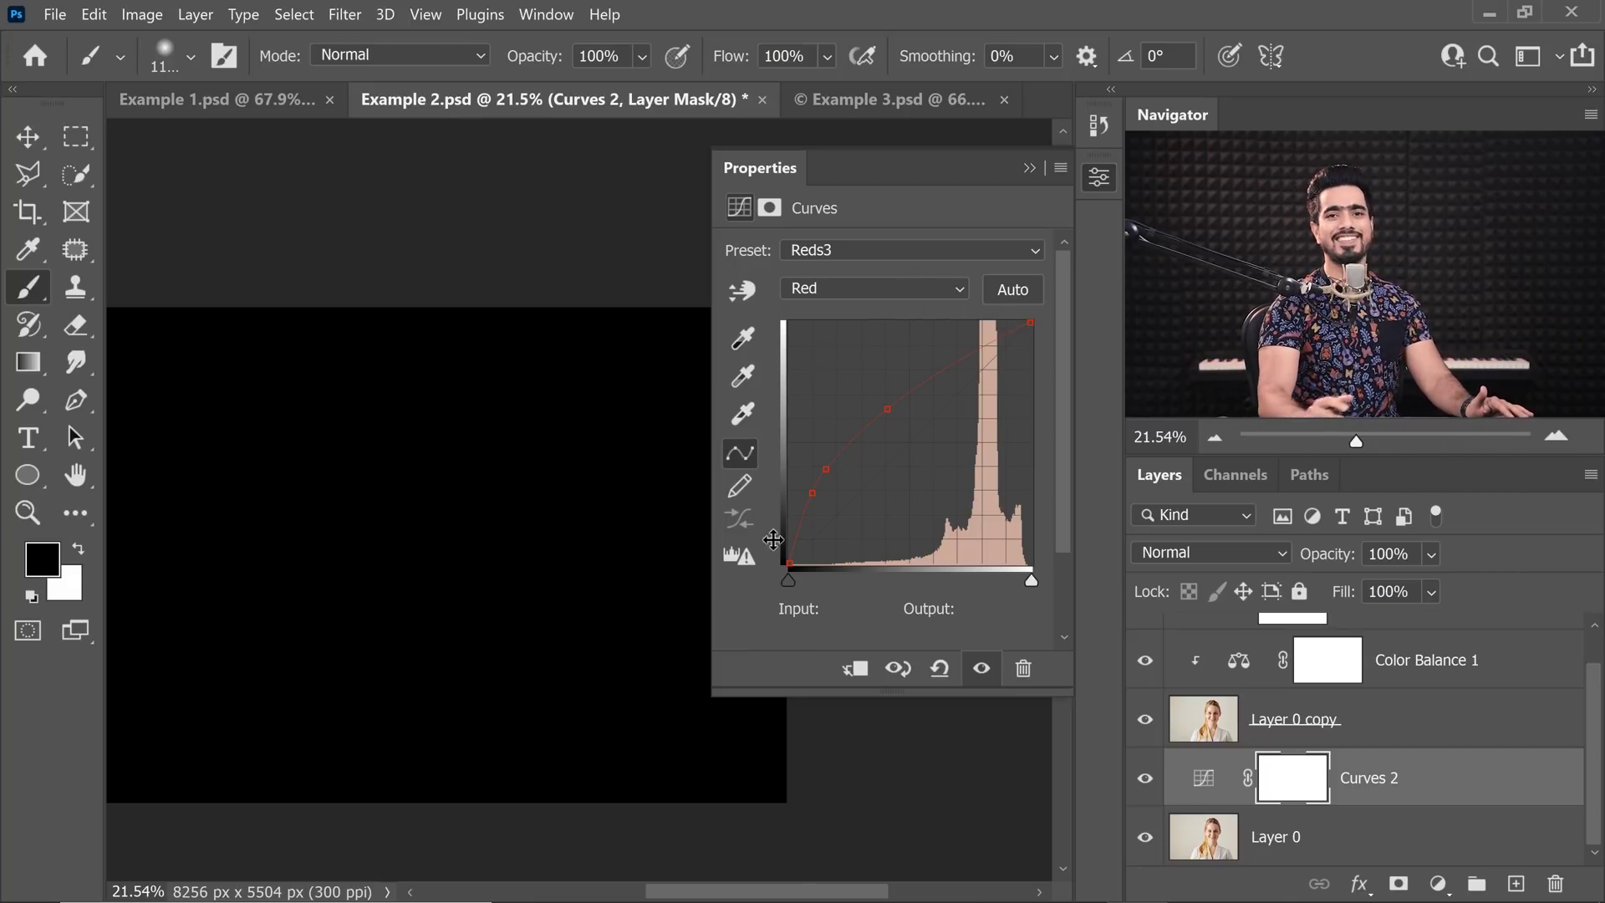
{"action": "left_click", "coordinate": [1029, 170]}
{"action": "key", "text": "ctrl+0"}
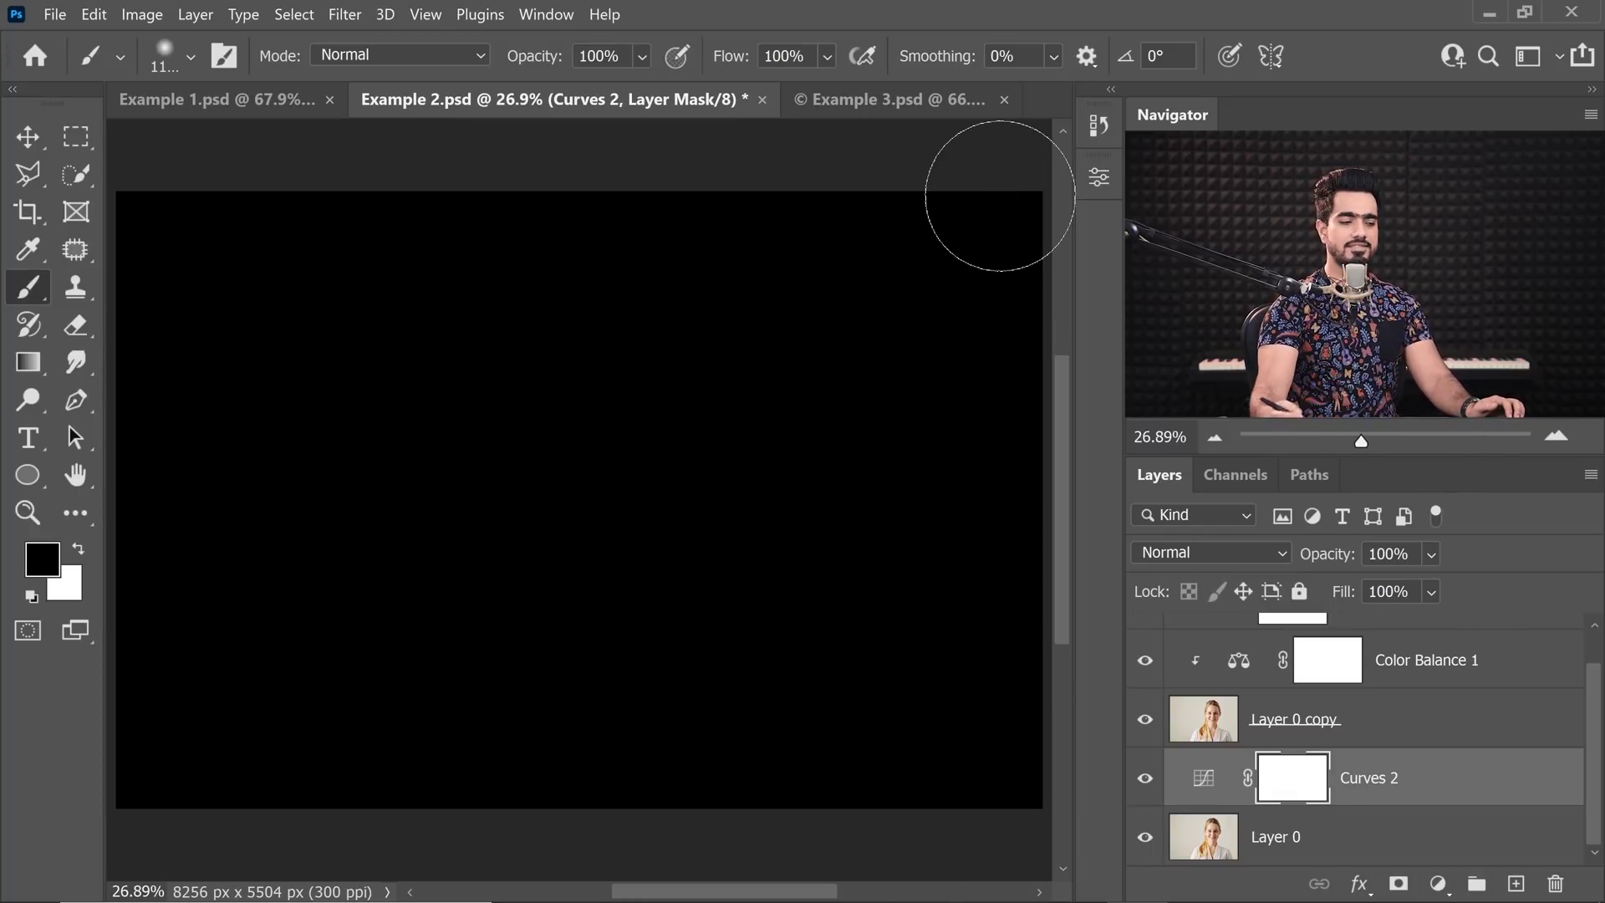
Set the Midtones Cyan–Red value of the Color Balance 1 adjustment to +50
{"action": "double_click", "coordinate": [1243, 669]}
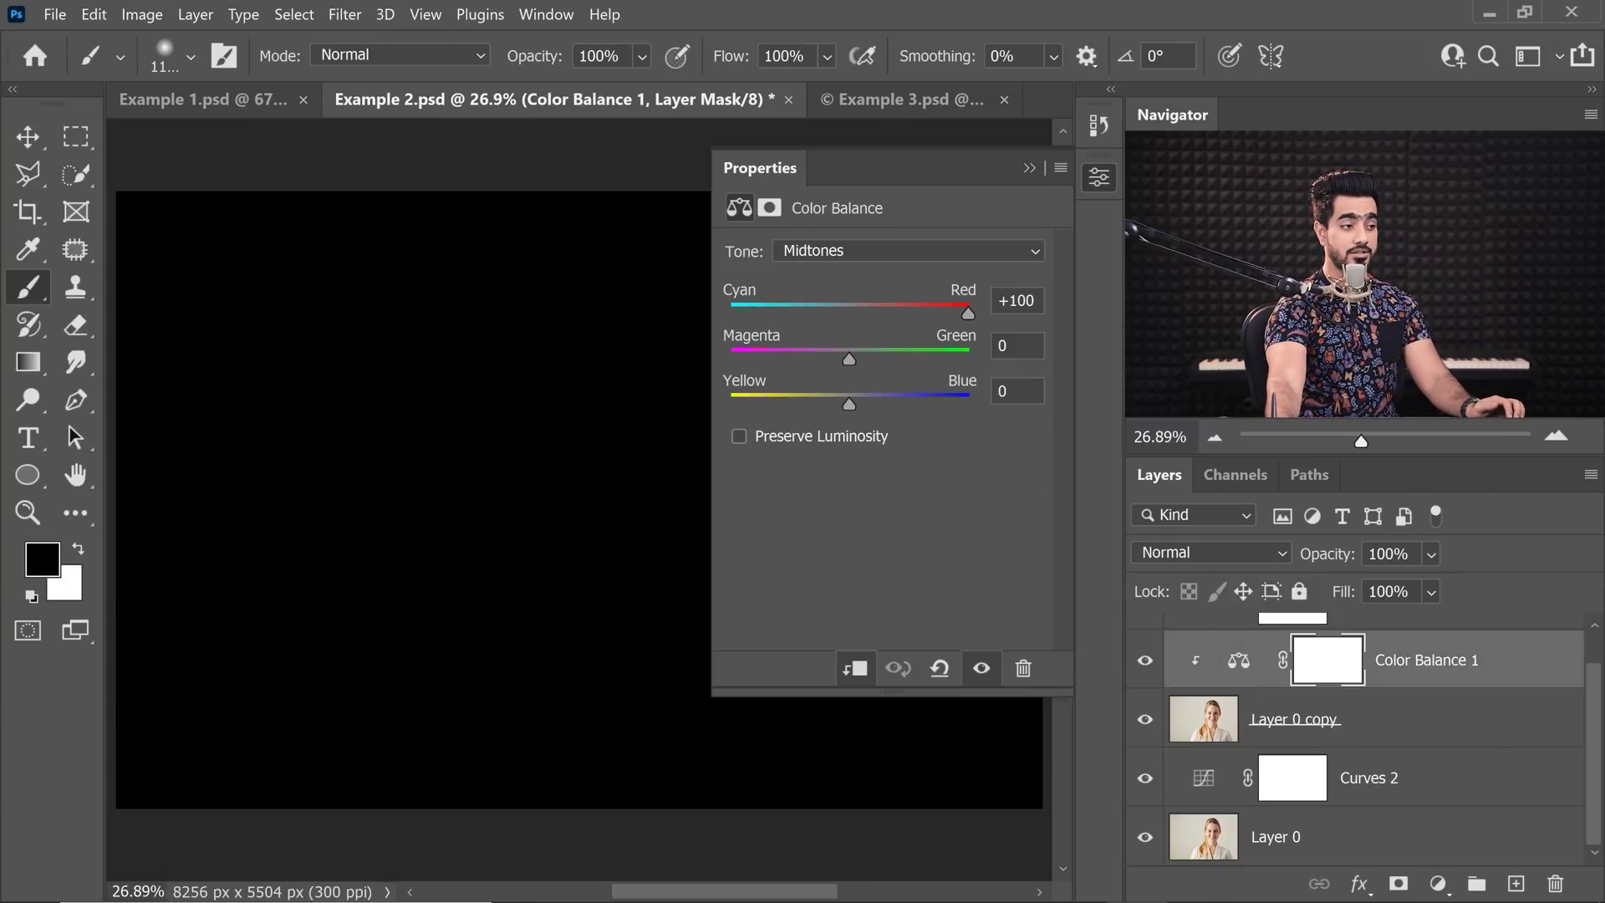
{"action": "type", "text": "50"}
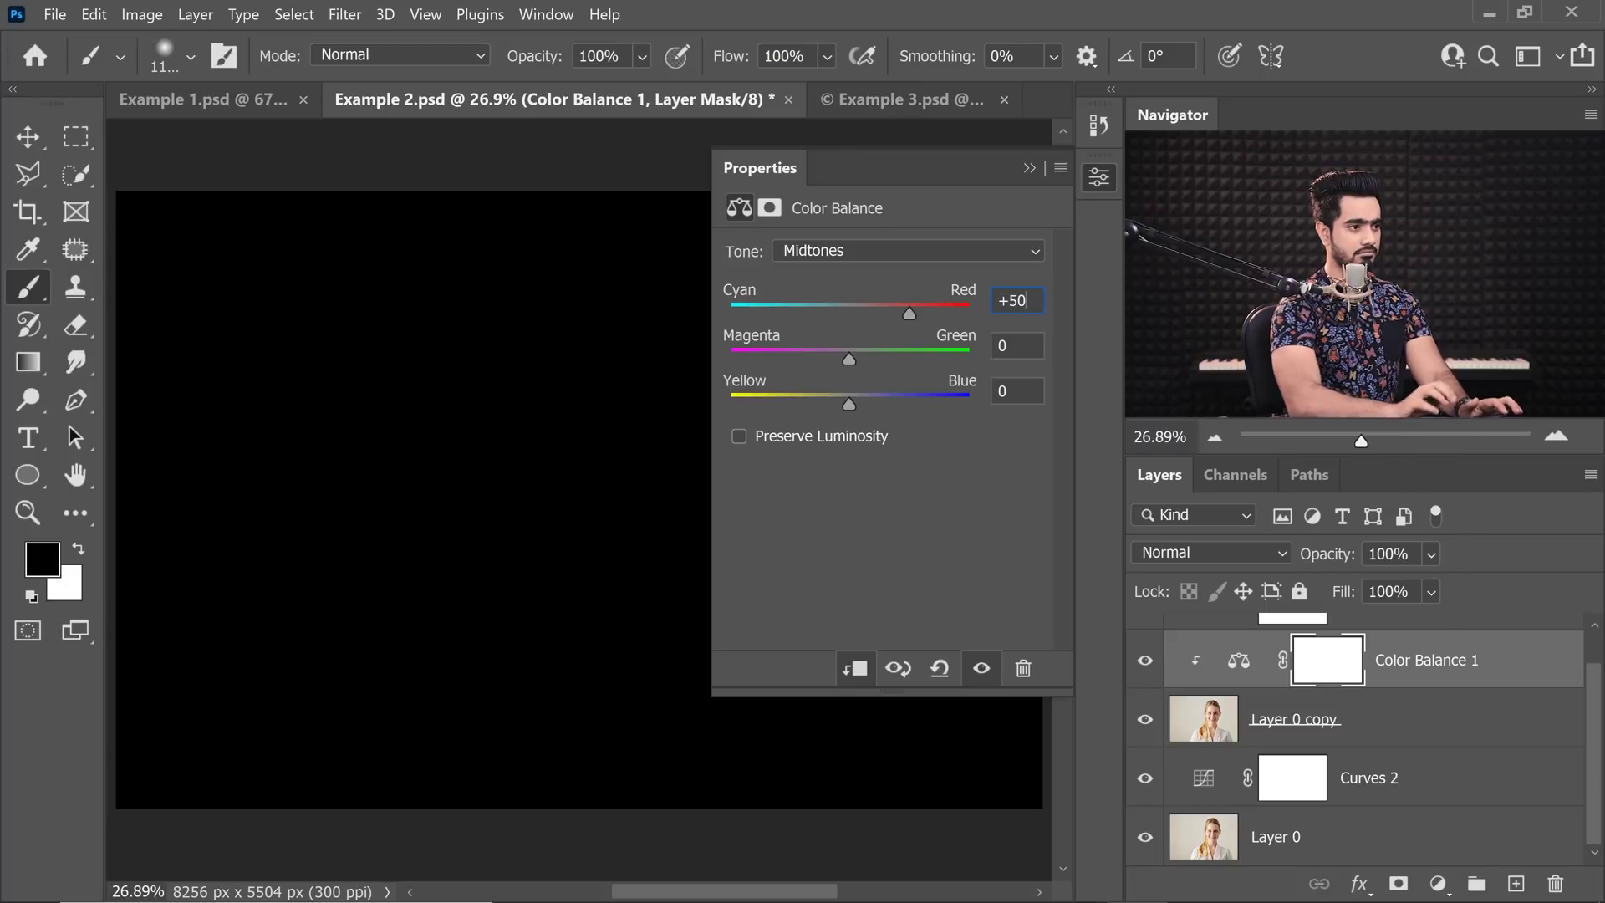
{"action": "key", "text": "Return"}
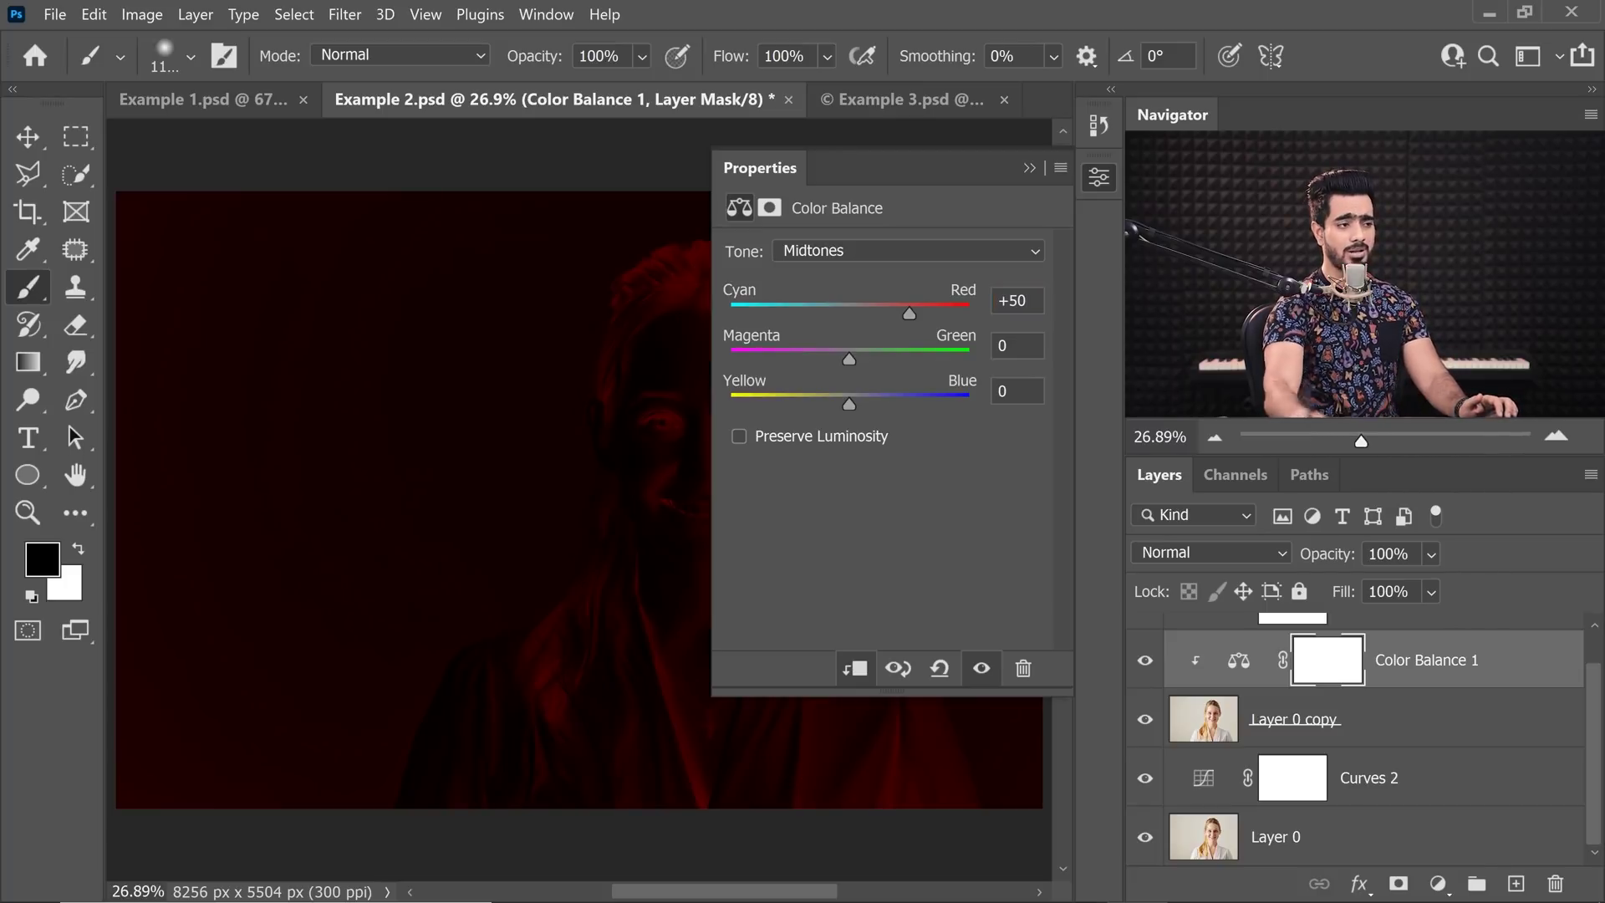
Try to match the +50 shift by selecting the points of Curves 2's Red curve and lowering them together by 18 output levels
{"action": "left_click", "coordinate": [1028, 167]}
{"action": "left_click", "coordinate": [1197, 782]}
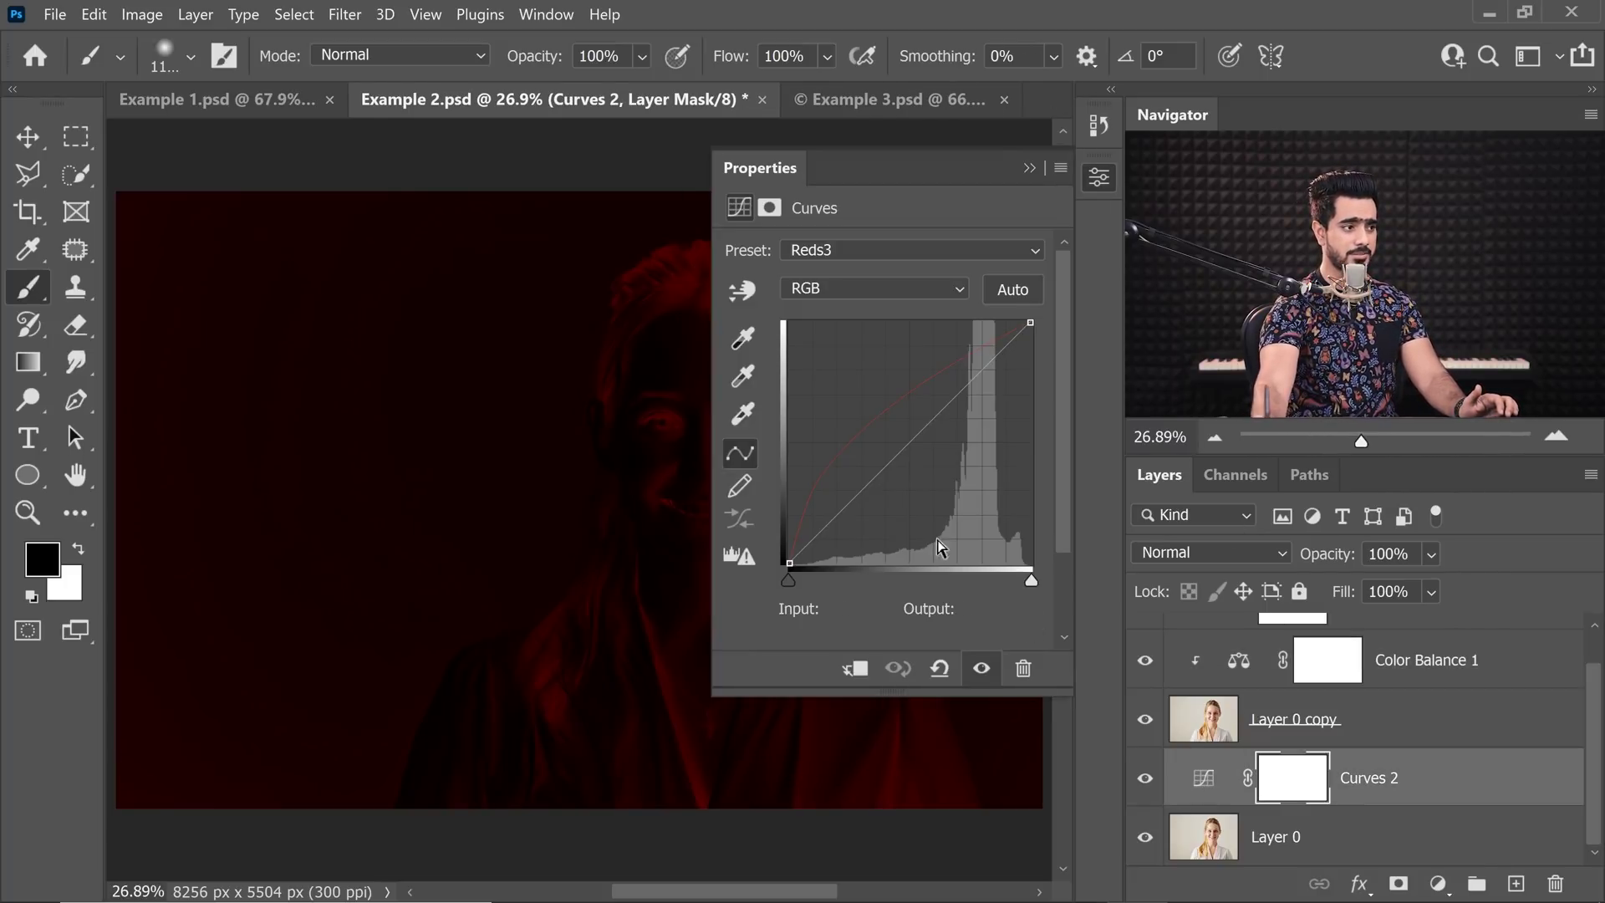
{"action": "left_click", "coordinate": [841, 284]}
{"action": "left_click", "coordinate": [828, 316]}
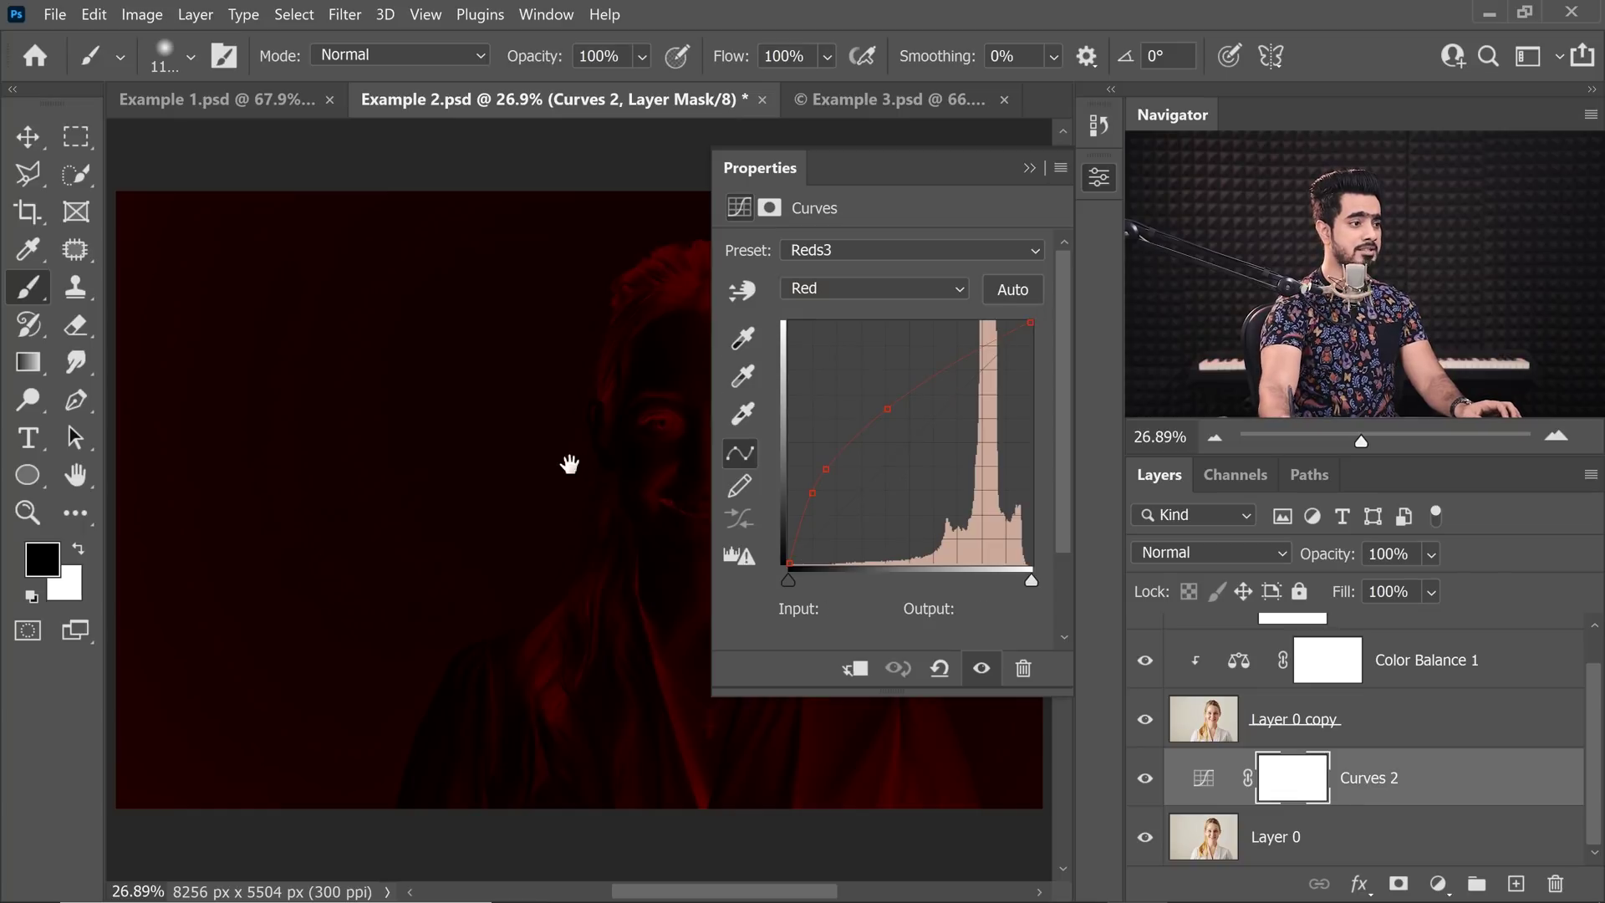
{"action": "left_click_drag", "start_coordinate": [566, 465], "coordinate": [378, 479]}
{"action": "left_click", "coordinate": [812, 493]}
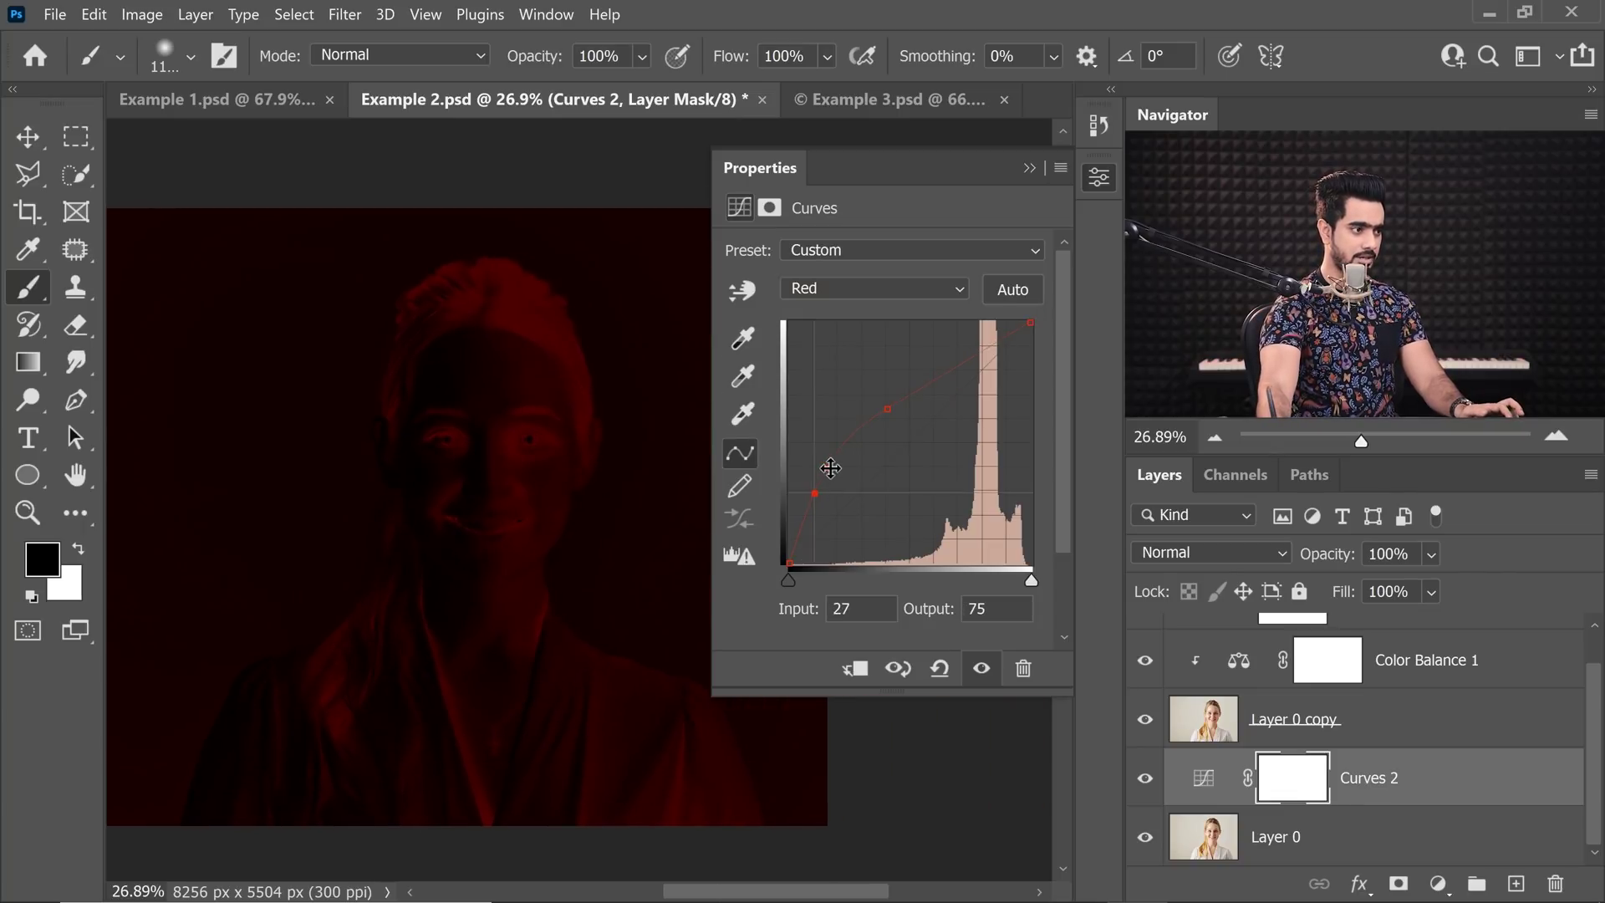
{"action": "mouse_move", "coordinate": [837, 483]}
{"action": "left_mouse_down"}
{"action": "mouse_move", "coordinate": [824, 471]}
{"action": "mouse_move", "coordinate": [840, 468]}
{"action": "left_mouse_up"}
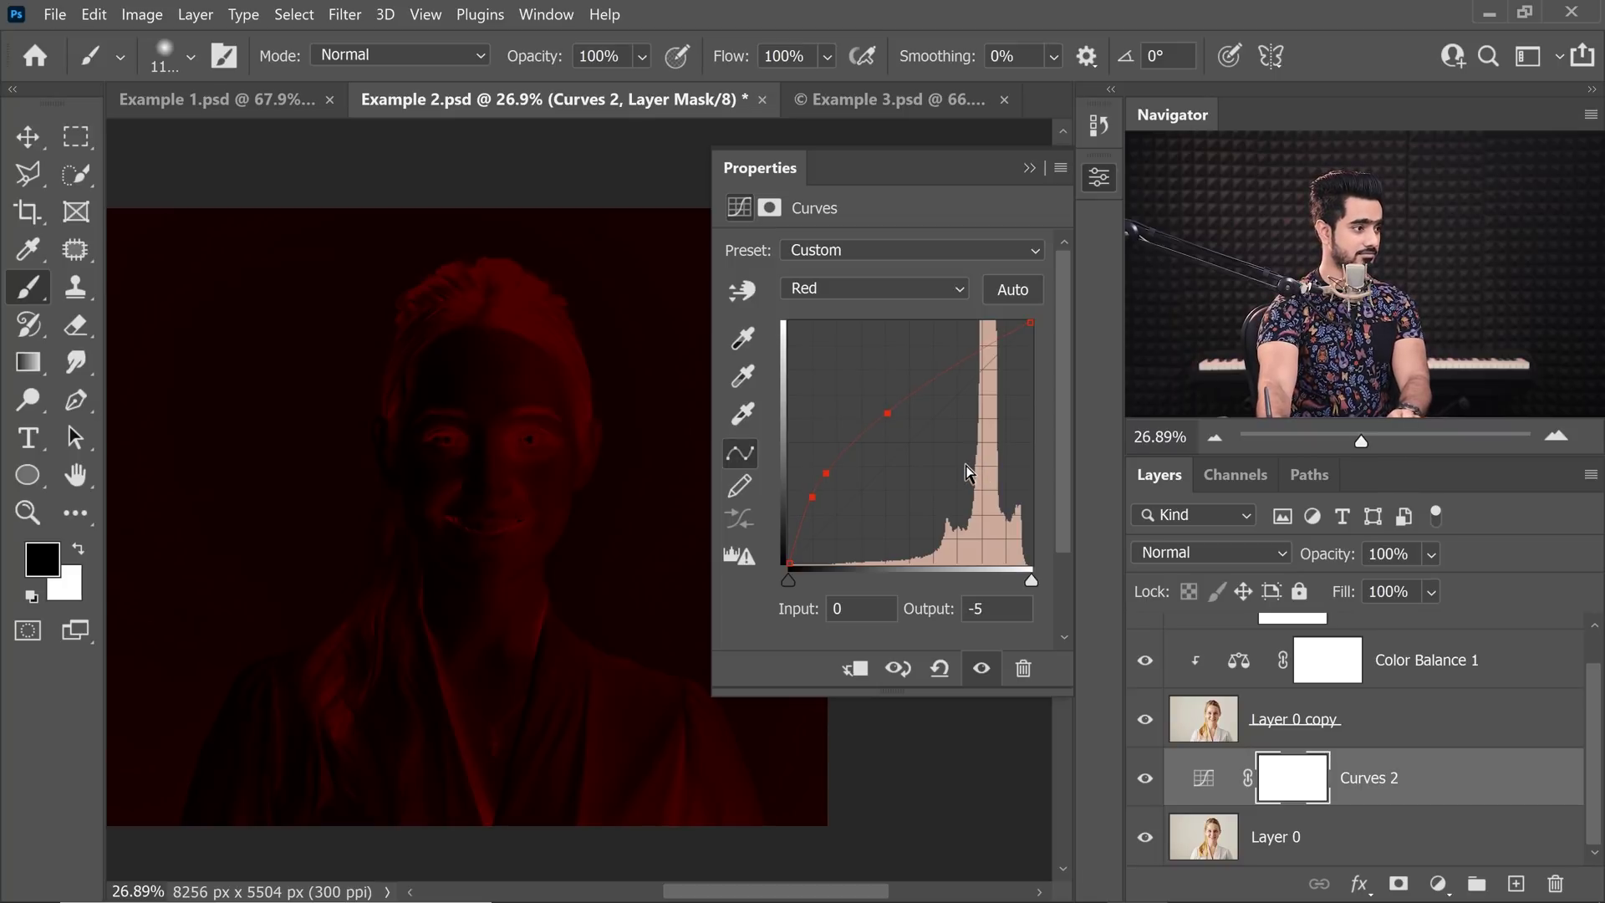
{"action": "key", "text": "Down"}
{"action": "key", "text": "Down"}
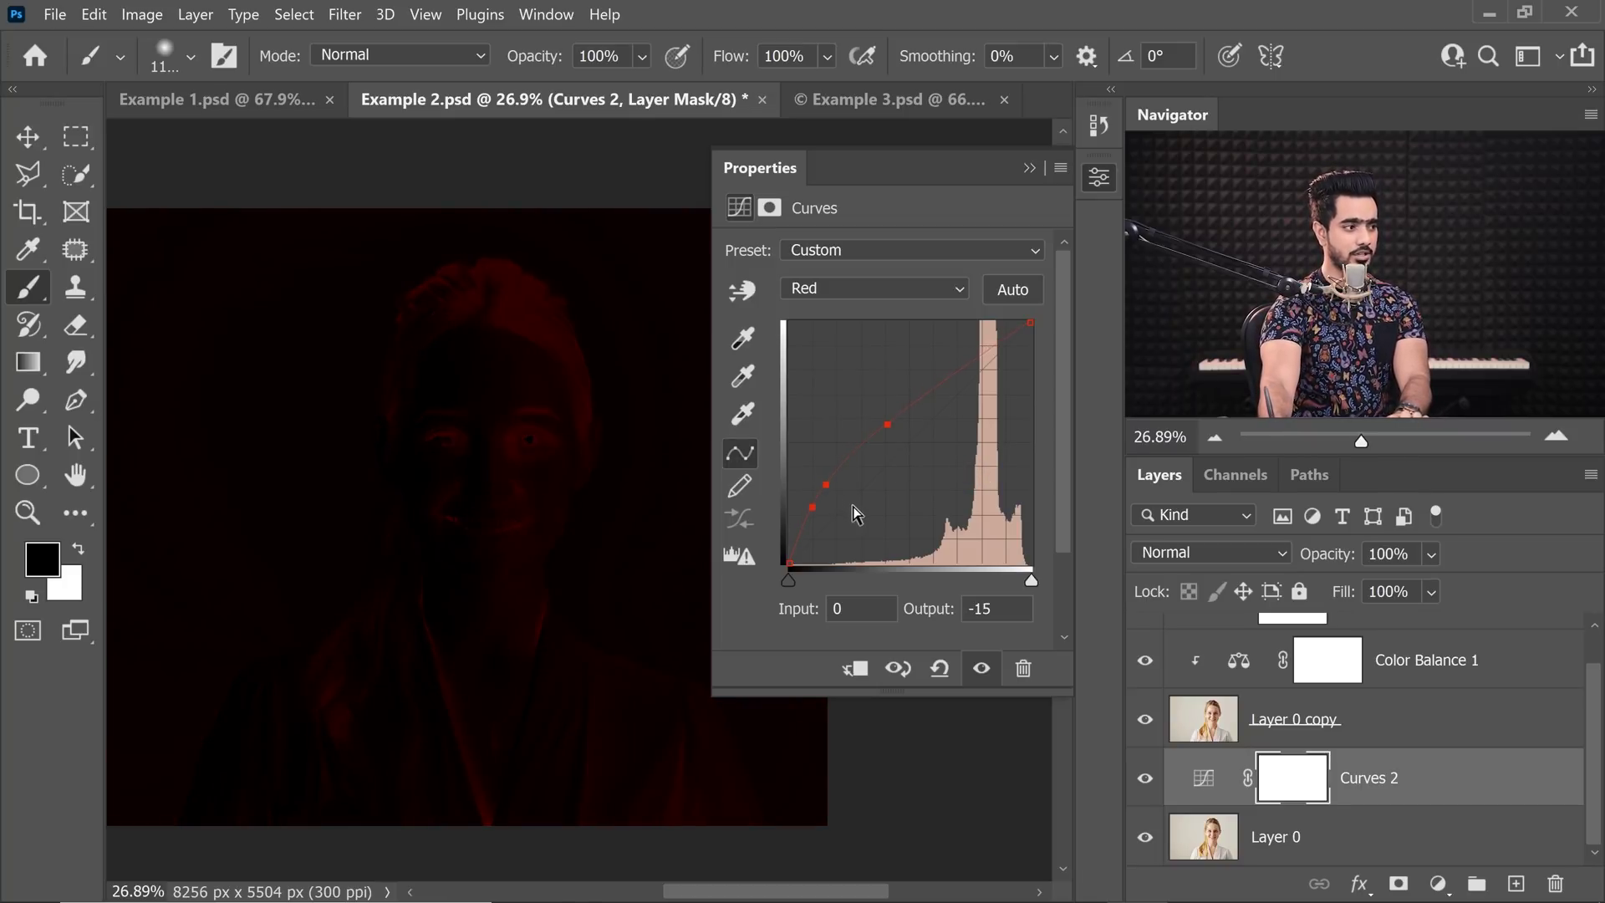
{"action": "key", "text": "Down"}
{"action": "key", "text": "Down"}
{"action": "key", "text": "Down"}
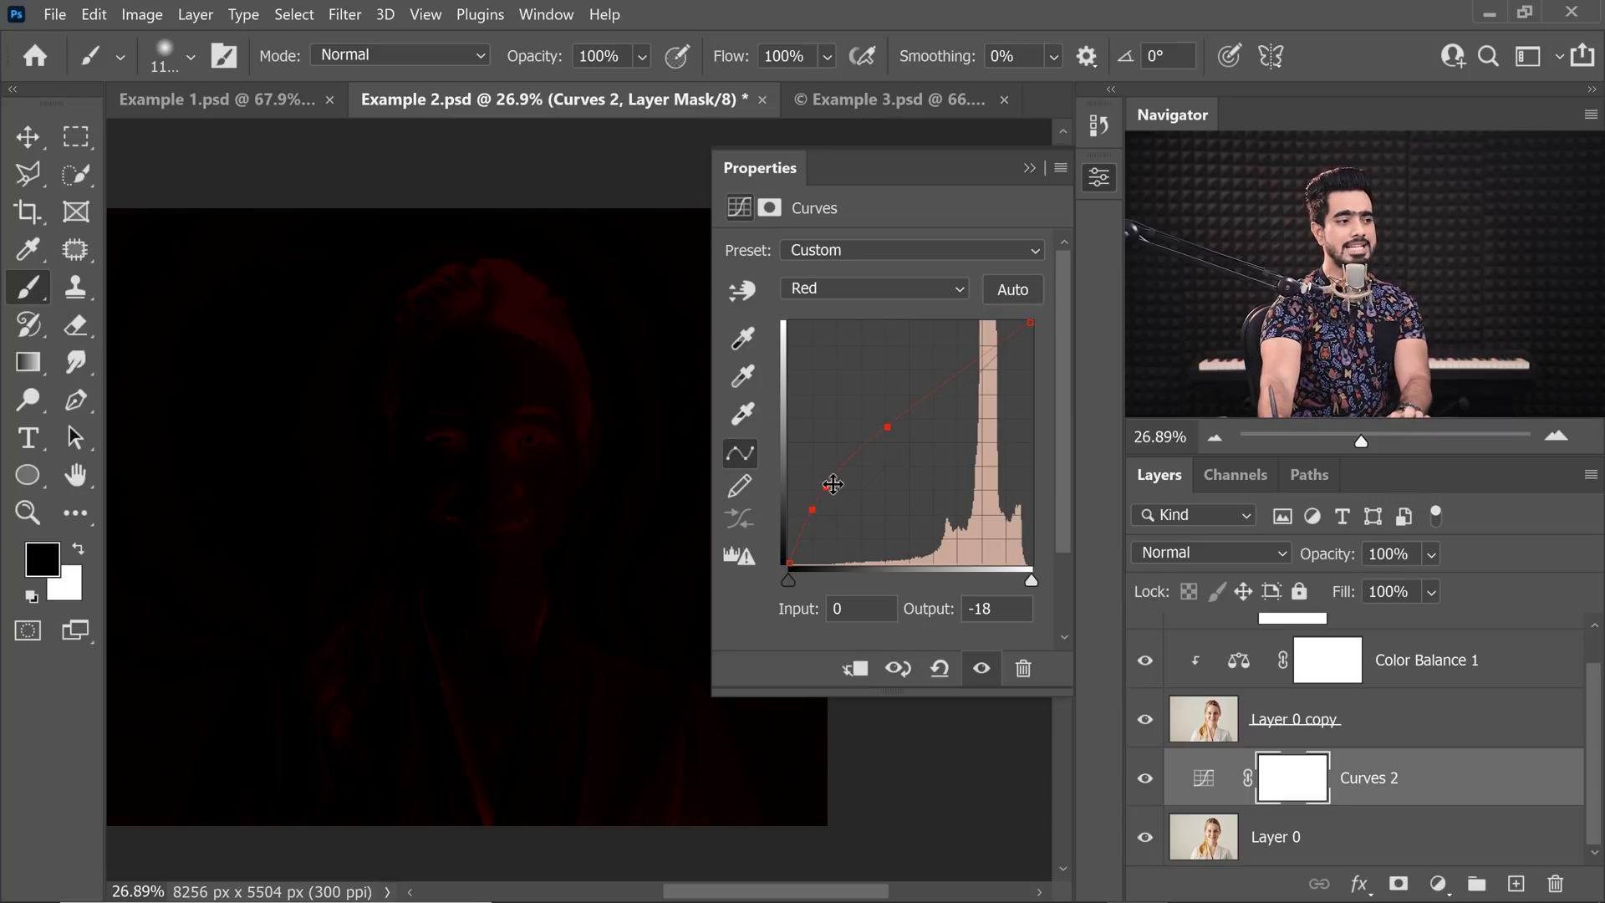
Reload the Reds3 preset in Curves 2 and set that layer's opacity to 50%
{"action": "left_click", "coordinate": [873, 252]}
{"action": "left_click", "coordinate": [864, 655]}
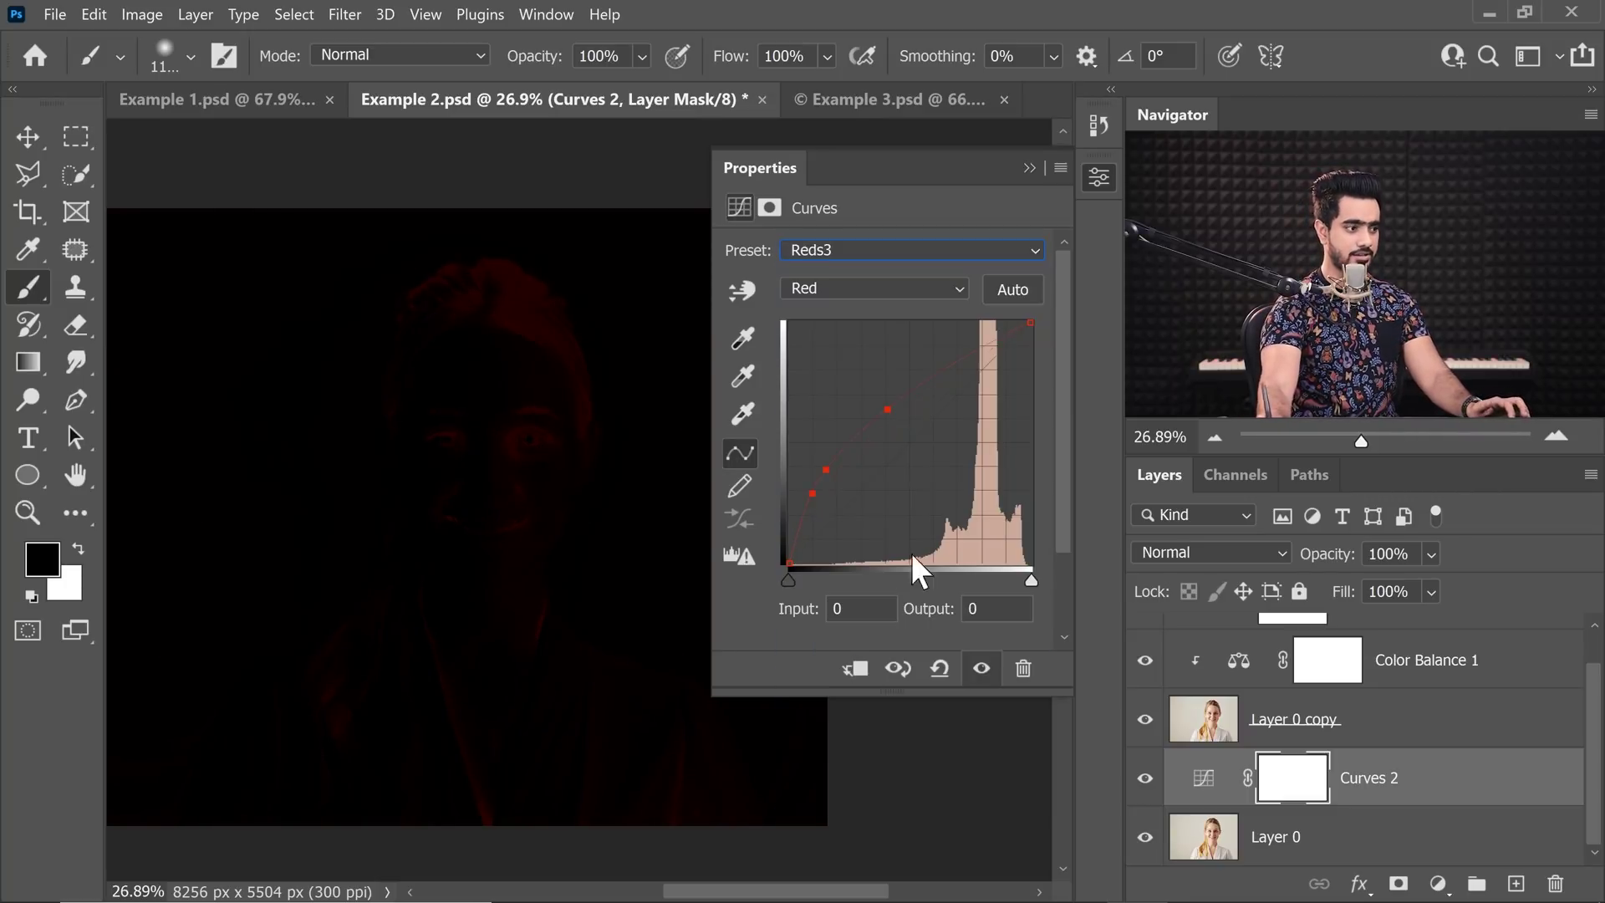
{"action": "left_click", "coordinate": [1029, 169]}
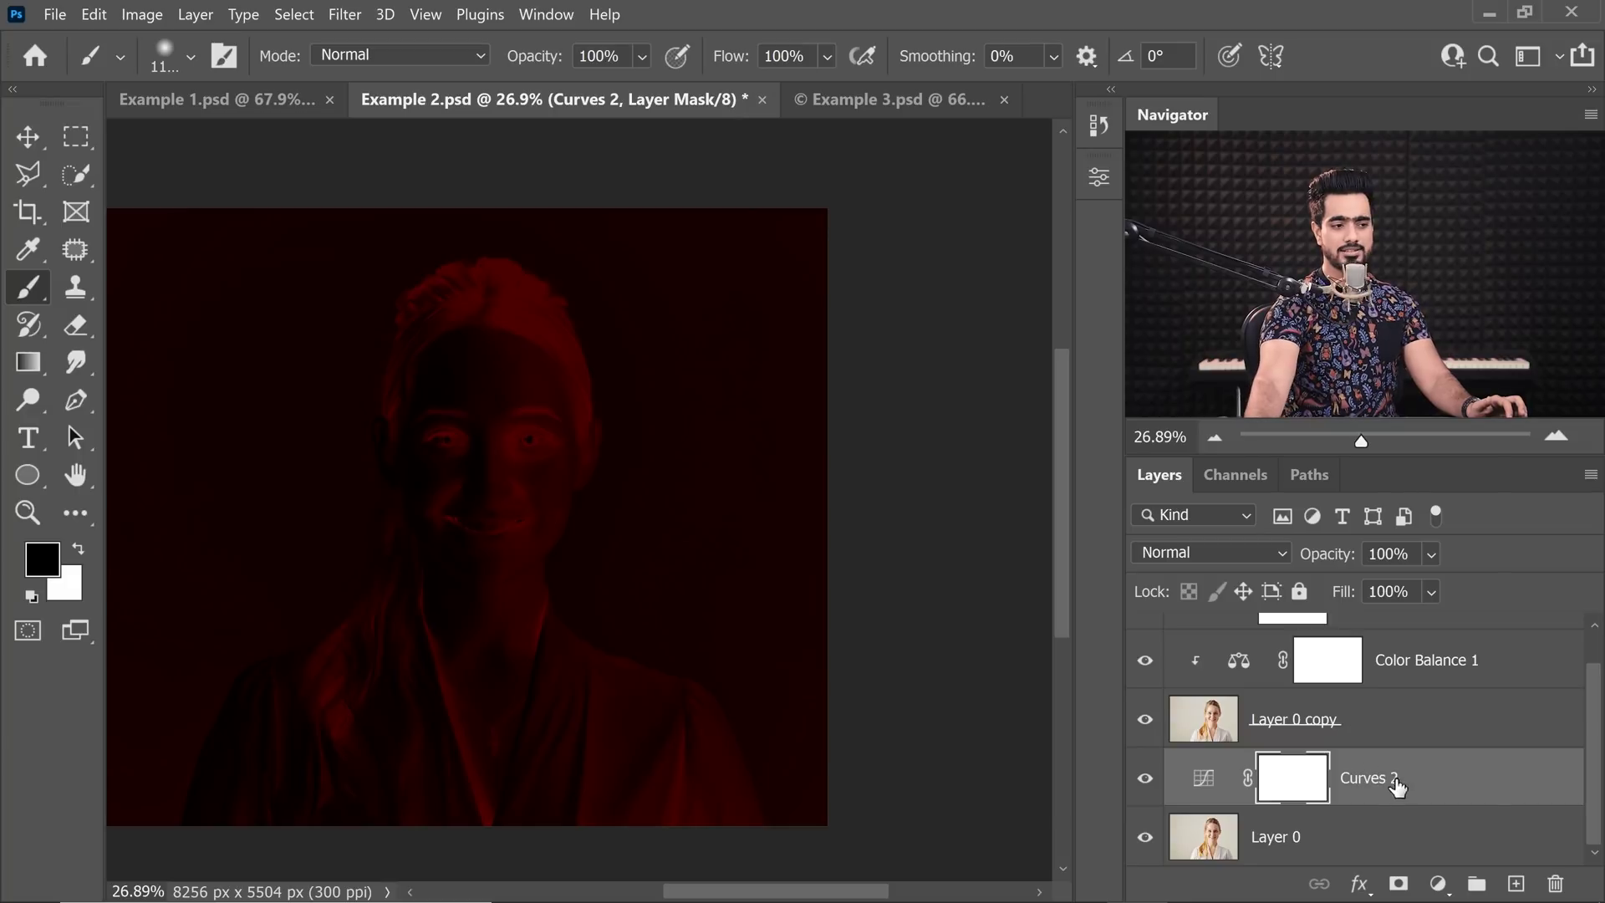
{"action": "left_click_drag", "start_coordinate": [1335, 565], "coordinate": [1272, 578]}
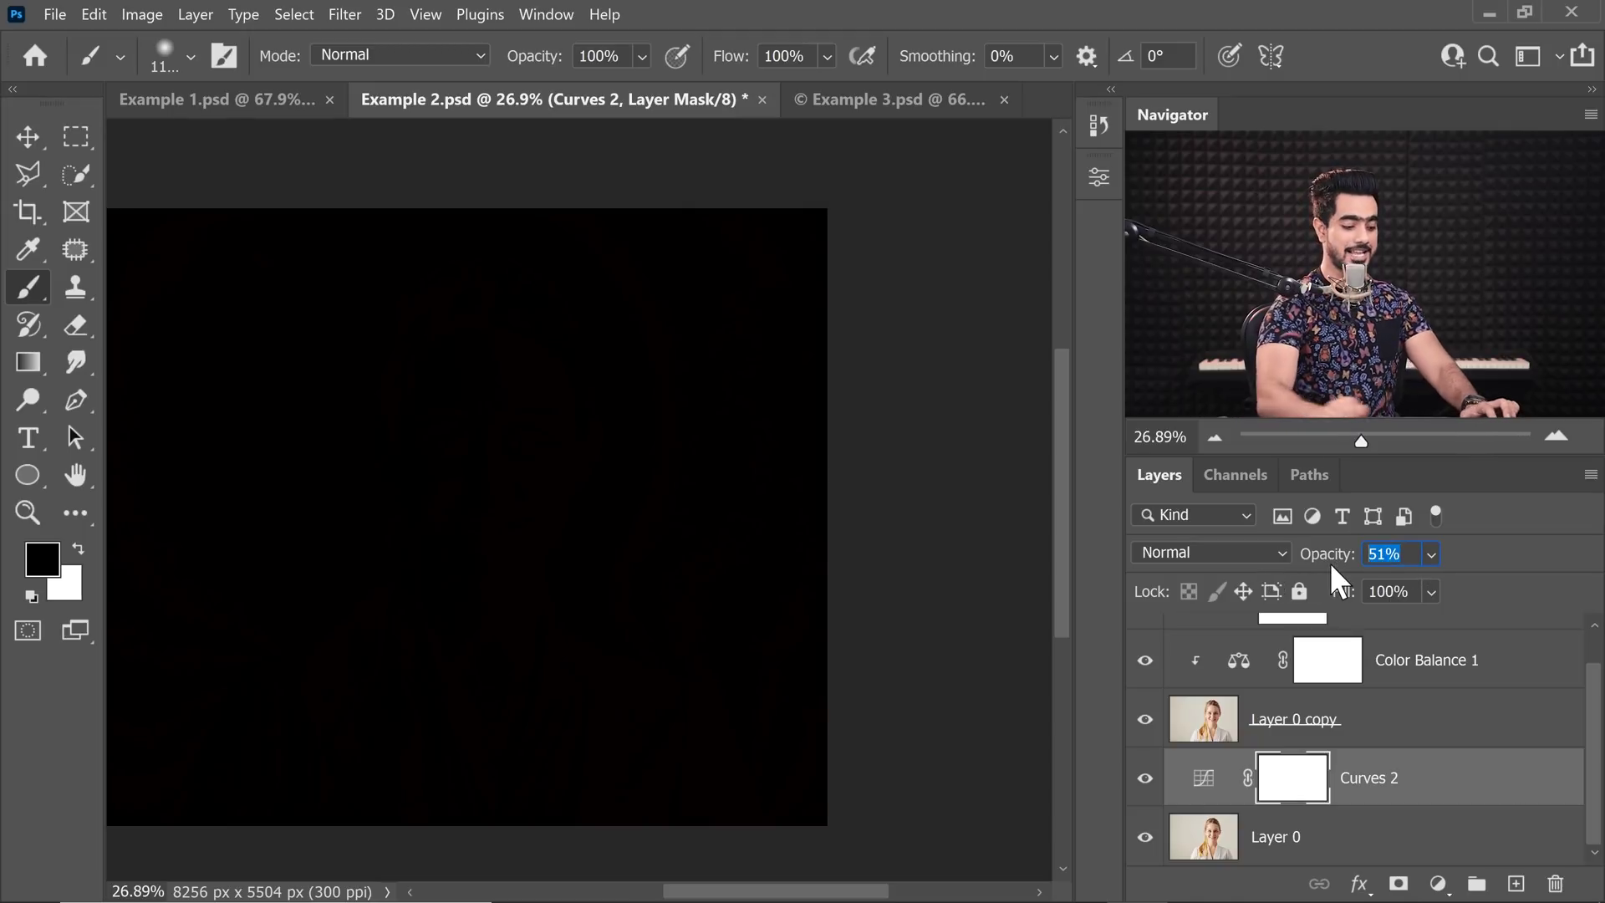
{"action": "type", "text": "50"}
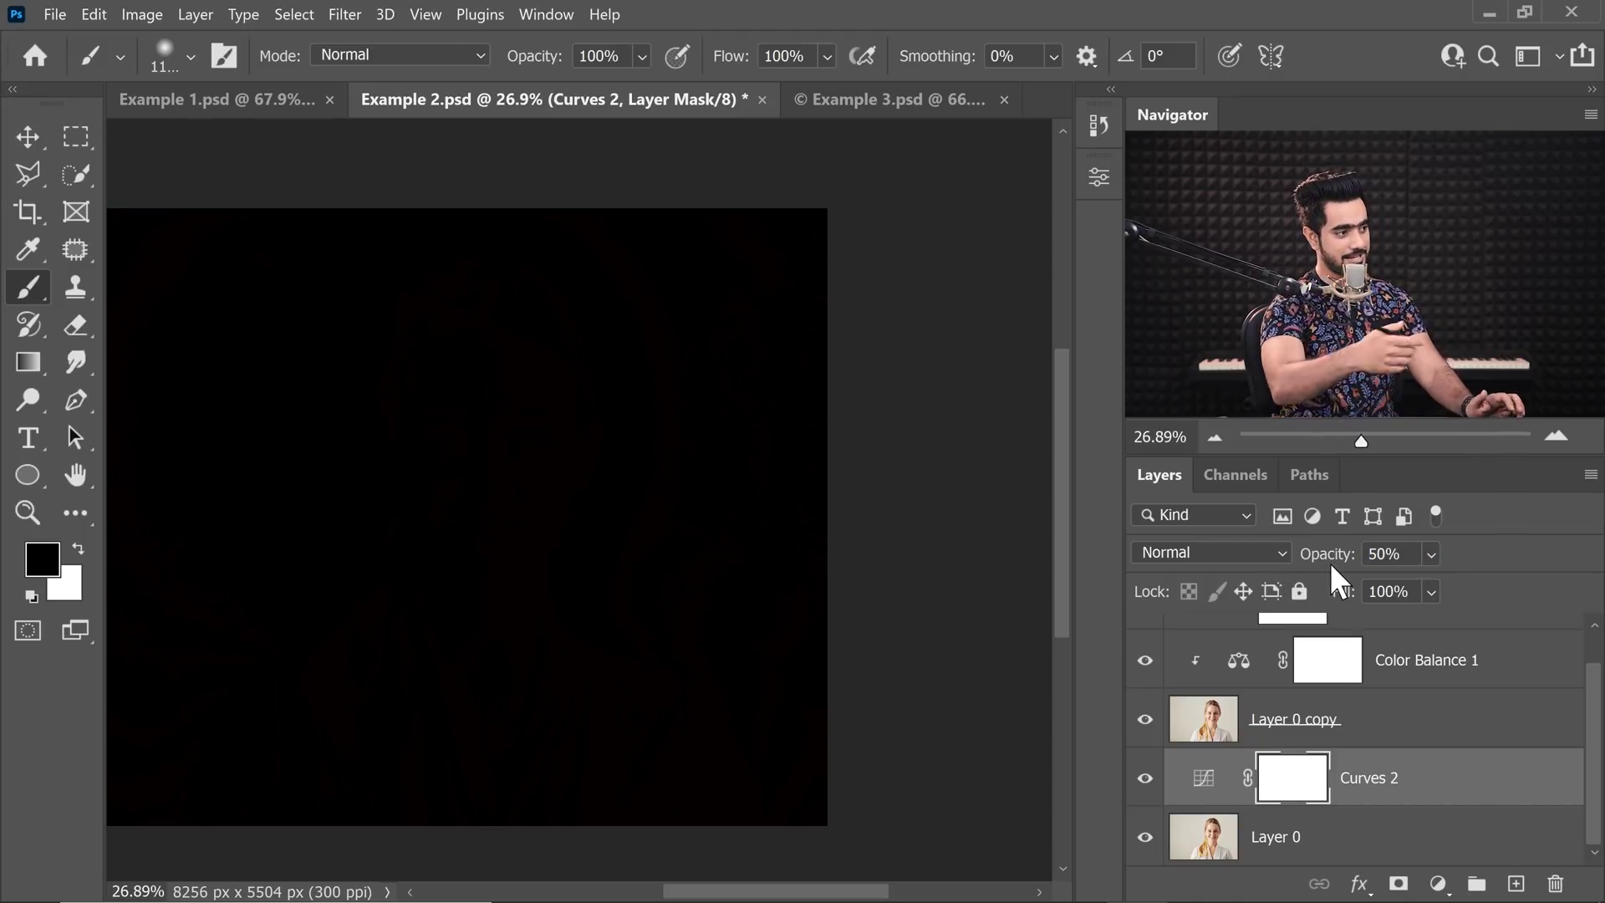
Set the blend mode of Layer 0 copy to Normal and hide the Curves 1 amplifier layer
{"action": "key", "text": "shift+alt+e"}
{"action": "left_click", "coordinate": [1439, 731]}
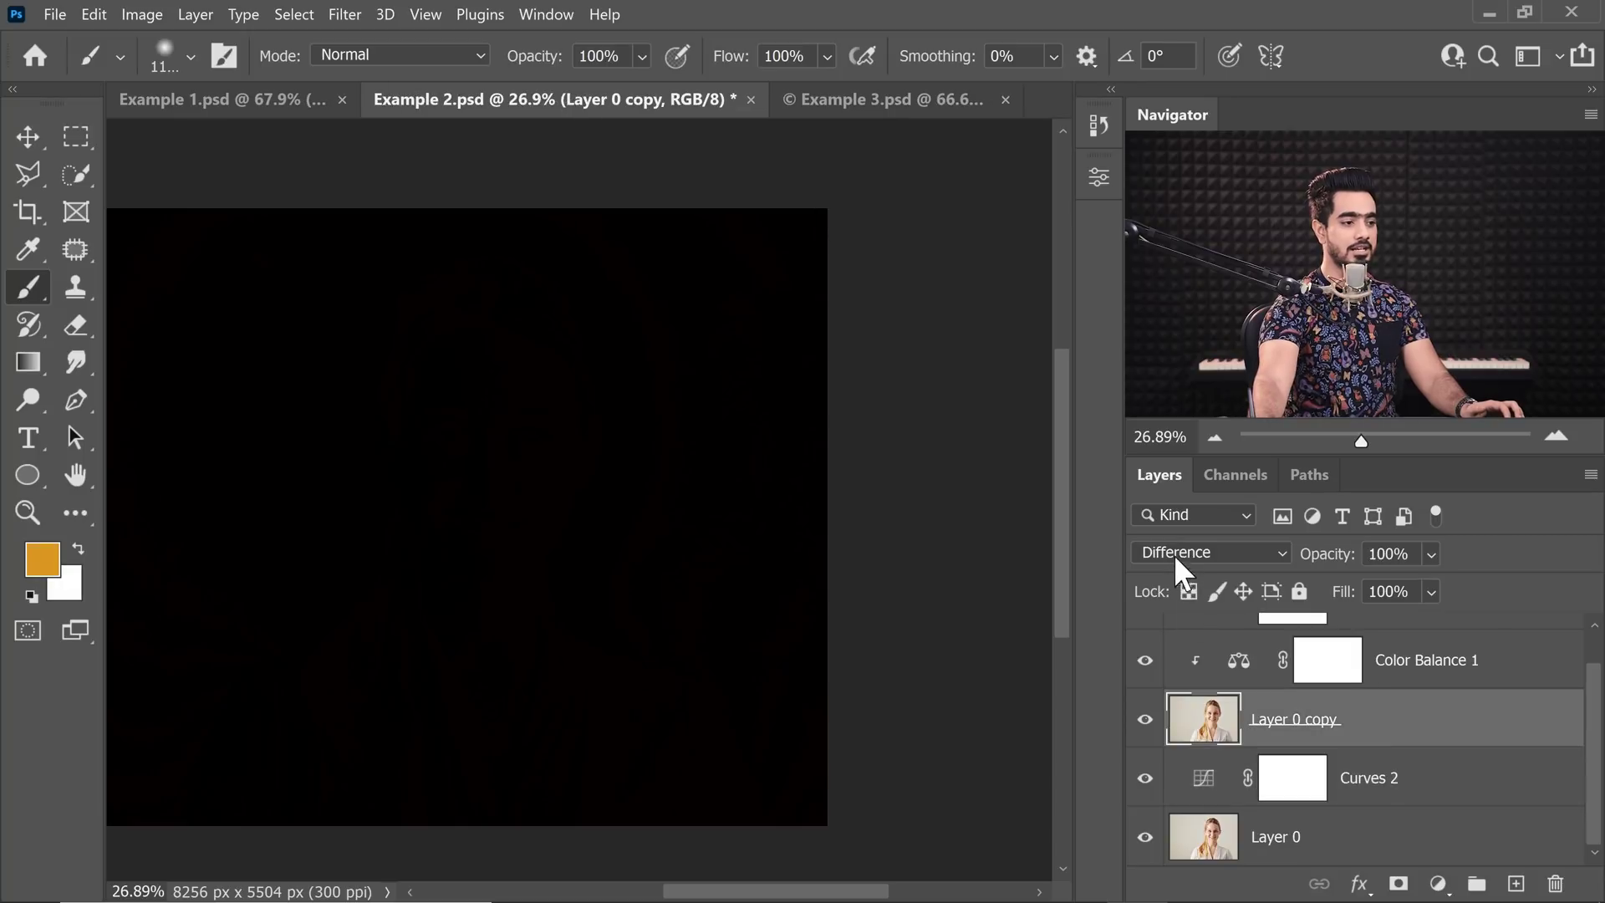
{"action": "left_click", "coordinate": [1173, 554]}
{"action": "key", "text": "Escape"}
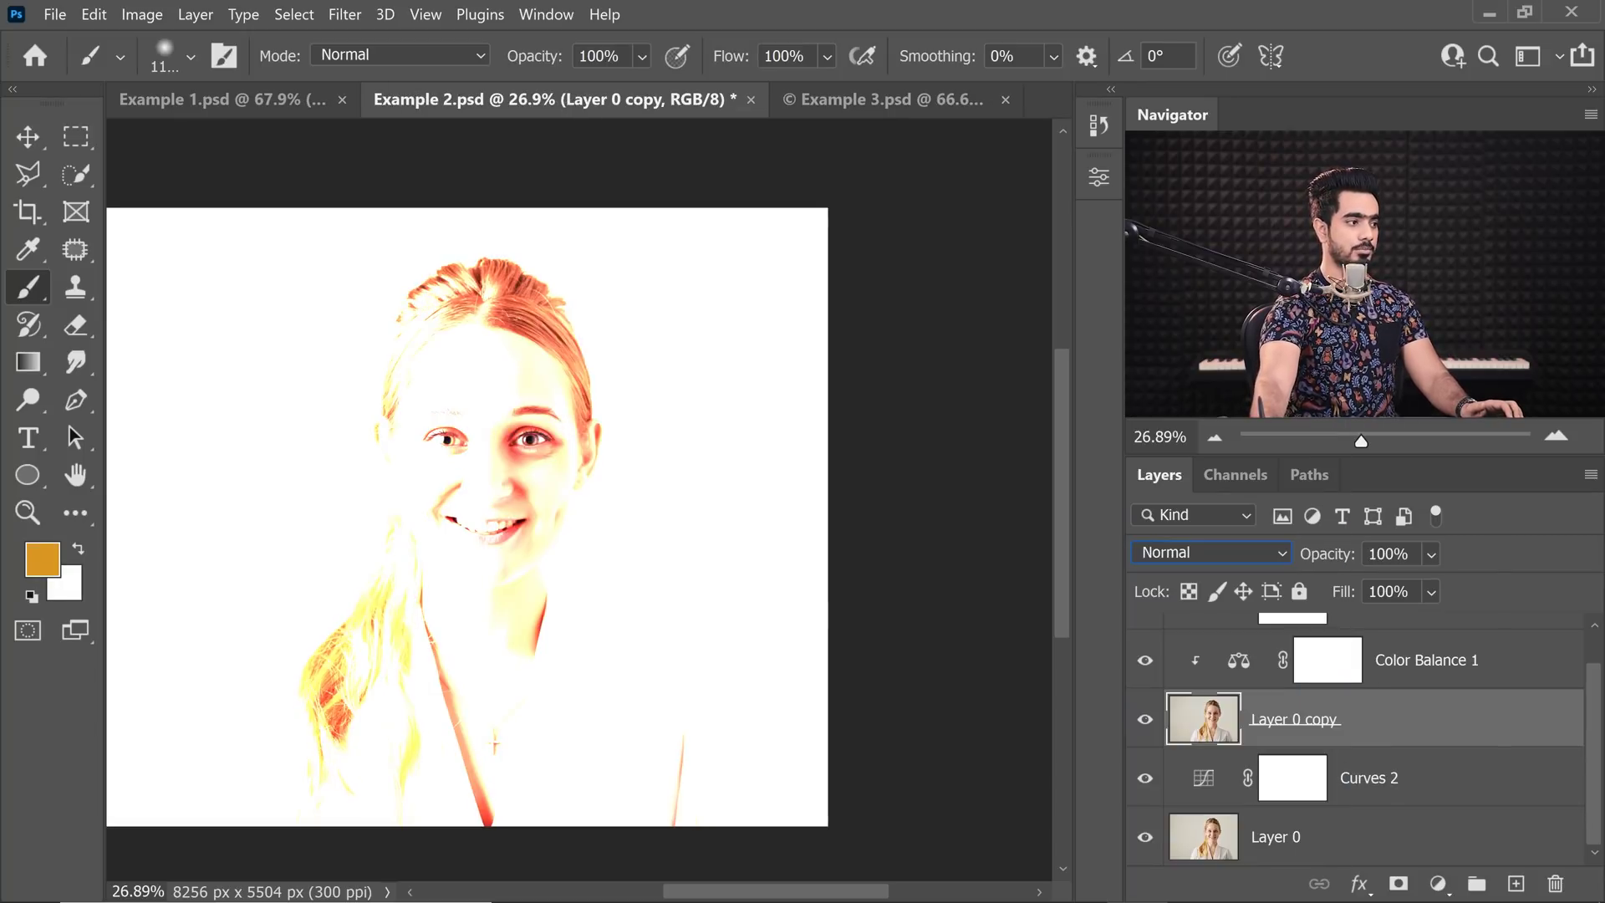
{"action": "scroll", "coordinate": [1588, 727], "scroll_direction": "up", "scroll_amount": 1}
{"action": "left_click", "coordinate": [1145, 643]}
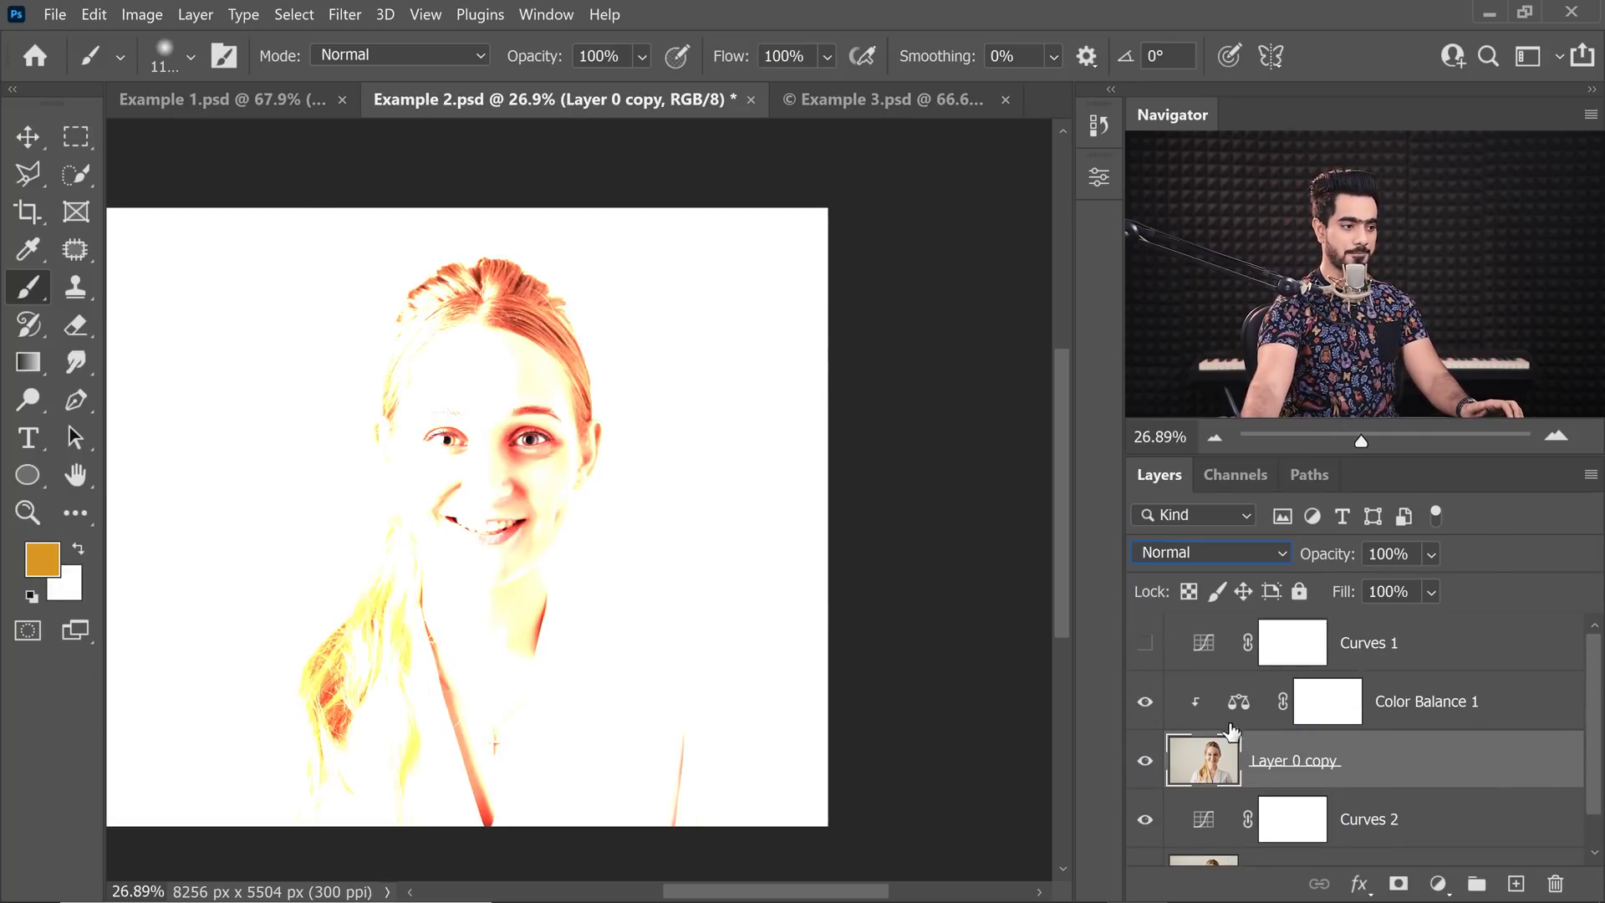
Compare the Color Balance and Curves versions on the woman's face by toggling the visibility of Layer 0 copy
{"action": "scroll", "coordinate": [513, 473], "scroll_direction": "up", "scroll_amount": 5}
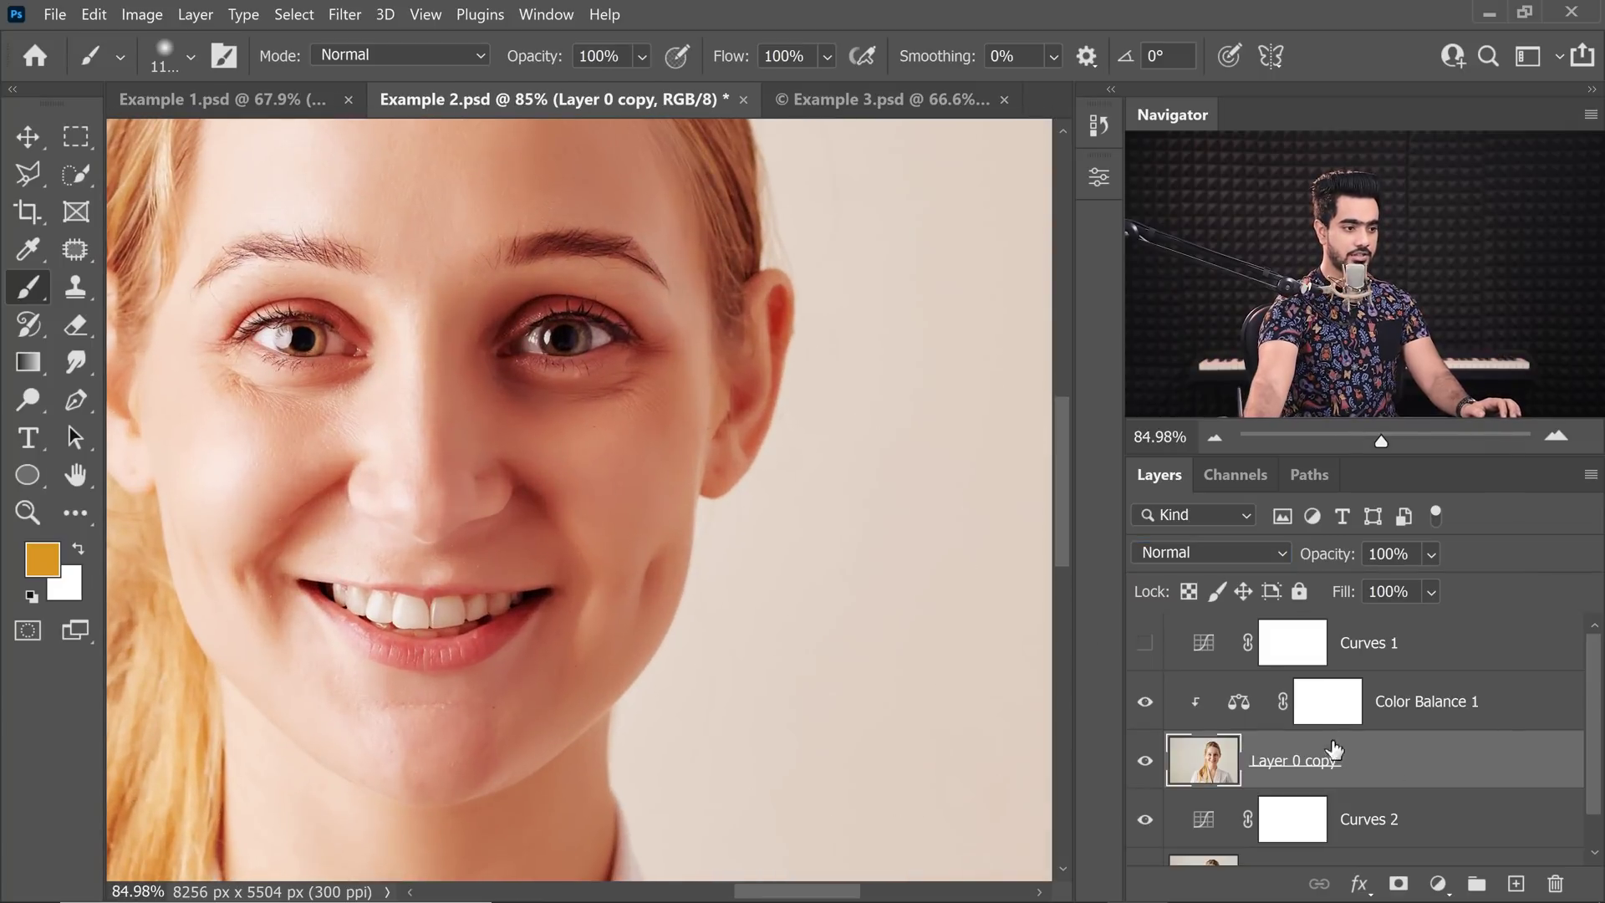
{"action": "left_click", "coordinate": [1146, 762]}
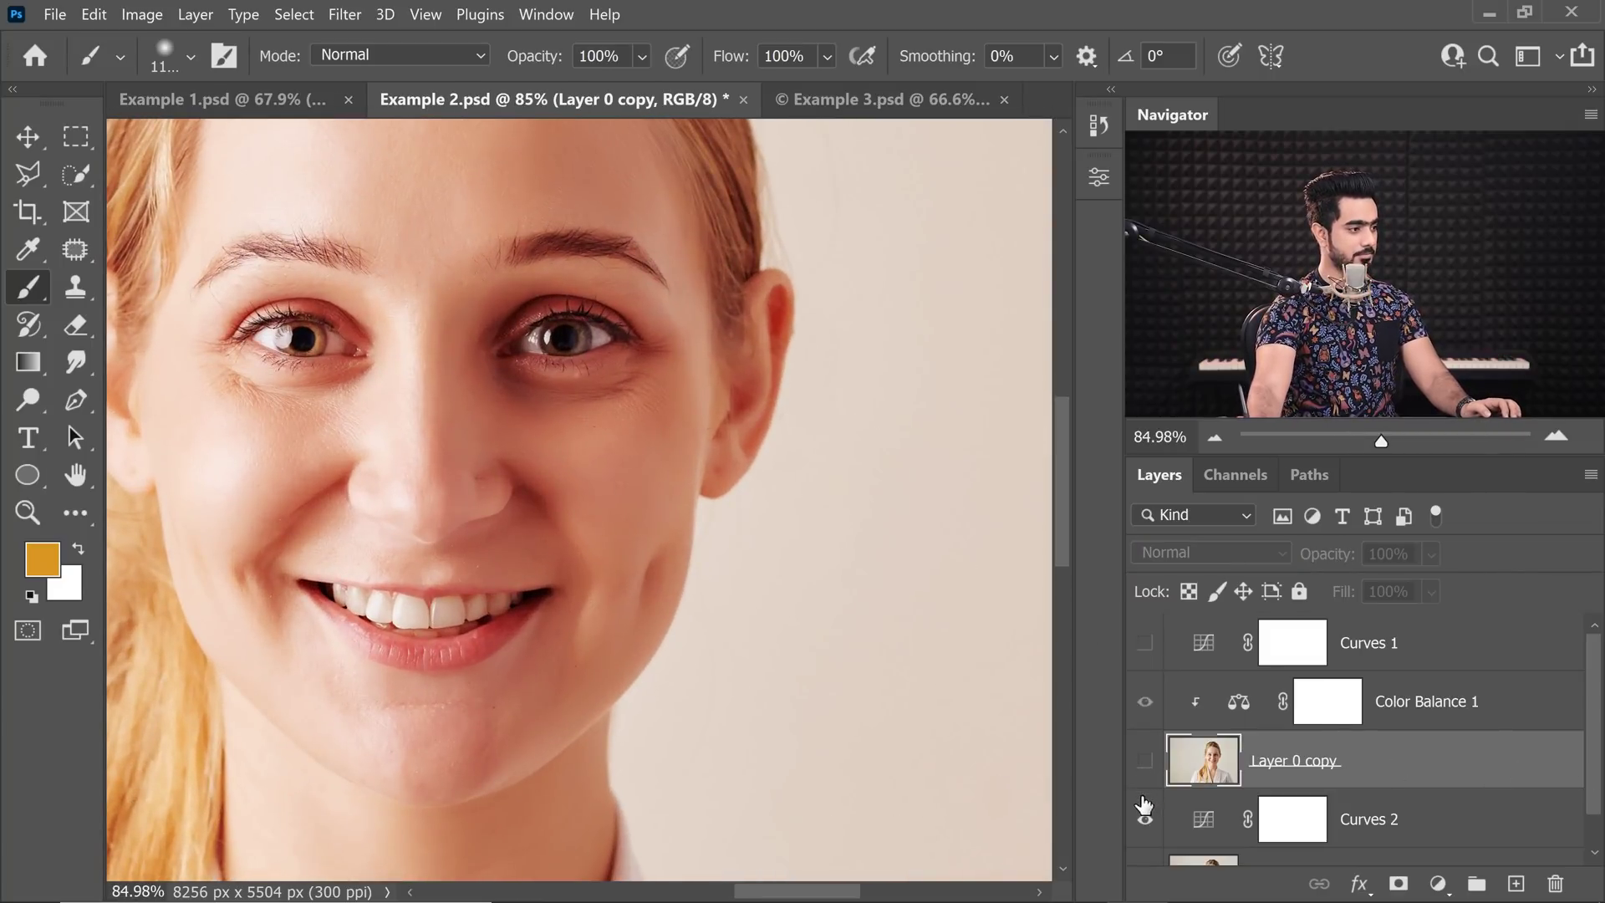
{"action": "left_click", "coordinate": [1143, 764]}
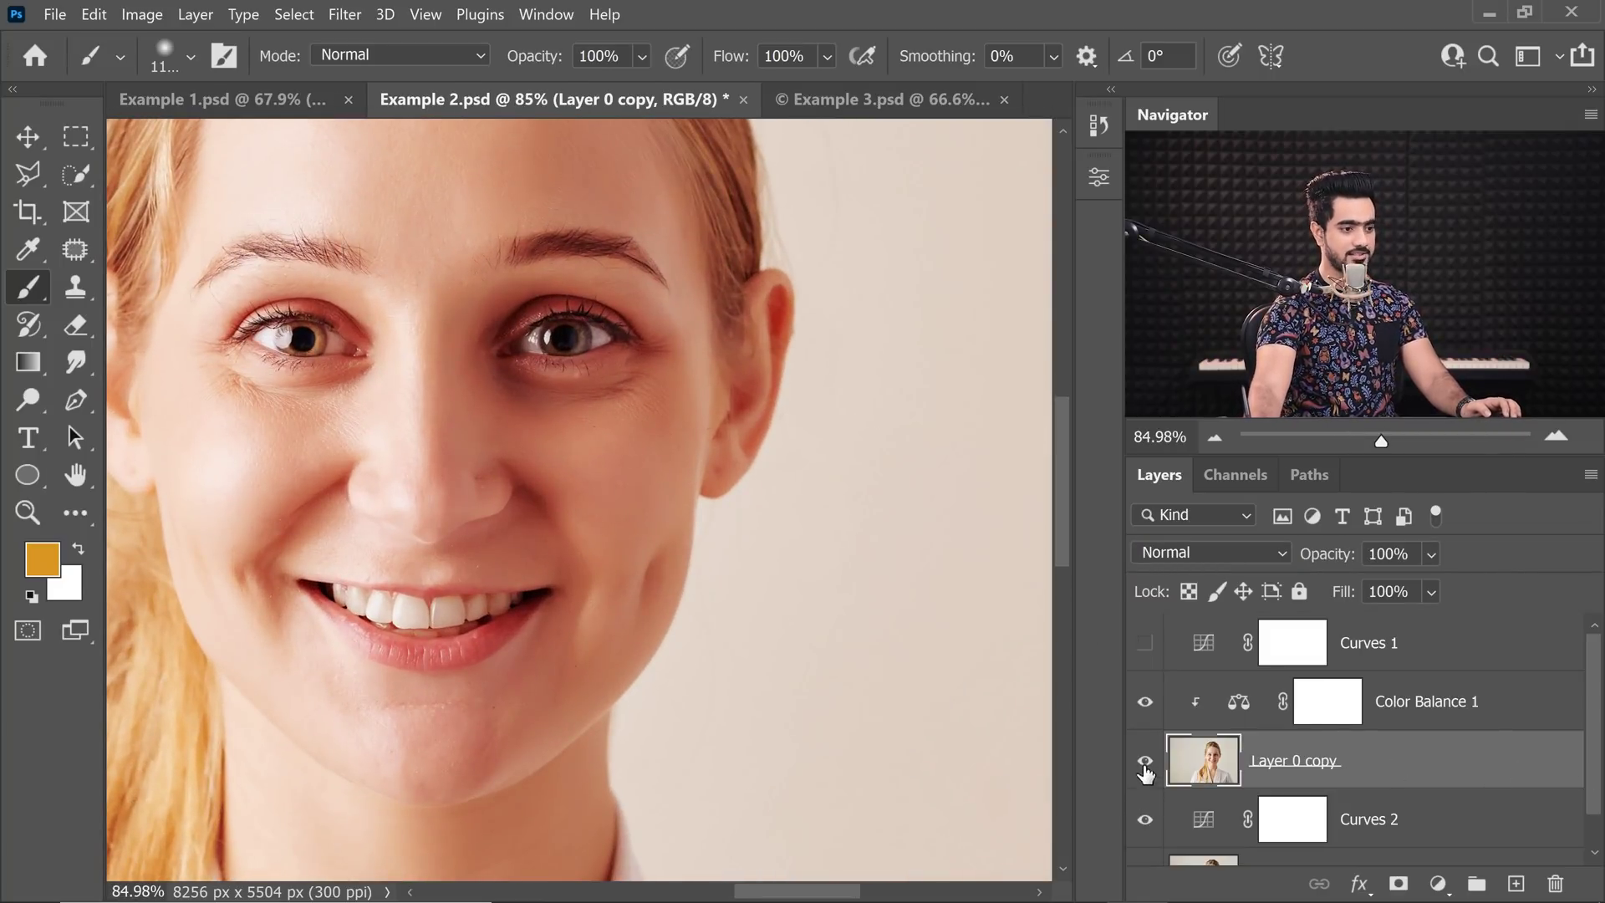
{"action": "left_click", "coordinate": [1144, 762]}
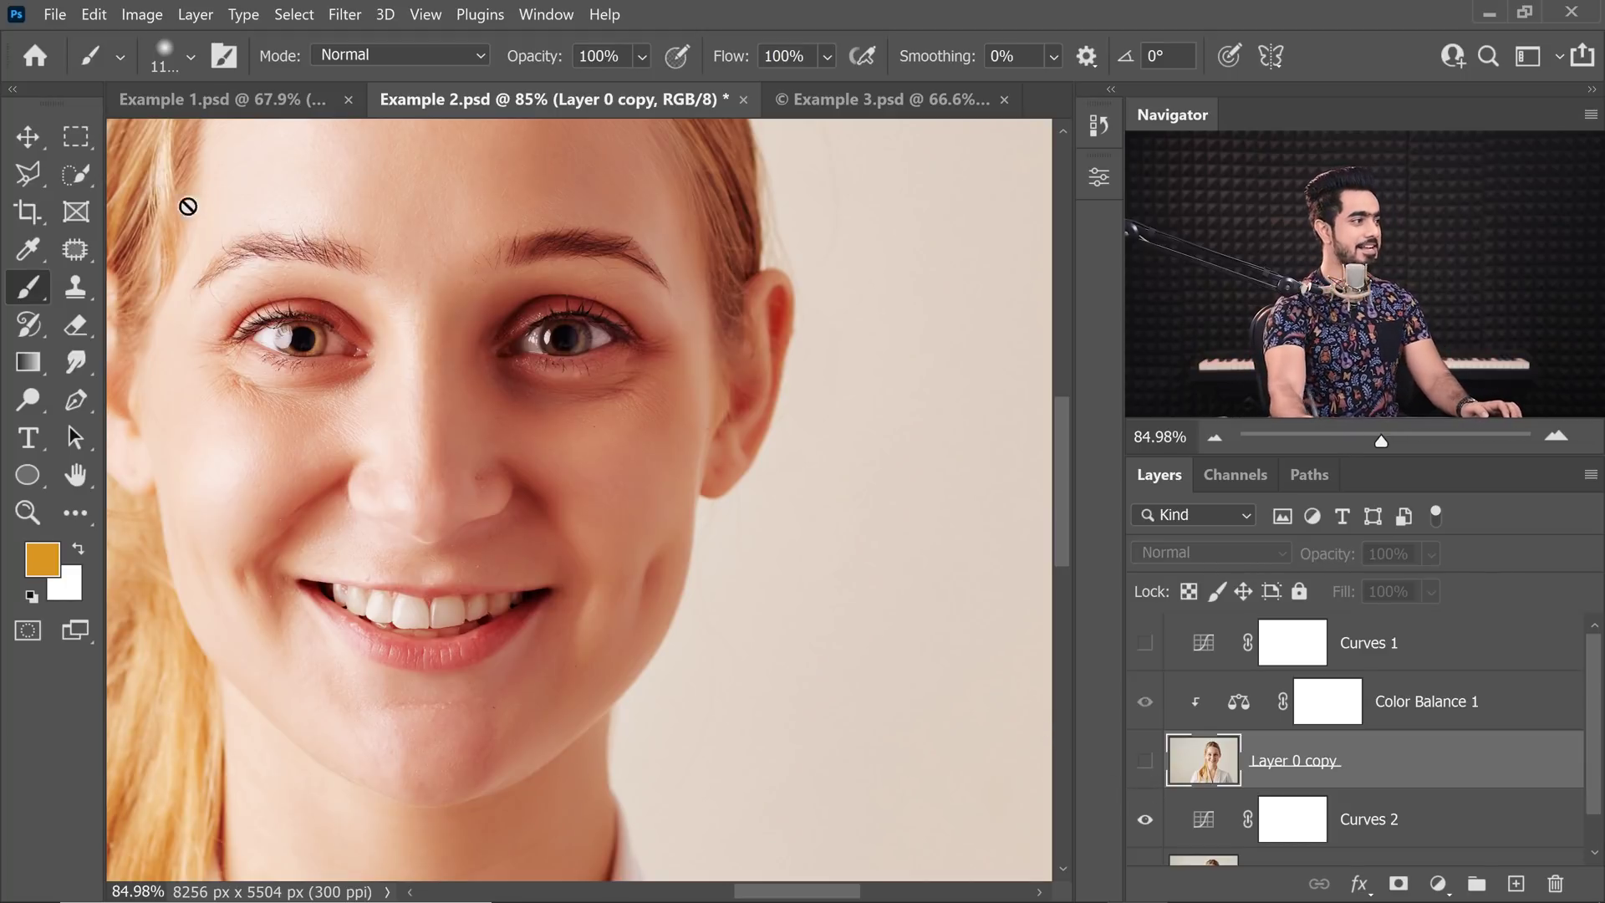
Switch to Example 1.psd, fit the photo in view, and reset its Color Balance 1 and Curves 1 adjustments to their defaults
{"action": "left_click", "coordinate": [263, 105]}
{"action": "key", "text": "ctrl+0"}
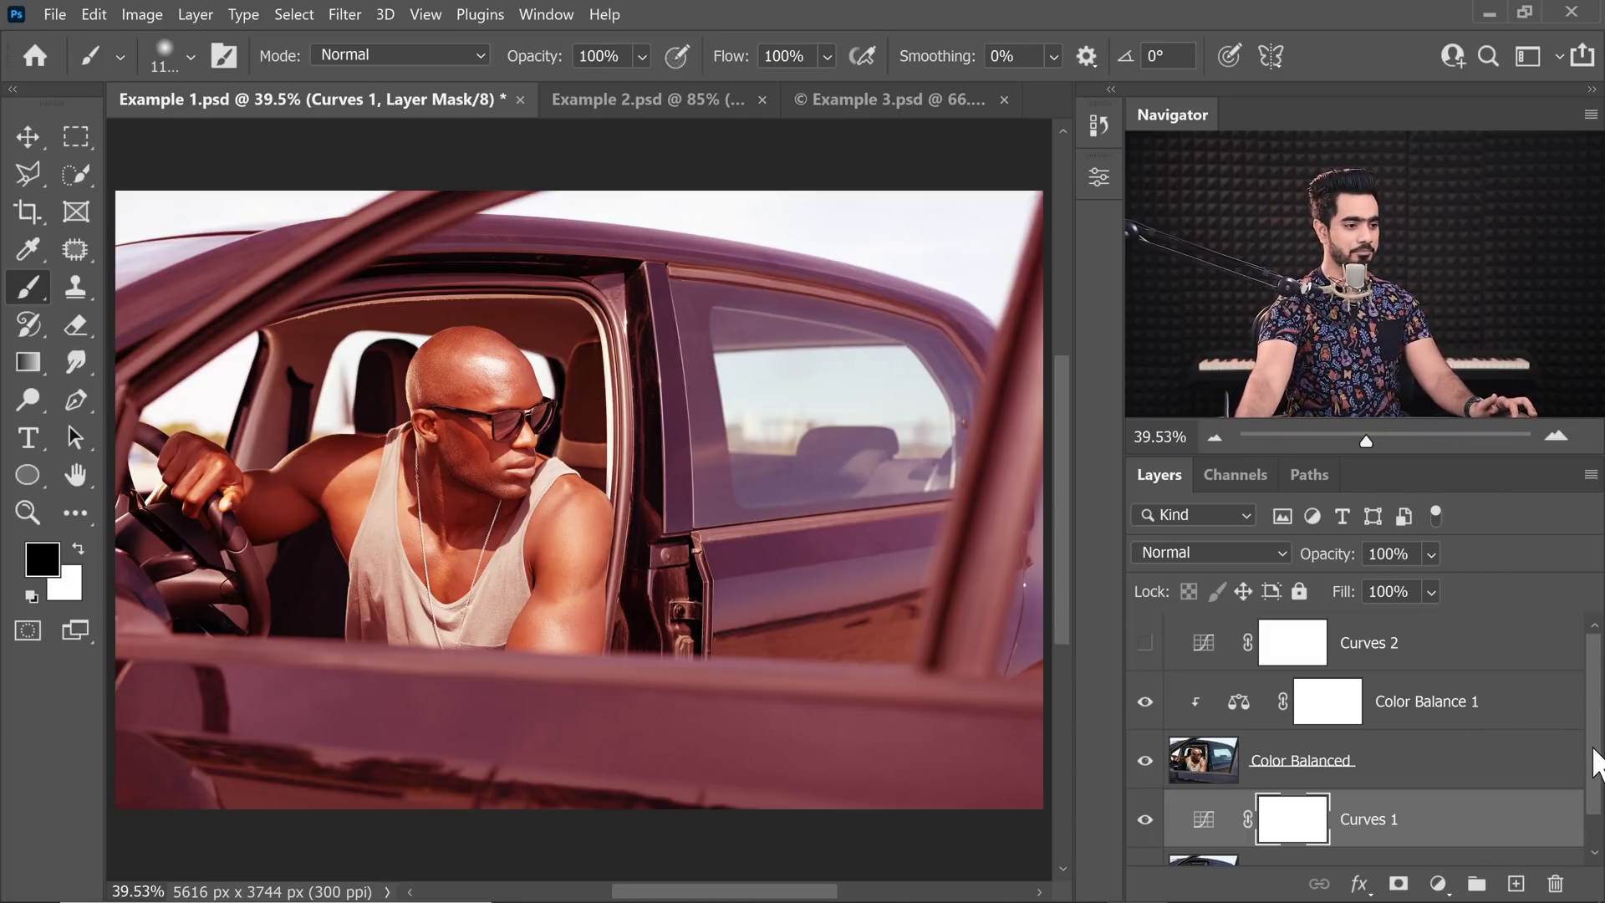
{"action": "double_click", "coordinate": [1240, 713]}
{"action": "left_click", "coordinate": [939, 669]}
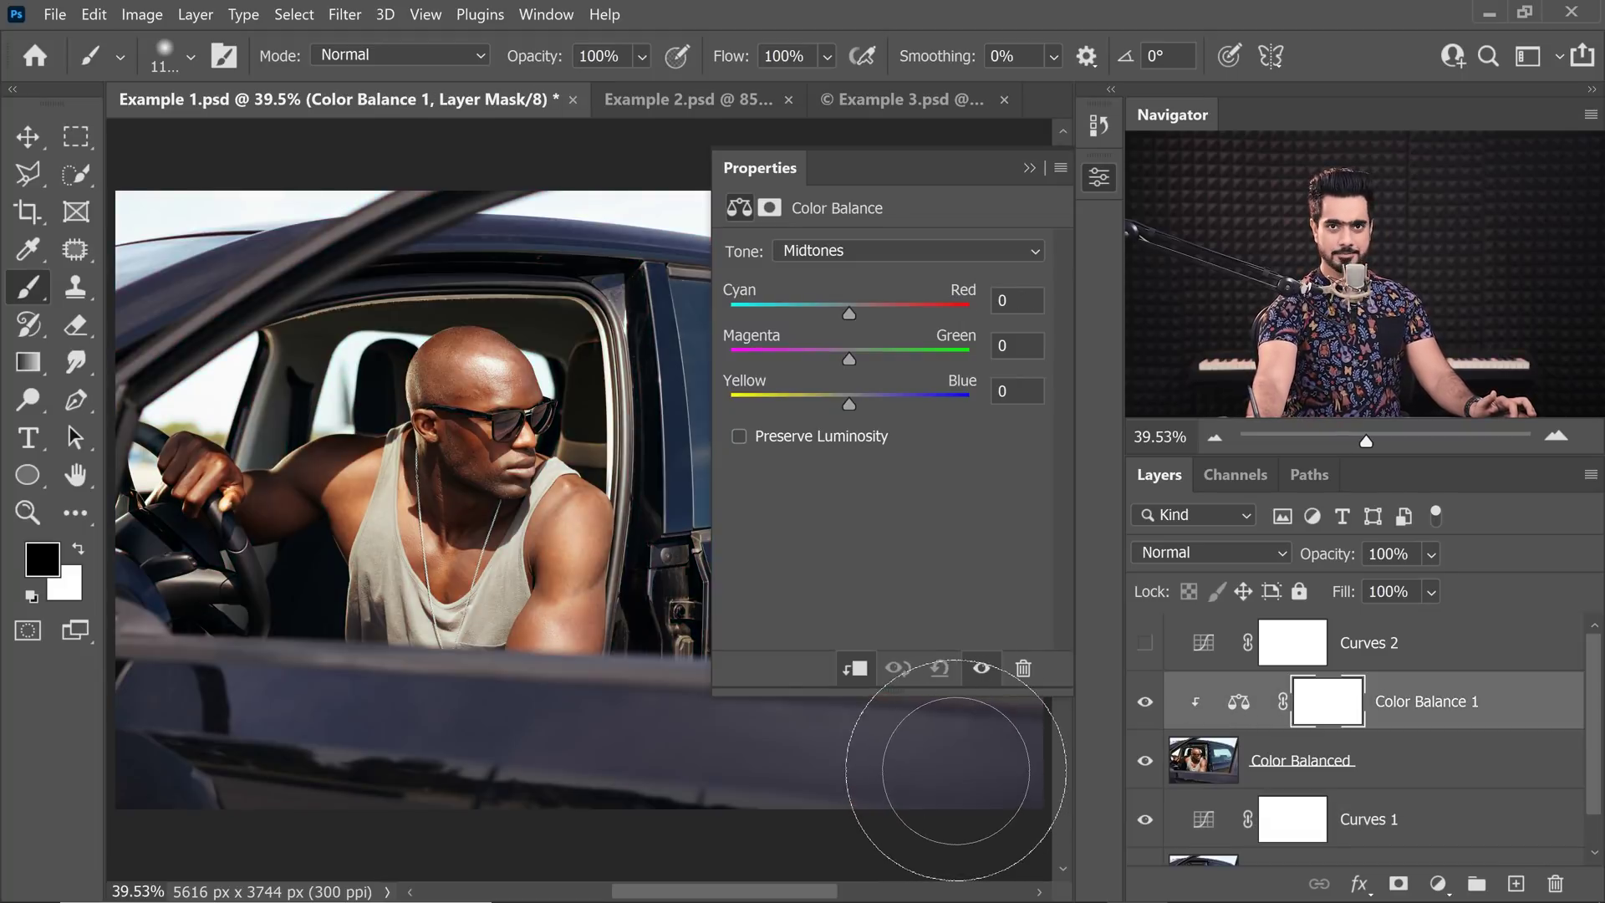
{"action": "scroll", "coordinate": [1505, 774], "scroll_direction": "down", "scroll_amount": 2}
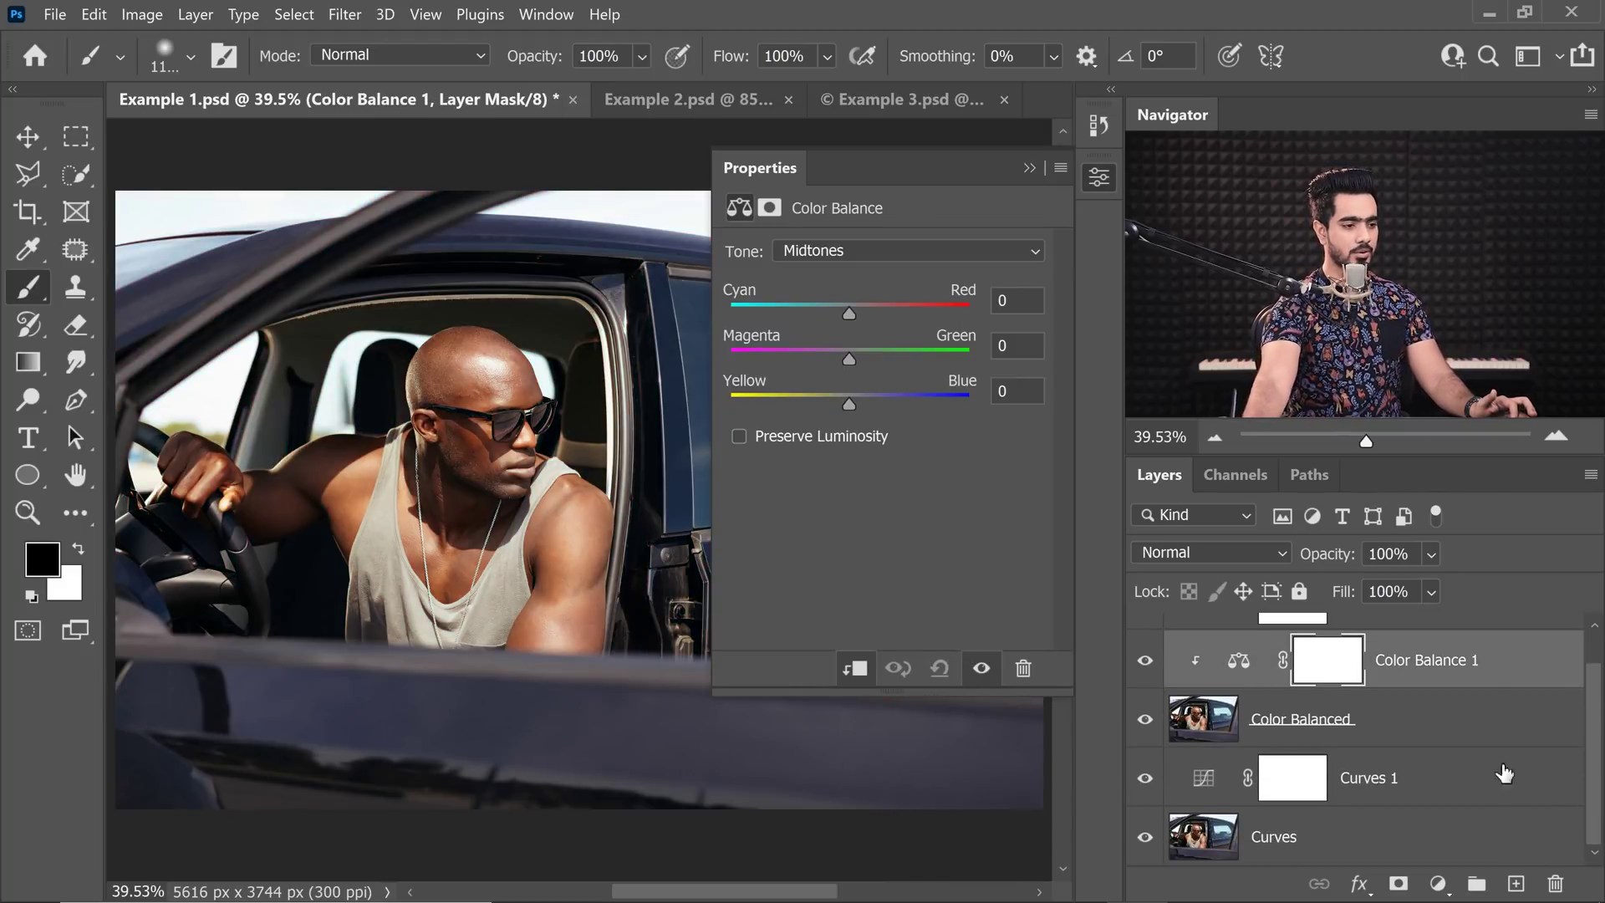
{"action": "left_click", "coordinate": [1201, 784]}
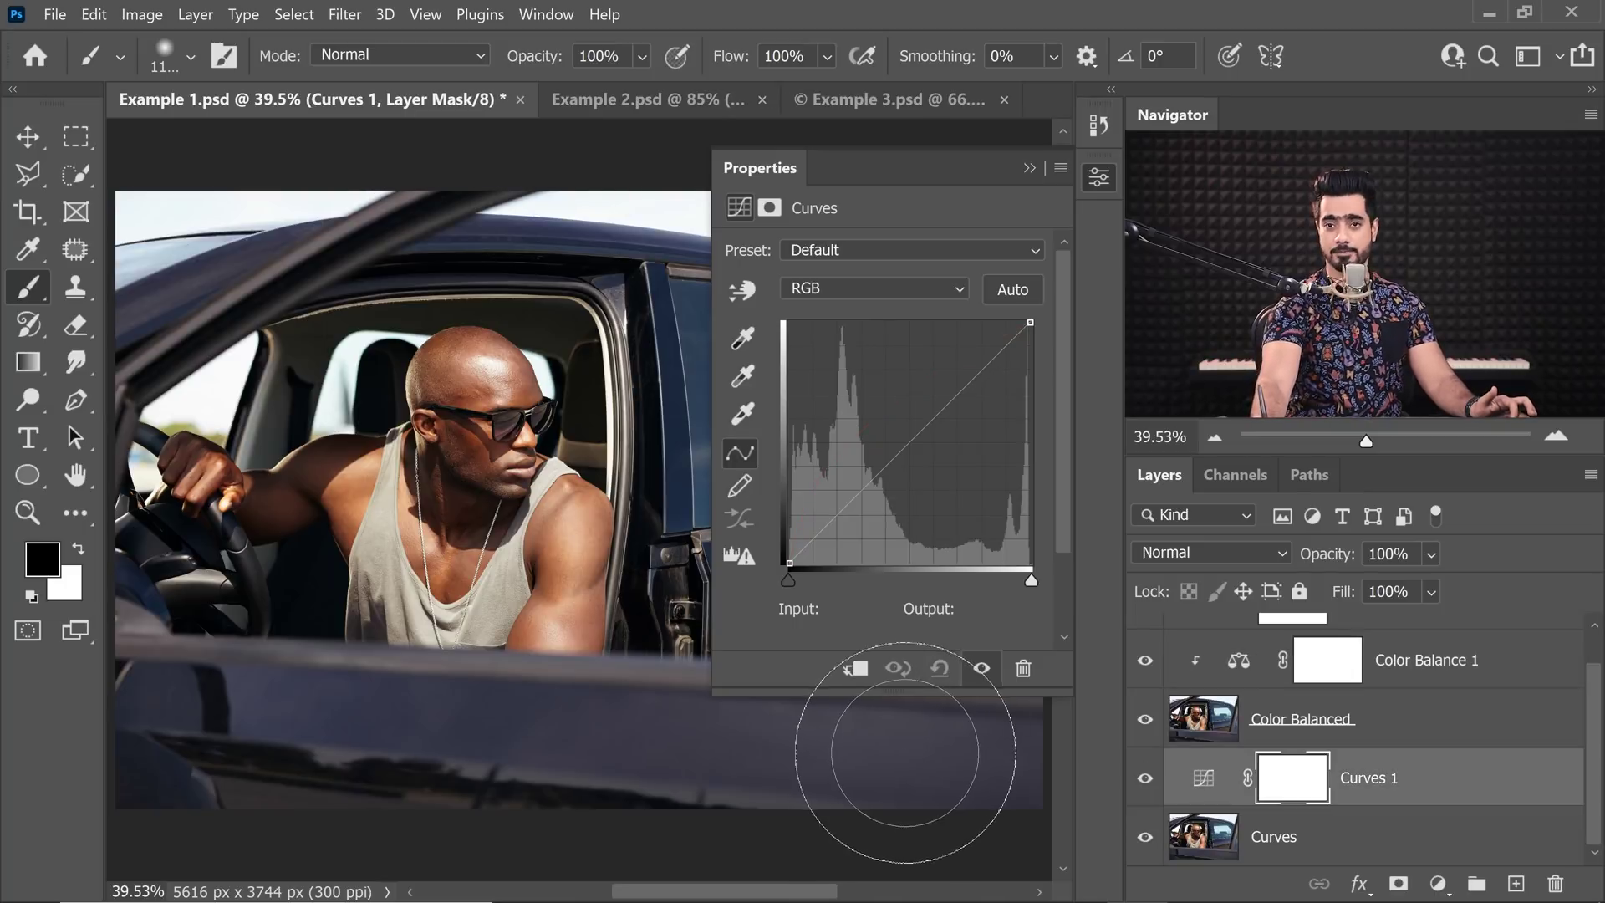
Set the Shadows Cyan–Red value of the Color Balance 1 adjustment to +100
{"action": "scroll", "coordinate": [1596, 740], "scroll_direction": "up", "scroll_amount": 2}
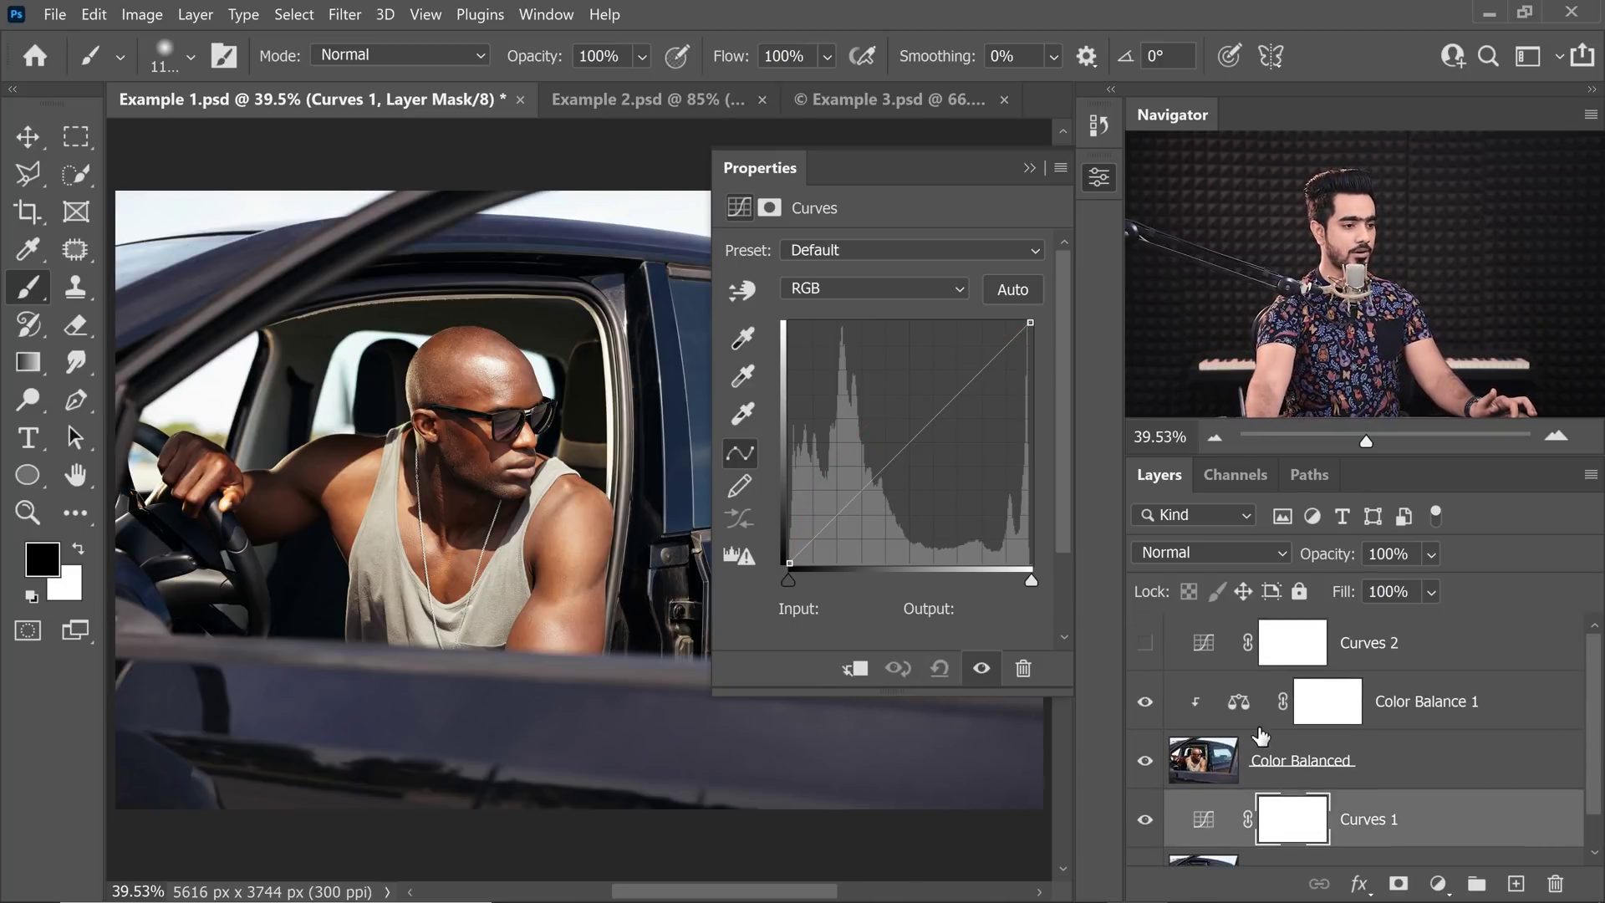
{"action": "left_click", "coordinate": [1237, 702]}
{"action": "left_click", "coordinate": [819, 253]}
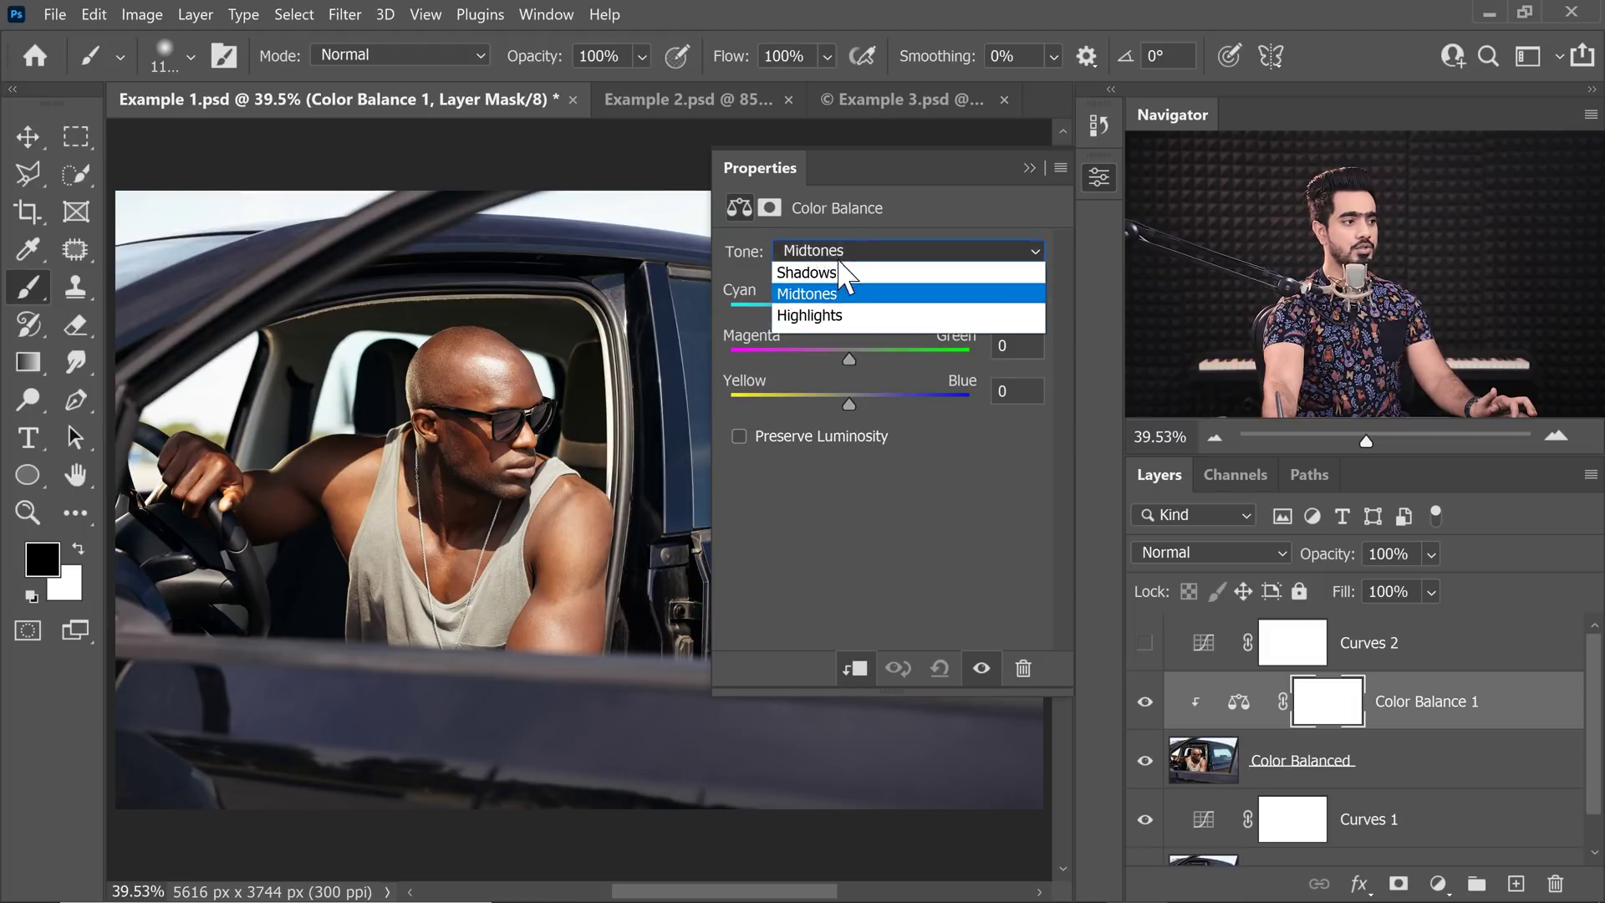
{"action": "left_click", "coordinate": [838, 271]}
{"action": "left_click_drag", "start_coordinate": [850, 316], "coordinate": [981, 311]}
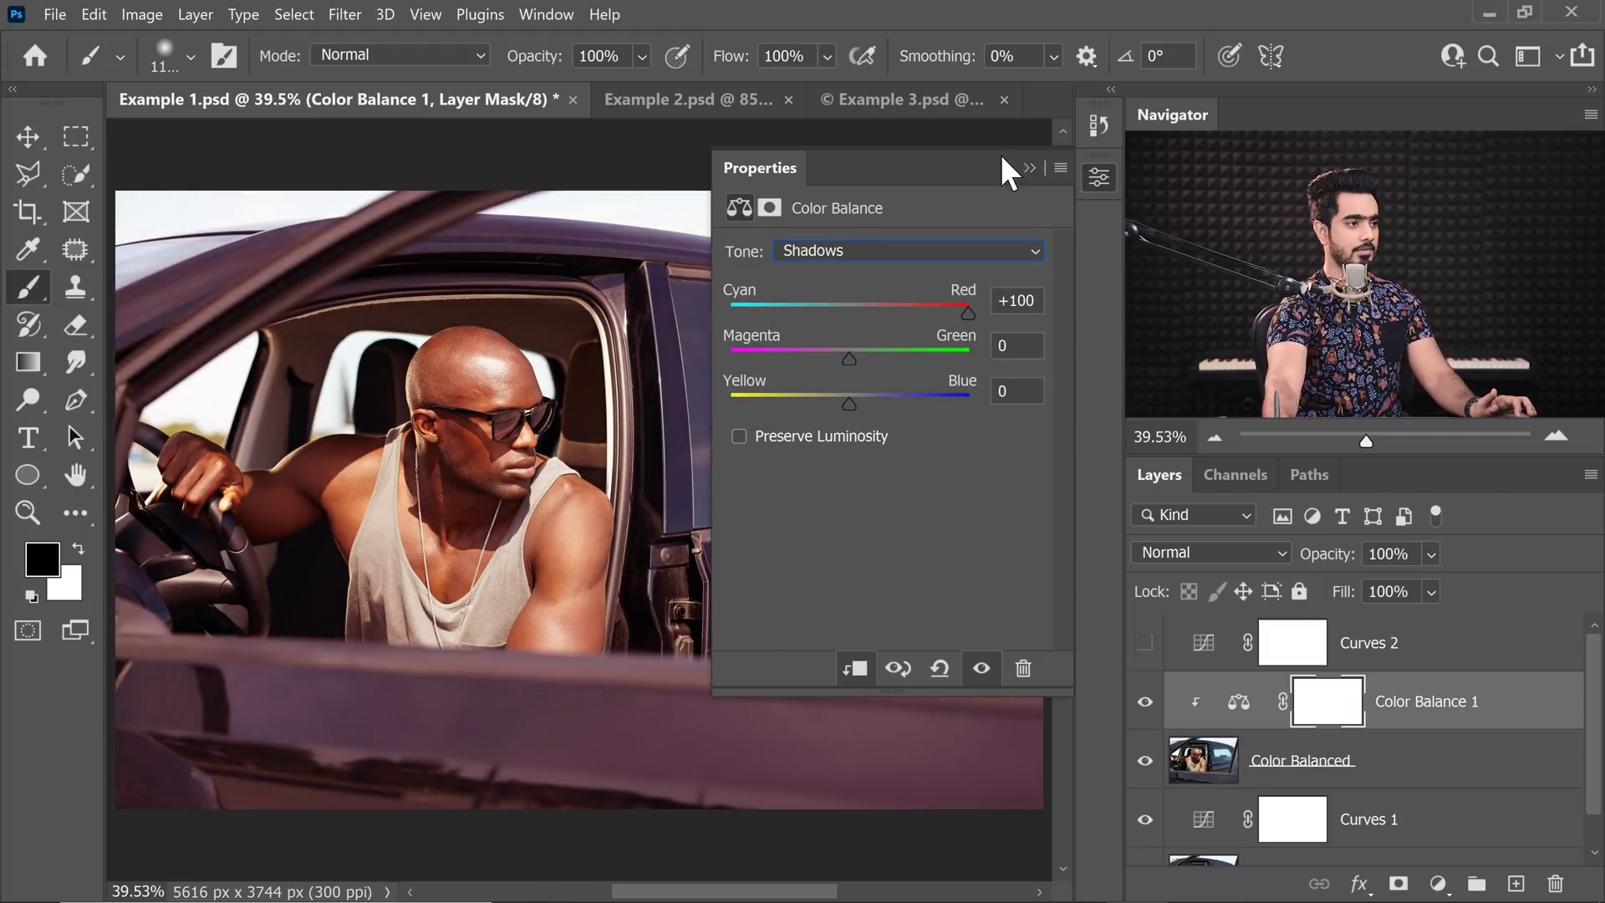
{"action": "left_click", "coordinate": [1030, 169]}
Set the Color Balanced layer's blend mode to Difference and show the Curves 2 amplifier layer
{"action": "left_click", "coordinate": [1379, 761]}
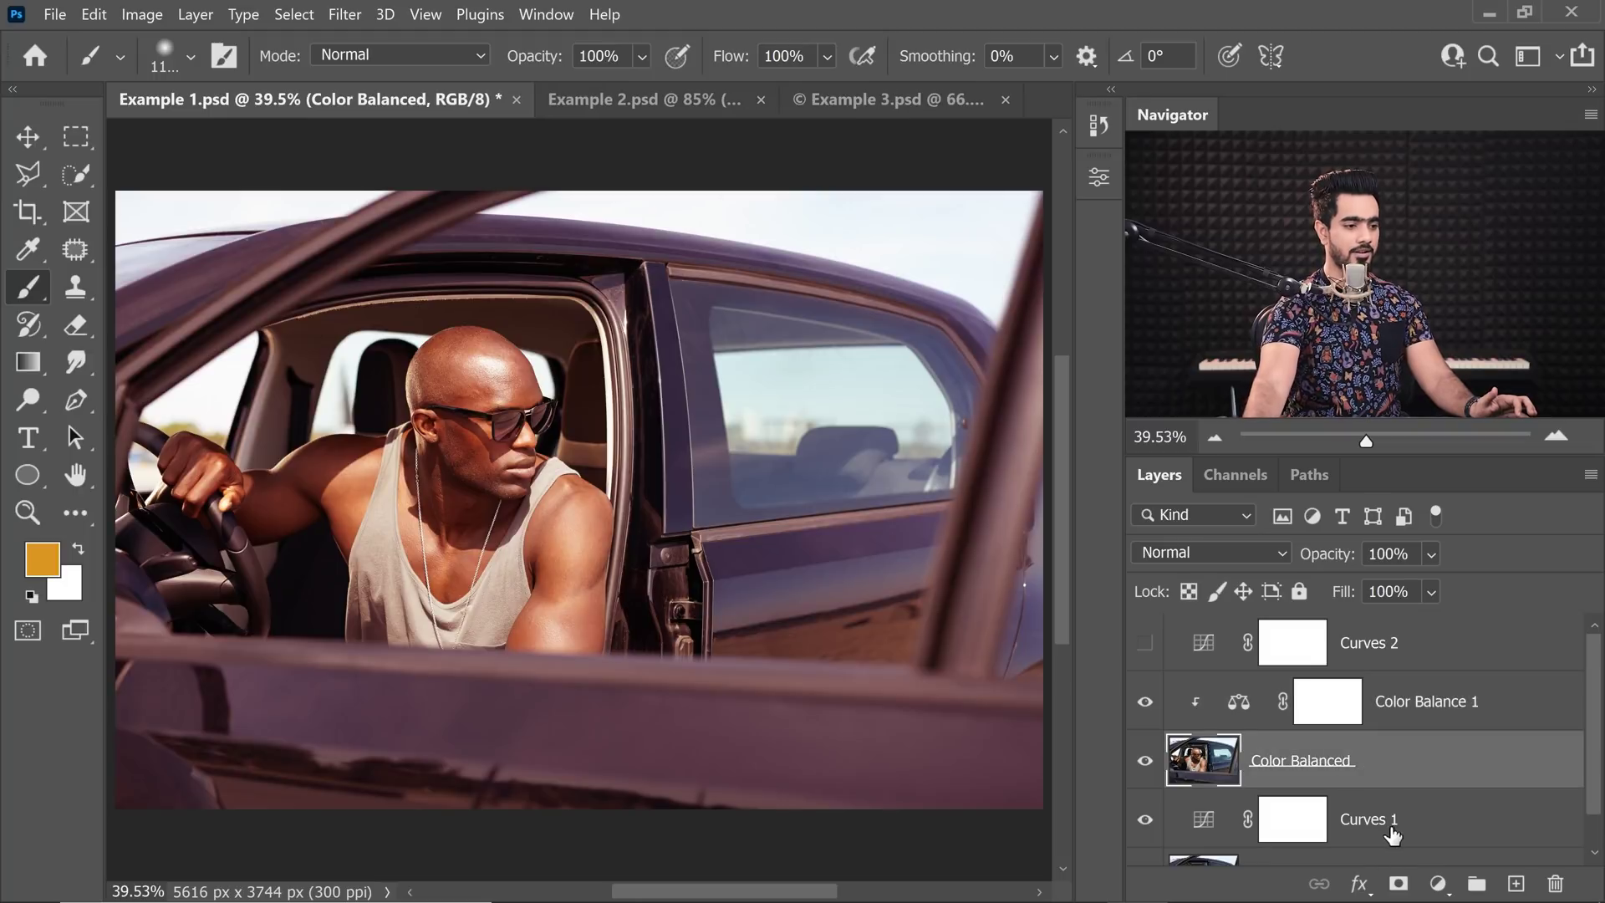
{"action": "left_click", "coordinate": [1195, 547]}
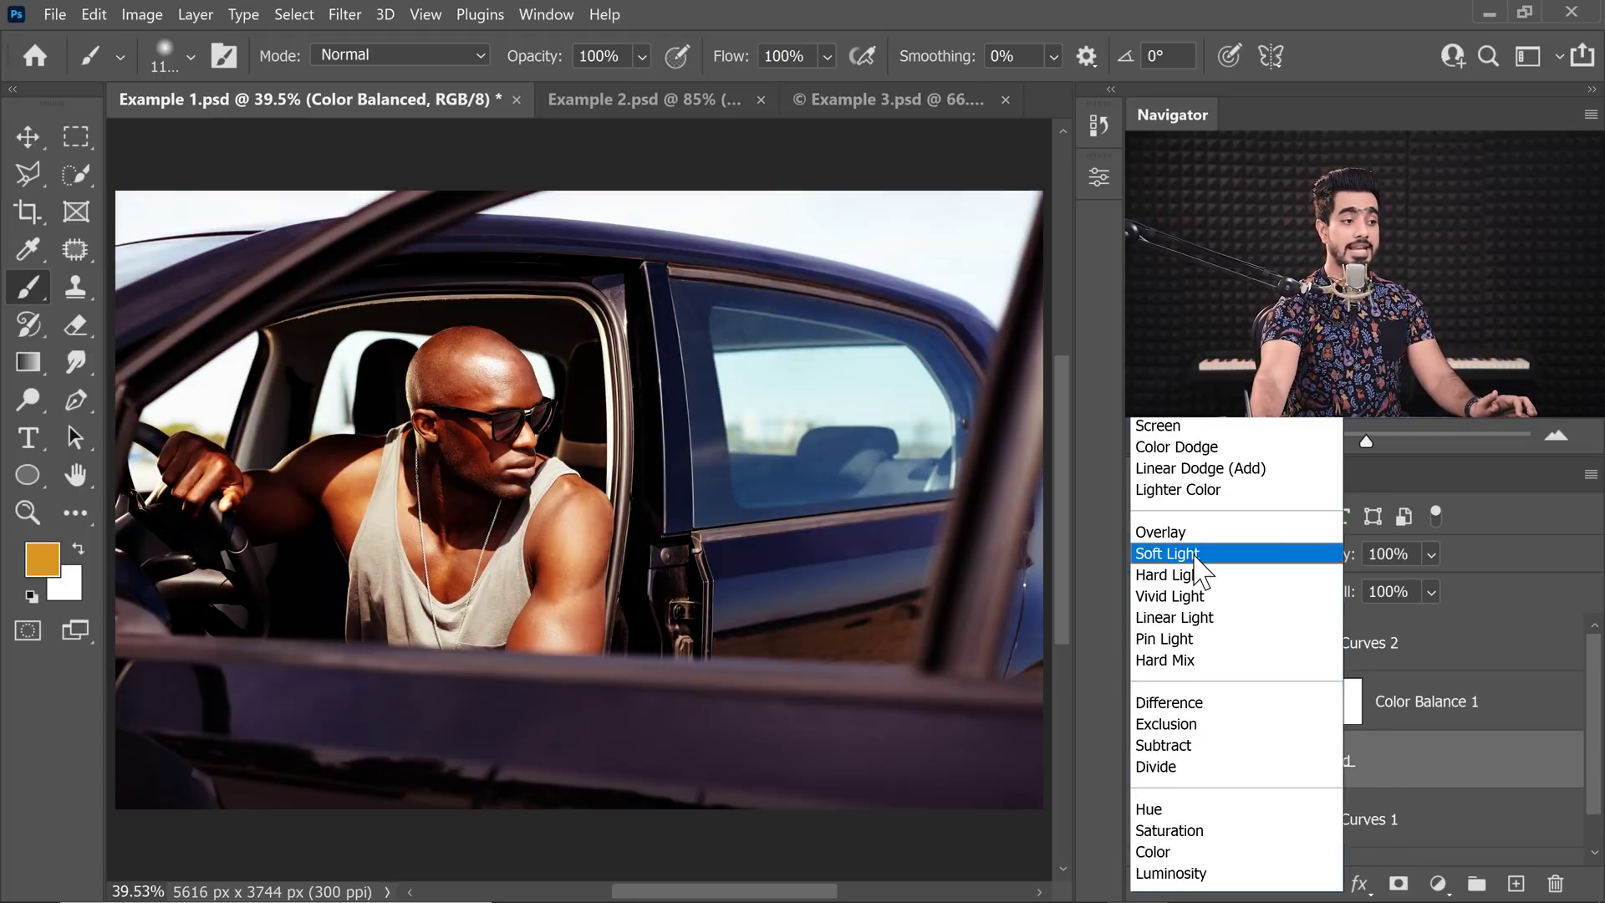
{"action": "left_click", "coordinate": [1204, 705]}
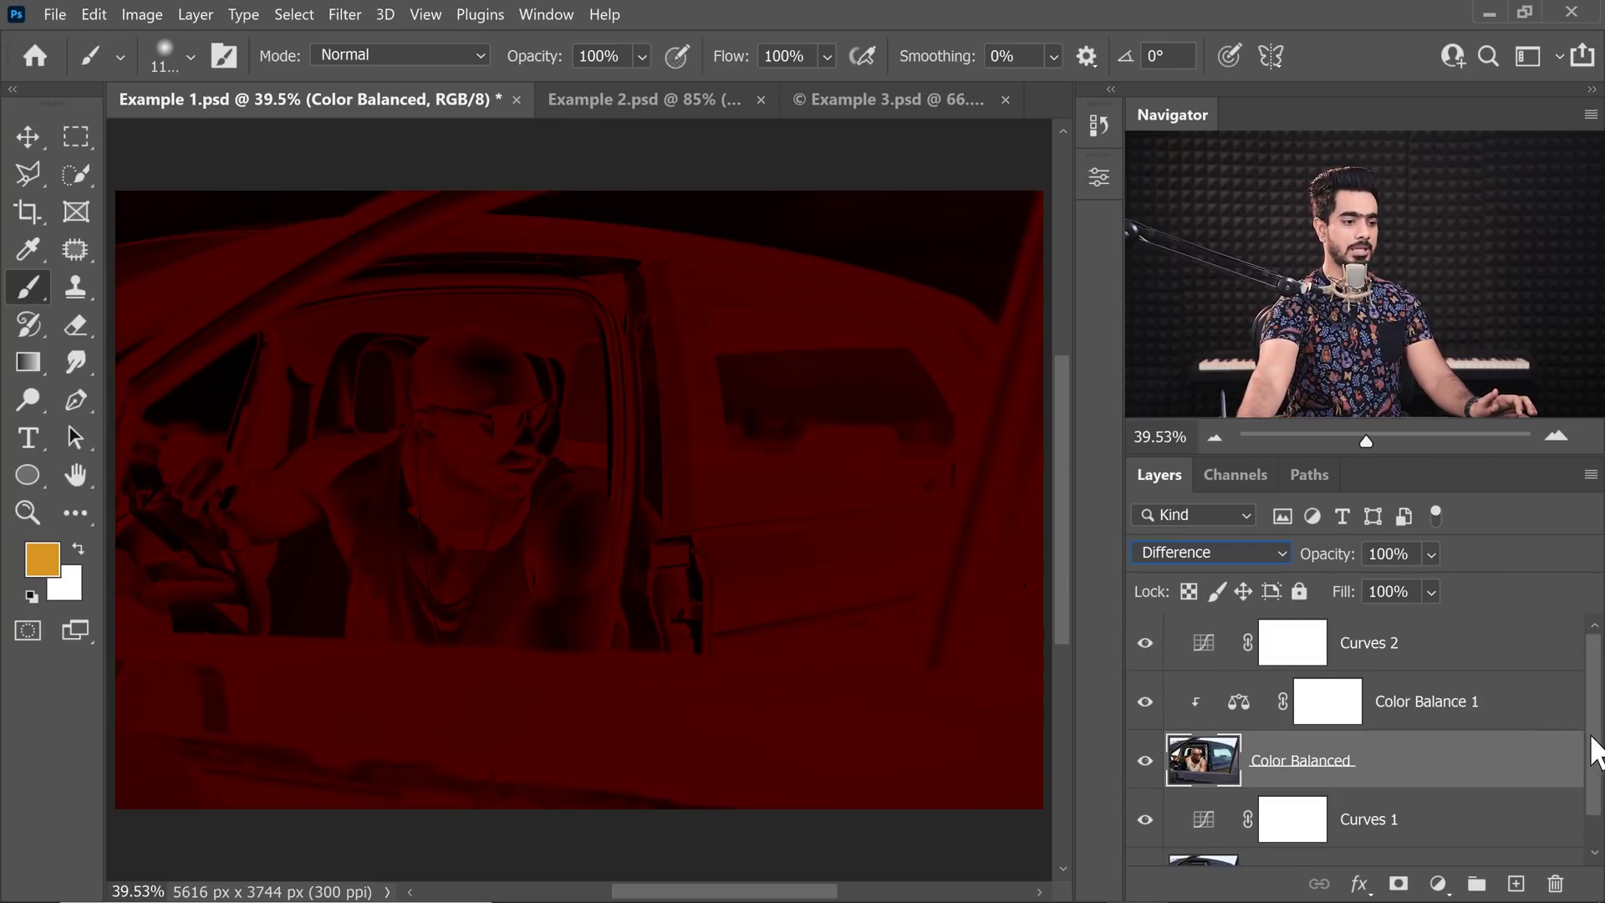
Raise Curves 1's Red curve at input 58 using on-image adjustment on the car door, reducing the difference
{"action": "scroll", "coordinate": [1594, 736], "scroll_direction": "down", "scroll_amount": 1}
{"action": "left_click", "coordinate": [1204, 774]}
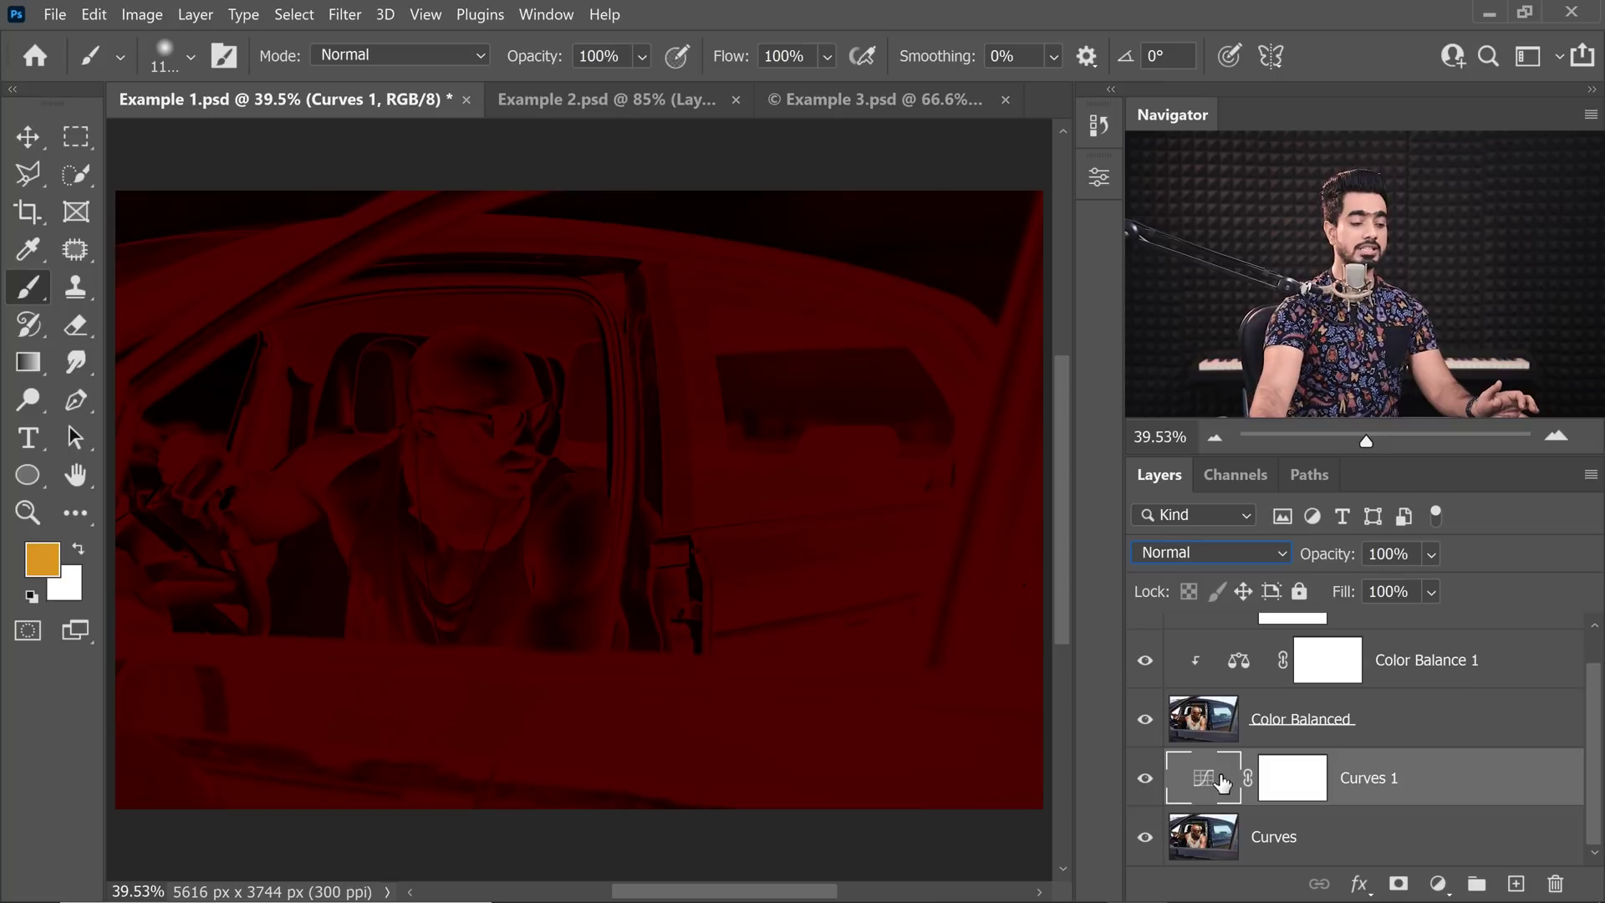
{"action": "double_click", "coordinate": [1191, 786]}
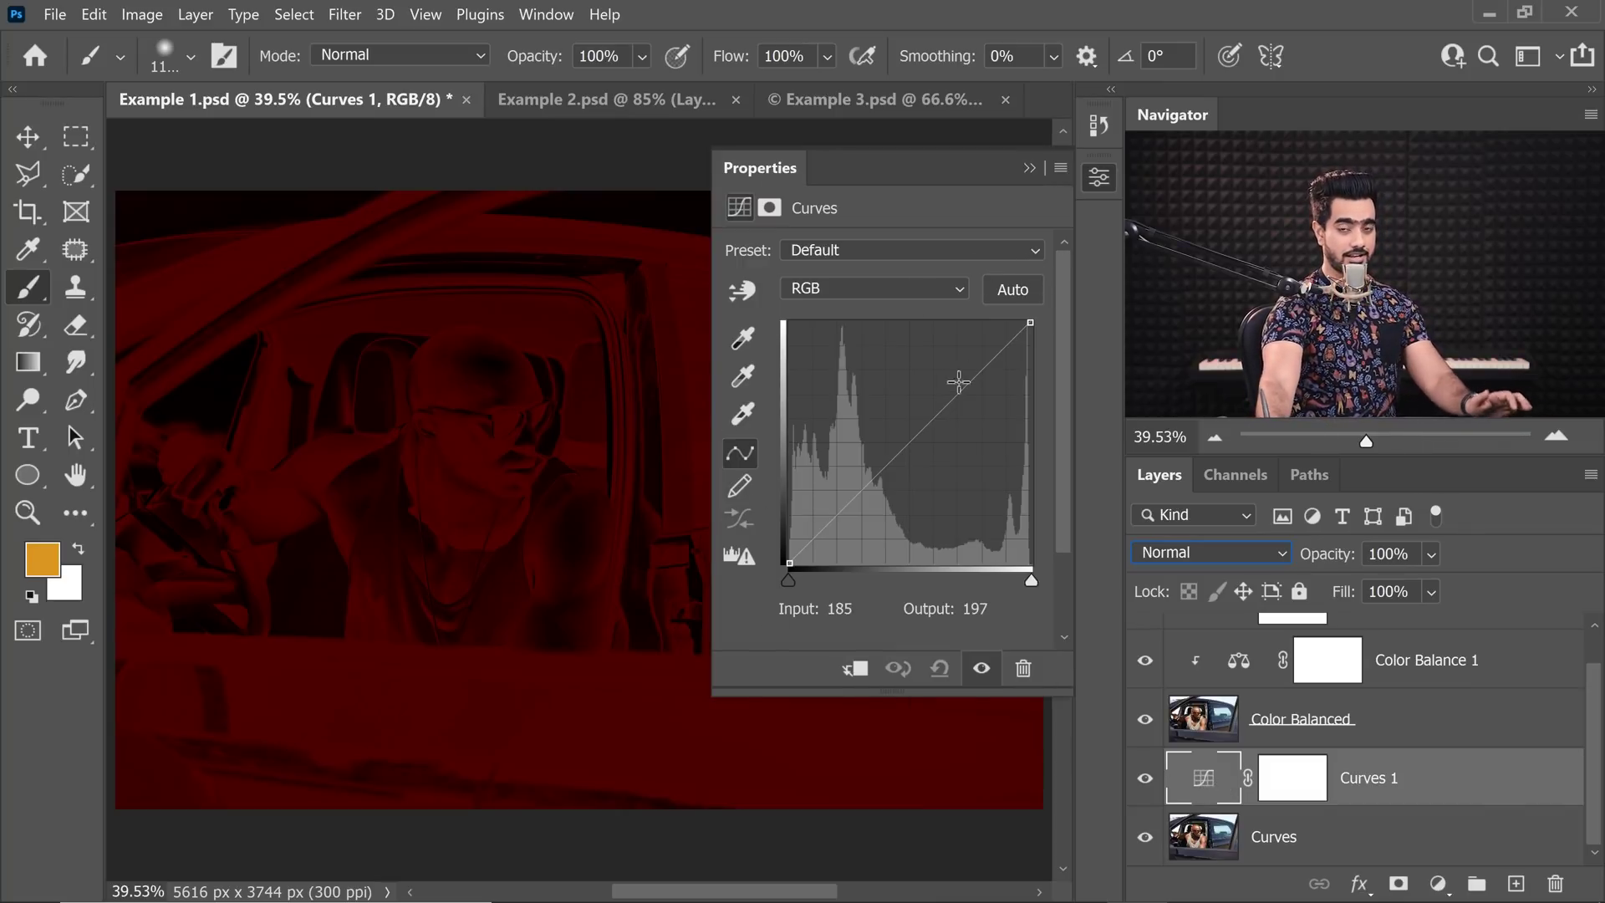
{"action": "left_click", "coordinate": [848, 288]}
{"action": "left_click", "coordinate": [820, 333]}
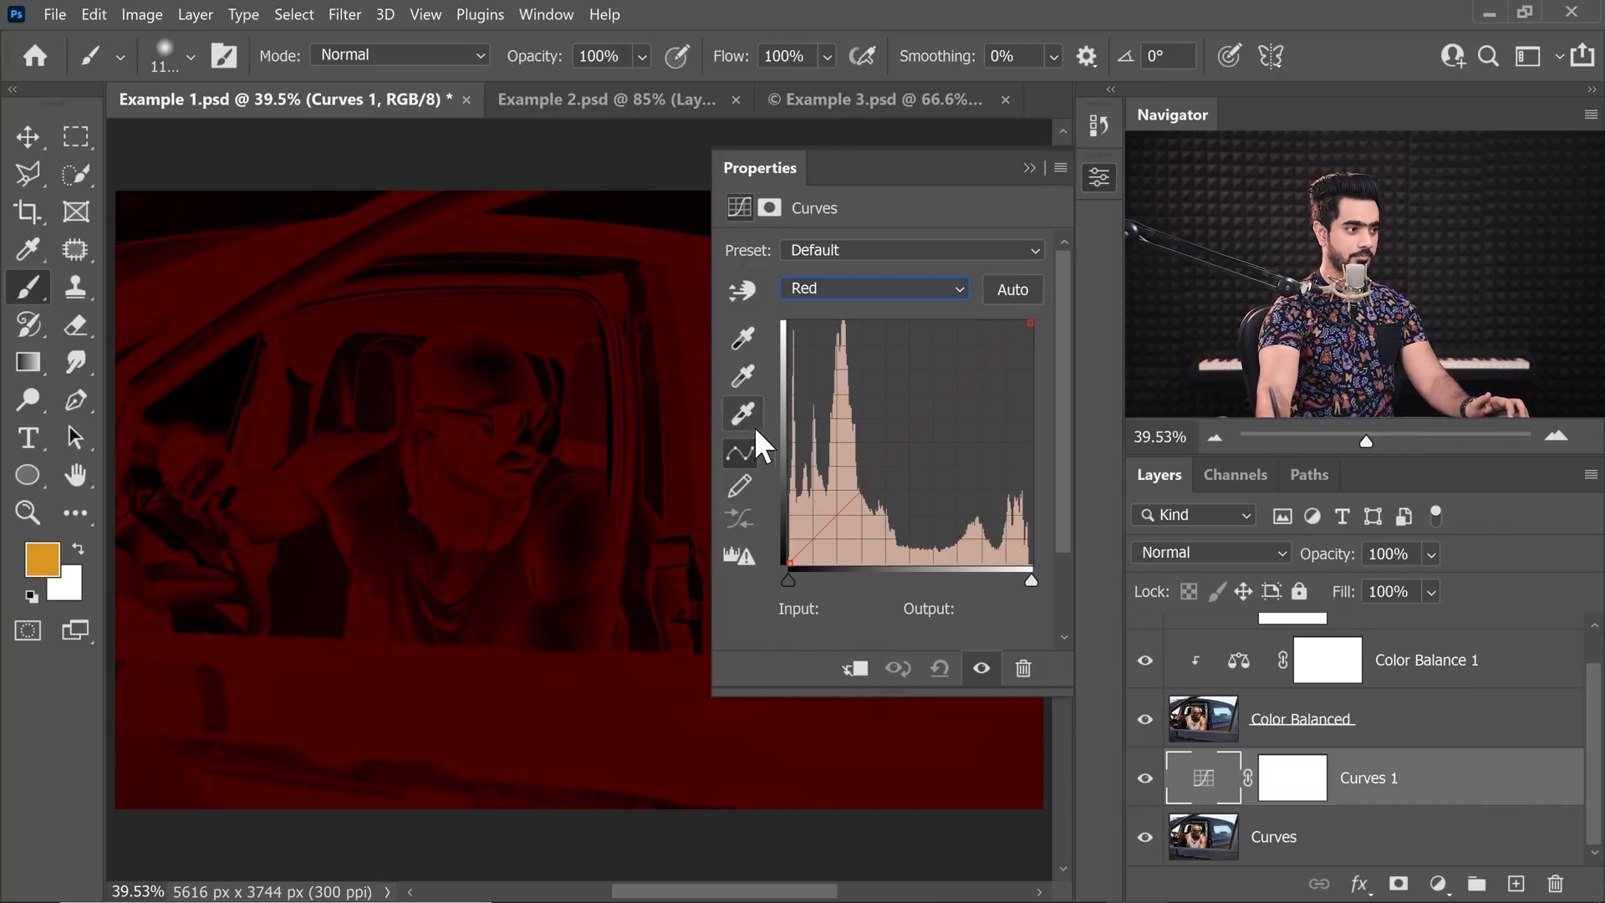
{"action": "left_click", "coordinate": [742, 290]}
{"action": "scroll", "coordinate": [486, 440], "scroll_direction": "up", "scroll_amount": 1}
{"action": "scroll", "coordinate": [480, 443], "scroll_direction": "down", "scroll_amount": 2}
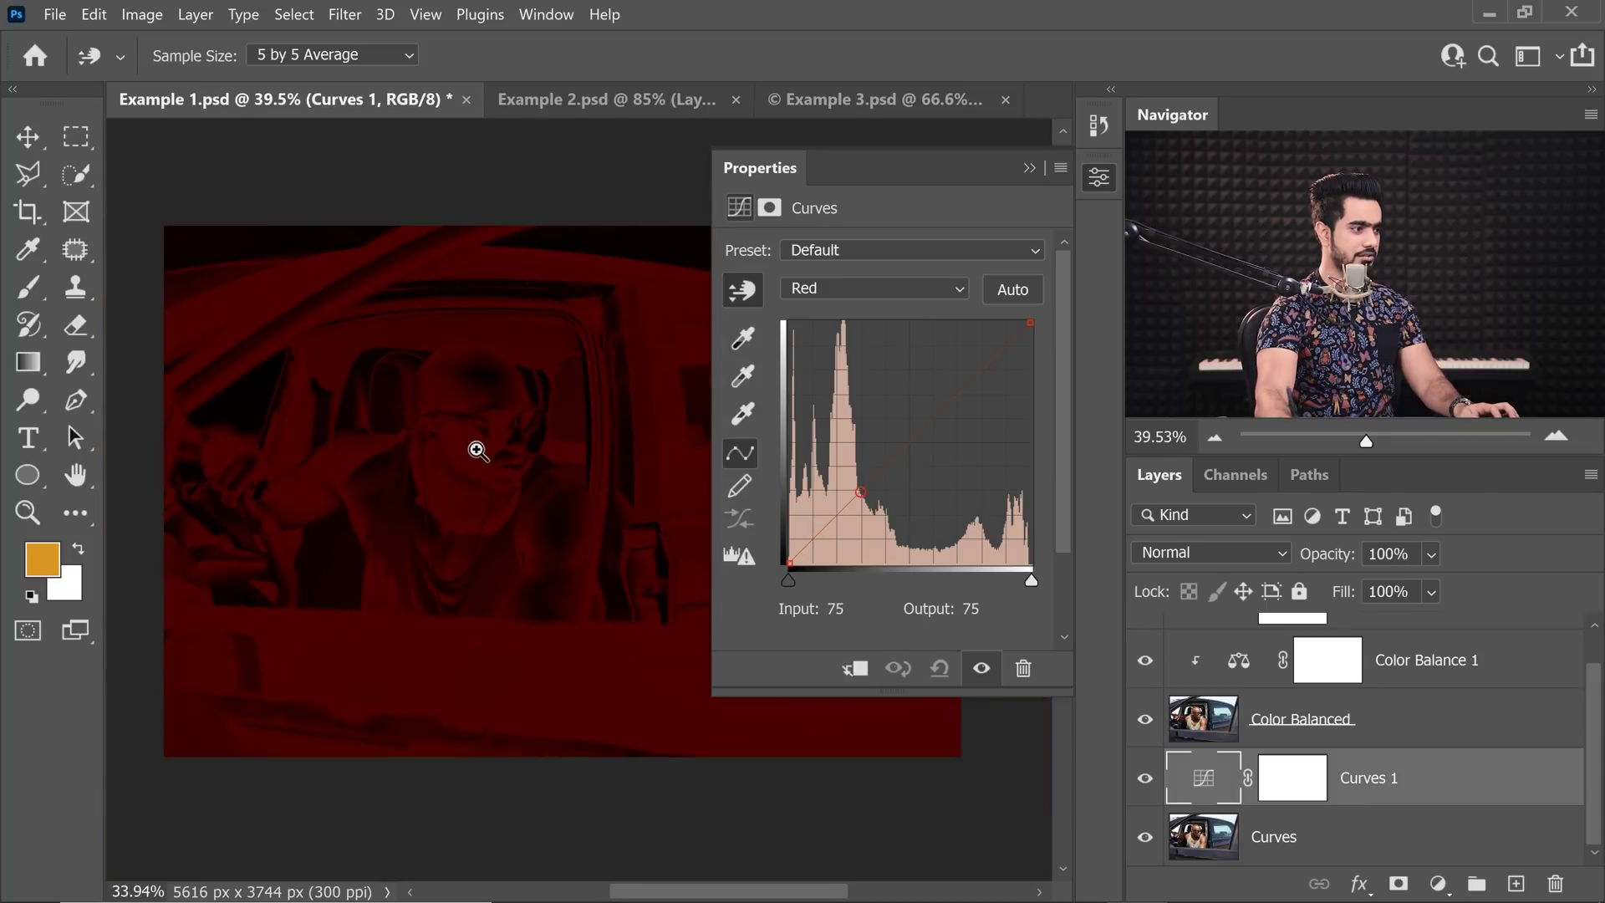
{"action": "scroll", "coordinate": [600, 677], "scroll_direction": "up", "scroll_amount": 3}
{"action": "left_click_drag", "start_coordinate": [594, 663], "coordinate": [591, 648]}
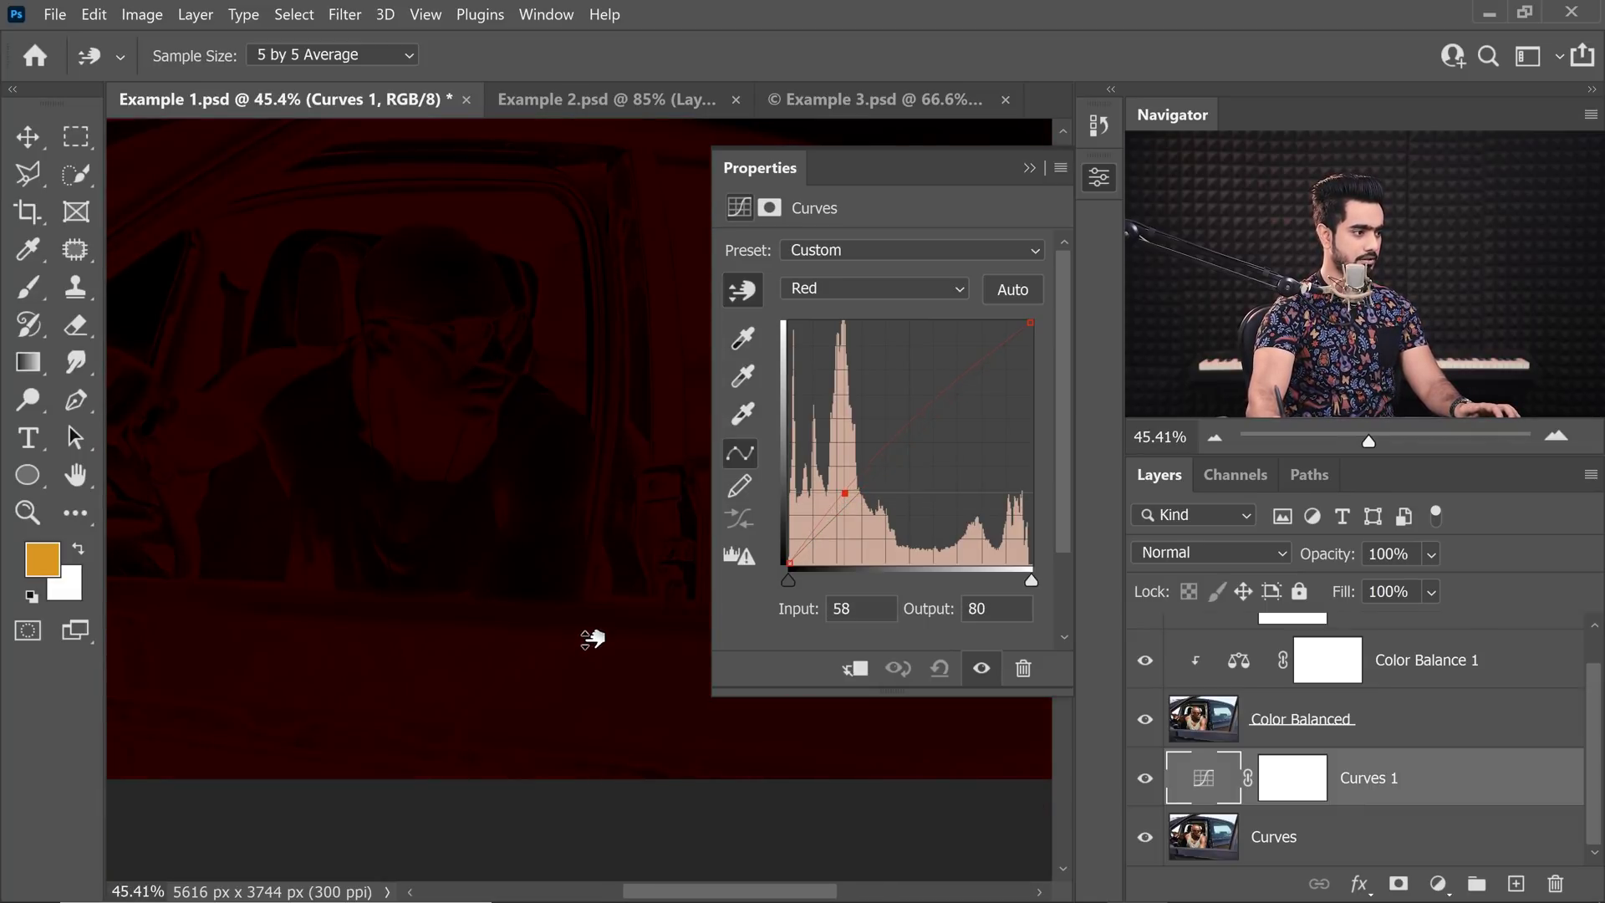
Add a shadow point to Curves 1's Red curve at input 29, output 49, sampled on the man's face
{"action": "scroll", "coordinate": [468, 401], "scroll_direction": "up", "scroll_amount": 3}
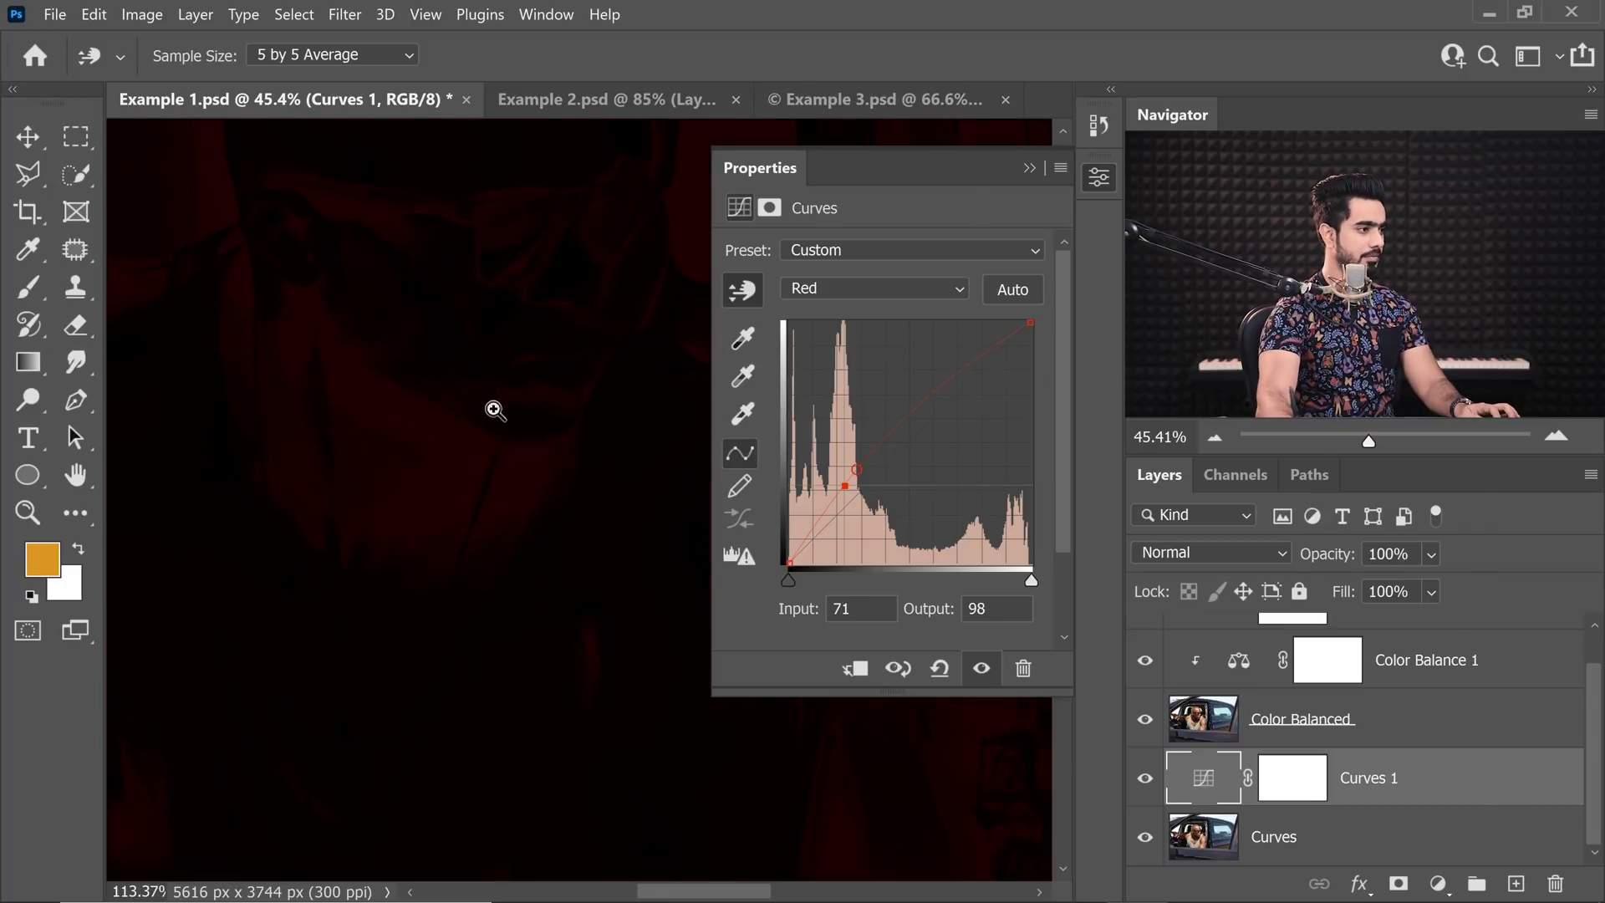
{"action": "left_click", "coordinate": [470, 446]}
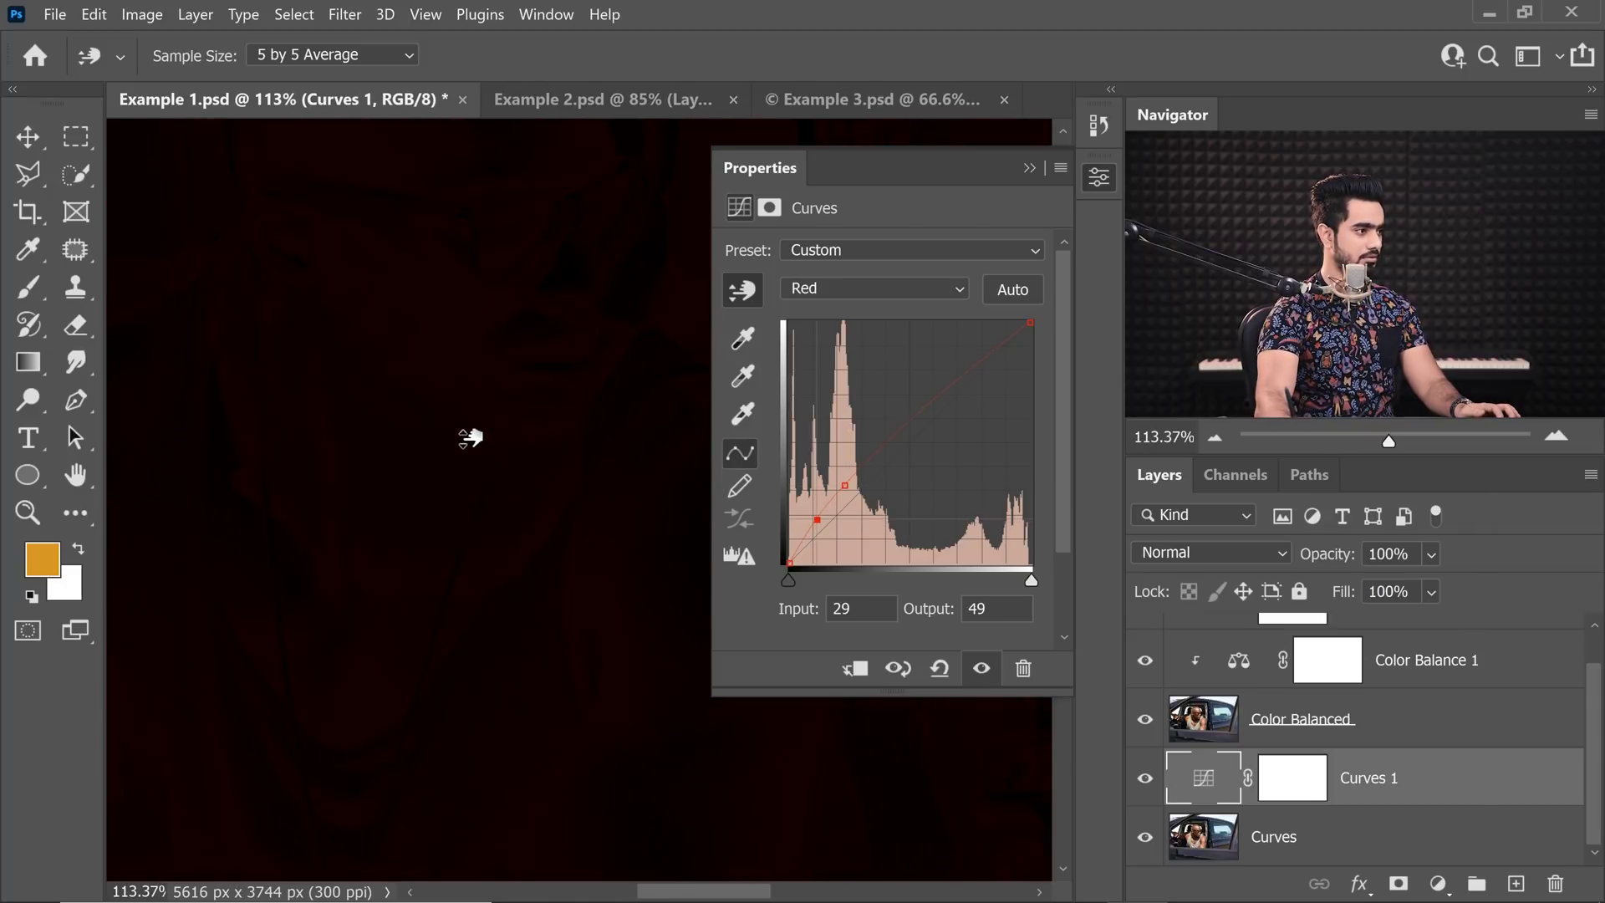
{"action": "scroll", "coordinate": [486, 449], "scroll_direction": "down", "scroll_amount": 3}
{"action": "scroll", "coordinate": [491, 466], "scroll_direction": "up", "scroll_amount": 2}
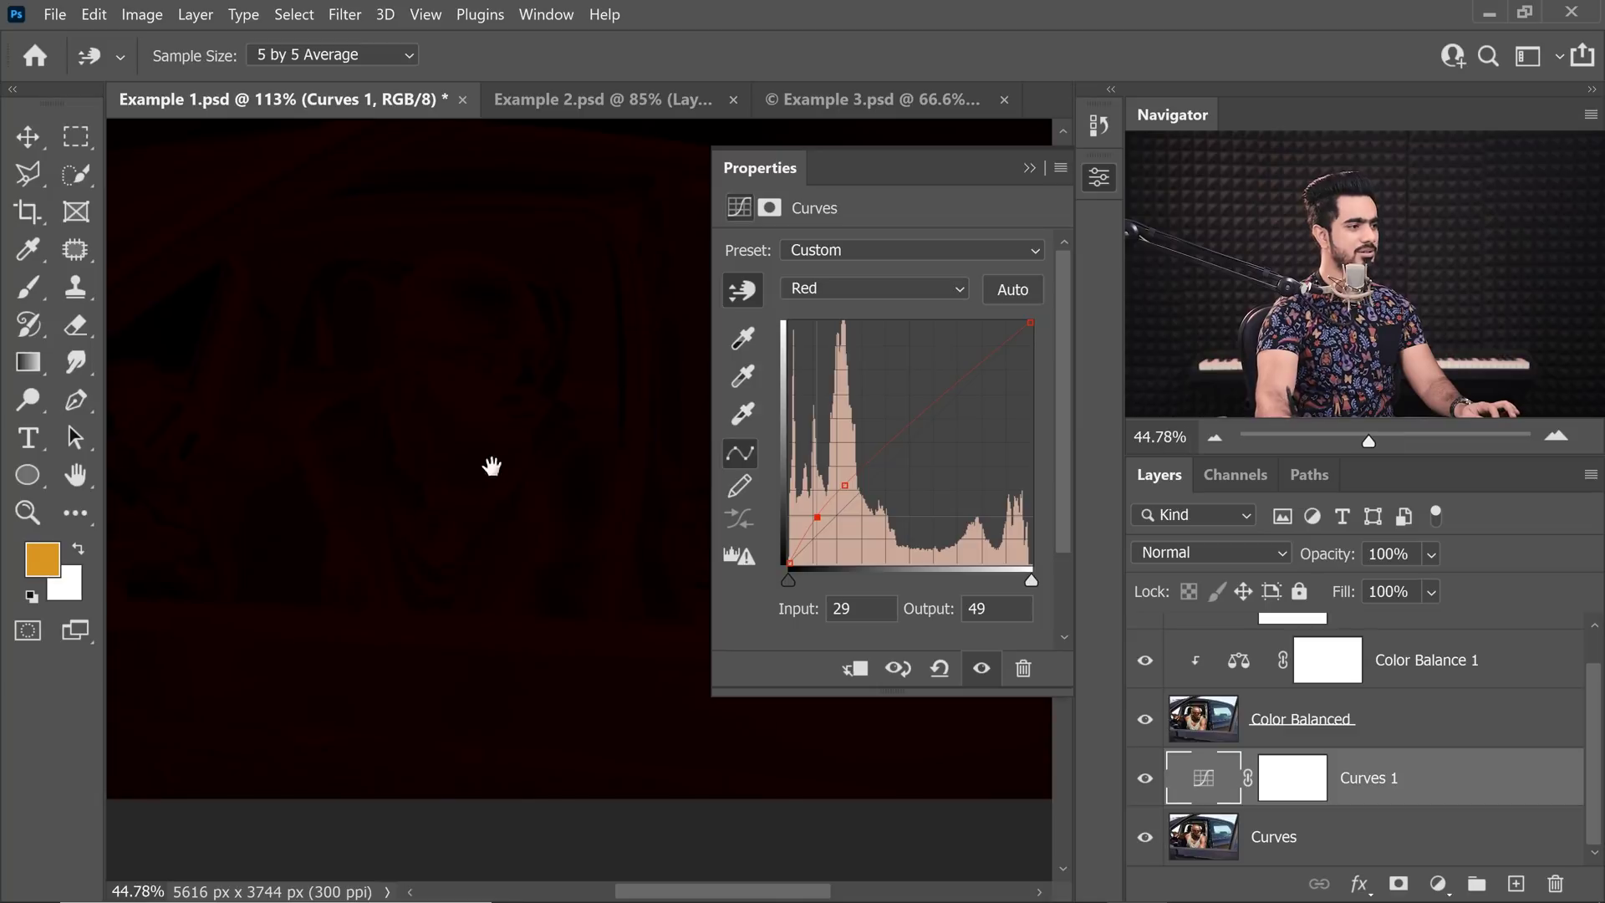
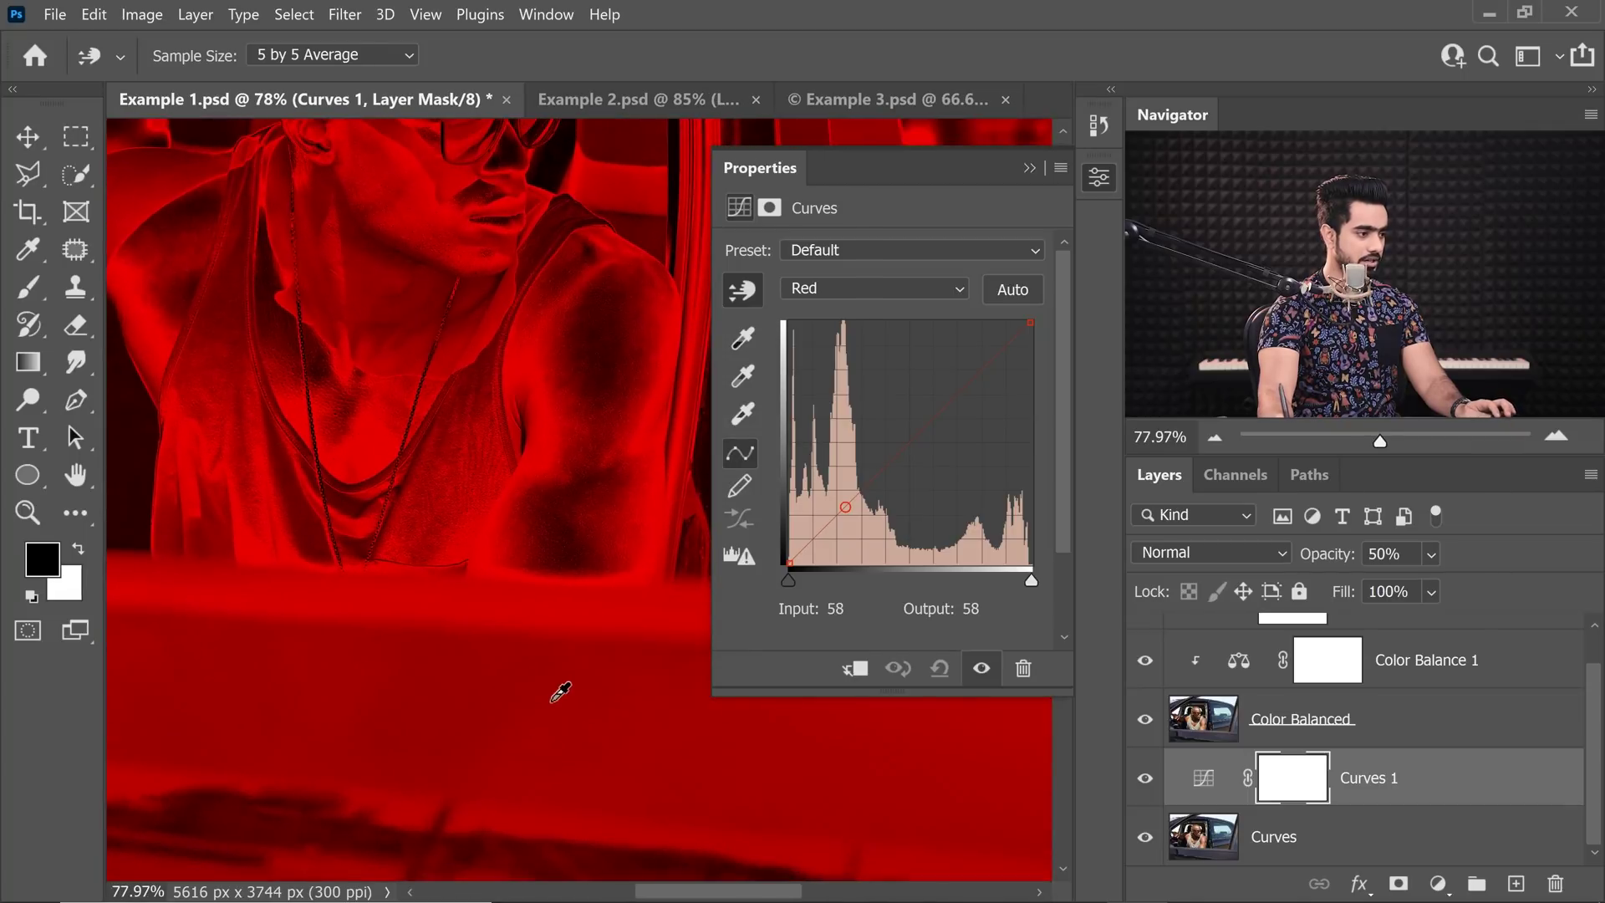
Raise Curves 1's Red curve at input 54 to output 124 by sampling the car door, and set the layer's opacity to 100%
{"action": "left_click_drag", "start_coordinate": [555, 691], "coordinate": [539, 592]}
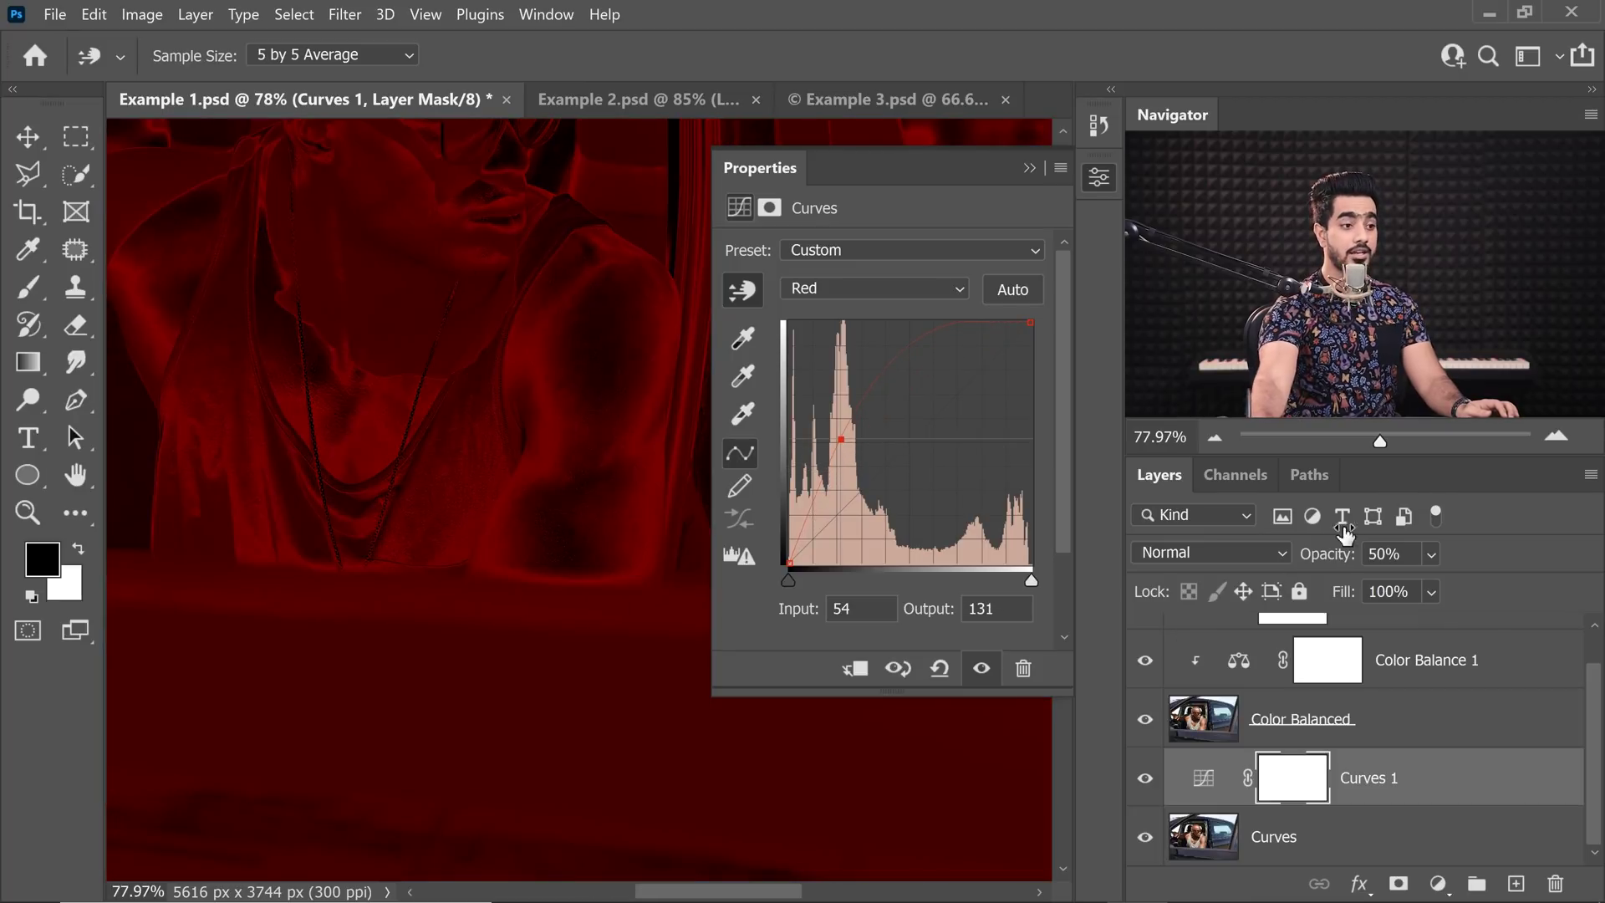
{"action": "left_click_drag", "start_coordinate": [1330, 562], "coordinate": [1468, 549]}
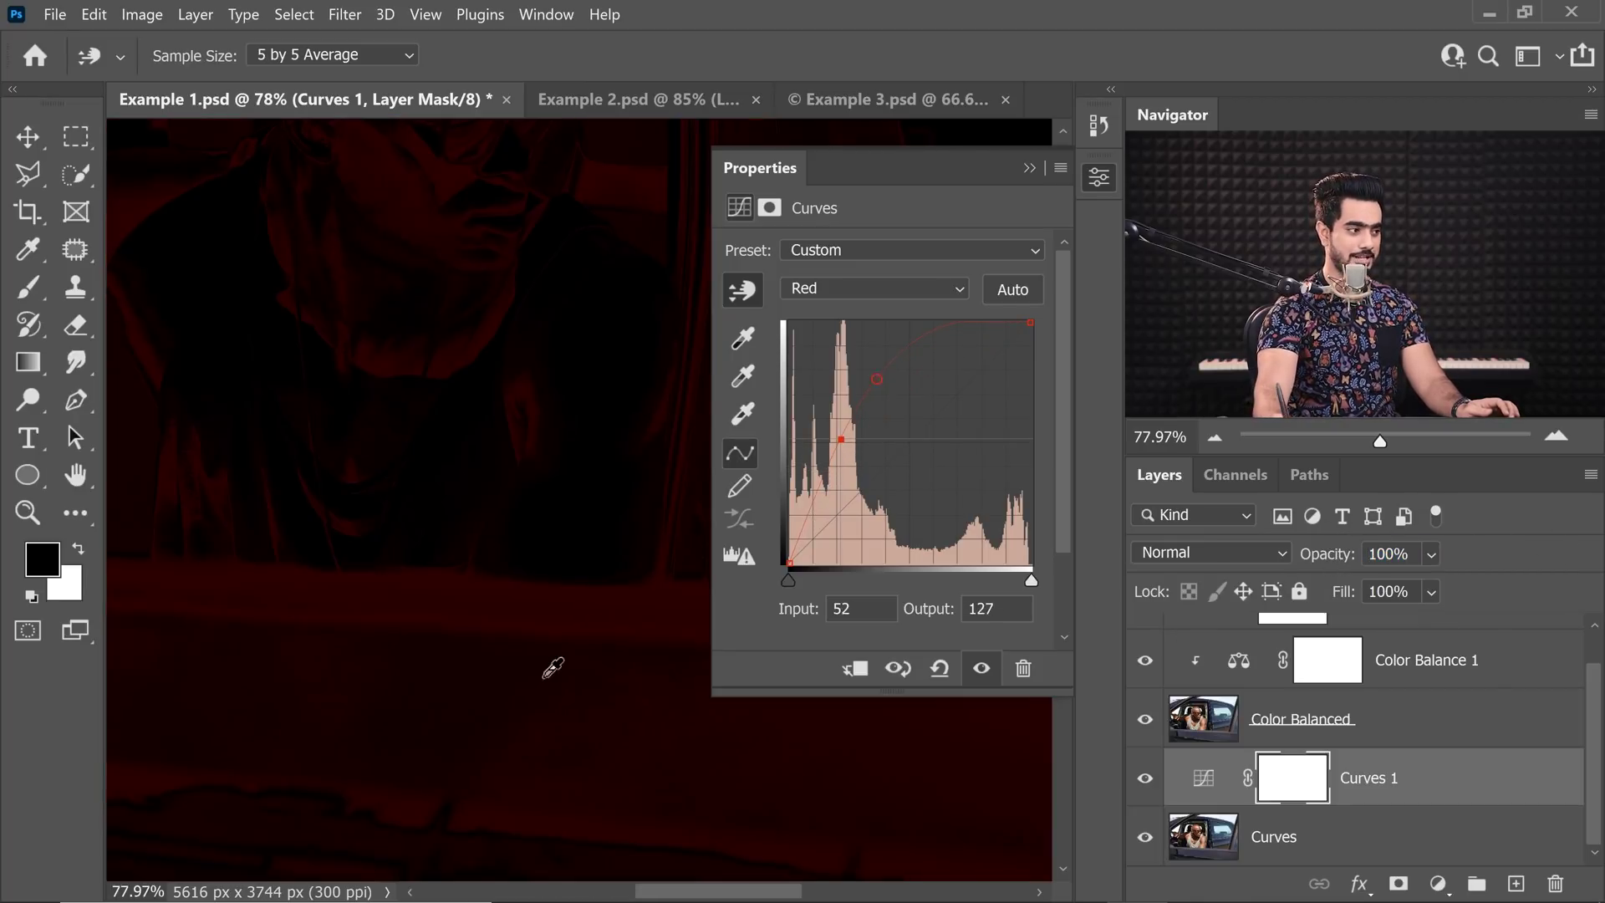
{"action": "left_click_drag", "start_coordinate": [545, 681], "coordinate": [545, 688]}
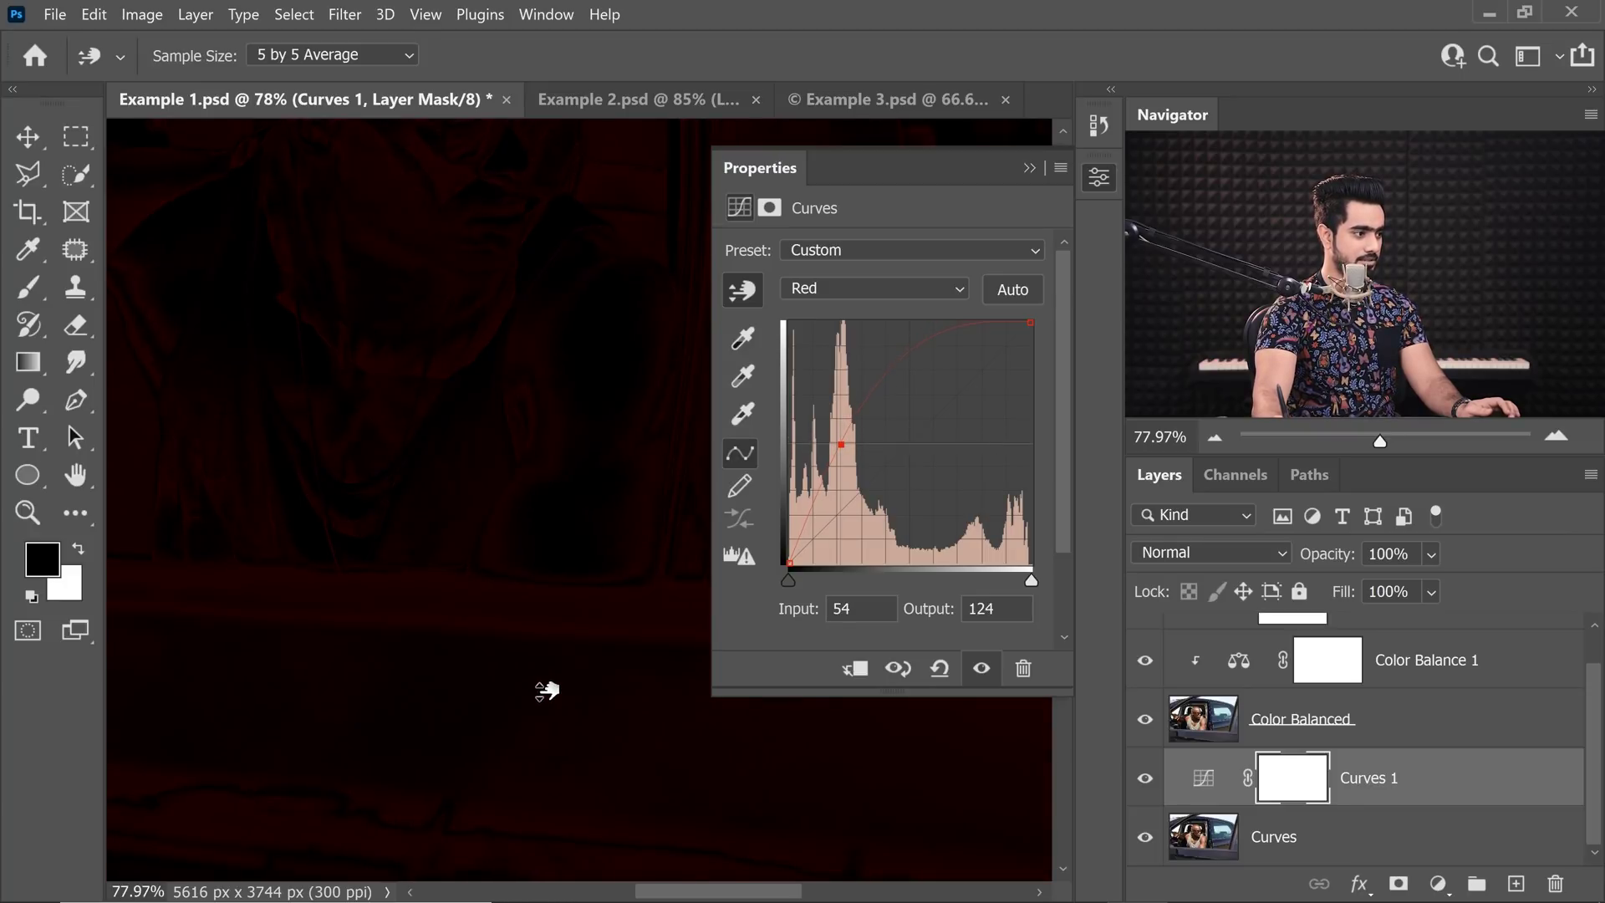
Add a highlight point to Curves 1's Red curve at input 159, output 253, sampled on the man's forehead
{"action": "scroll", "coordinate": [463, 667], "scroll_direction": "up", "scroll_amount": 2}
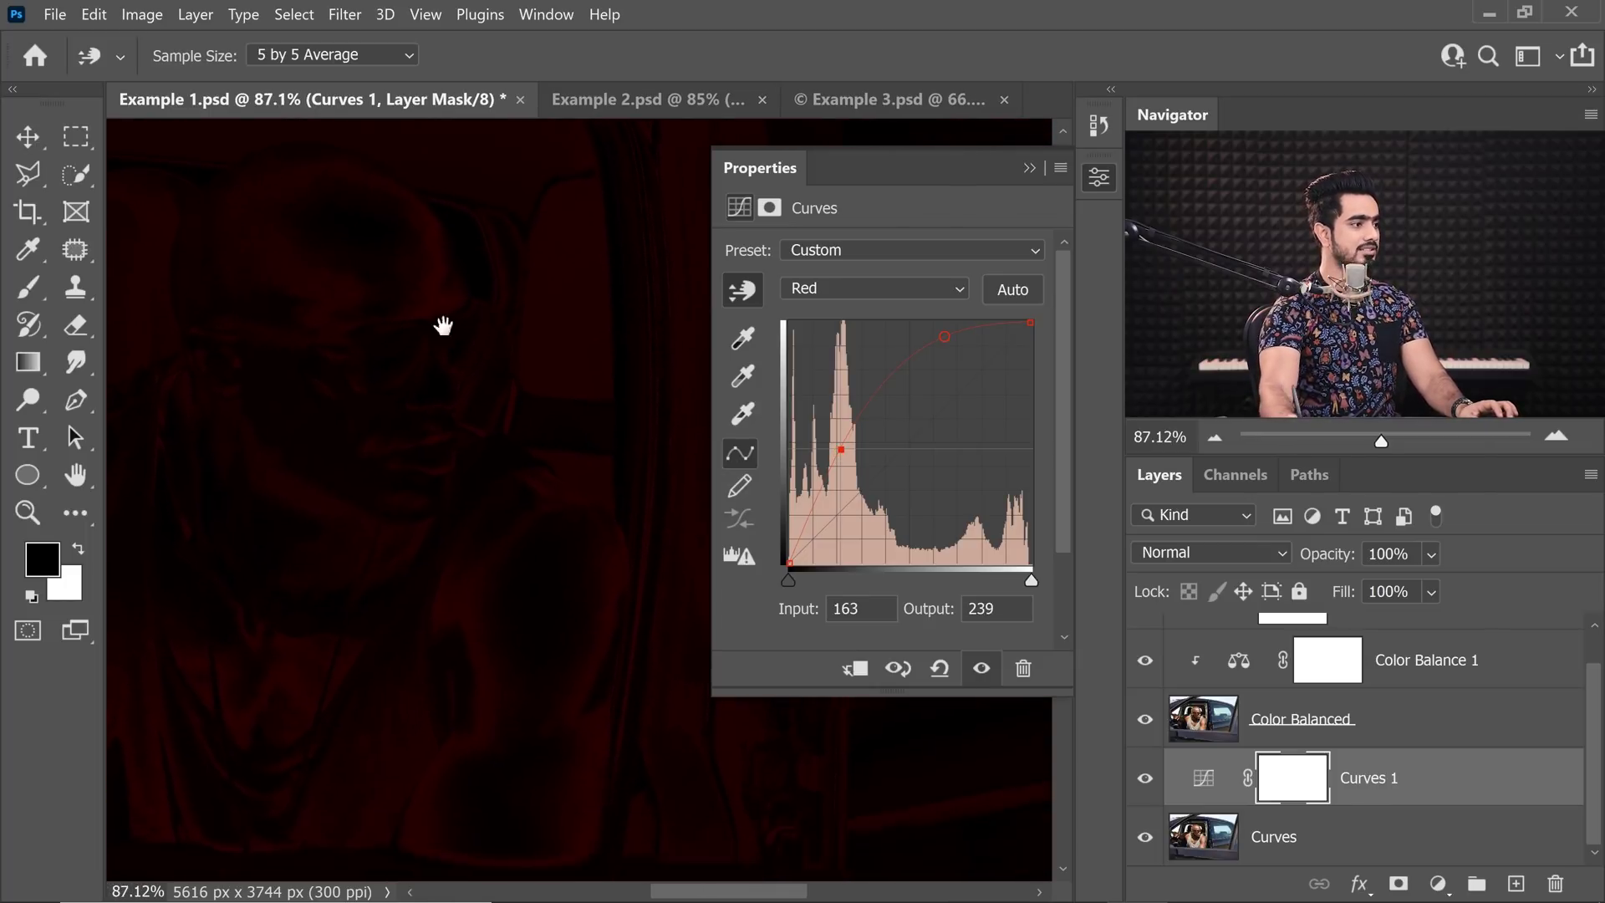
{"action": "left_click_drag", "start_coordinate": [451, 214], "coordinate": [514, 216]}
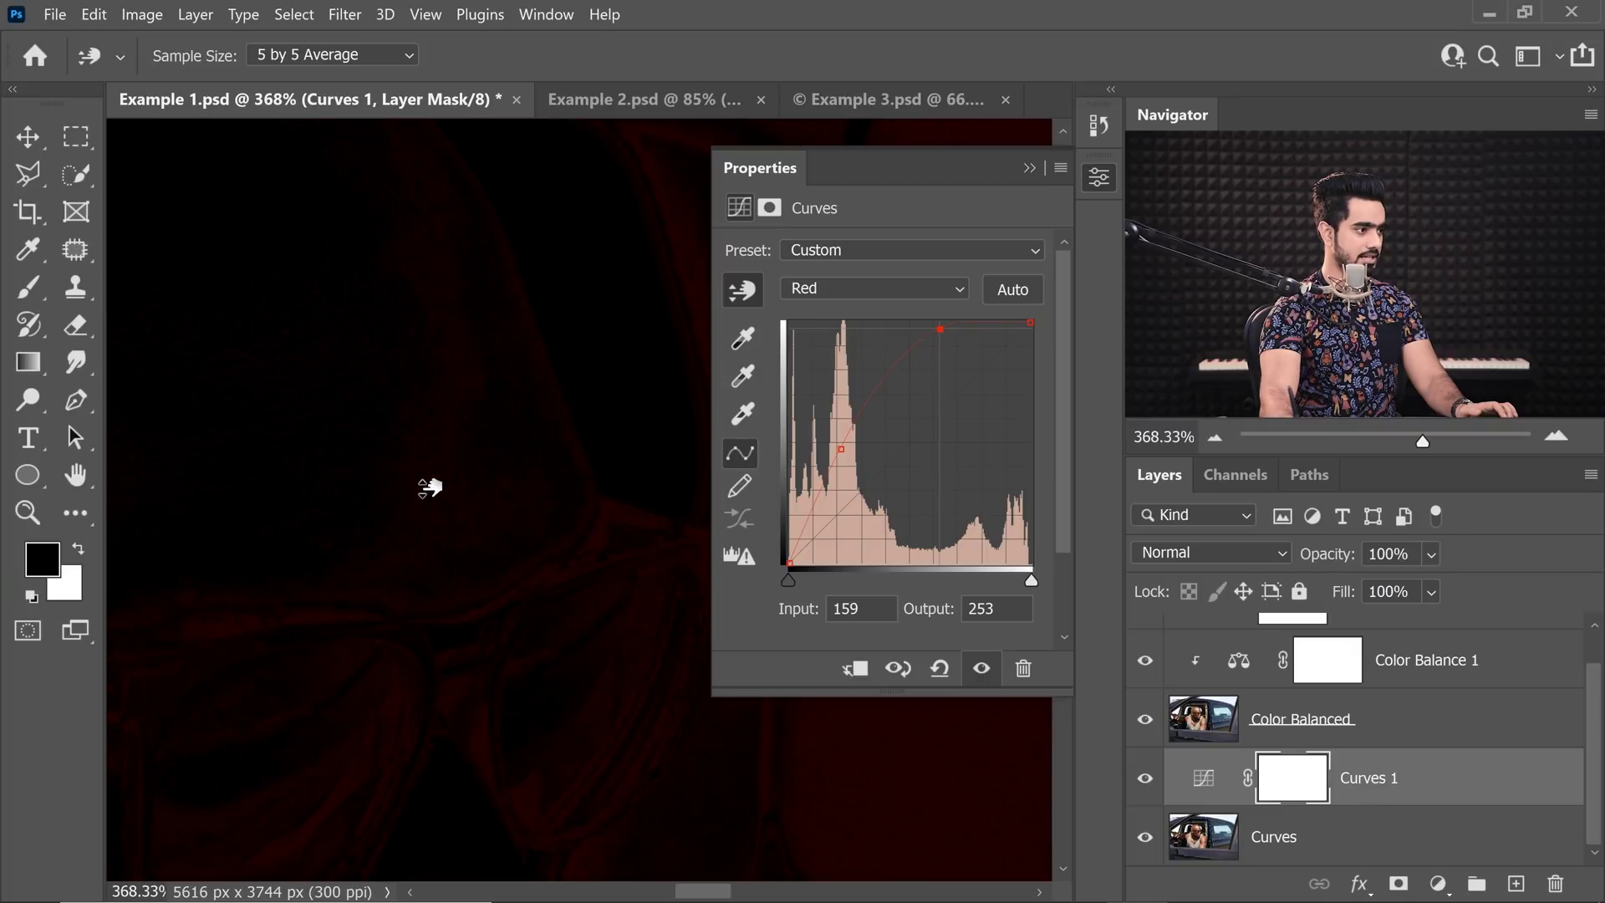
{"action": "left_click_drag", "start_coordinate": [440, 505], "coordinate": [382, 550]}
Add and raise a shadow point at input 28 on Curves 1's Red curve, sampled on the car's interior ceiling
{"action": "left_click_drag", "start_coordinate": [384, 467], "coordinate": [434, 466]}
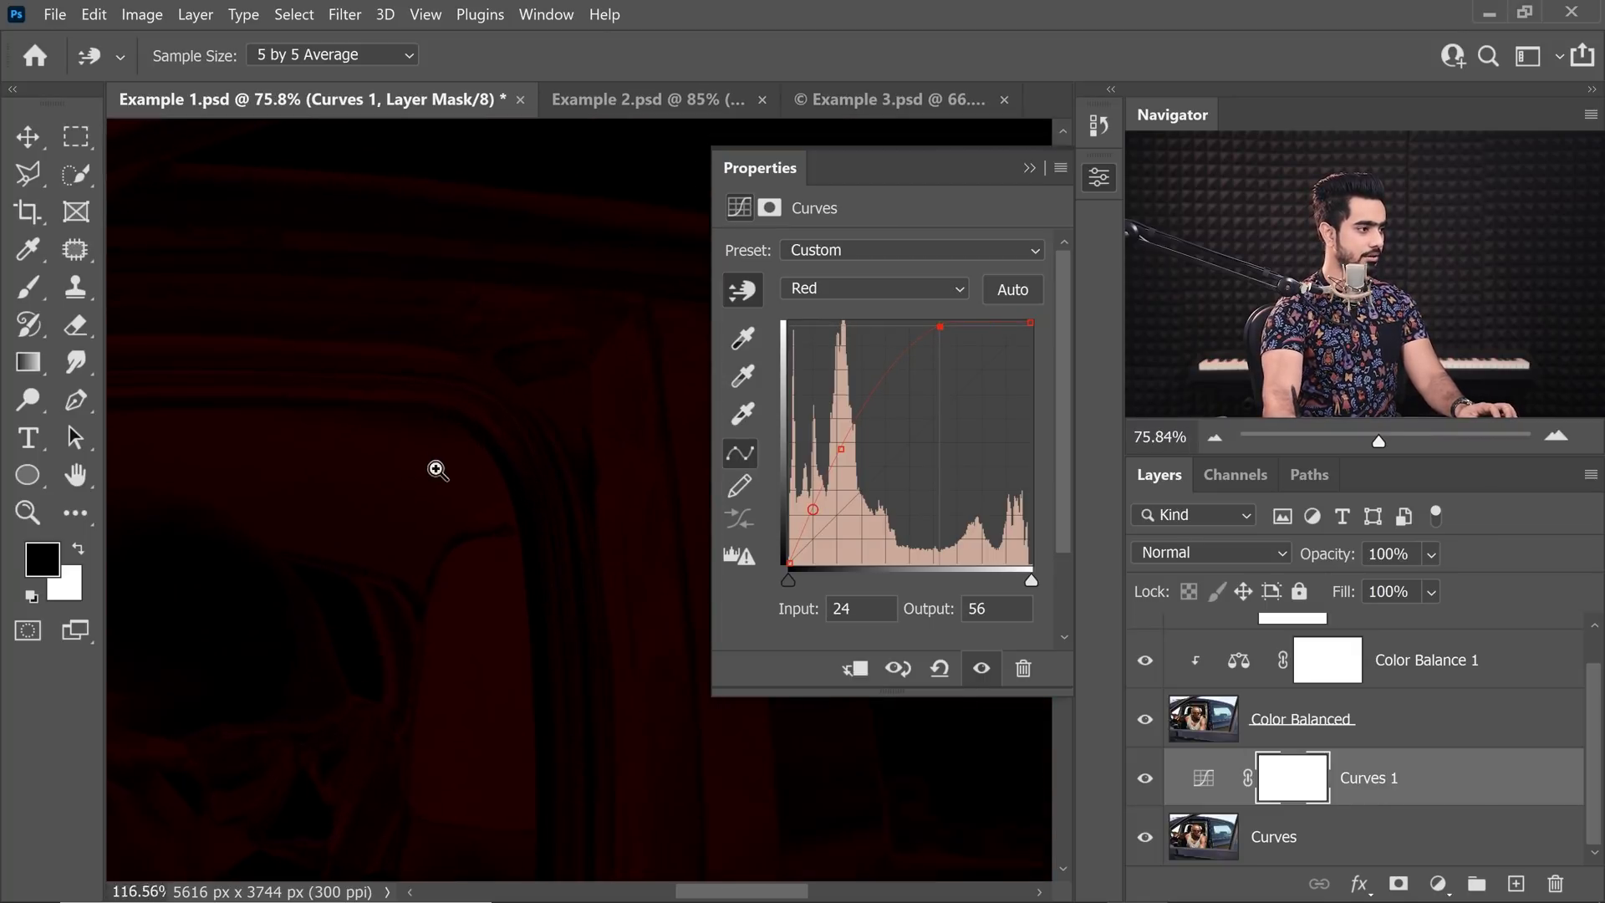
{"action": "left_click", "coordinate": [383, 464]}
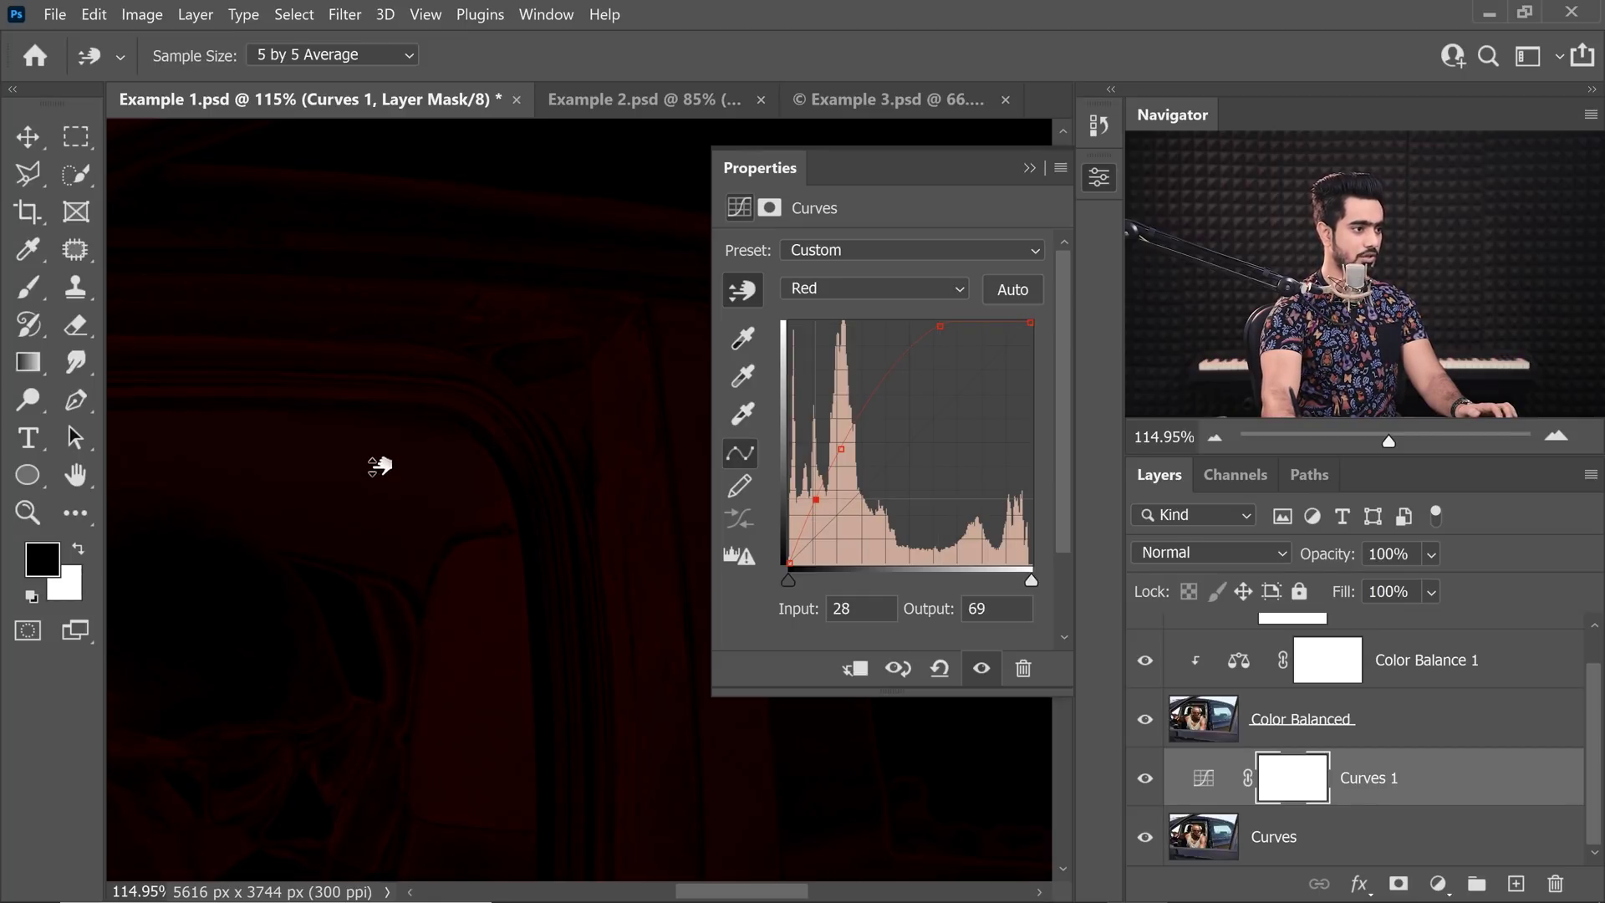
{"action": "left_click_drag", "start_coordinate": [380, 469], "coordinate": [383, 460]}
Add a deep-shadow point at input 12, output 37 to Curves 1's Red curve and move the highlight point to input 155, output 252
{"action": "scroll", "coordinate": [589, 597], "scroll_direction": "up", "scroll_amount": 3}
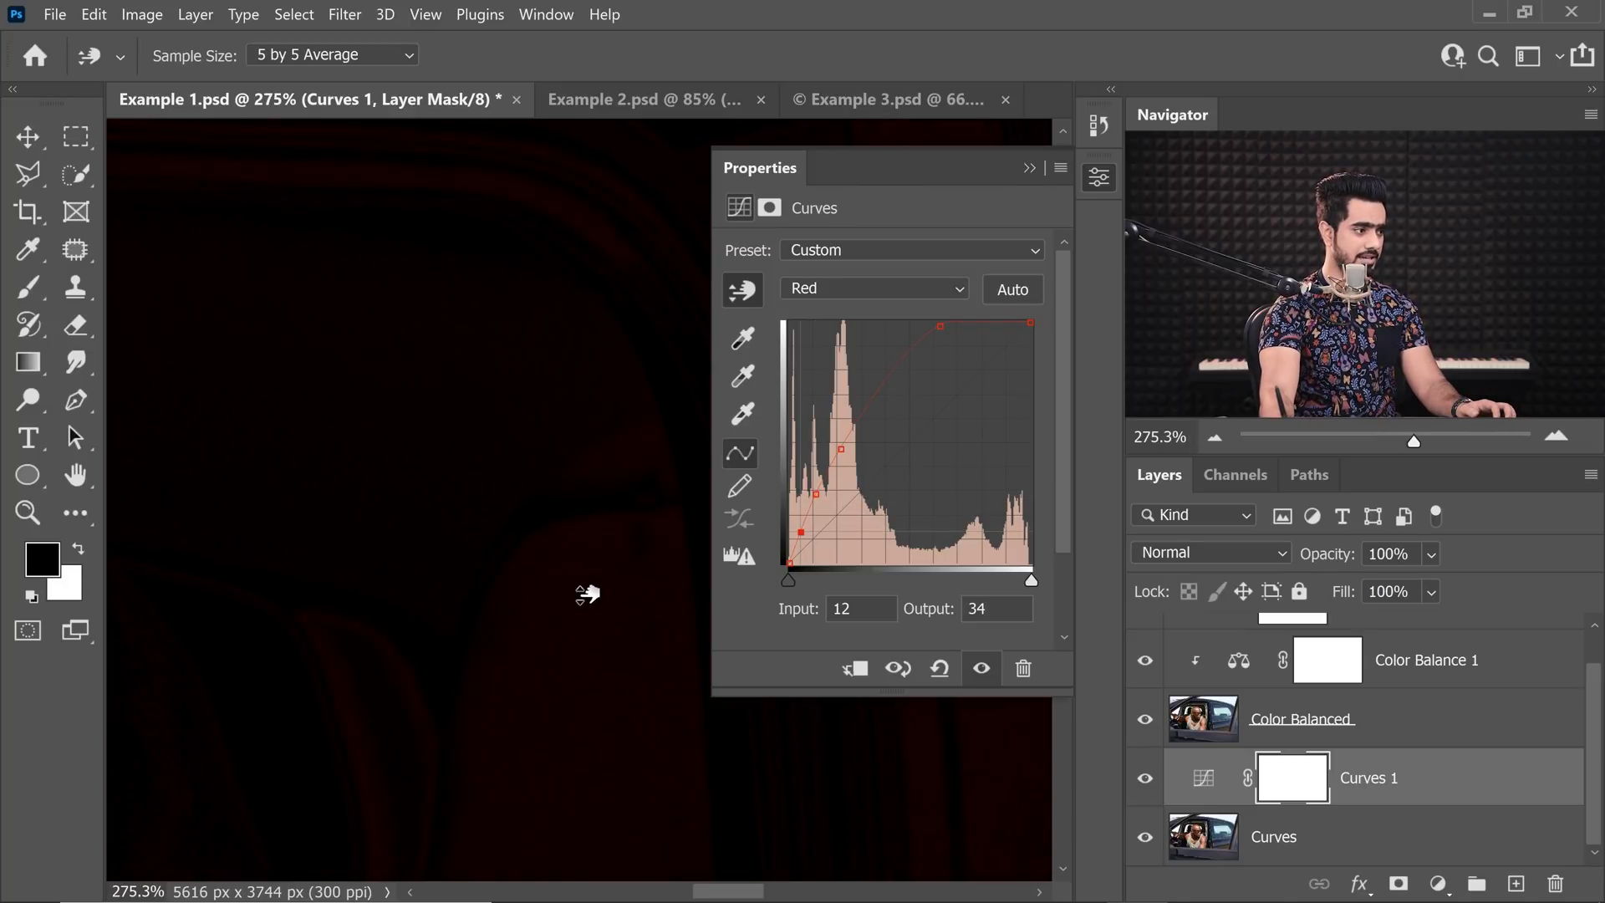
{"action": "scroll", "coordinate": [468, 623], "scroll_direction": "down", "scroll_amount": 5}
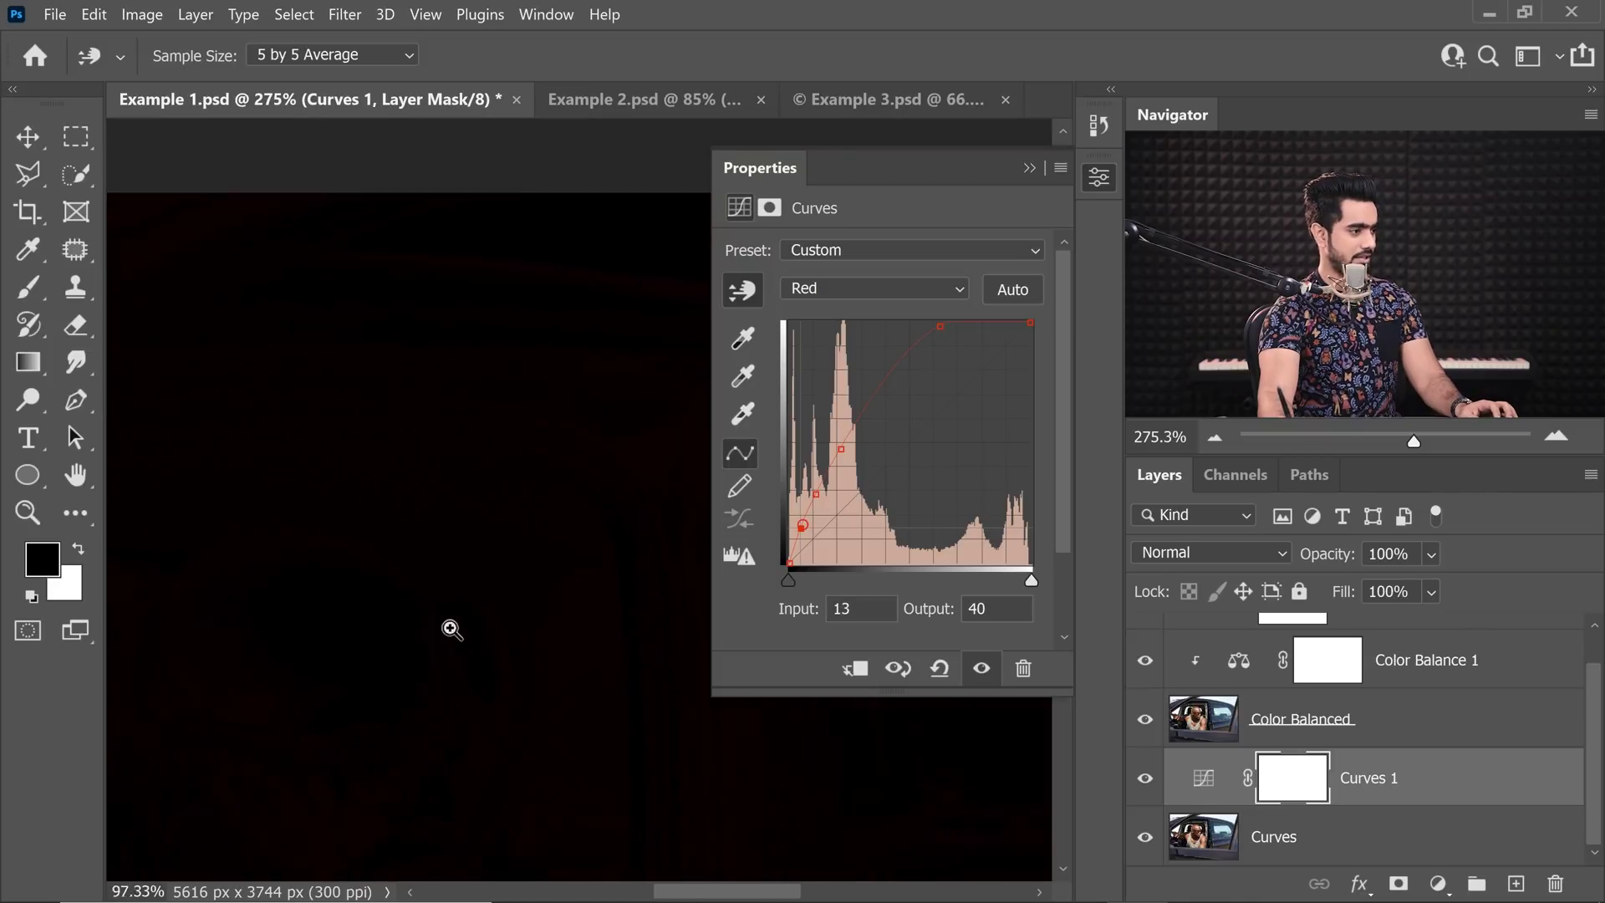
{"action": "left_click_drag", "start_coordinate": [499, 655], "coordinate": [423, 563]}
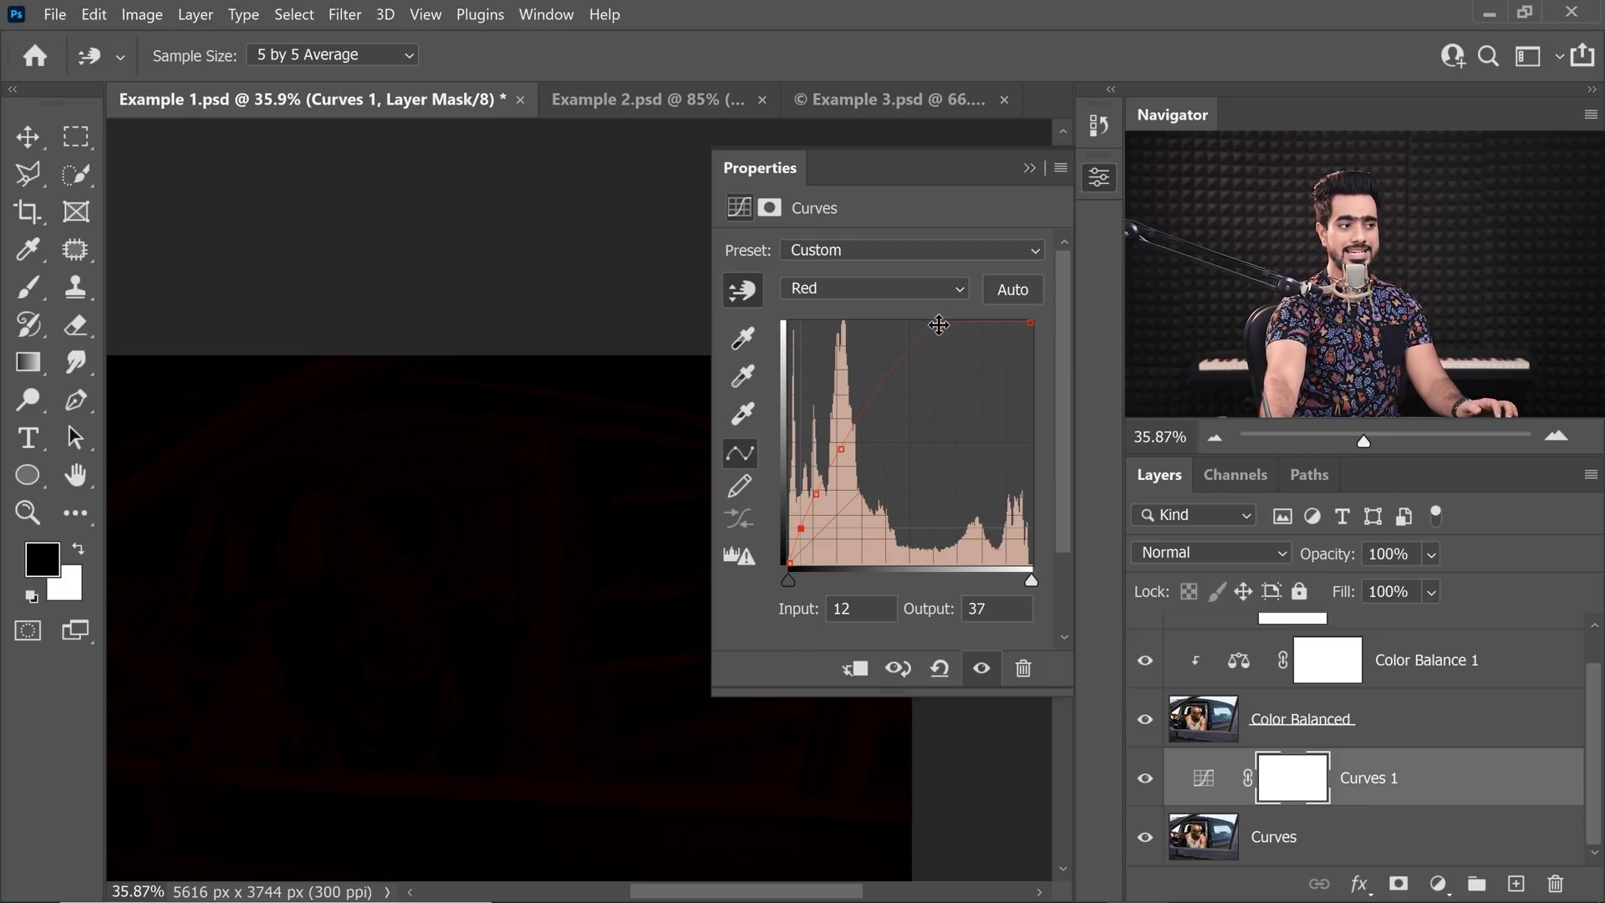
{"action": "left_click_drag", "start_coordinate": [938, 326], "coordinate": [937, 325]}
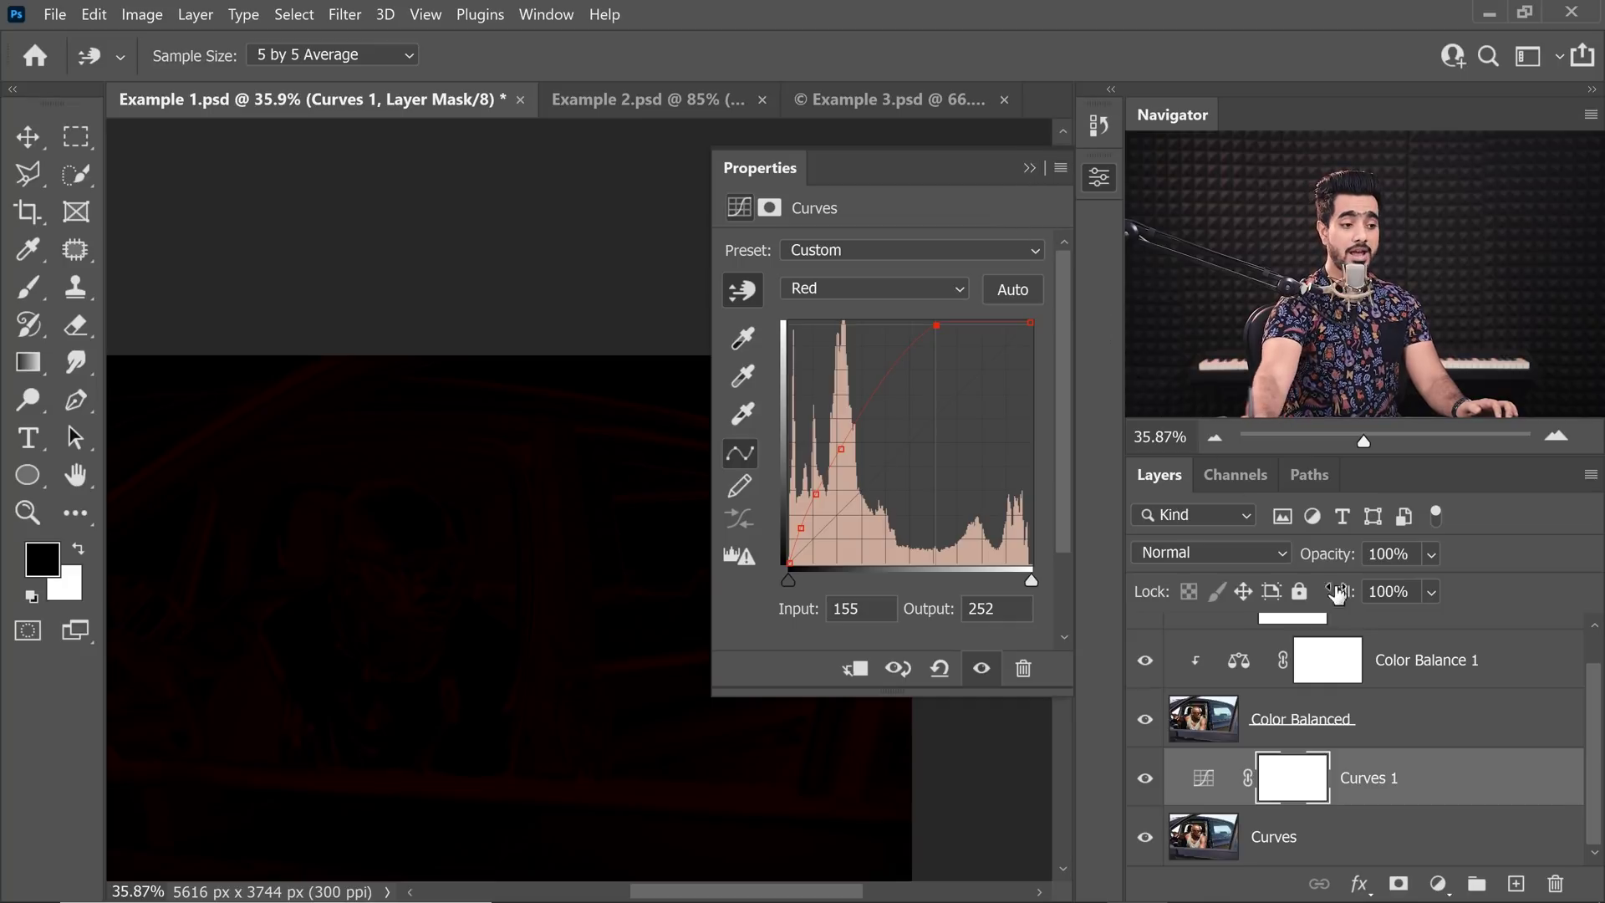
{"action": "left_click", "coordinate": [1030, 168]}
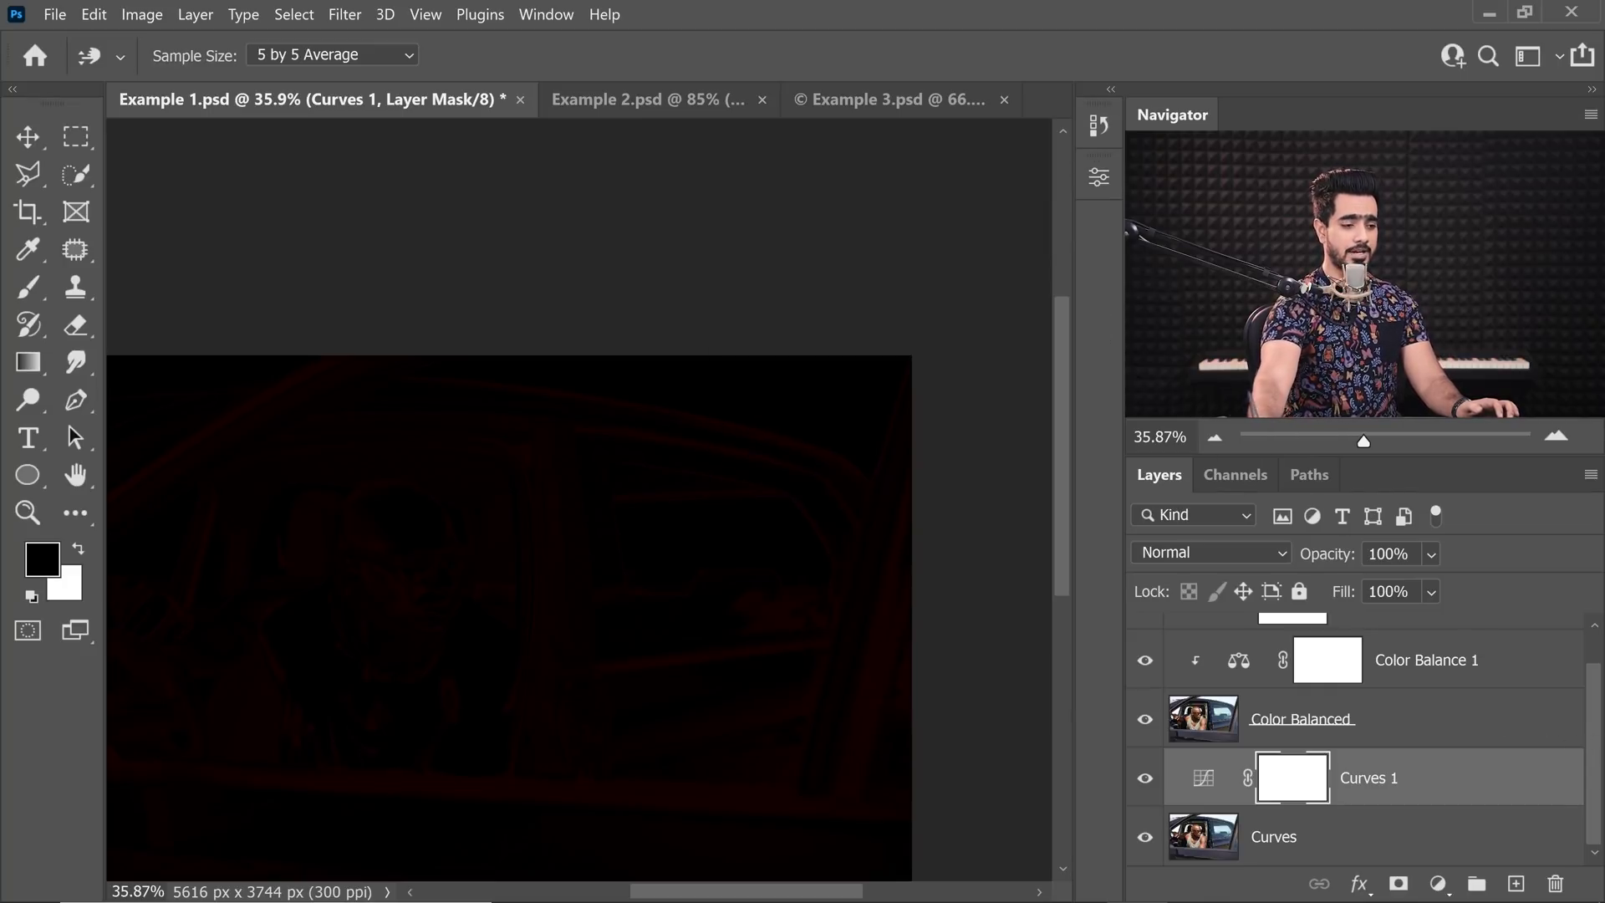
Set the Color Balanced layer's blend mode to Normal and hide the Curves 2 amplifier layer
{"action": "scroll", "coordinate": [1577, 765], "scroll_direction": "up", "scroll_amount": 1}
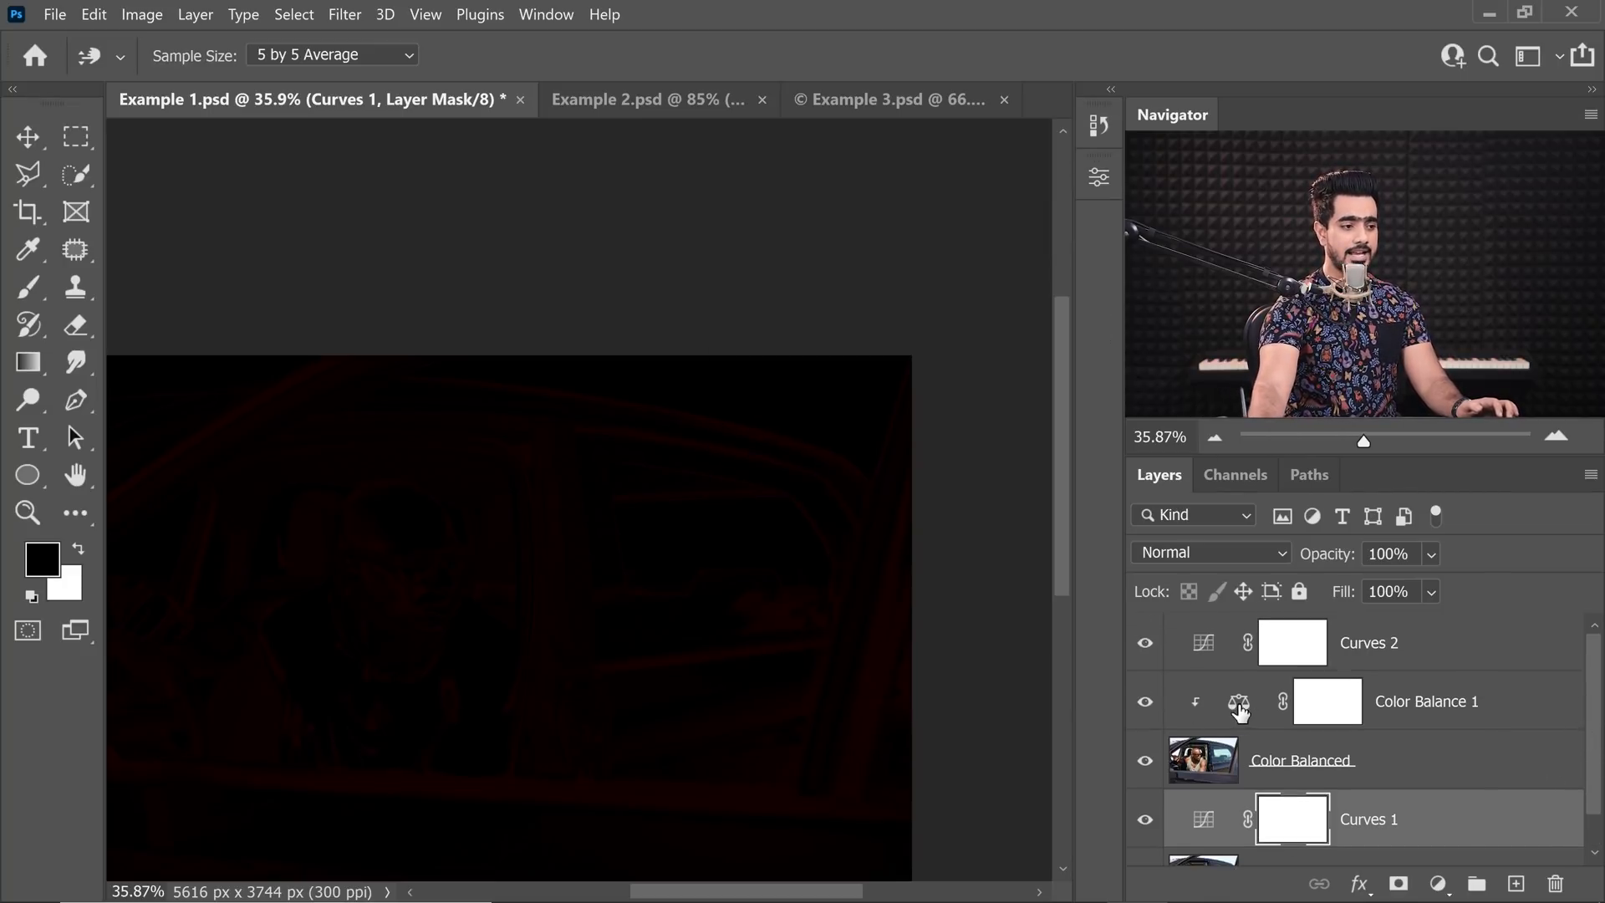
{"action": "left_click", "coordinate": [1276, 758]}
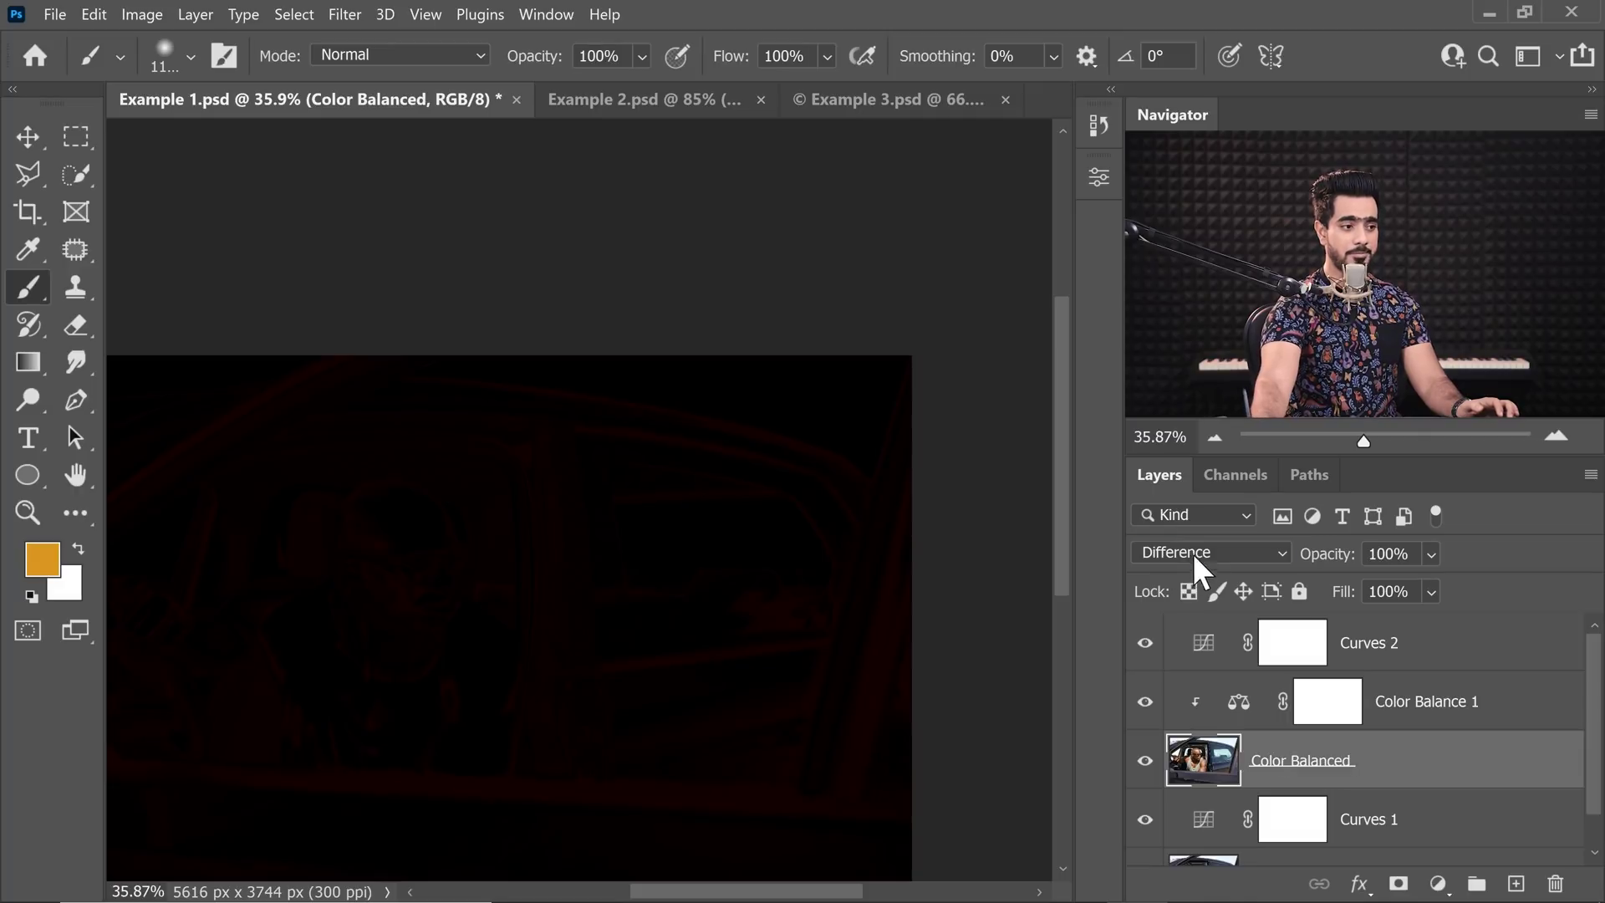
{"action": "left_click", "coordinate": [1192, 553]}
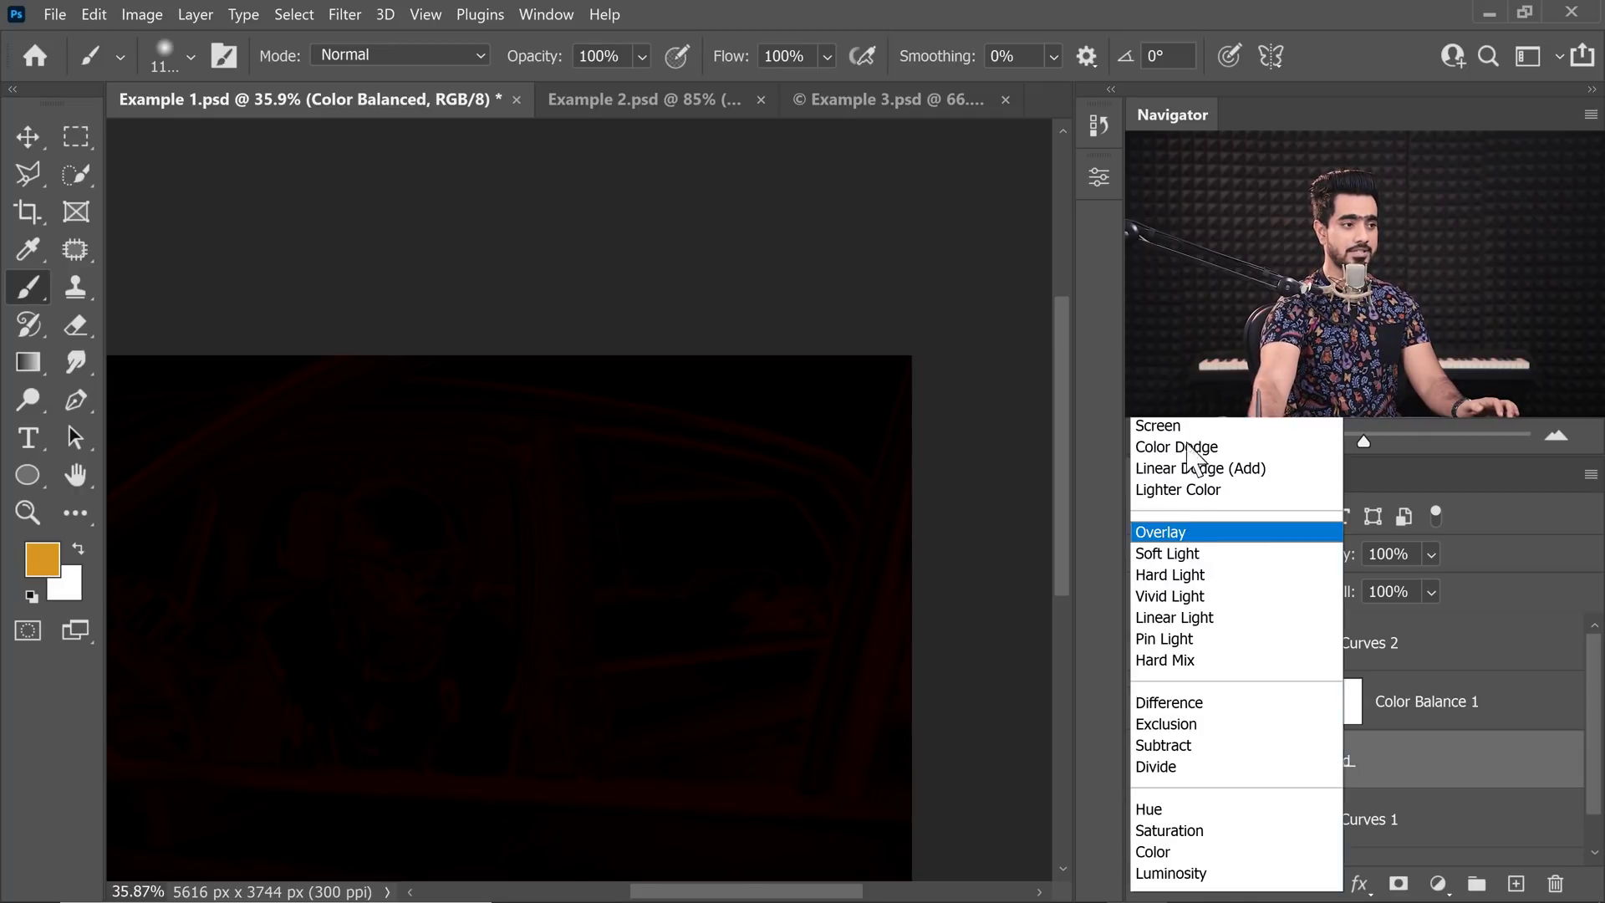
{"action": "left_click", "coordinate": [1203, 418]}
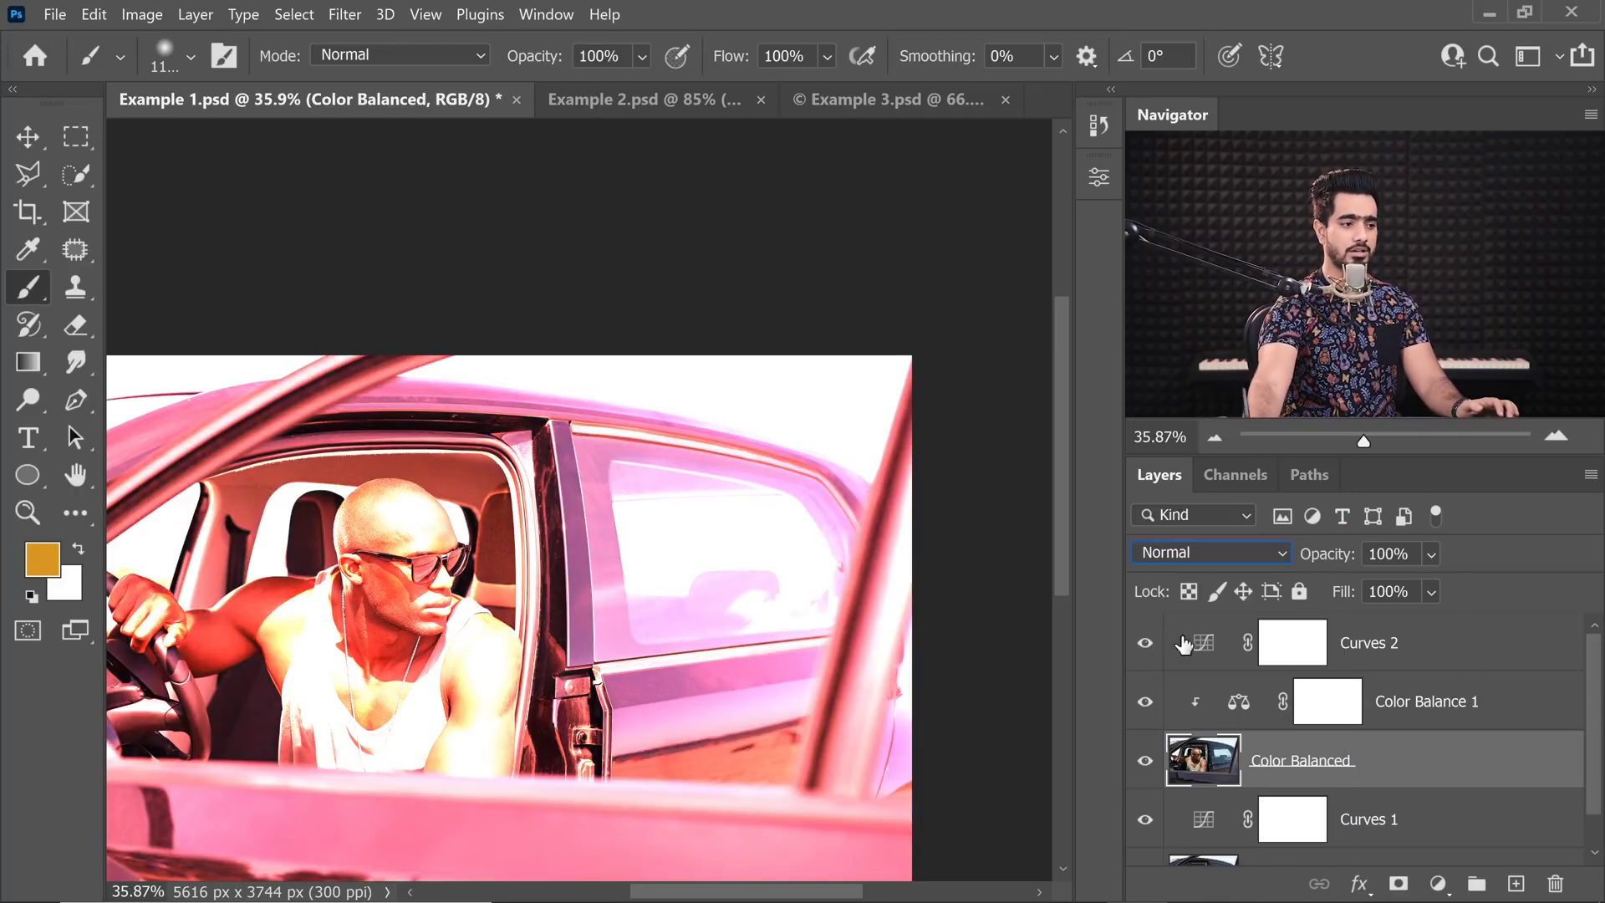
{"action": "left_click", "coordinate": [1145, 642]}
{"action": "left_click", "coordinate": [413, 589], "text": "ctrl"}
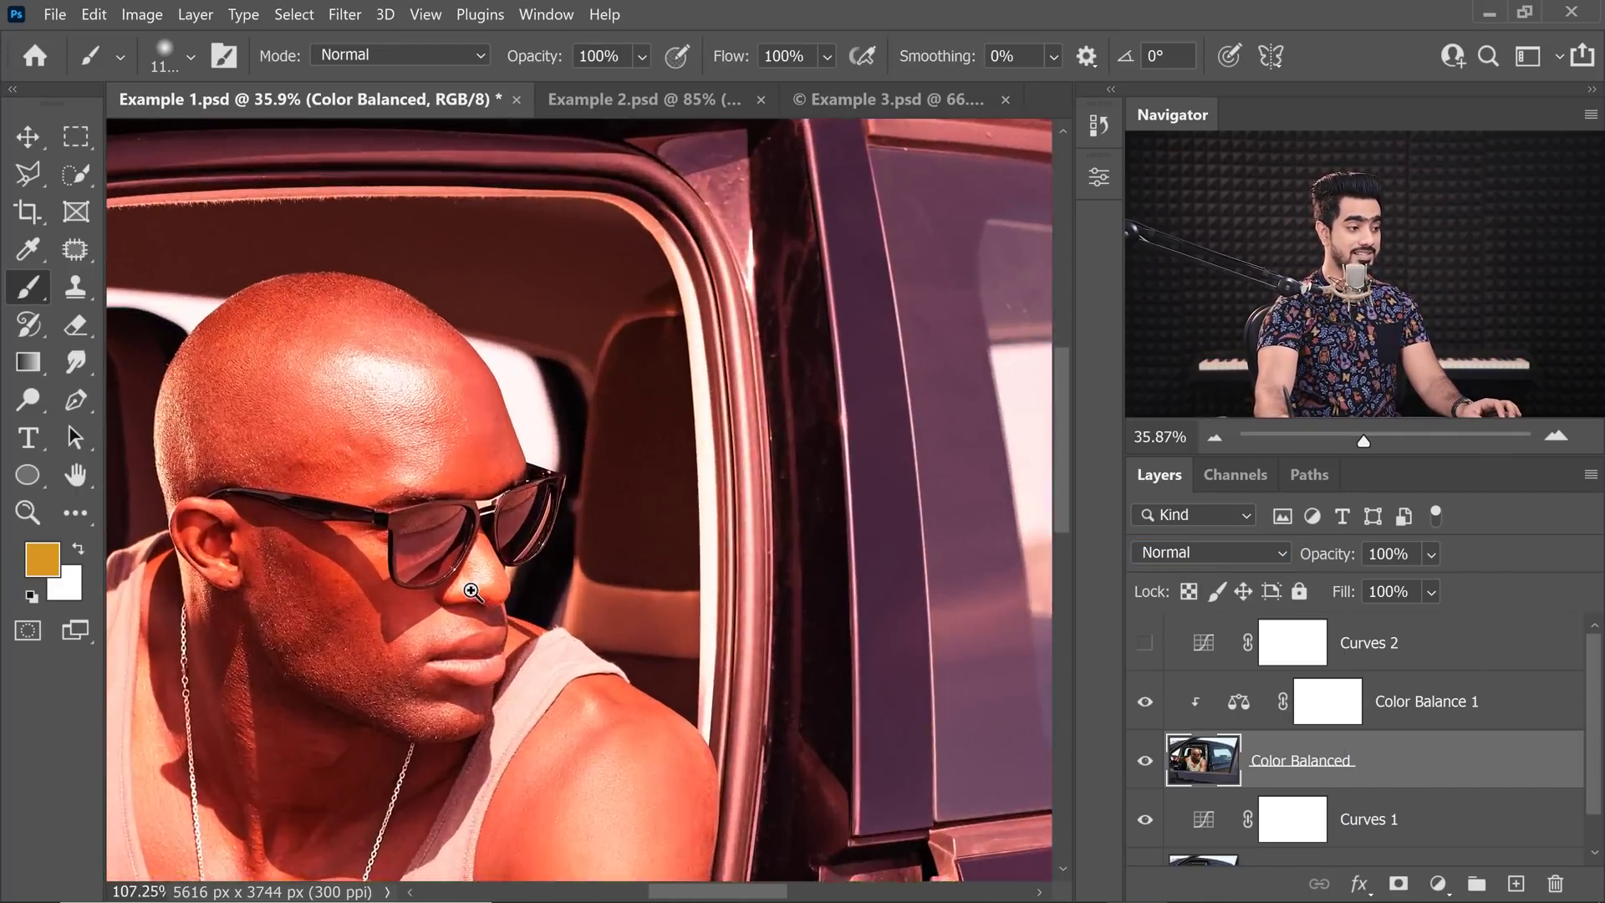
Toggle the Color Balanced layer's visibility to compare its result with the Curves version on the man's face
{"action": "left_click", "coordinate": [1146, 762]}
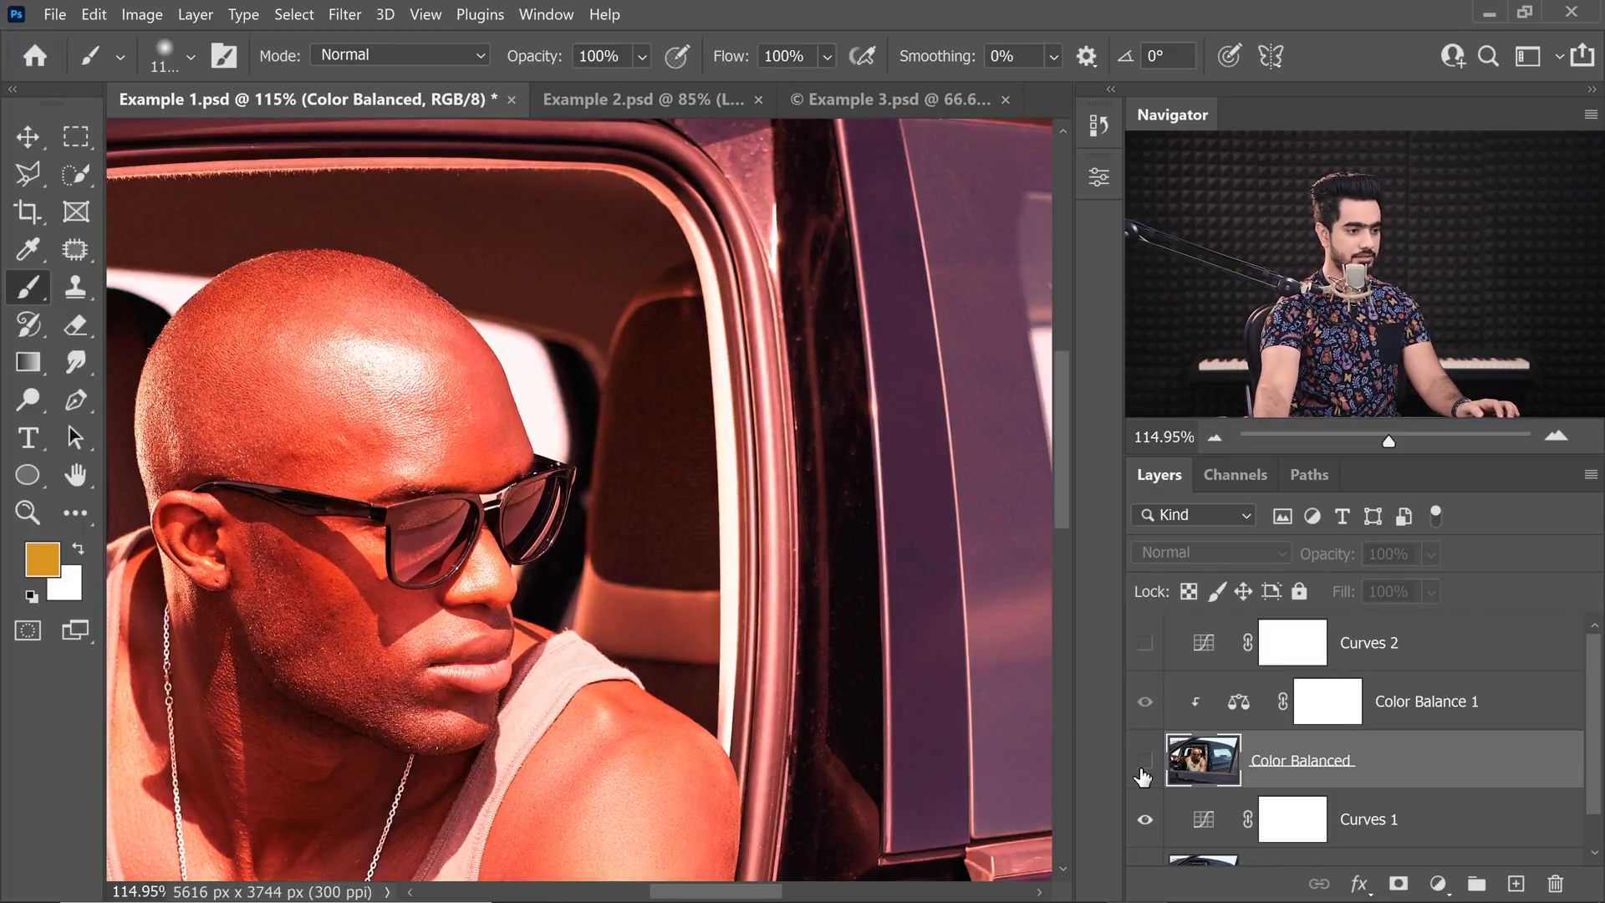
{"action": "left_click", "coordinate": [1142, 767]}
{"action": "left_click", "coordinate": [1145, 769]}
{"action": "left_click", "coordinate": [1146, 762]}
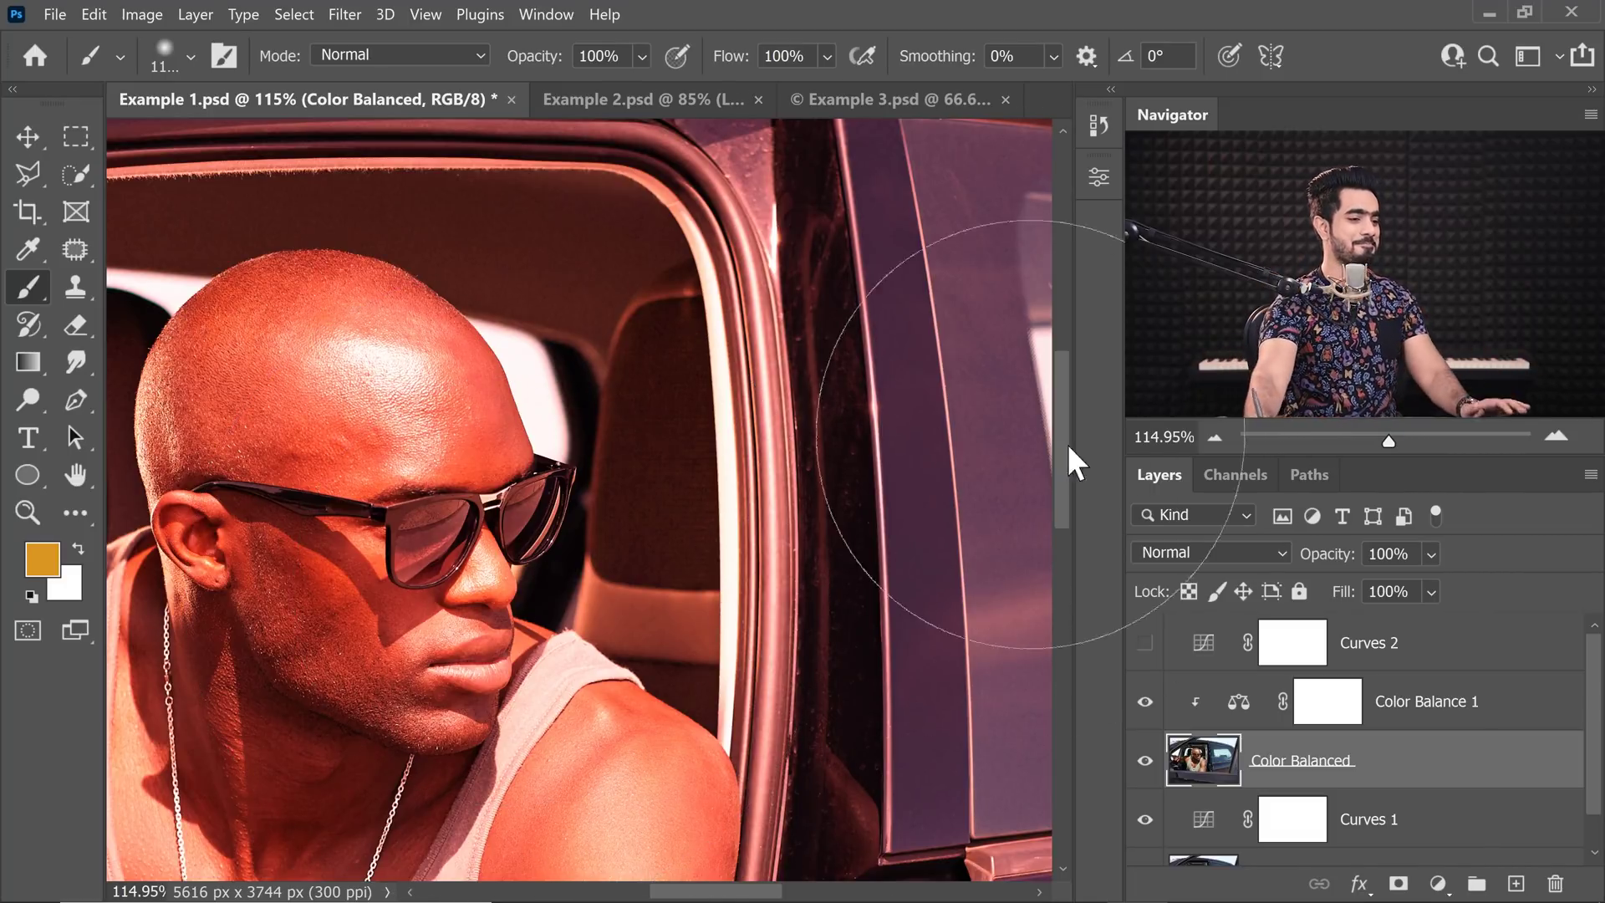
Set the Highlights Cyan–Red value of the Color Balance 1 adjustment to +50
{"action": "double_click", "coordinate": [1239, 706]}
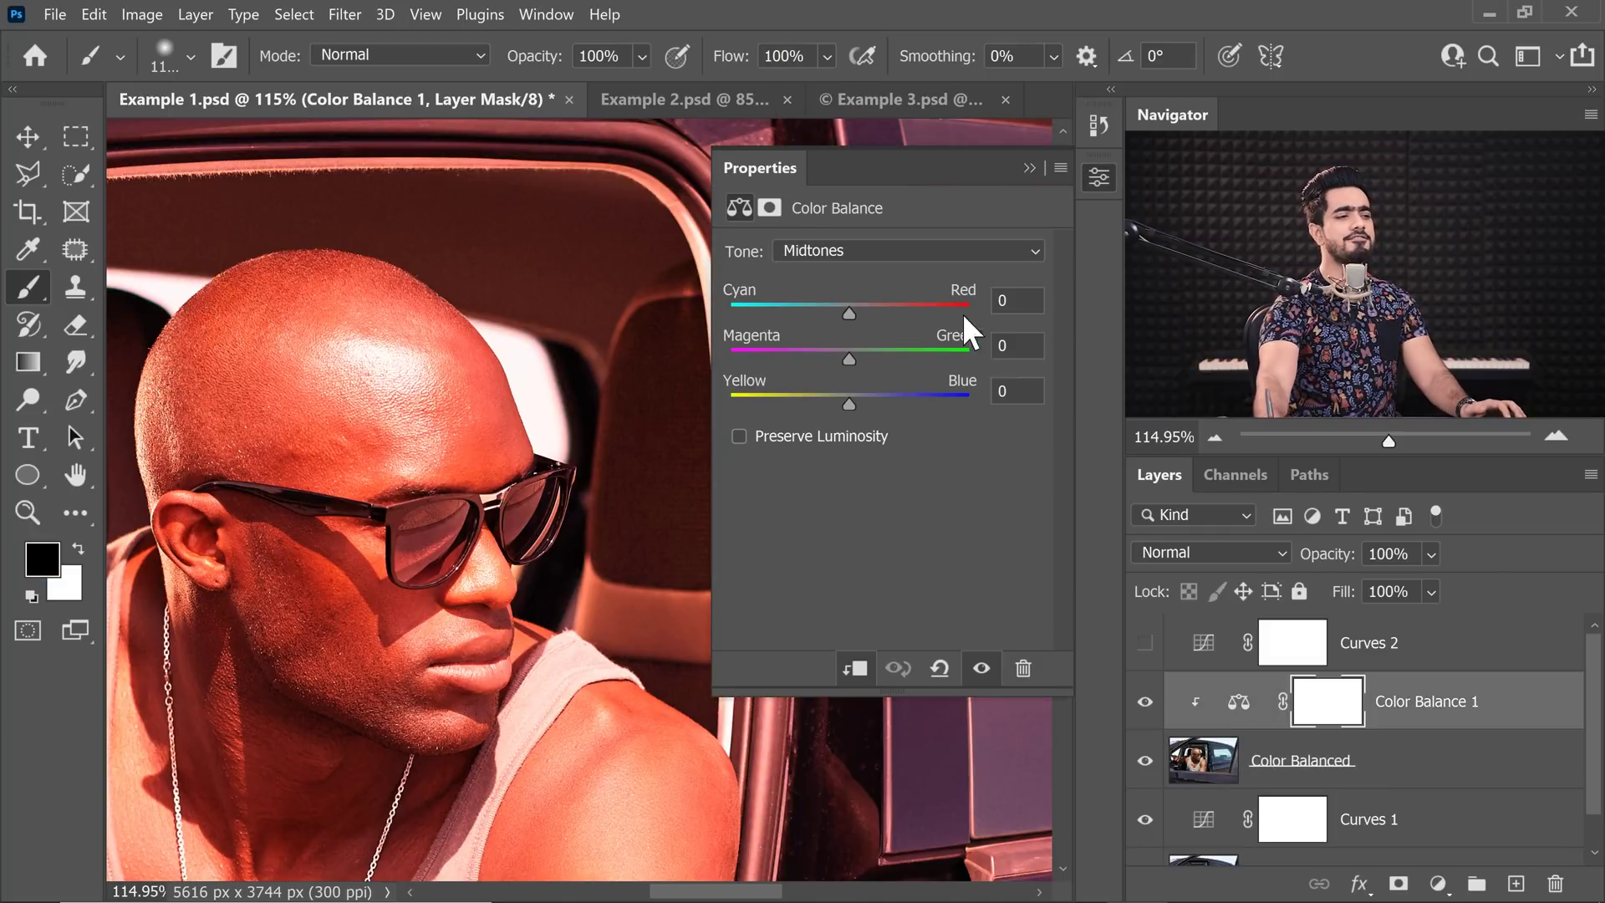
{"action": "left_click", "coordinate": [871, 248]}
{"action": "left_click", "coordinate": [861, 316]}
{"action": "key", "text": "Tab"}
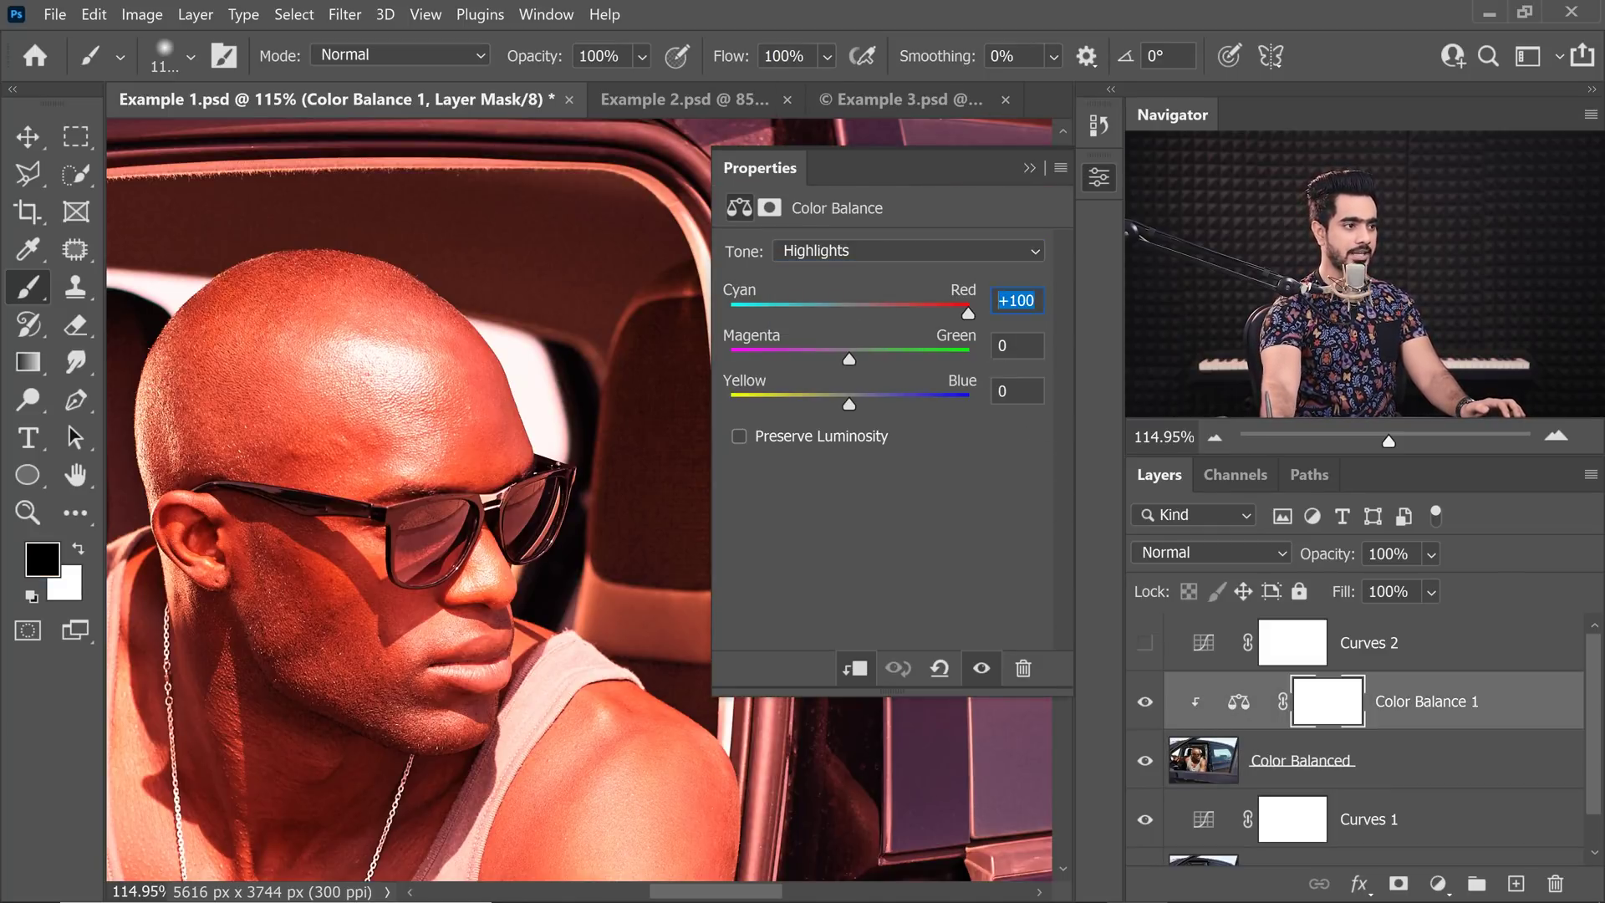
{"action": "type", "text": "50"}
{"action": "key", "text": "Return"}
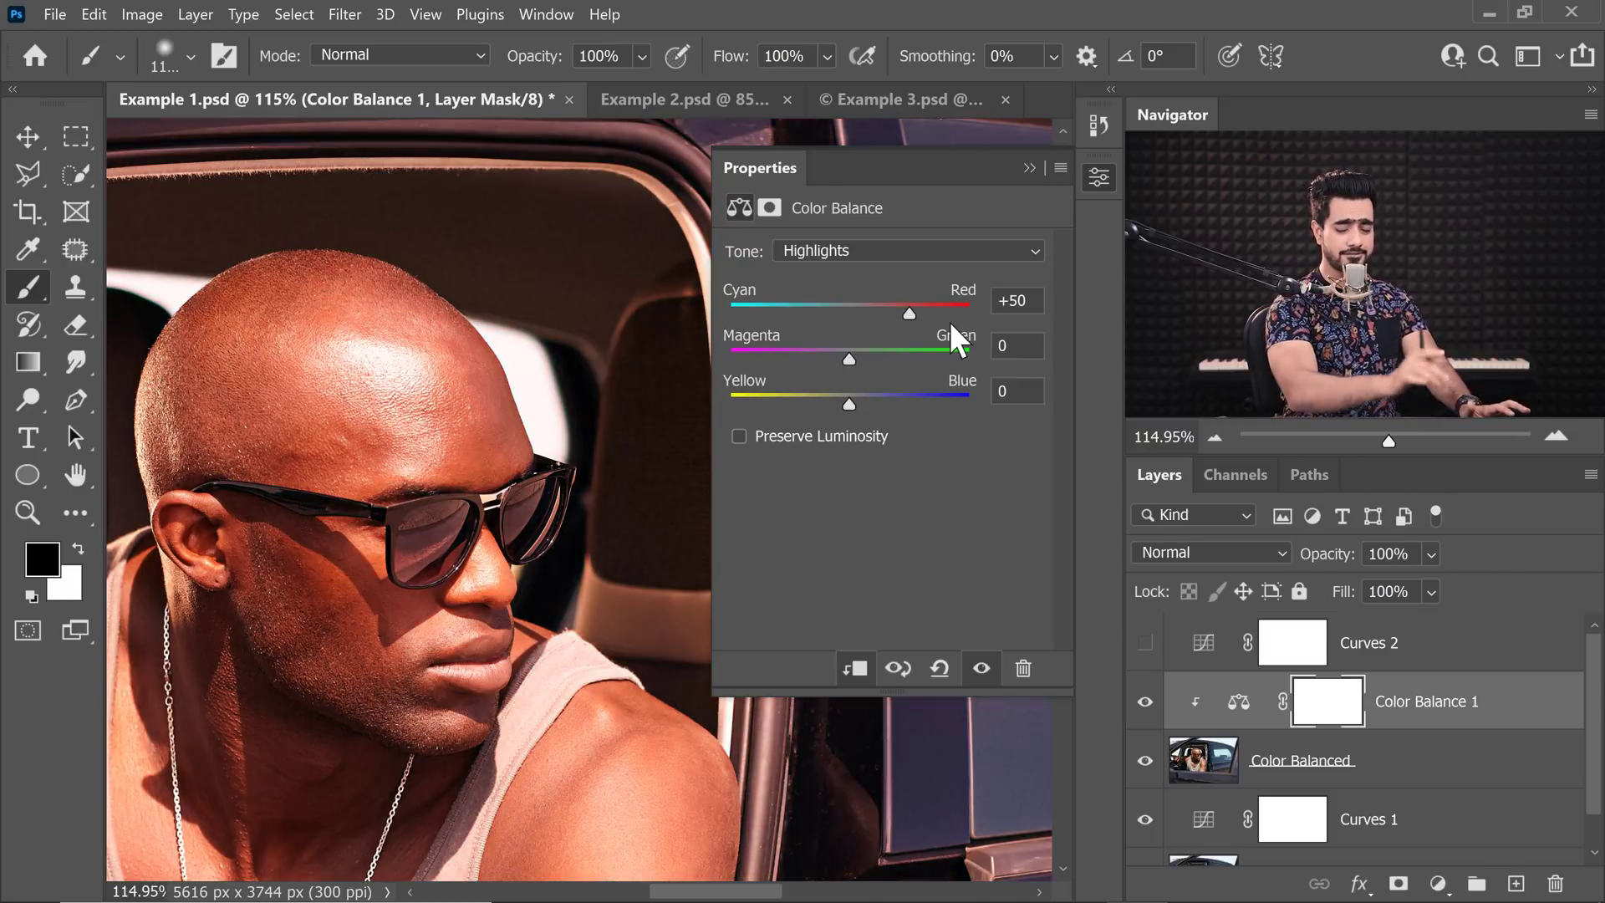
{"action": "left_click", "coordinate": [1029, 168]}
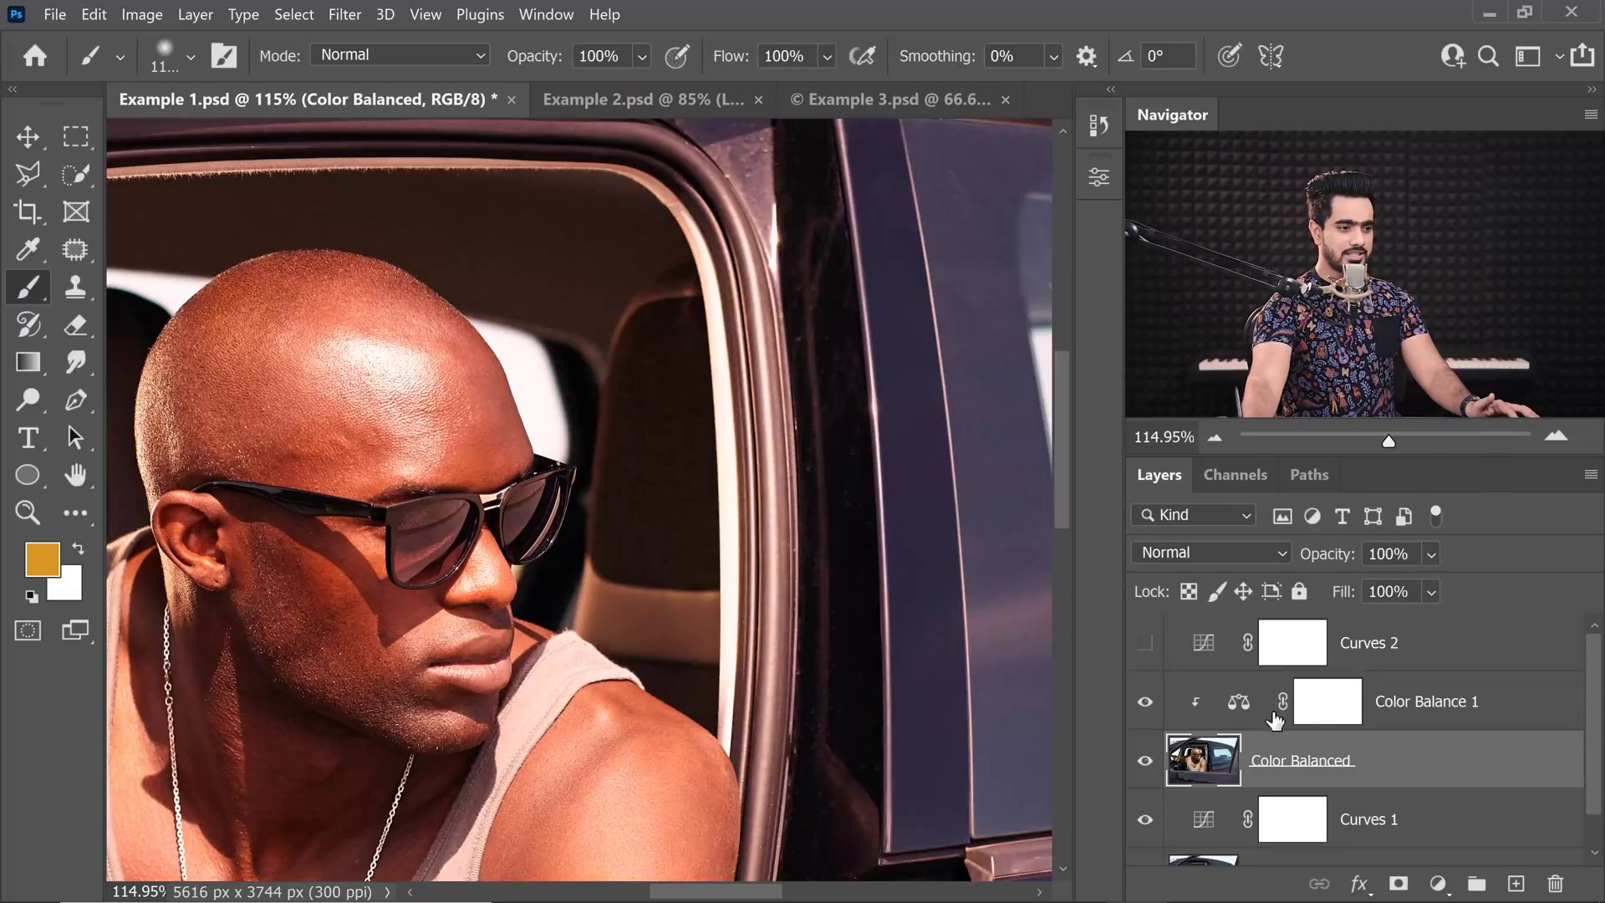
Review the Highlights settings of the Color Balance 1 adjustment
{"action": "double_click", "coordinate": [1240, 711]}
{"action": "left_click", "coordinate": [820, 249]}
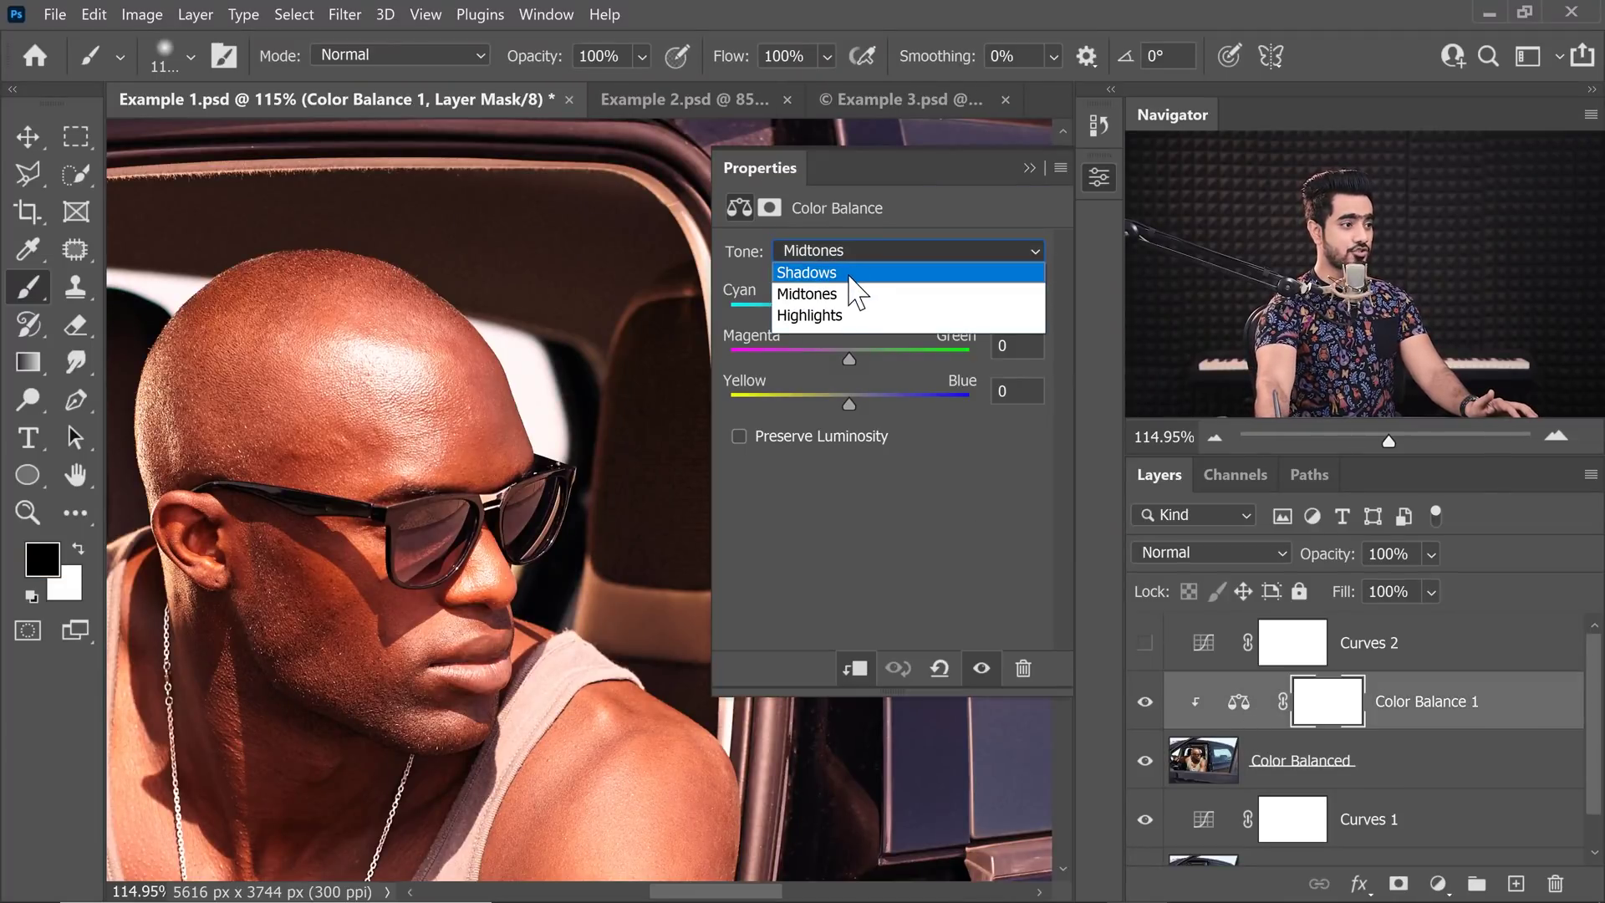
{"action": "left_click", "coordinate": [836, 315]}
{"action": "left_click", "coordinate": [1099, 177]}
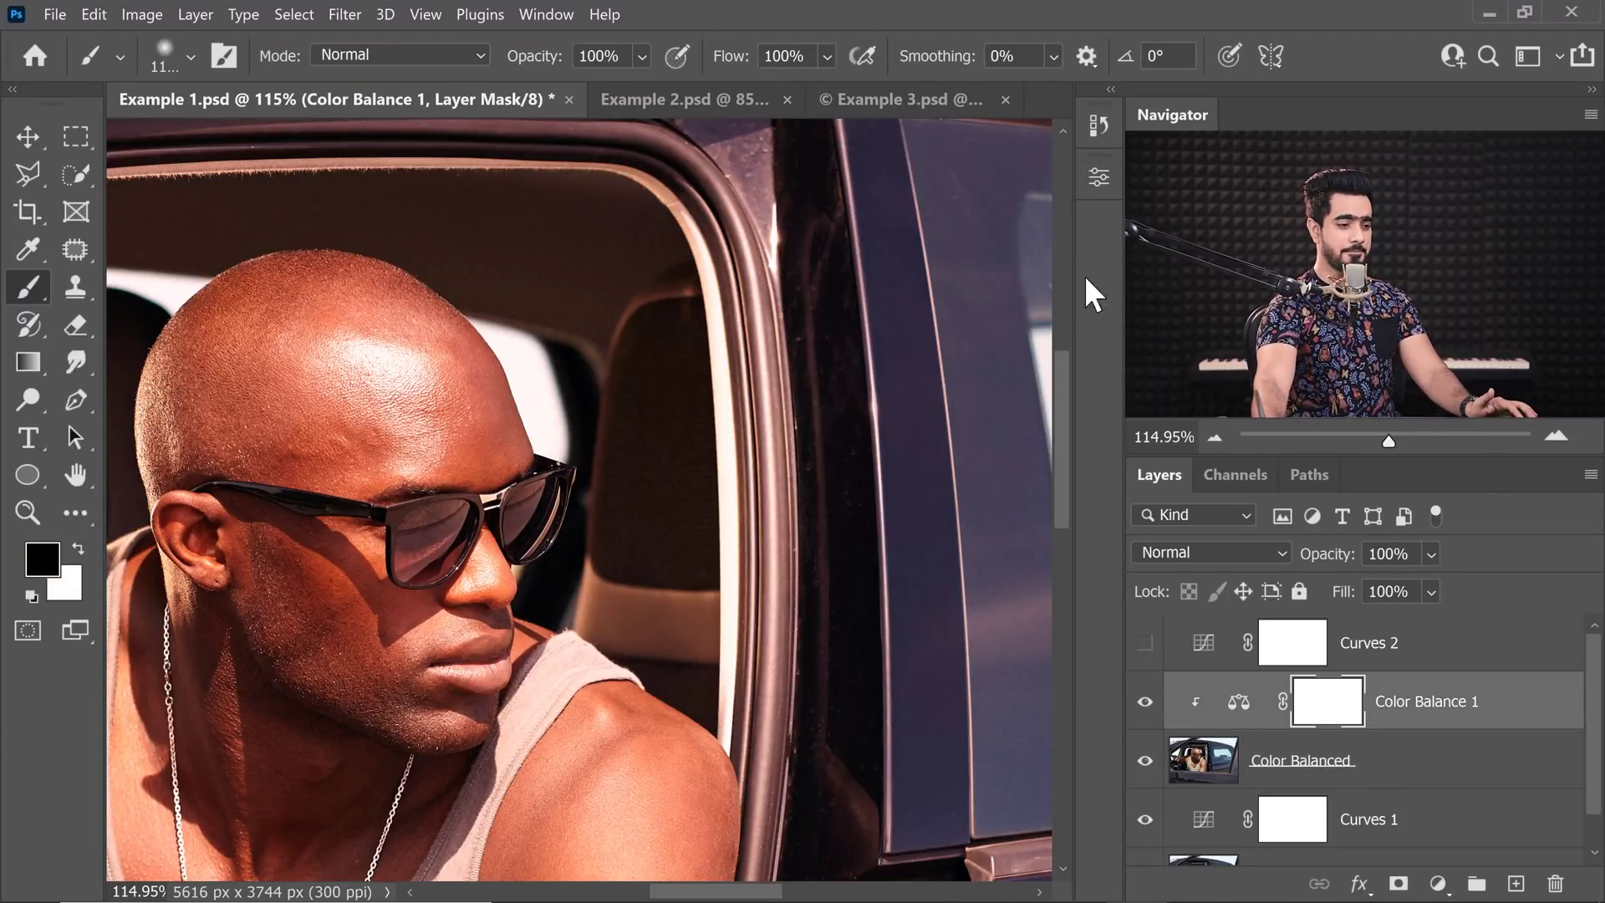
Set the Color Balanced layer's blend mode to Difference and turn the Curves 2 amplifier layer back on
{"action": "left_click", "coordinate": [1368, 761]}
{"action": "left_click", "coordinate": [1182, 552]}
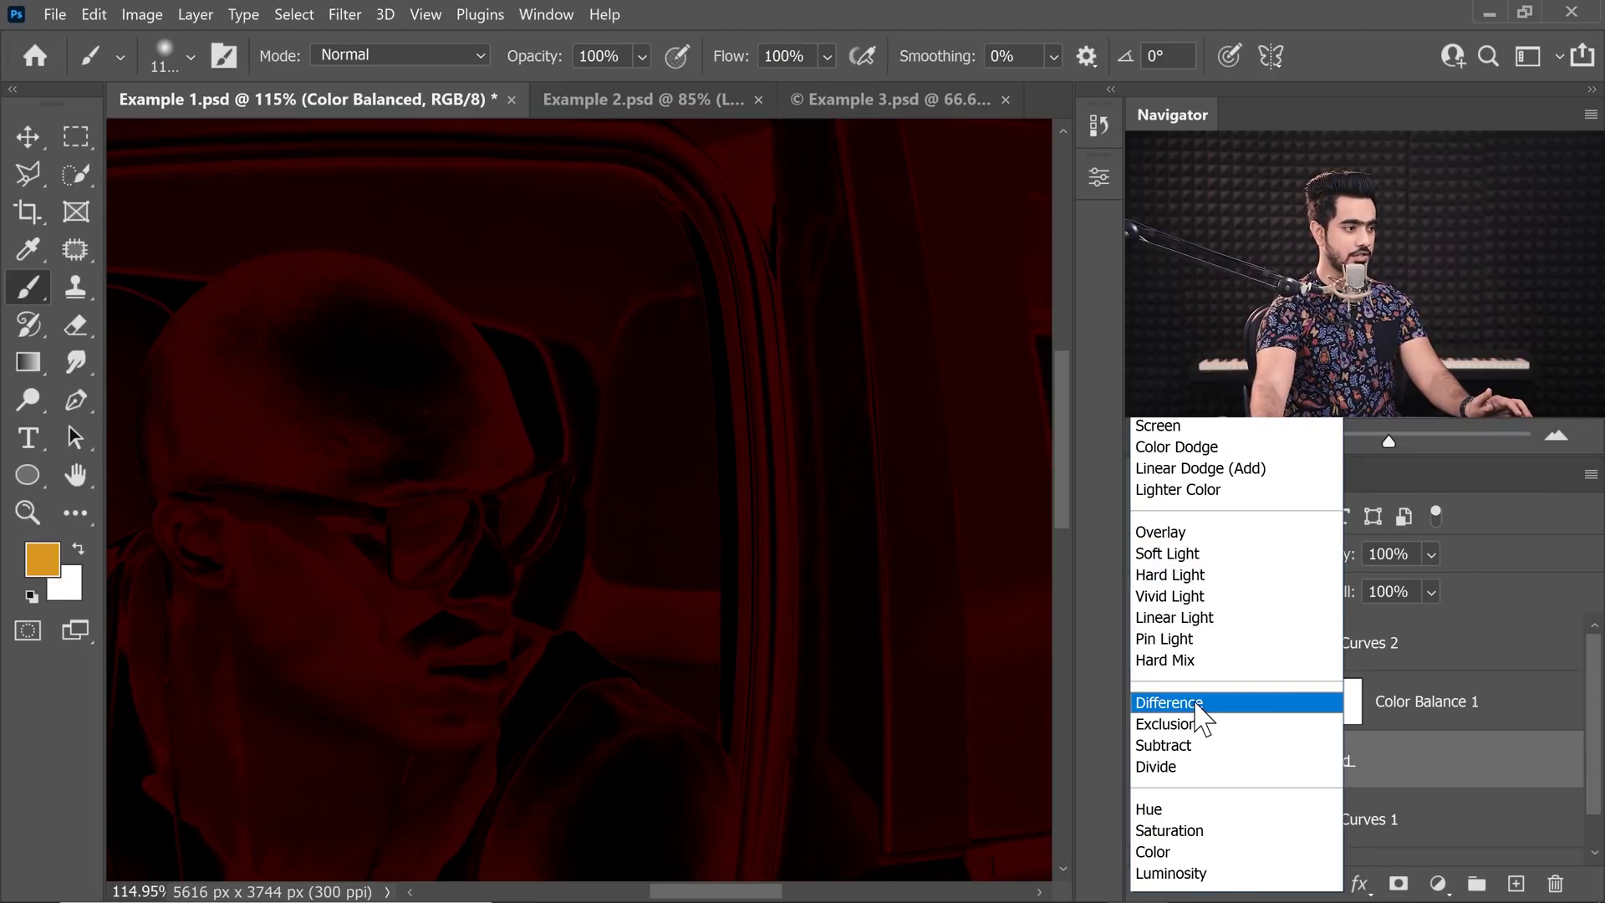
{"action": "left_click", "coordinate": [1195, 706]}
{"action": "scroll", "coordinate": [555, 549], "scroll_direction": "down", "scroll_amount": 5}
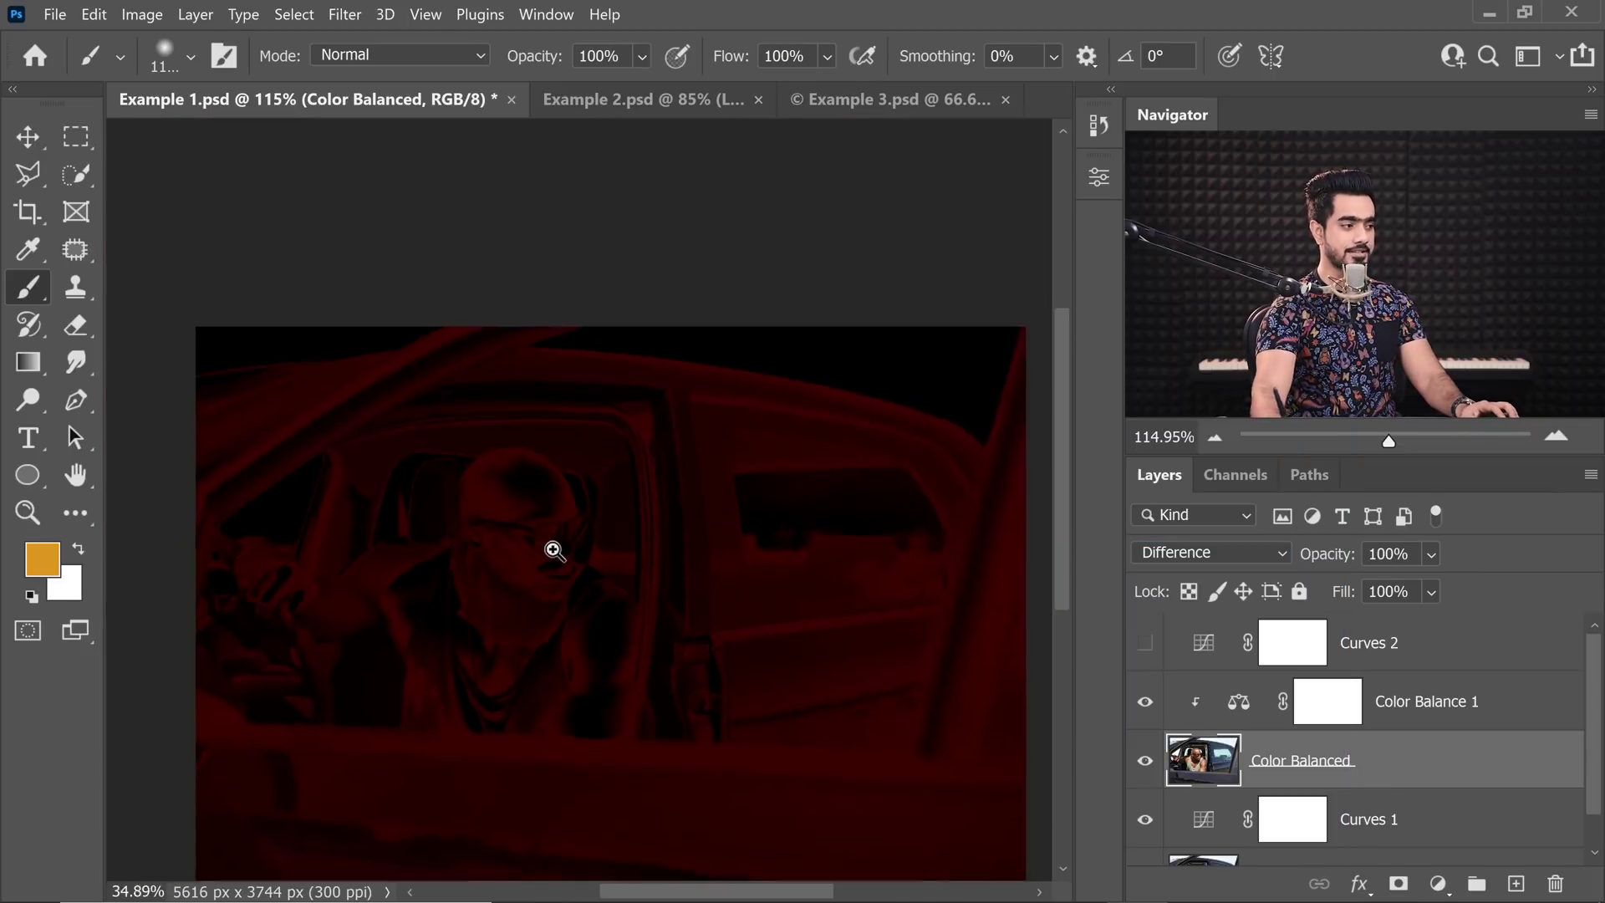
{"action": "scroll", "coordinate": [510, 413], "scroll_direction": "up", "scroll_amount": 2}
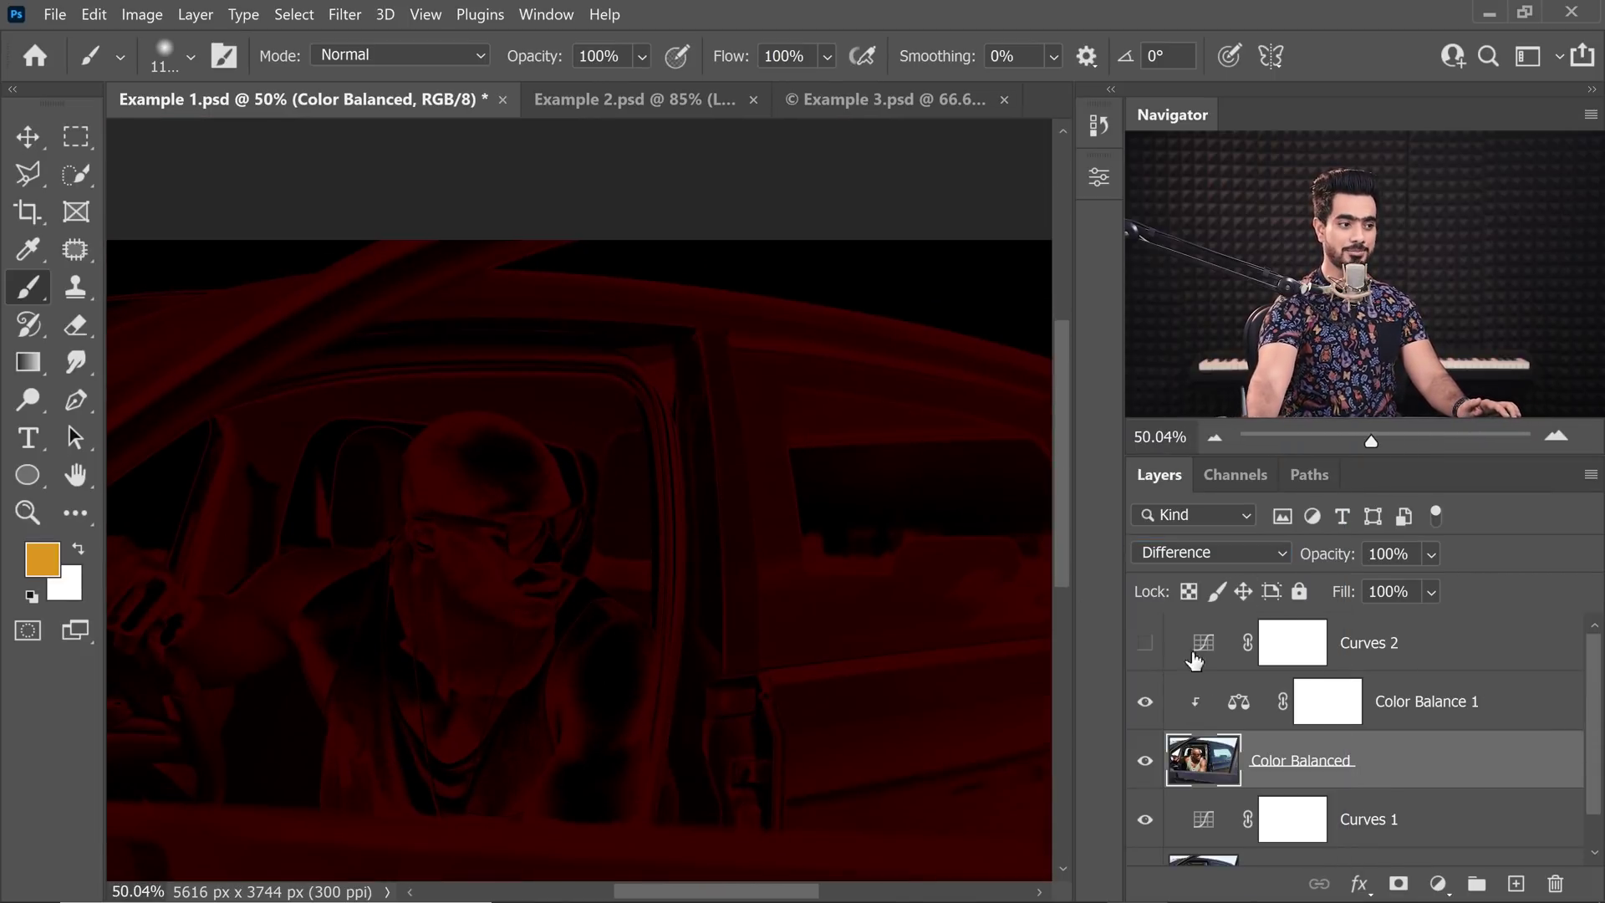
{"action": "left_click", "coordinate": [1145, 645]}
Try the Curves 1 layer at 50% opacity to compare the difference, and return it to 100%
{"action": "left_click_drag", "start_coordinate": [1593, 737], "coordinate": [1596, 782]}
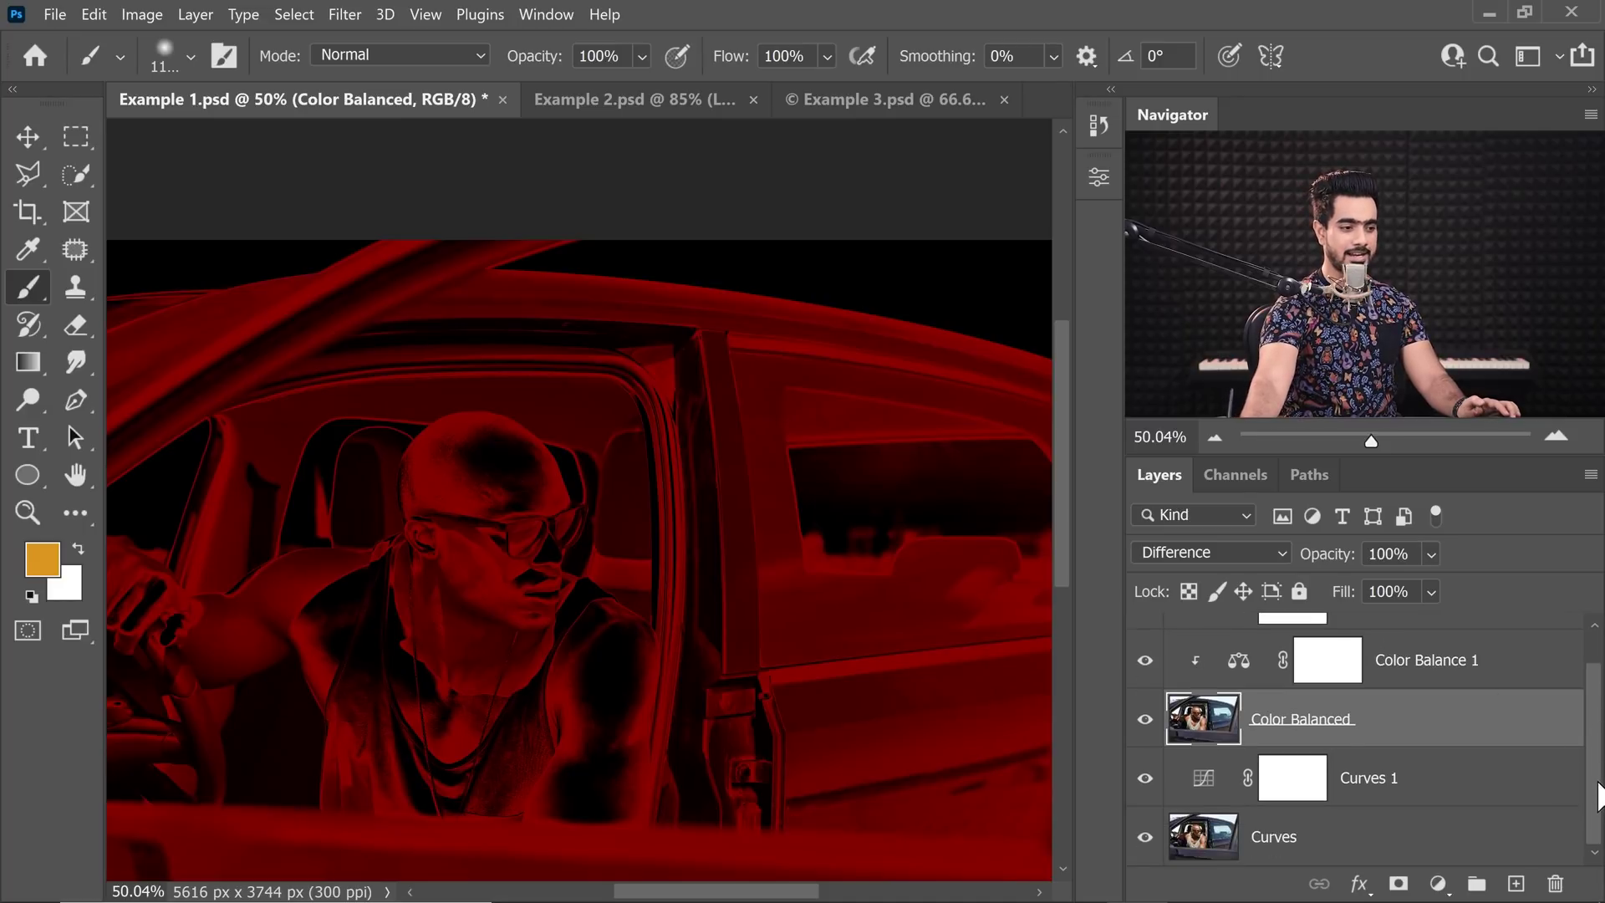
{"action": "double_click", "coordinate": [1204, 779]}
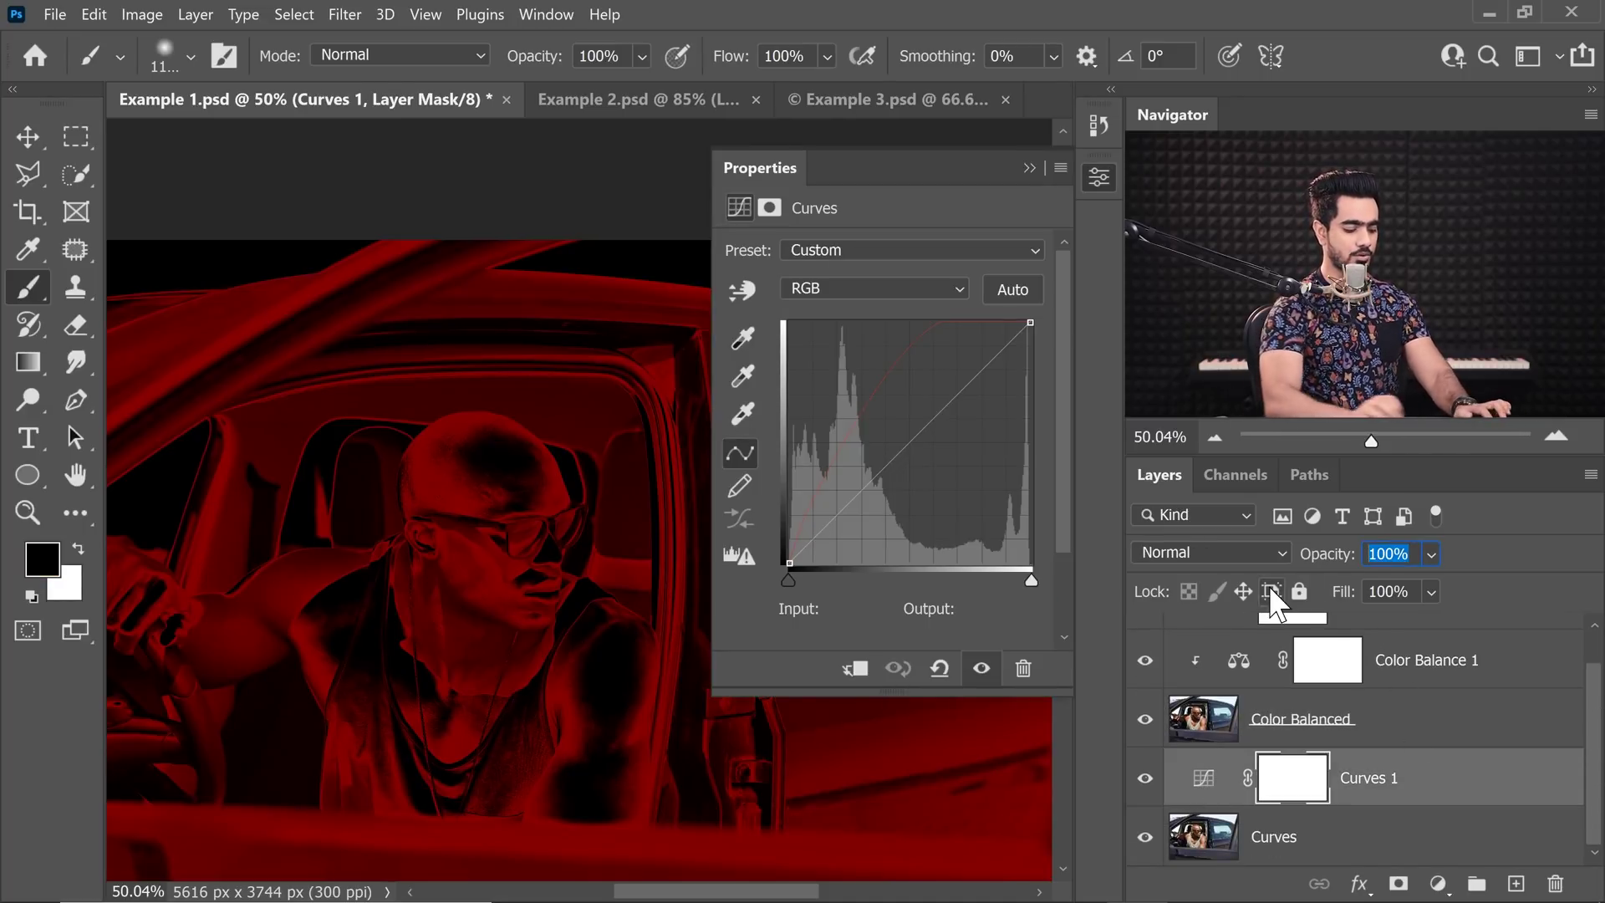
{"action": "type", "text": "50"}
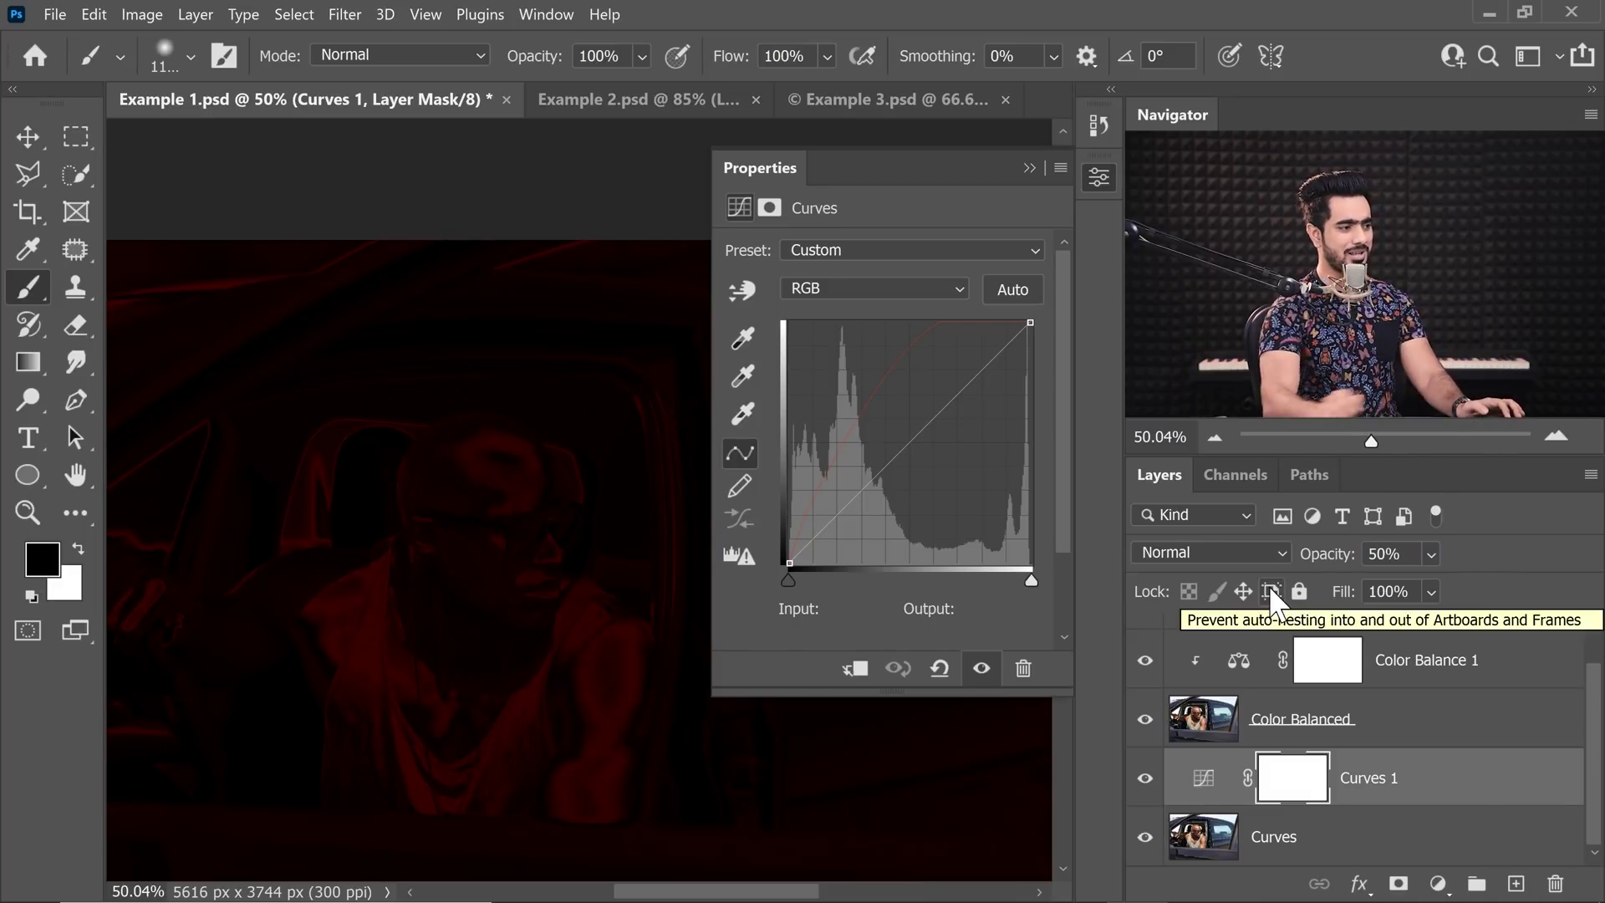
{"action": "mouse_move", "coordinate": [483, 563]}
{"action": "left_mouse_down"}
{"action": "mouse_move", "coordinate": [451, 562]}
{"action": "mouse_move", "coordinate": [515, 610]}
{"action": "mouse_move", "coordinate": [504, 601]}
{"action": "left_mouse_up"}
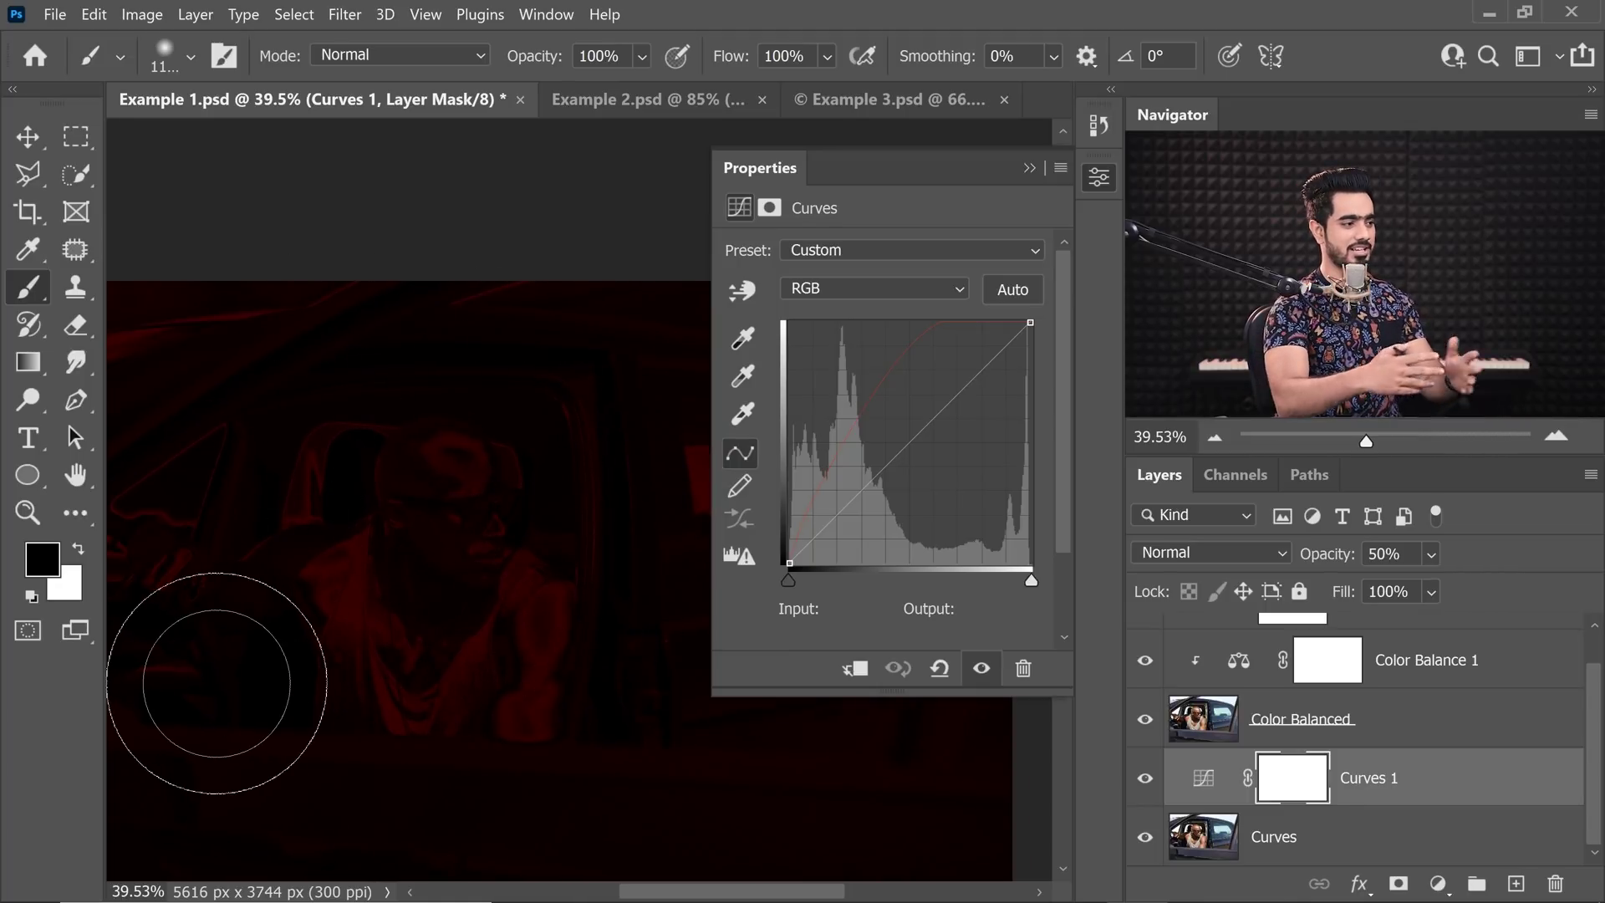
{"action": "left_click_drag", "start_coordinate": [1321, 553], "coordinate": [1535, 542]}
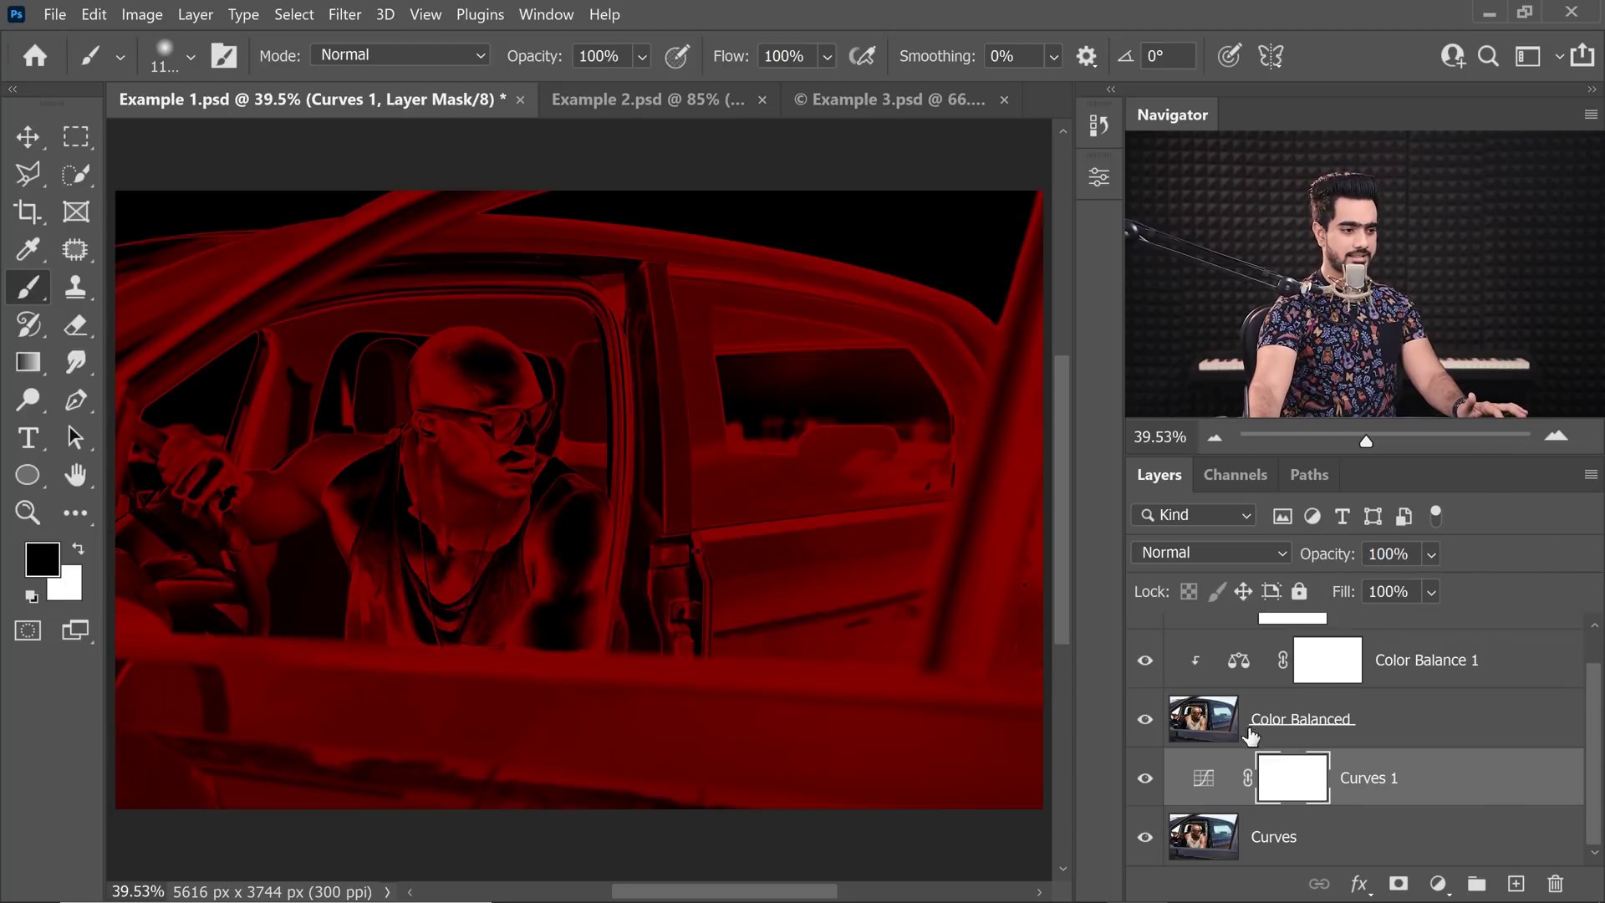
Reshape the Red curve of Curves 1 to cancel the highlights shift, with points at input 60, output 94 and input 197, output 255
{"action": "double_click", "coordinate": [1212, 781]}
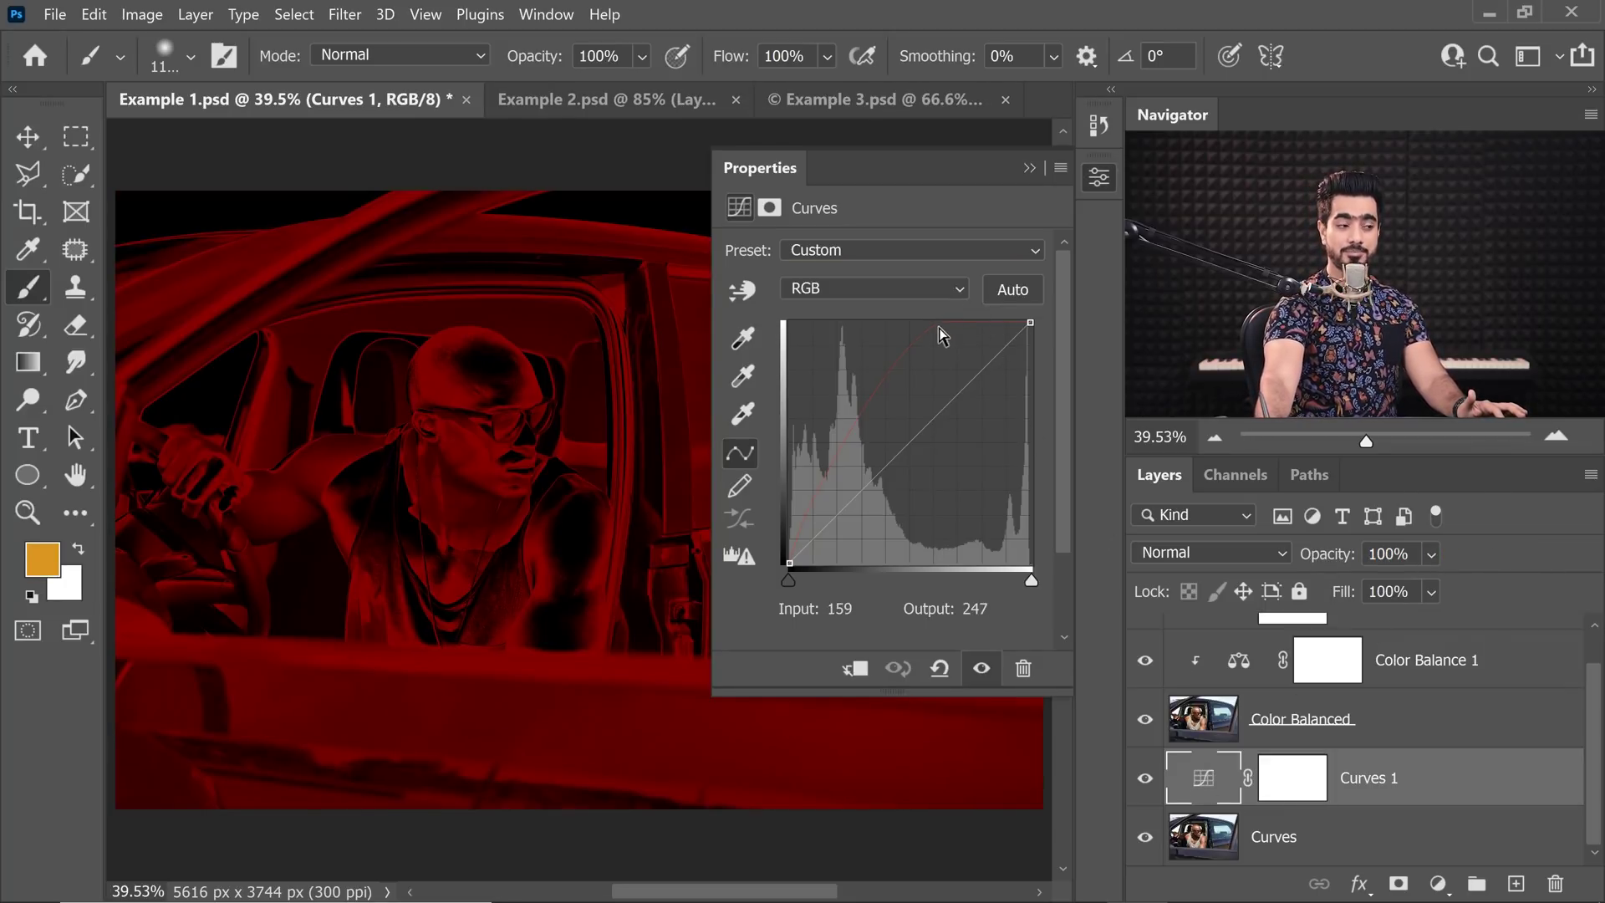
{"action": "left_click", "coordinate": [861, 289]}
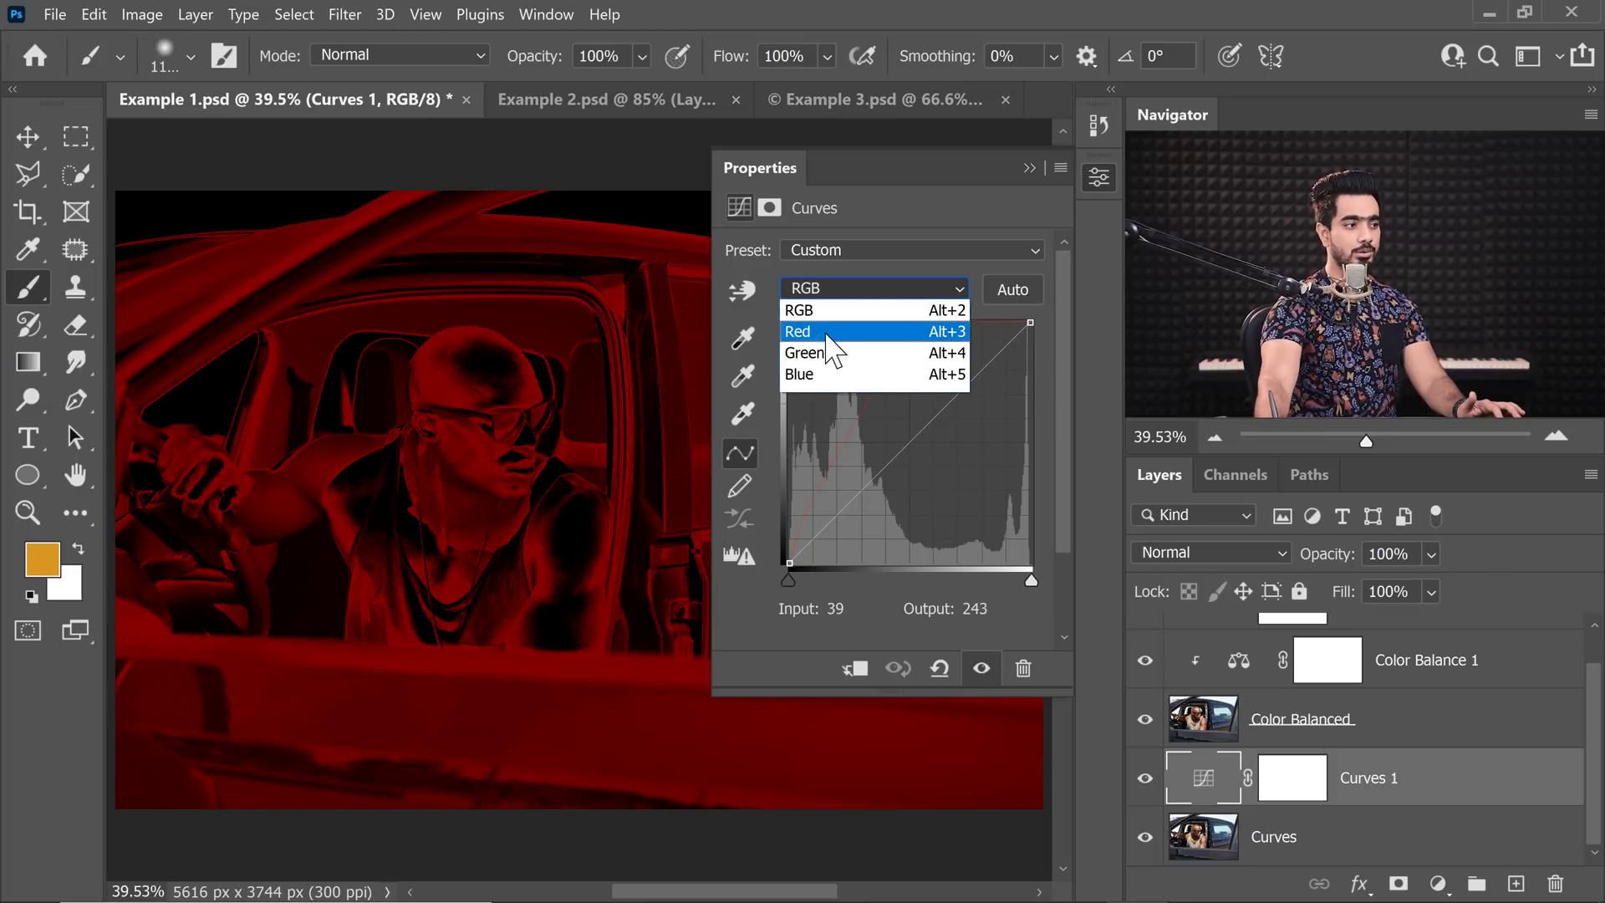
{"action": "left_click", "coordinate": [821, 334]}
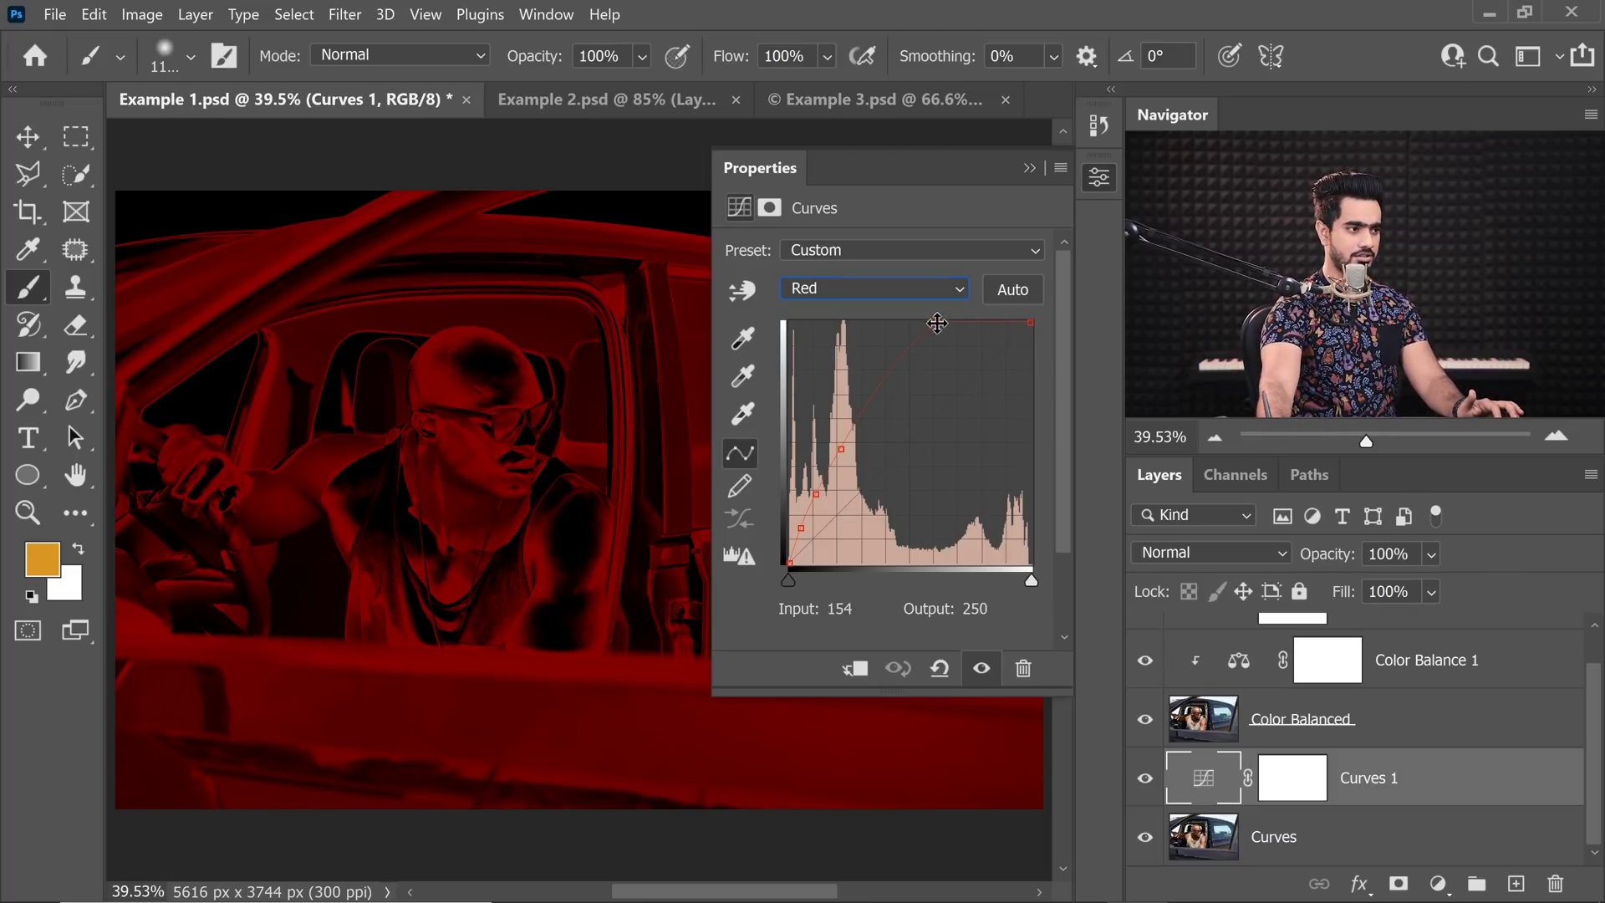
{"action": "mouse_move", "coordinate": [936, 325]}
{"action": "left_mouse_down"}
{"action": "mouse_move", "coordinate": [938, 311]}
{"action": "mouse_move", "coordinate": [967, 322]}
{"action": "left_mouse_up"}
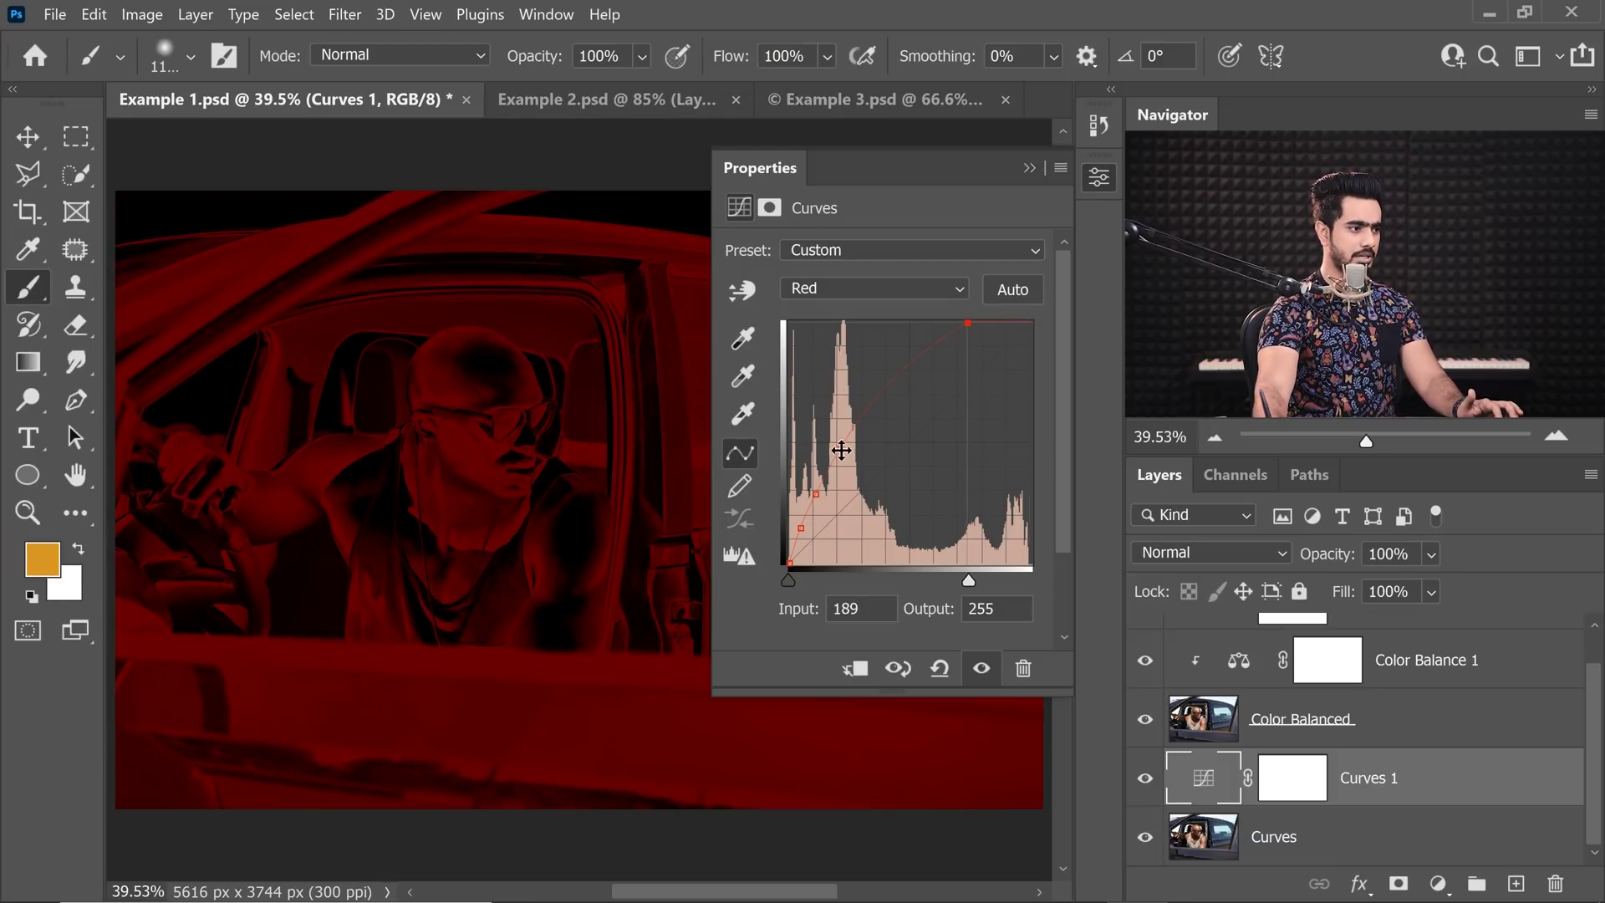
{"action": "left_click_drag", "start_coordinate": [841, 451], "coordinate": [820, 504]}
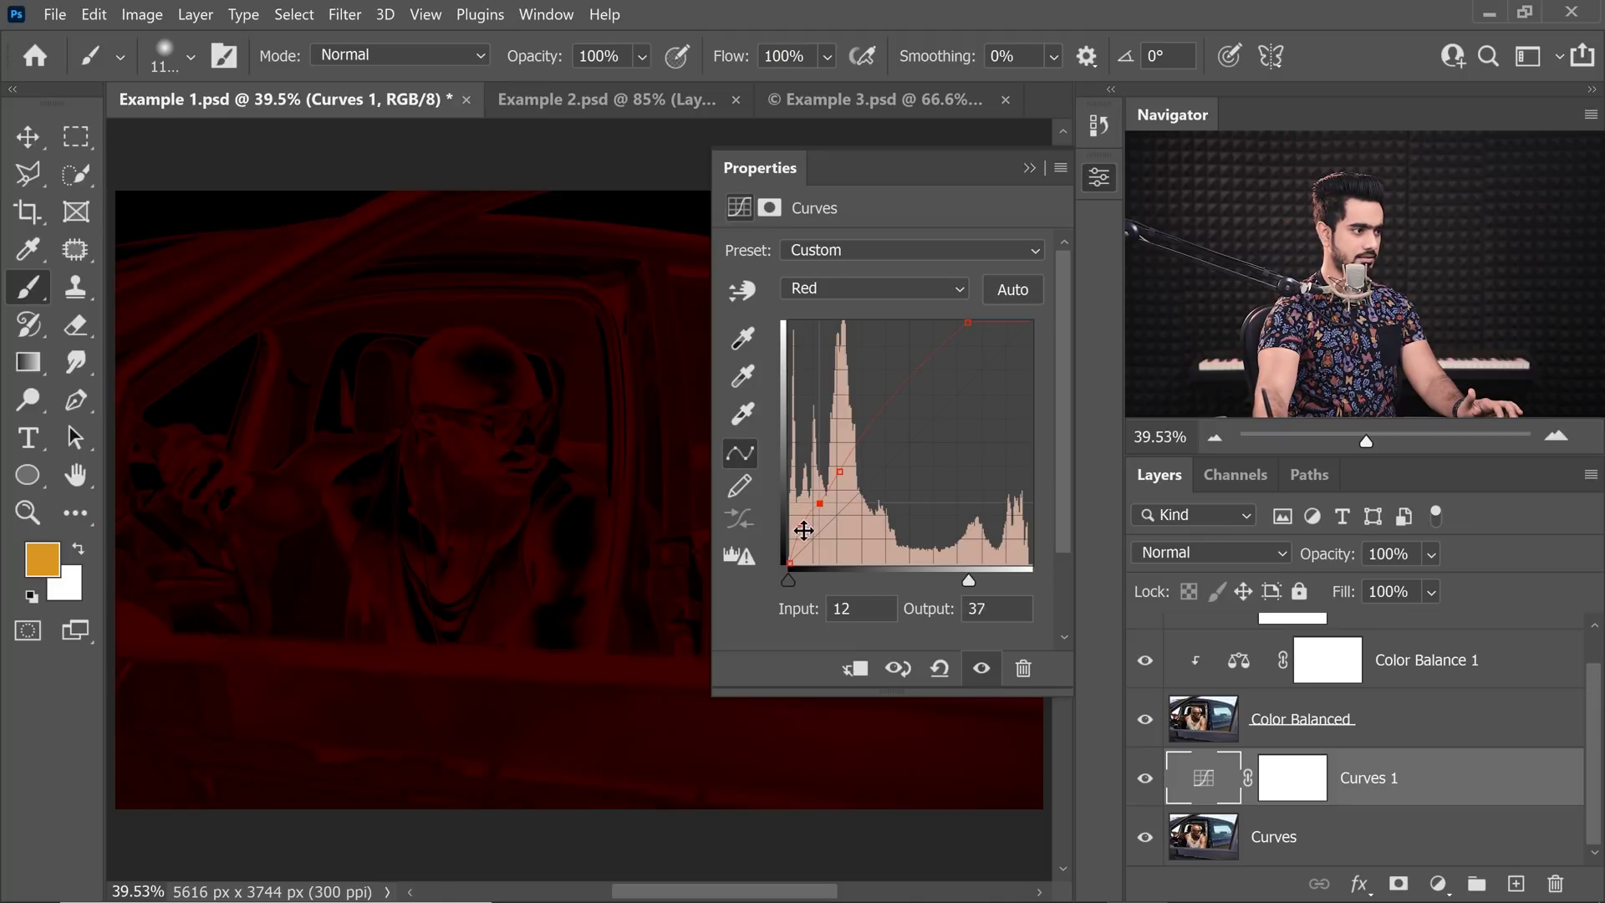
{"action": "left_click", "coordinate": [803, 530]}
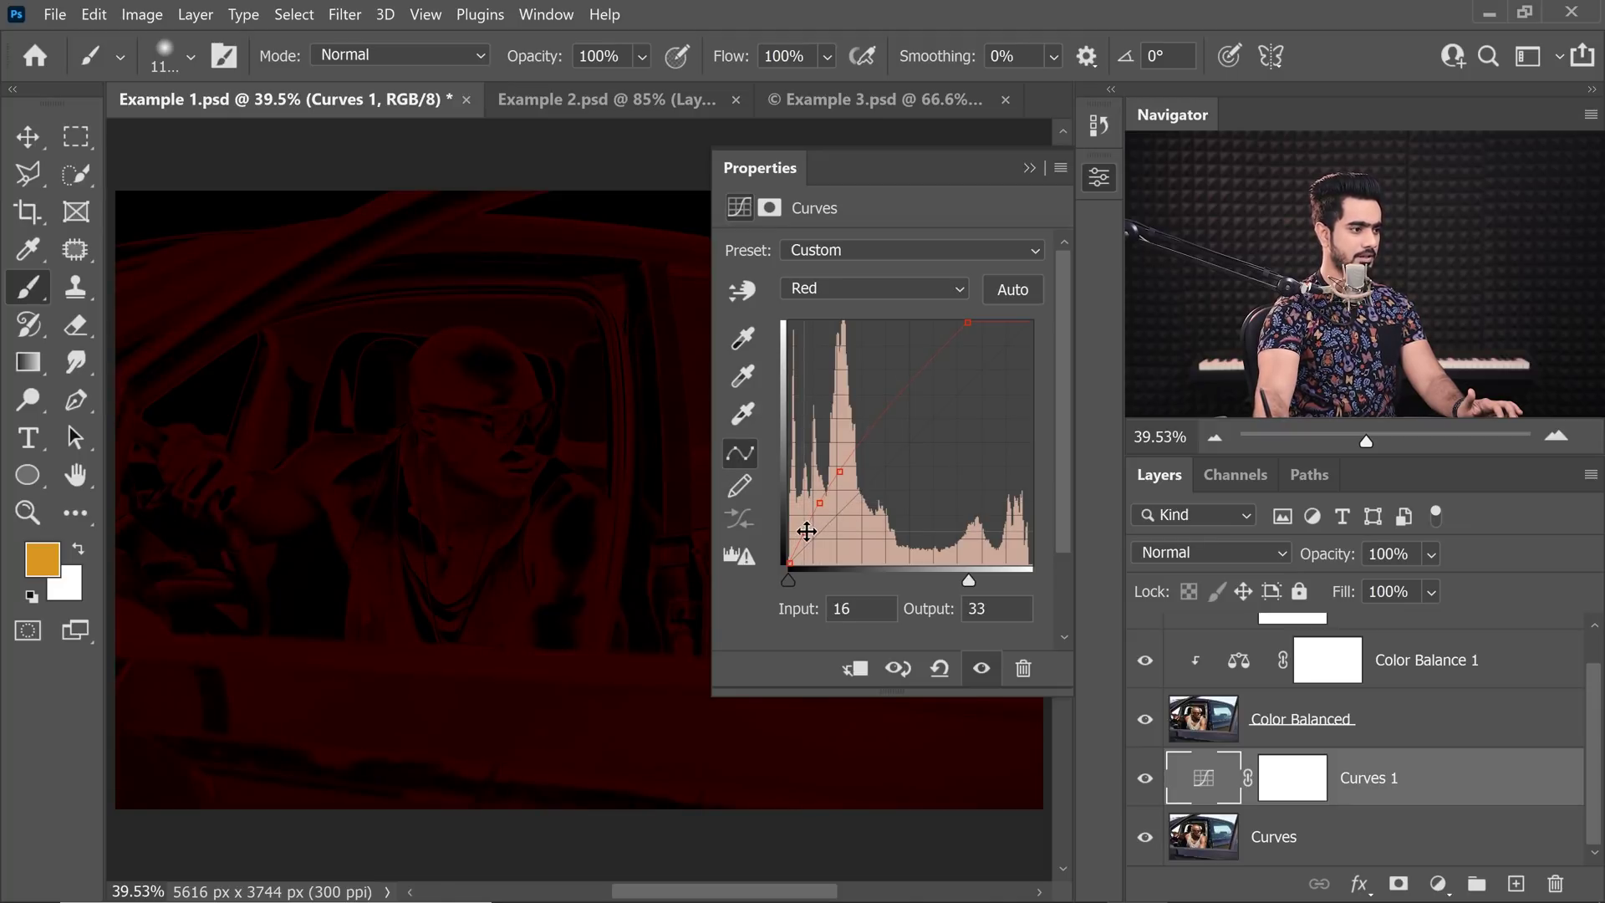
{"action": "left_click_drag", "start_coordinate": [824, 516], "coordinate": [846, 473]}
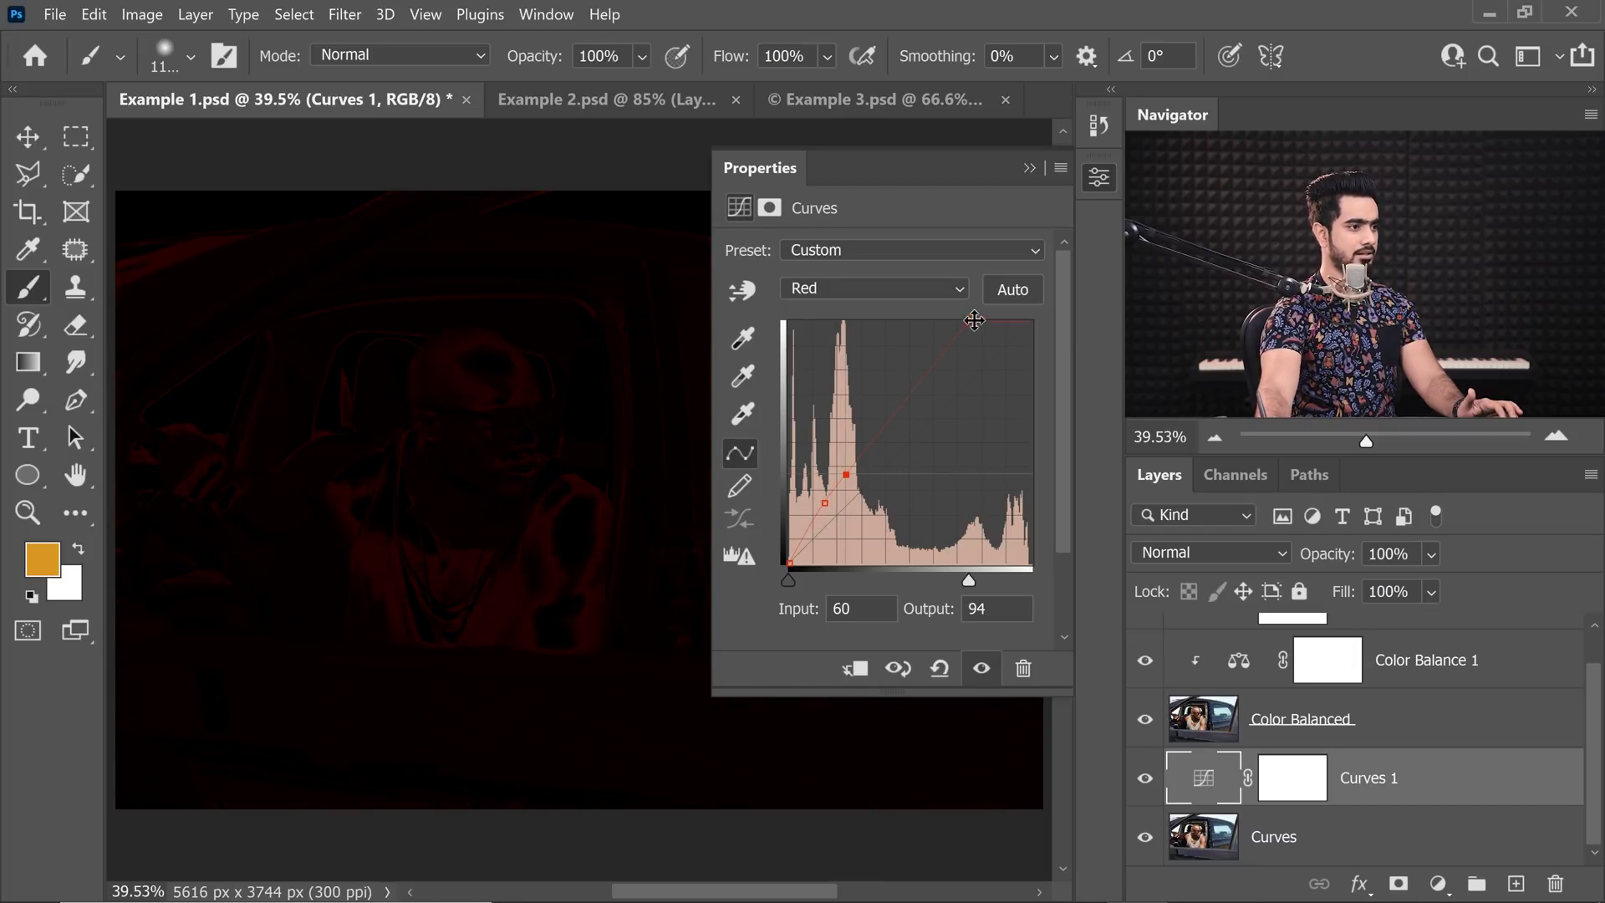
{"action": "left_click_drag", "start_coordinate": [967, 321], "coordinate": [975, 322]}
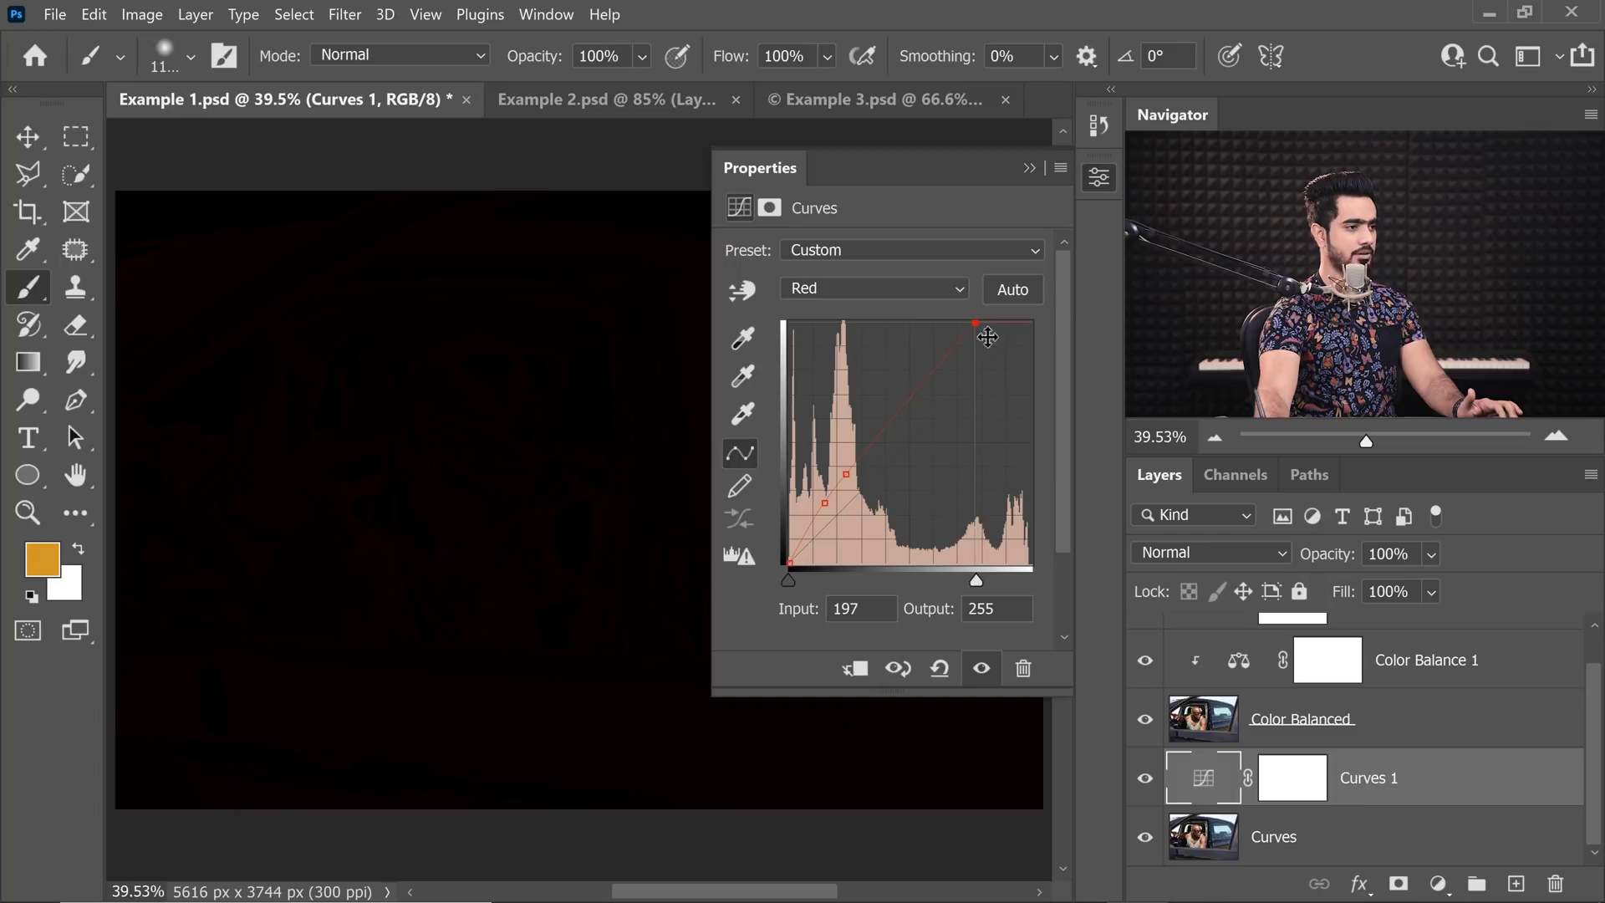
{"action": "left_click", "coordinate": [1028, 168]}
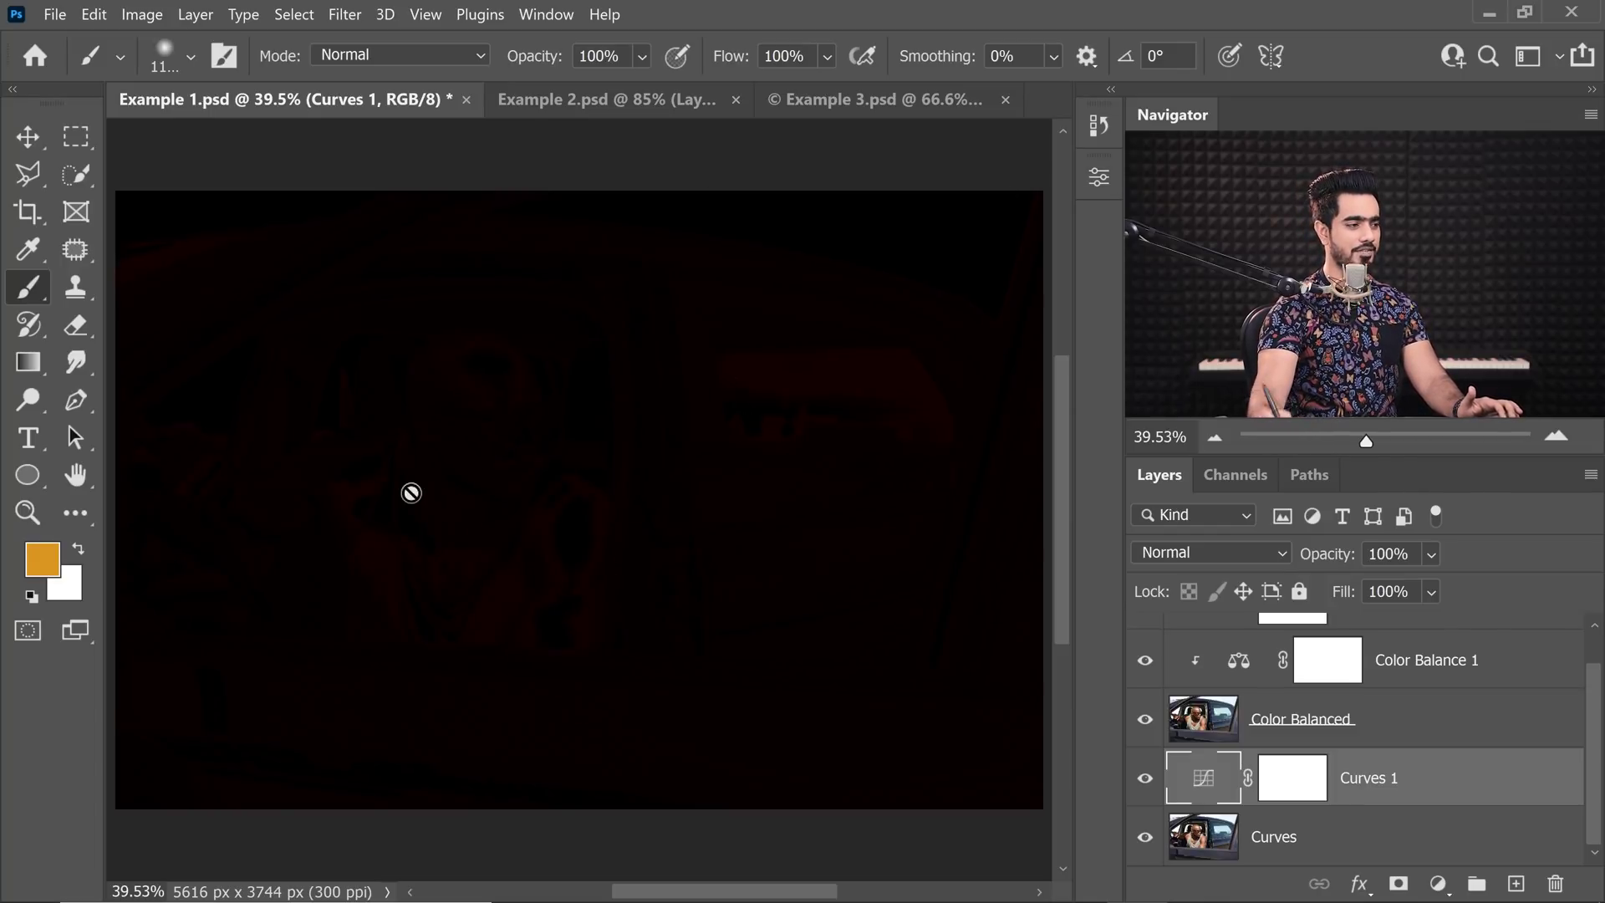
Set the Color Balanced layer's blend mode to Normal and turn off the Curves 2 amplifier layer
{"action": "scroll", "coordinate": [1578, 728], "scroll_direction": "up", "scroll_amount": 1}
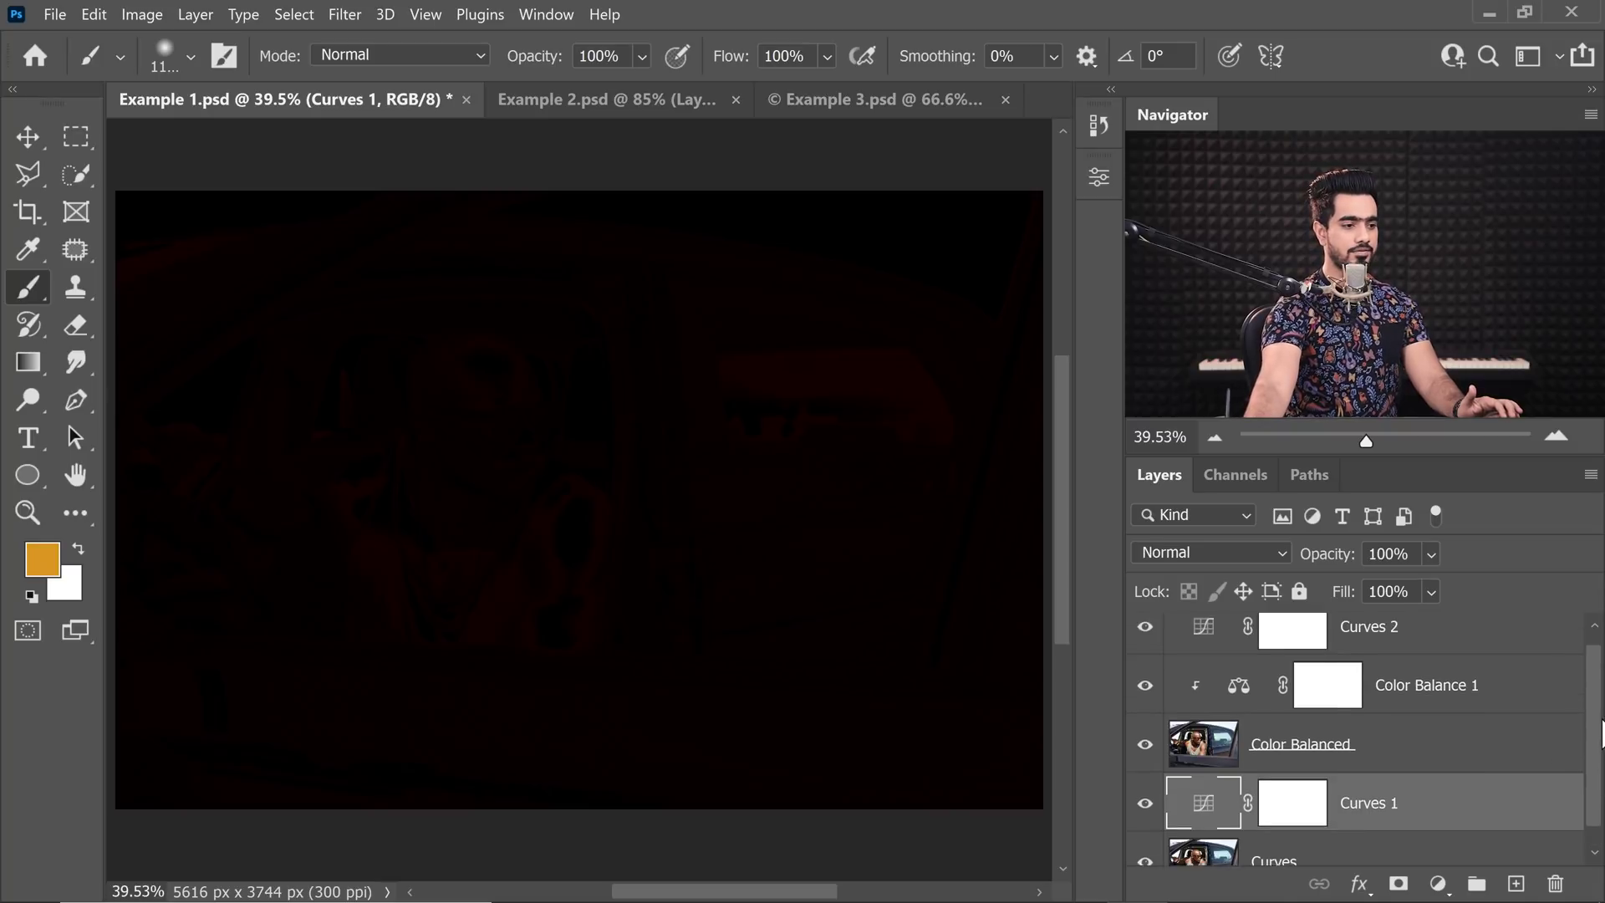
{"action": "left_click", "coordinate": [1471, 765]}
{"action": "left_click", "coordinate": [1179, 548]}
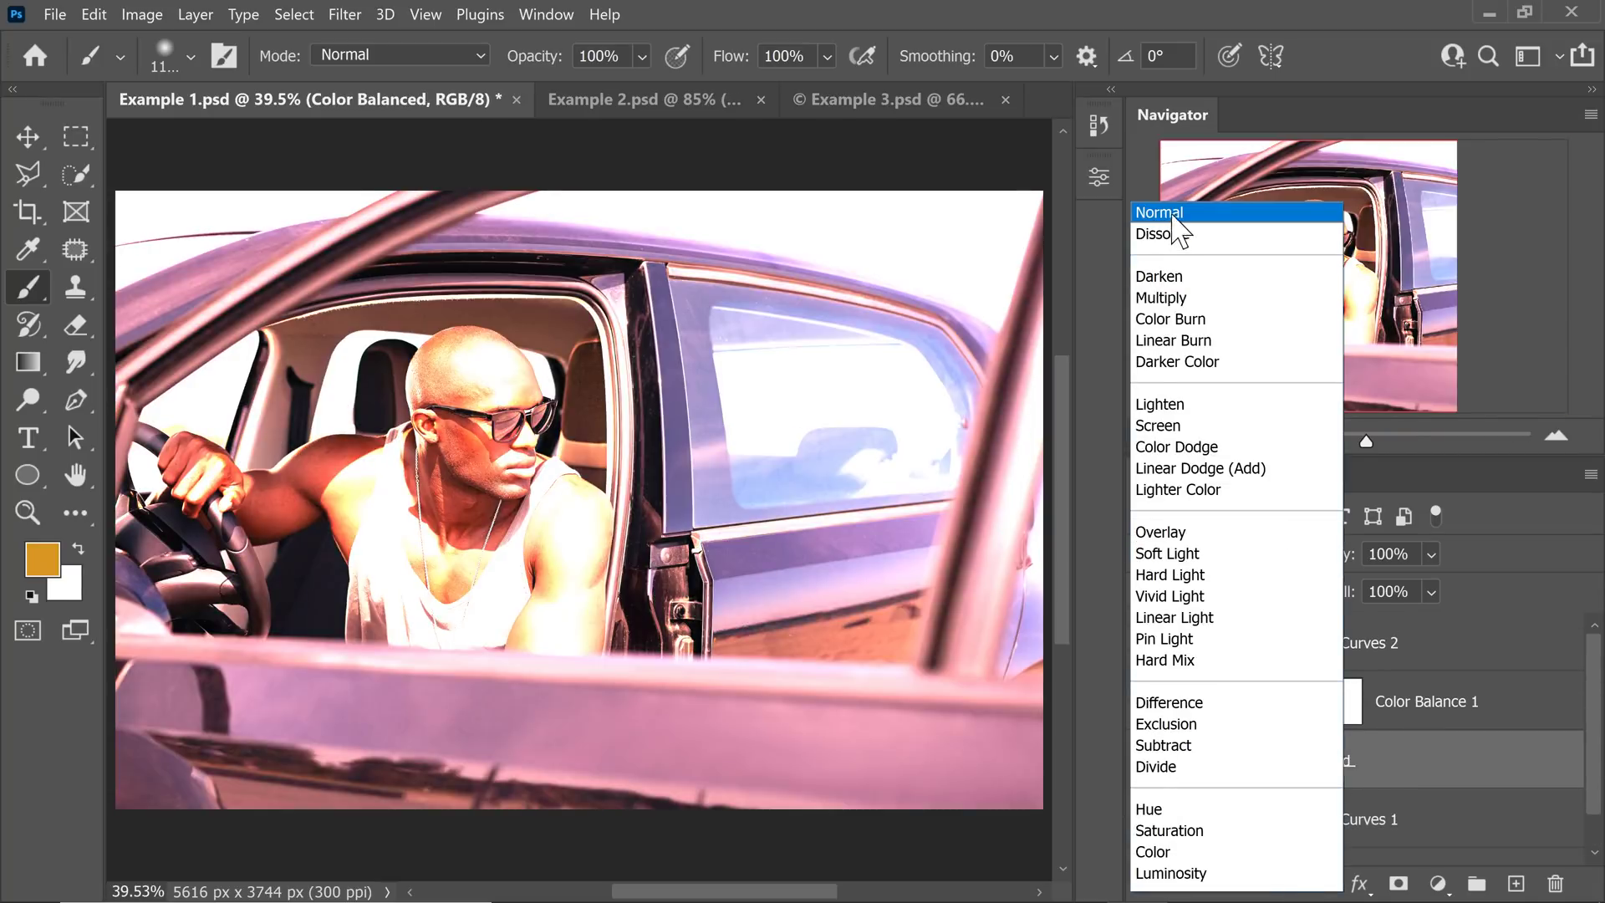
{"action": "left_click", "coordinate": [1163, 213]}
{"action": "left_click", "coordinate": [1145, 643]}
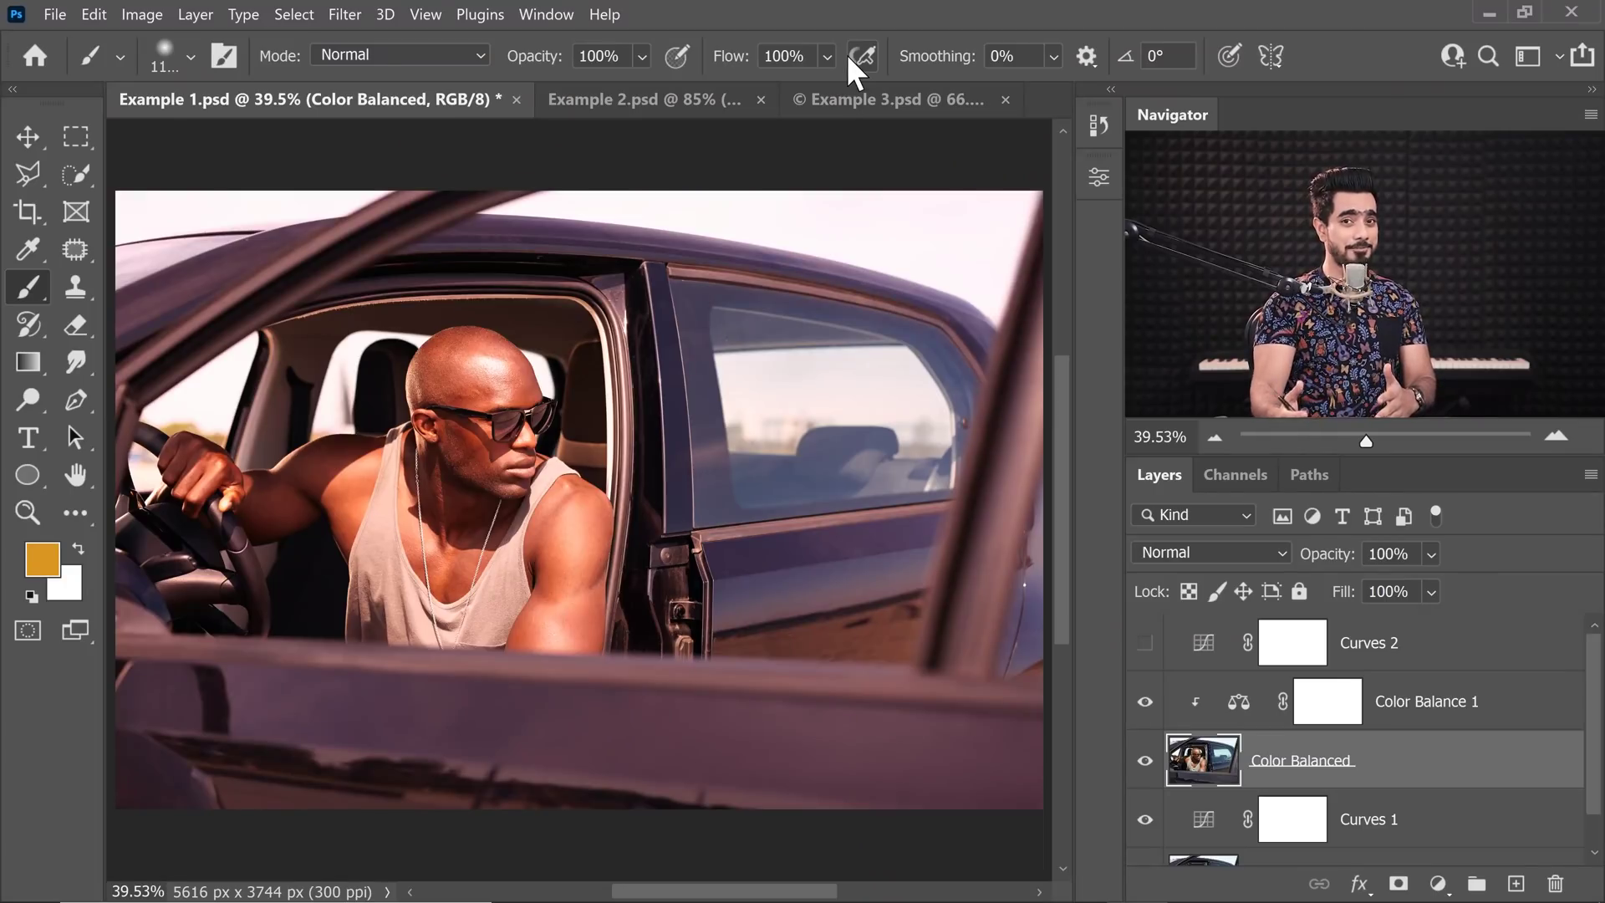
Reset the Color Balance 1 and Curves 1 adjustments to their defaults
{"action": "double_click", "coordinate": [1235, 704]}
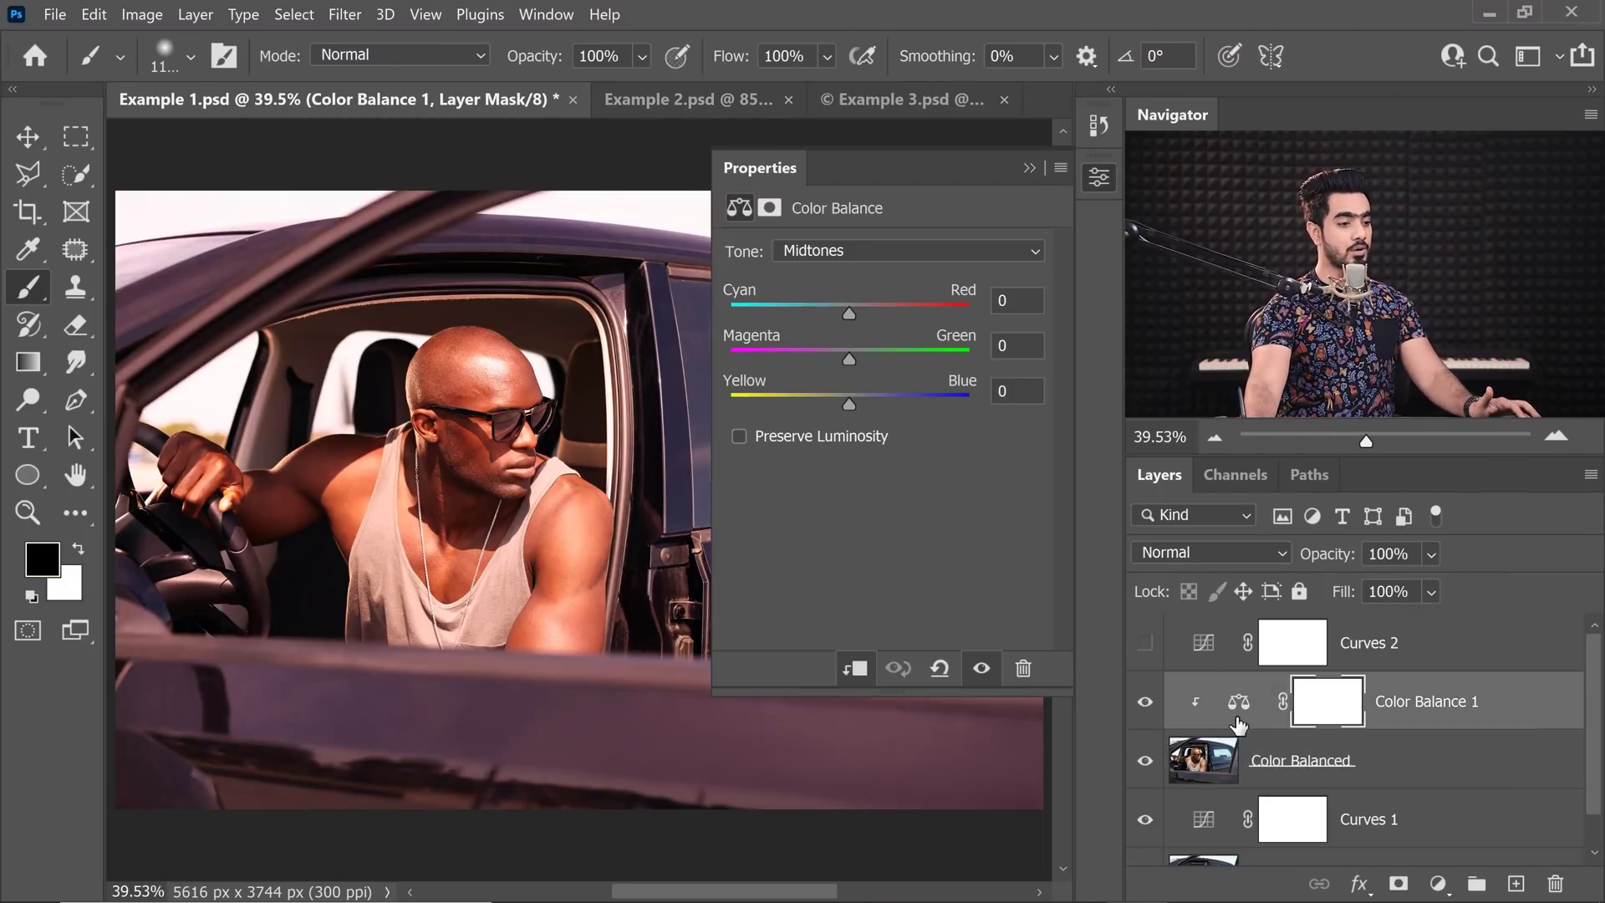
{"action": "left_click", "coordinate": [940, 668]}
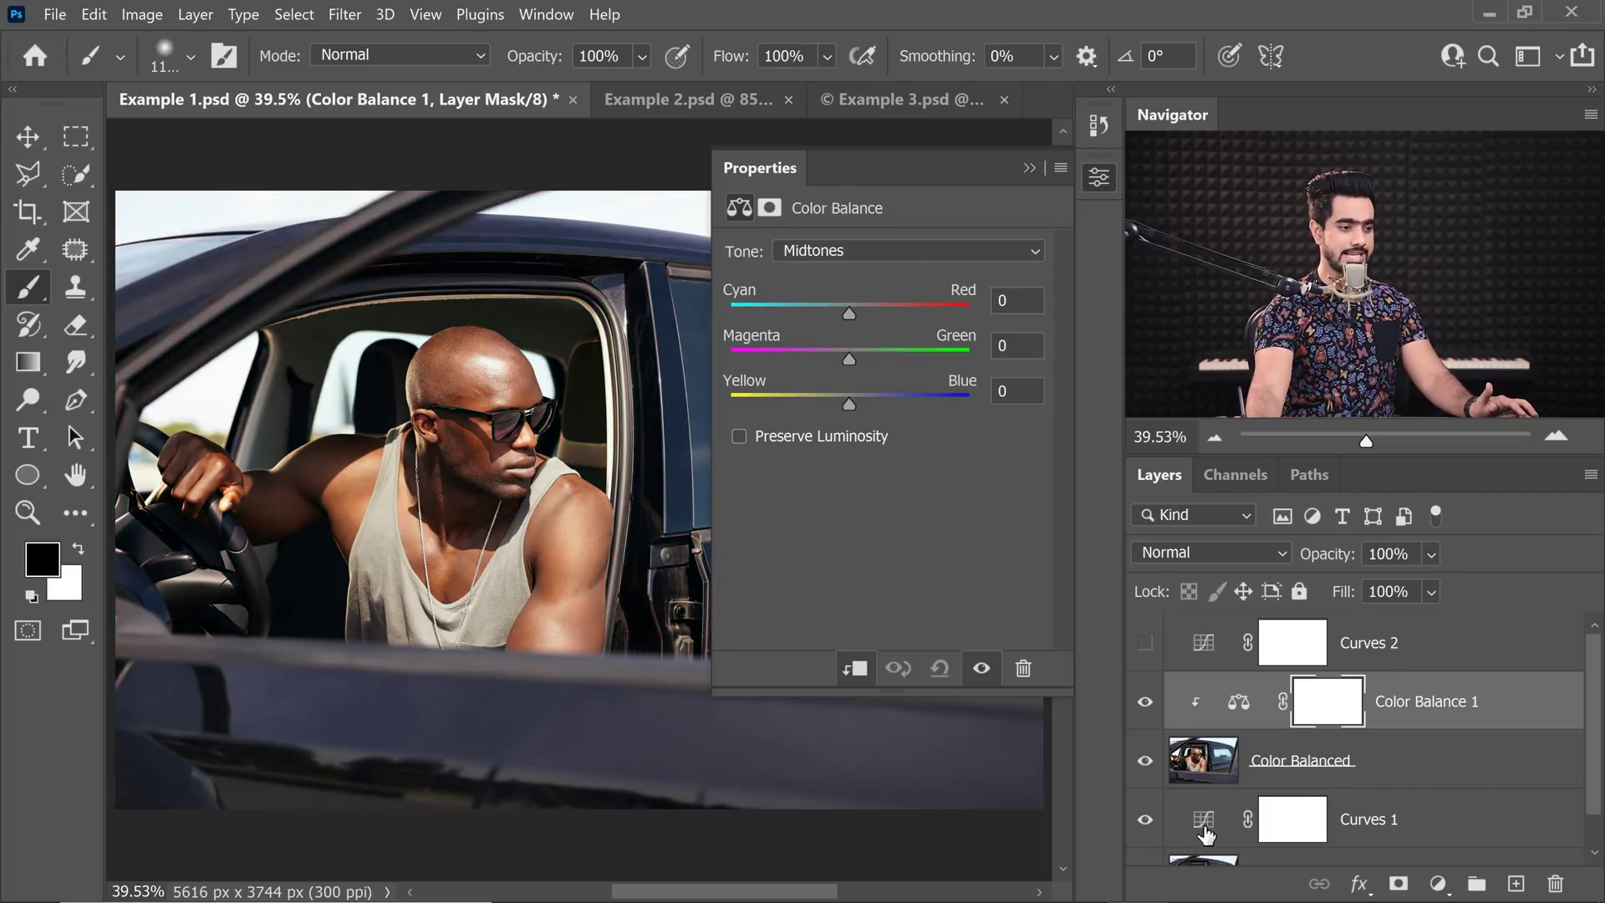
{"action": "left_click", "coordinate": [1205, 828]}
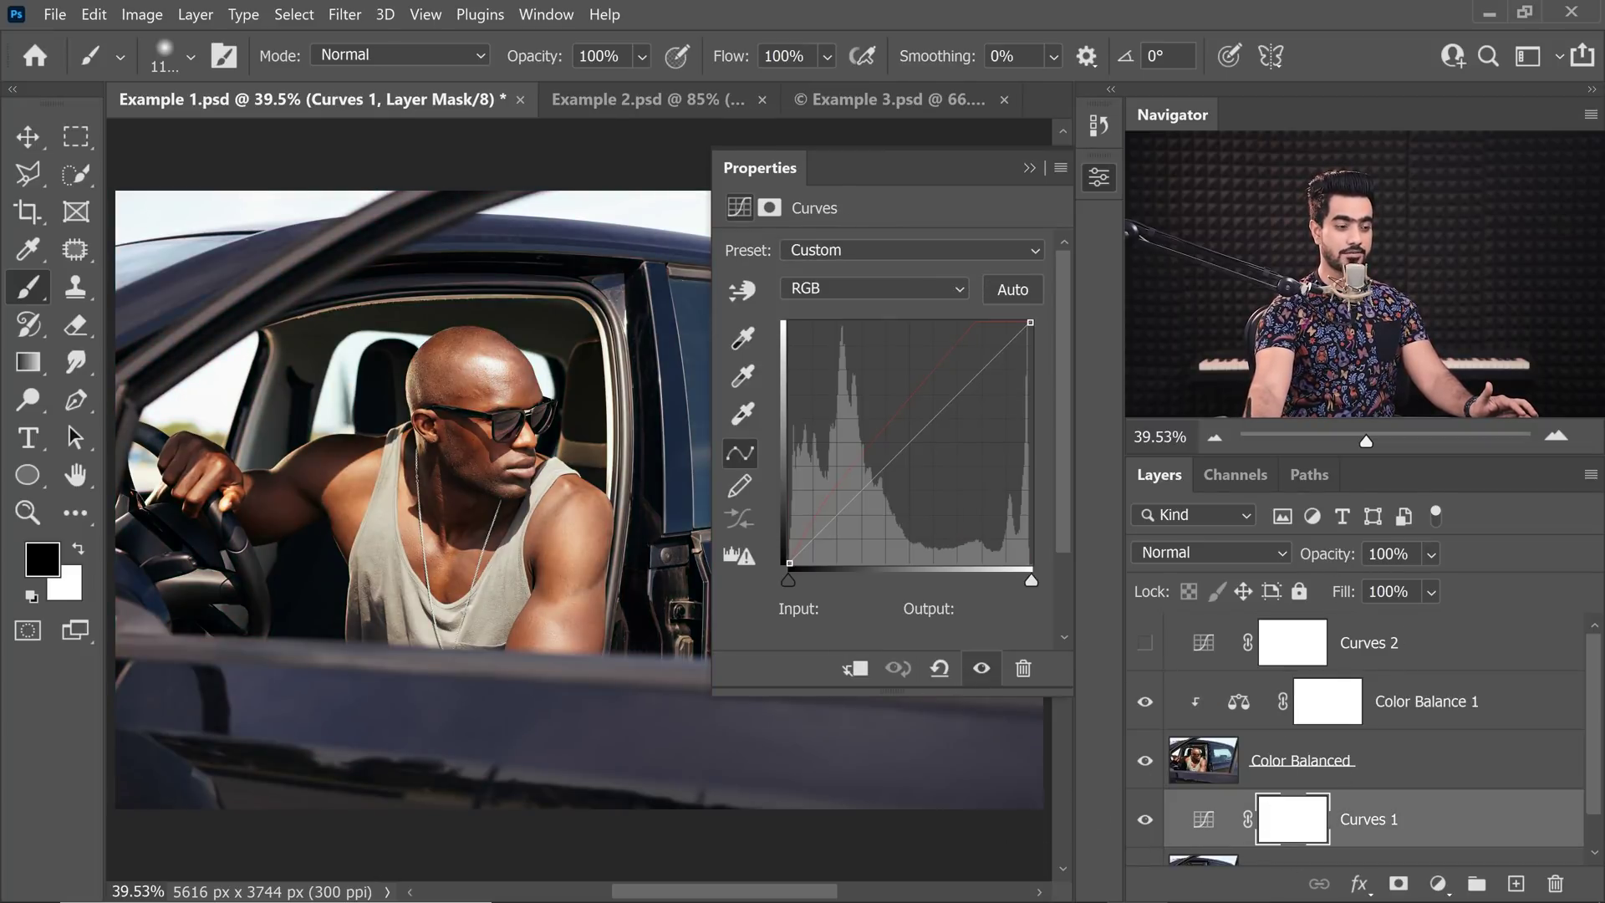
{"action": "left_click", "coordinate": [939, 669]}
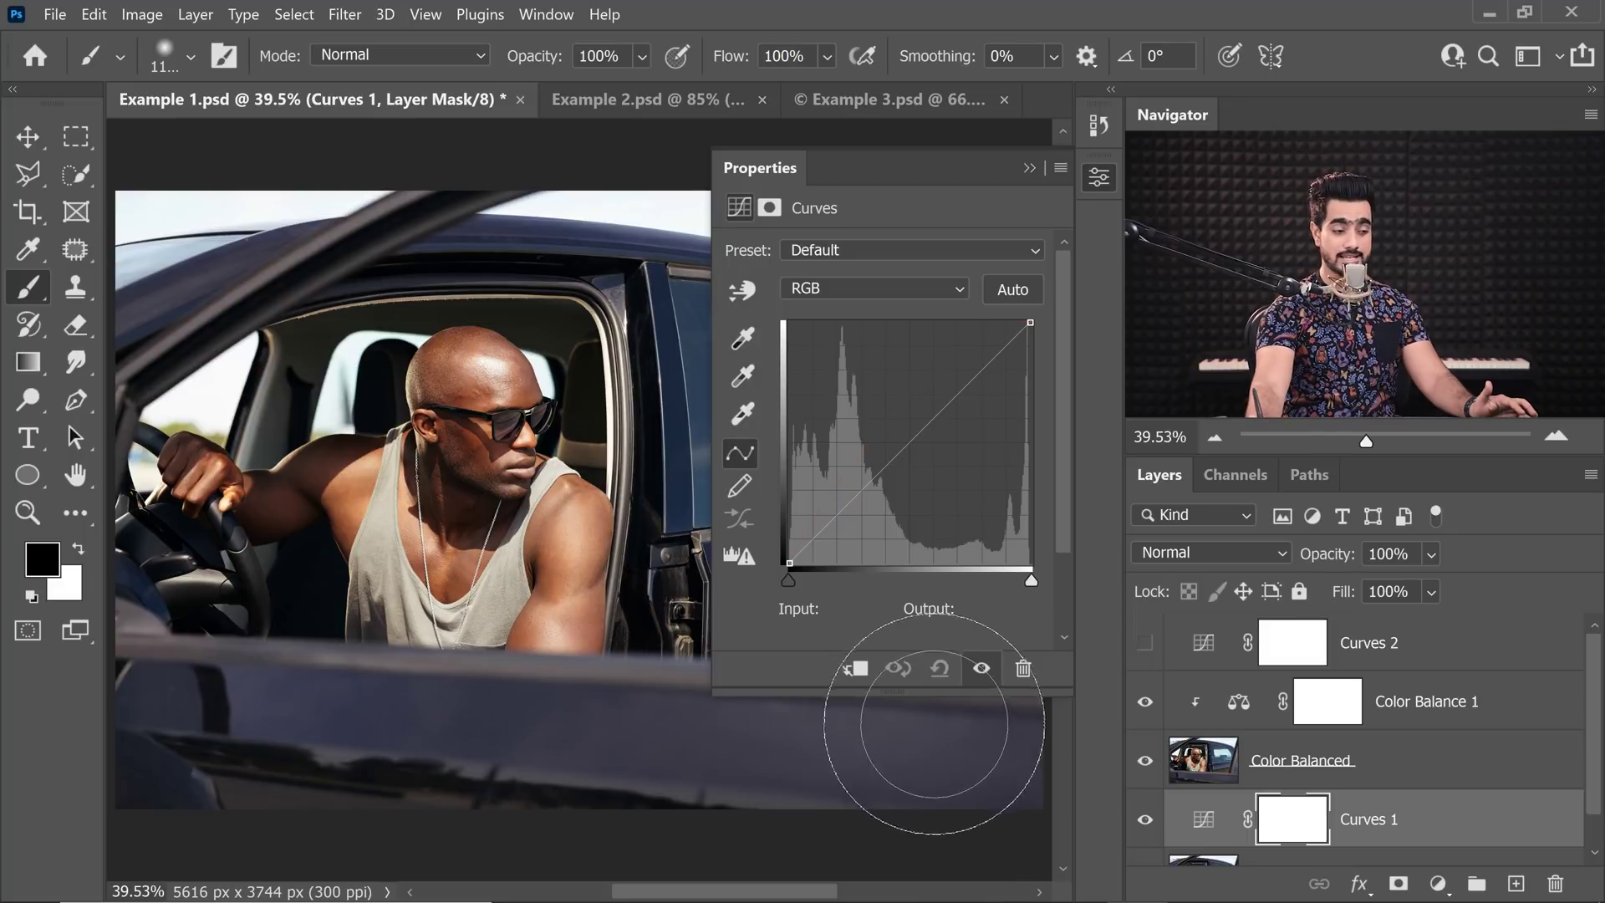
Set the Midtones Cyan–Red value of Color Balance 1 to +100 and turn on Preserve Luminosity
{"action": "left_click", "coordinate": [1241, 715]}
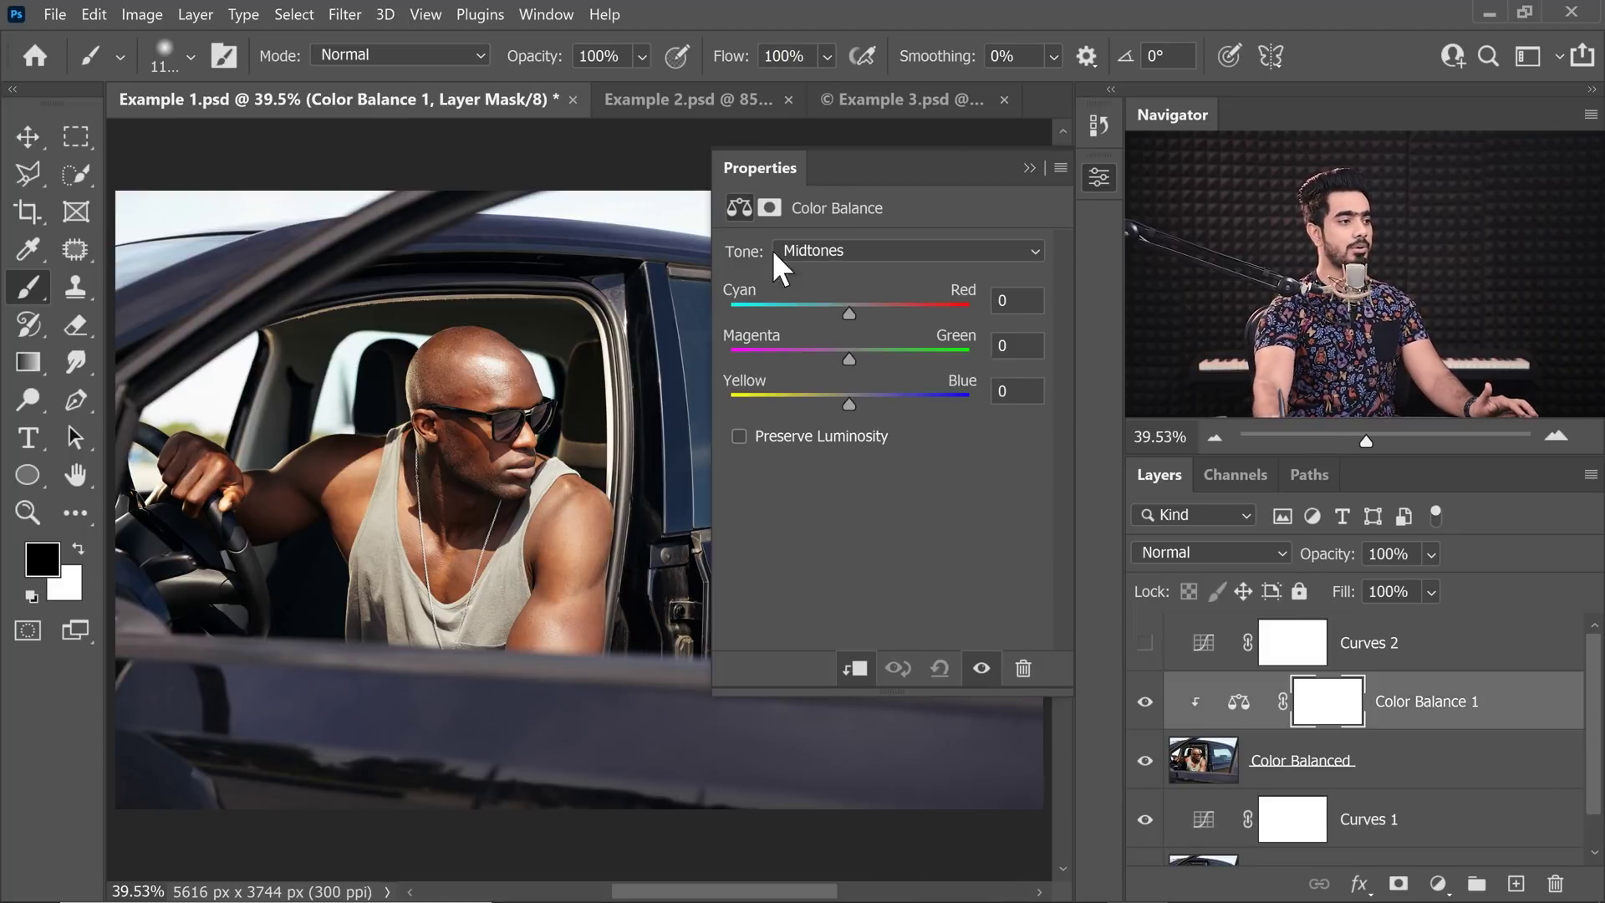
{"action": "left_click_drag", "start_coordinate": [851, 314], "coordinate": [991, 315]}
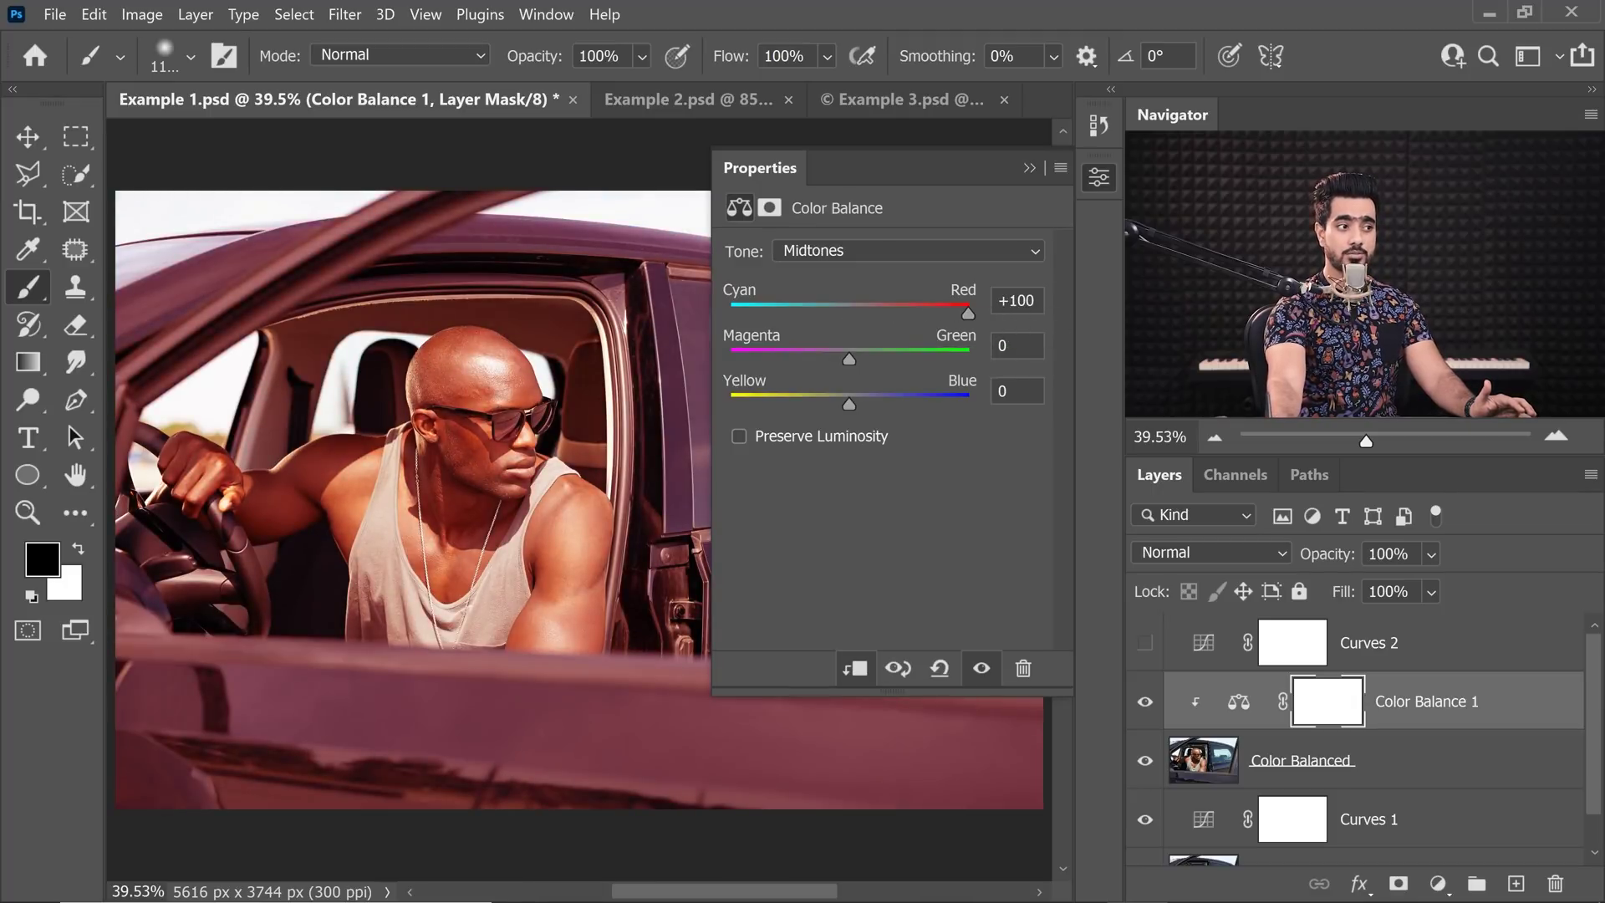
{"action": "left_click", "coordinate": [740, 438]}
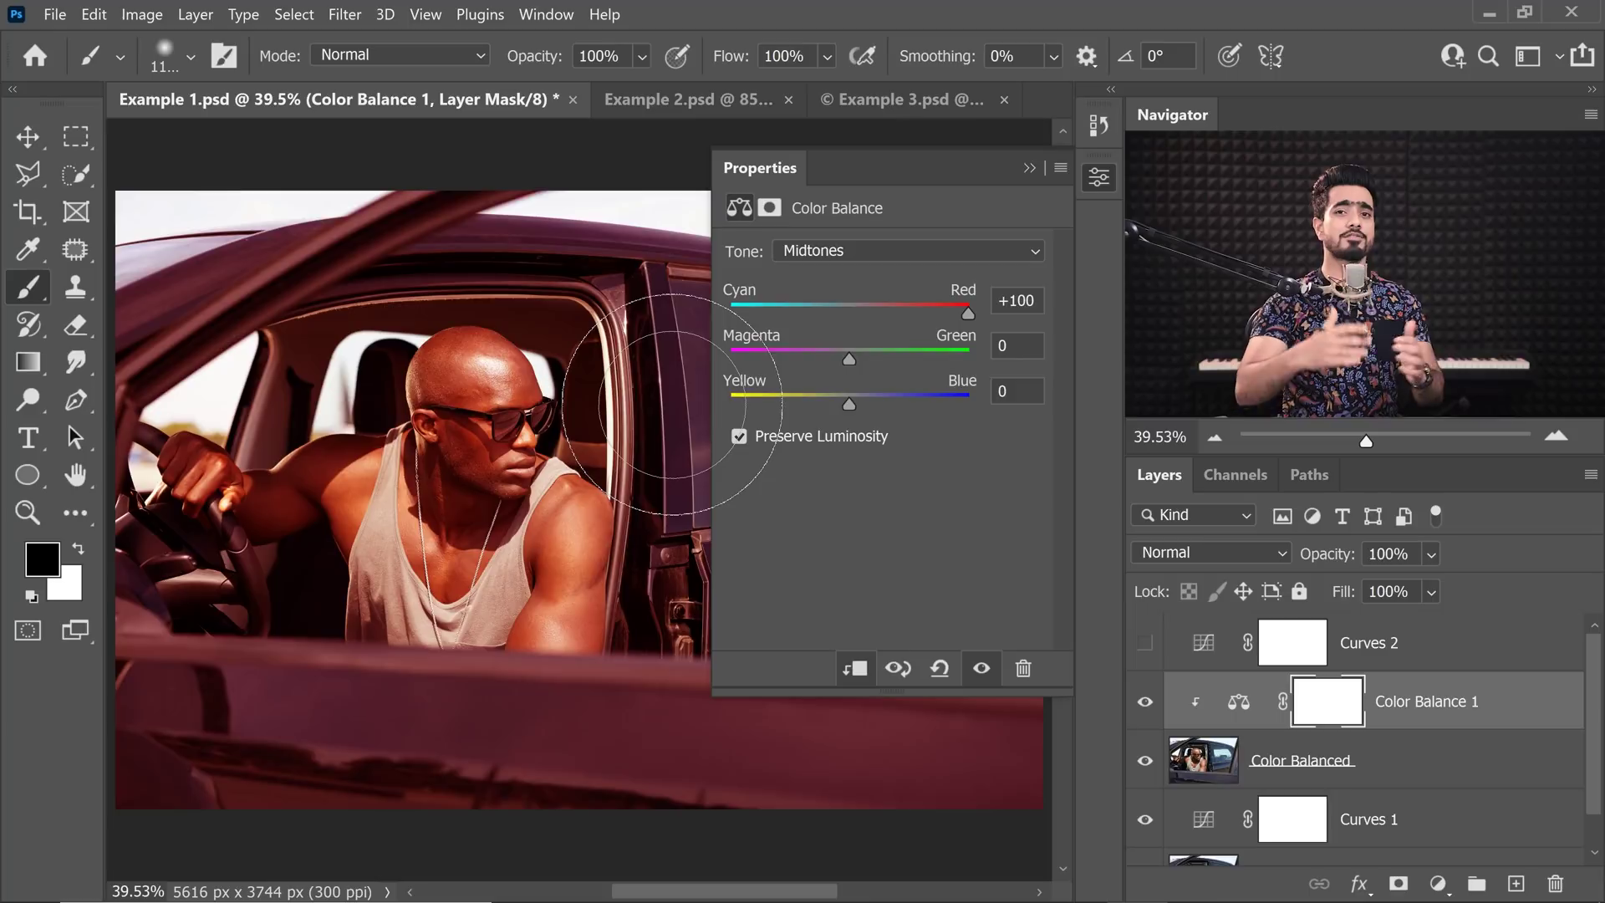
{"action": "left_click", "coordinate": [1030, 167]}
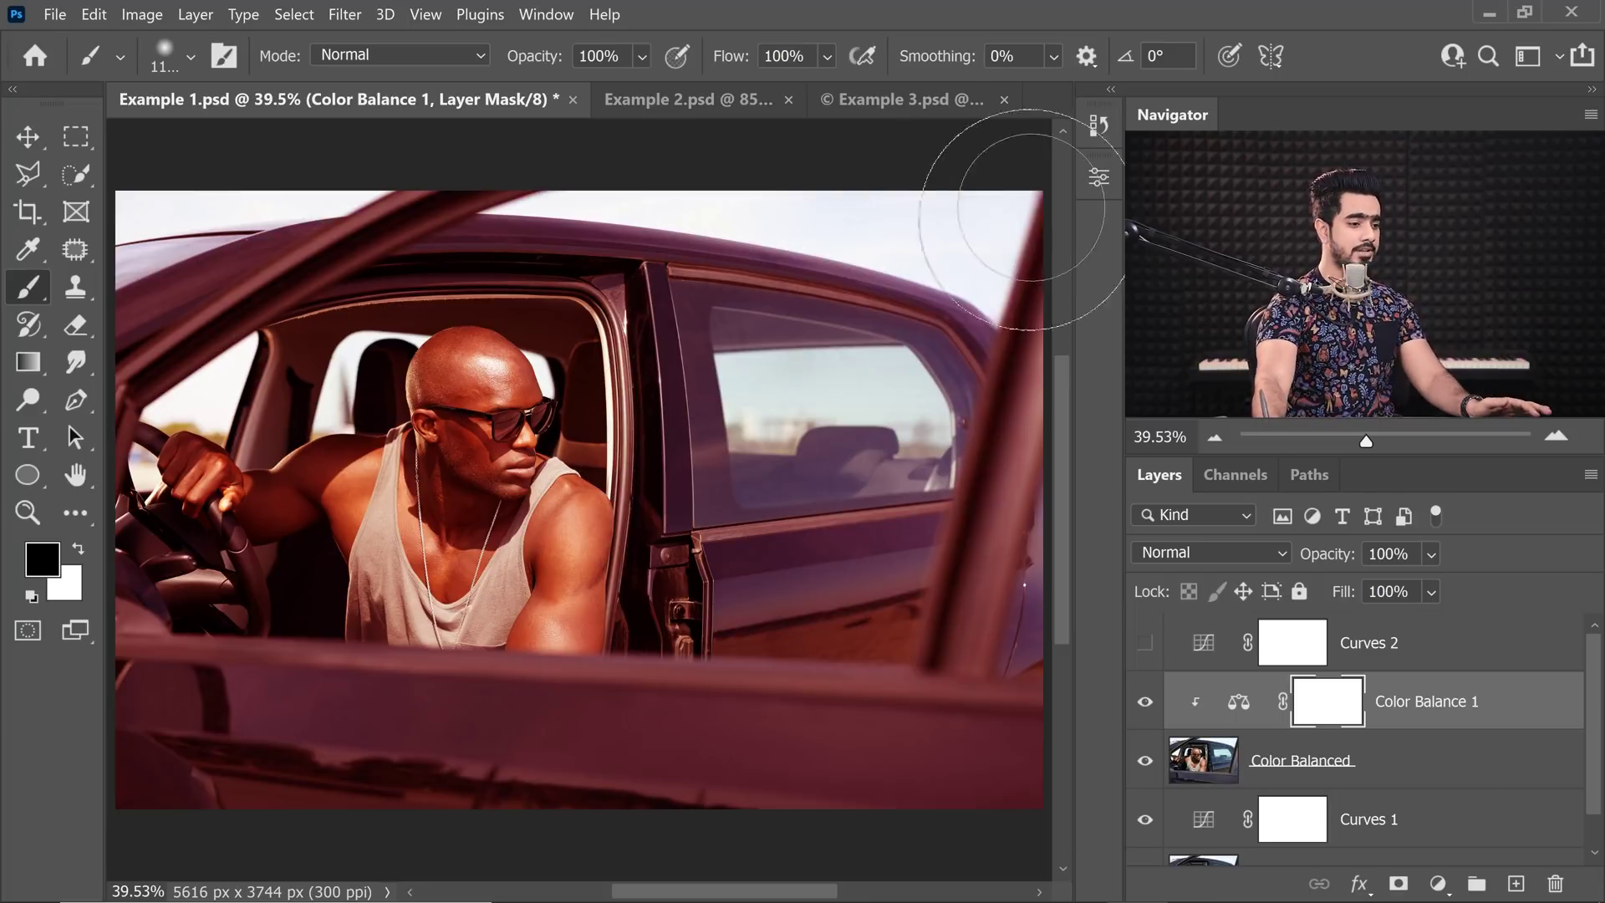
Set the Color Balanced layer's blend mode to Difference to compare it with the Curves version
{"action": "left_click", "coordinate": [1205, 823]}
{"action": "left_click", "coordinate": [1279, 760]}
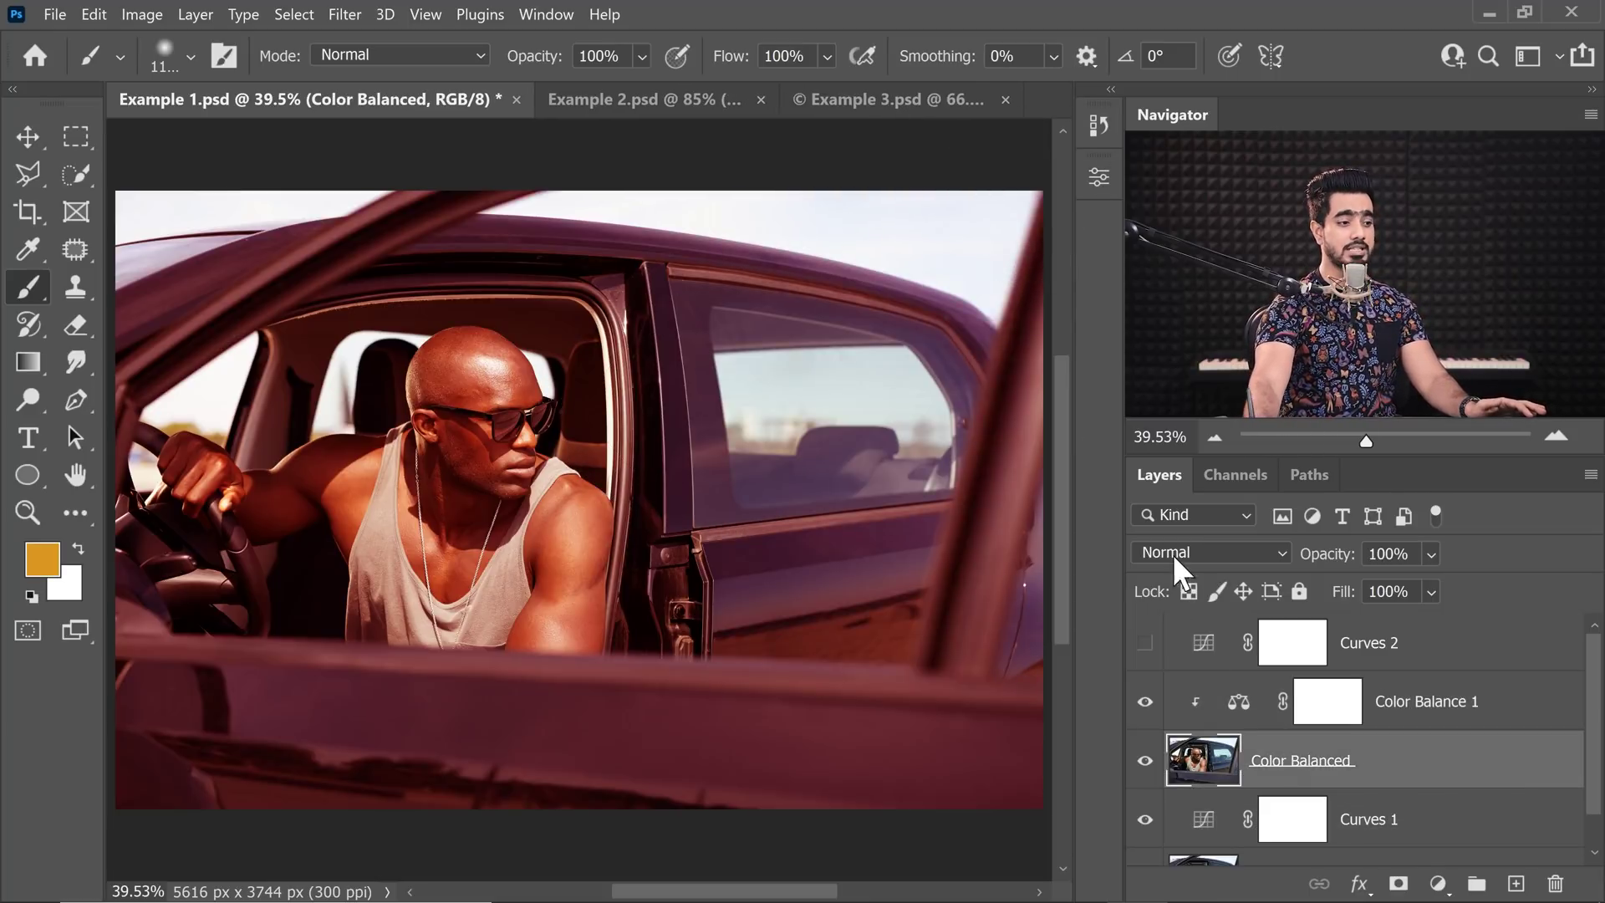
{"action": "left_click", "coordinate": [1175, 553]}
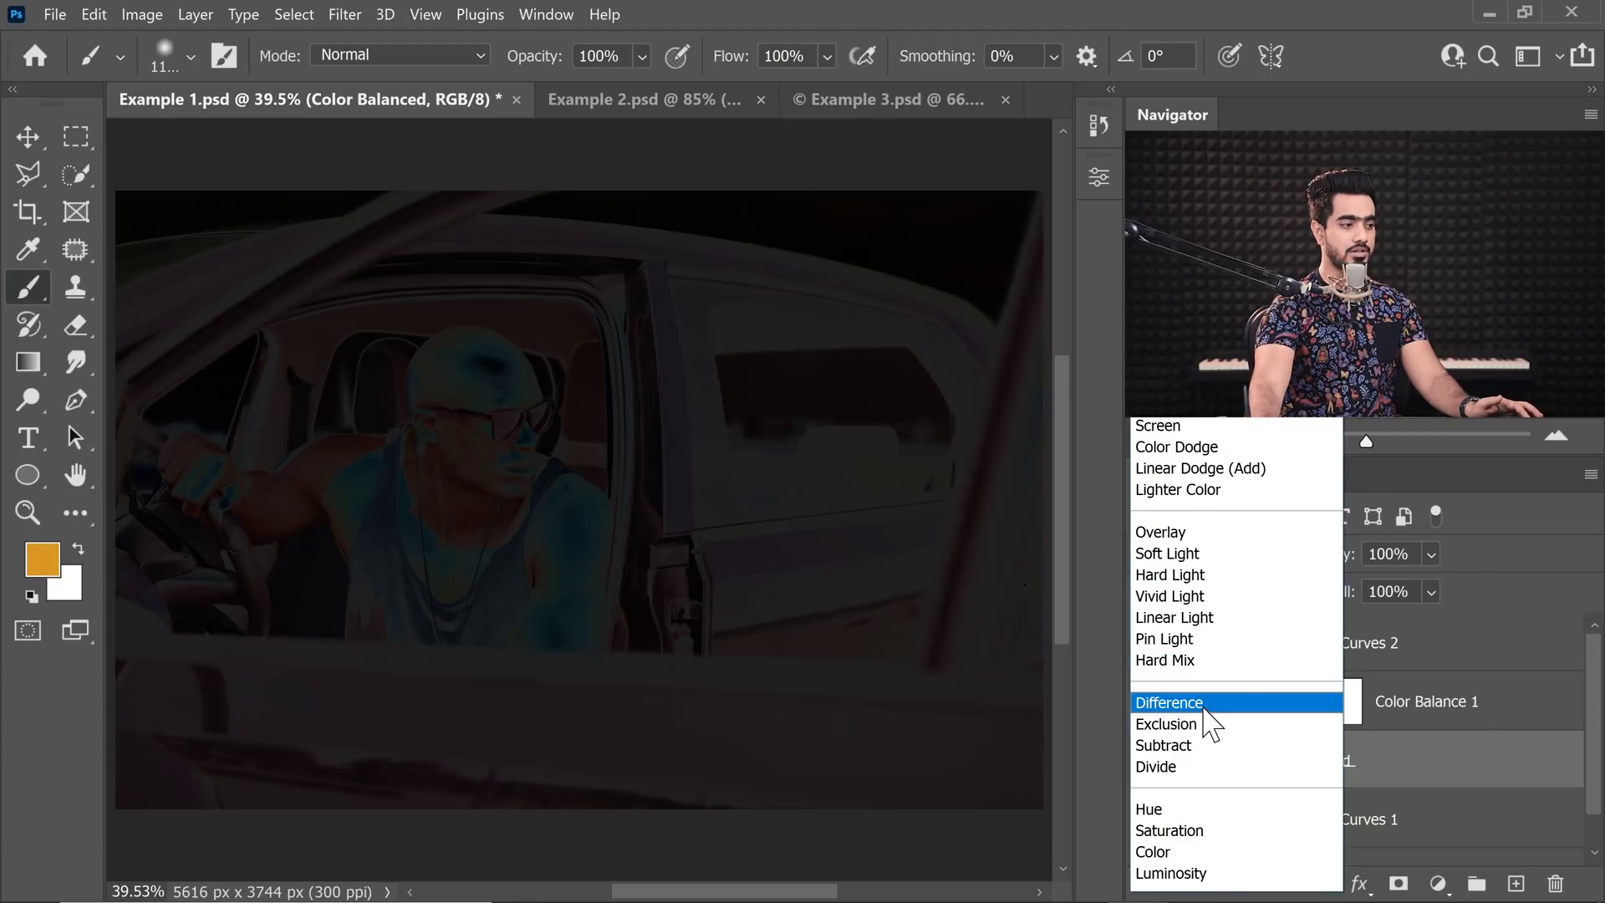
{"action": "left_click", "coordinate": [1203, 705]}
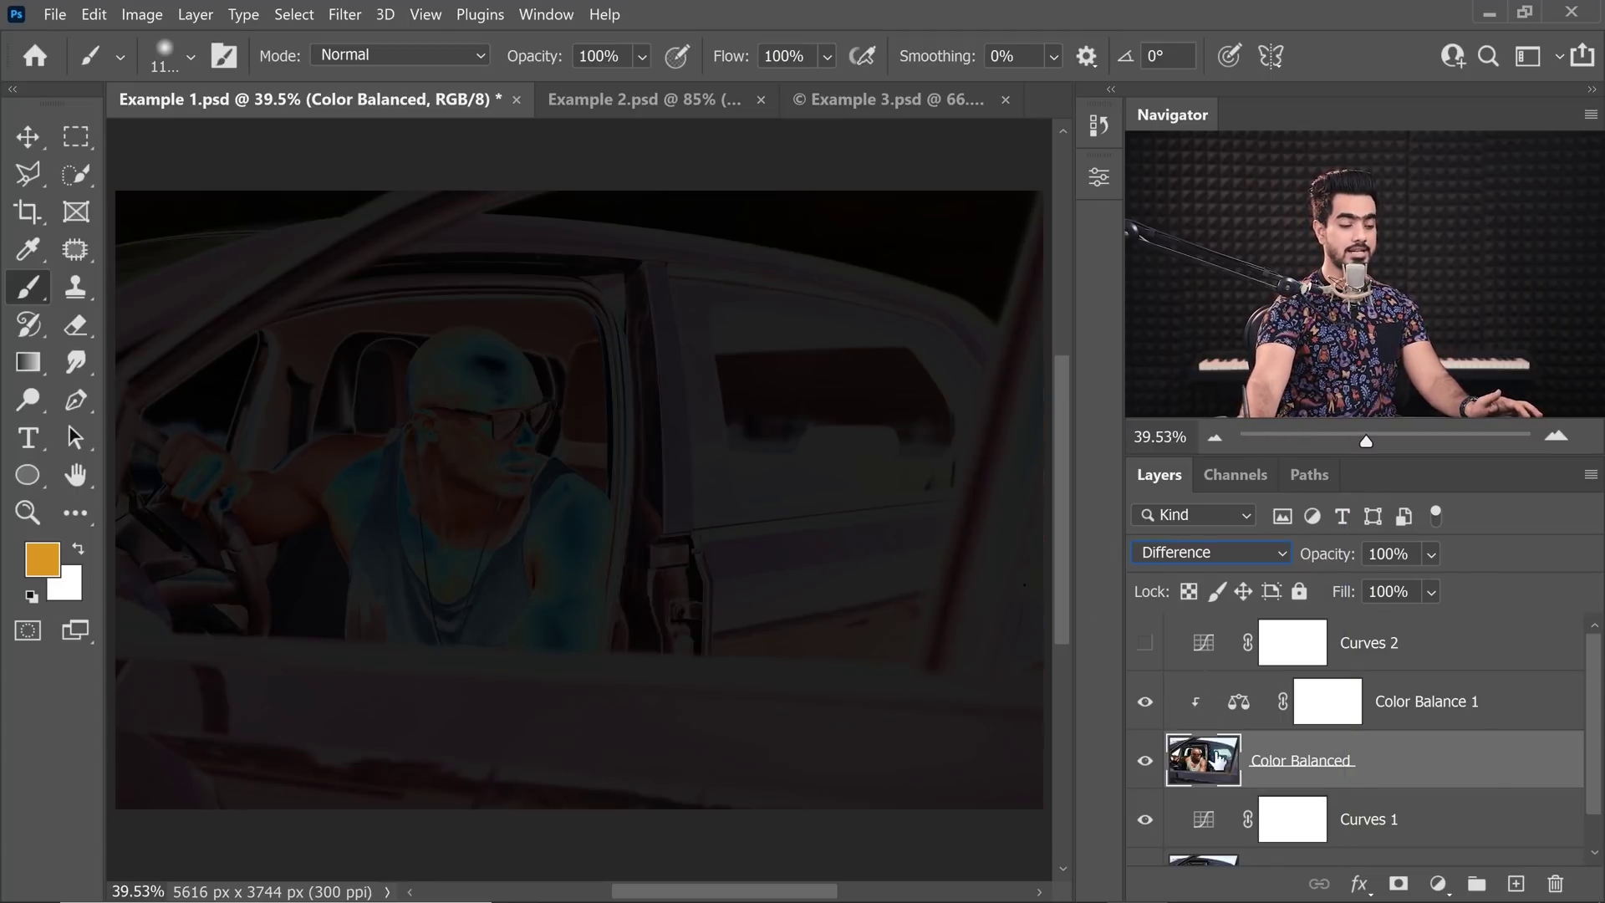
Apply the Reds3 preset to the Curves 1 adjustment and view its Red channel curve
{"action": "left_click", "coordinate": [1202, 817]}
{"action": "double_click", "coordinate": [1202, 816]}
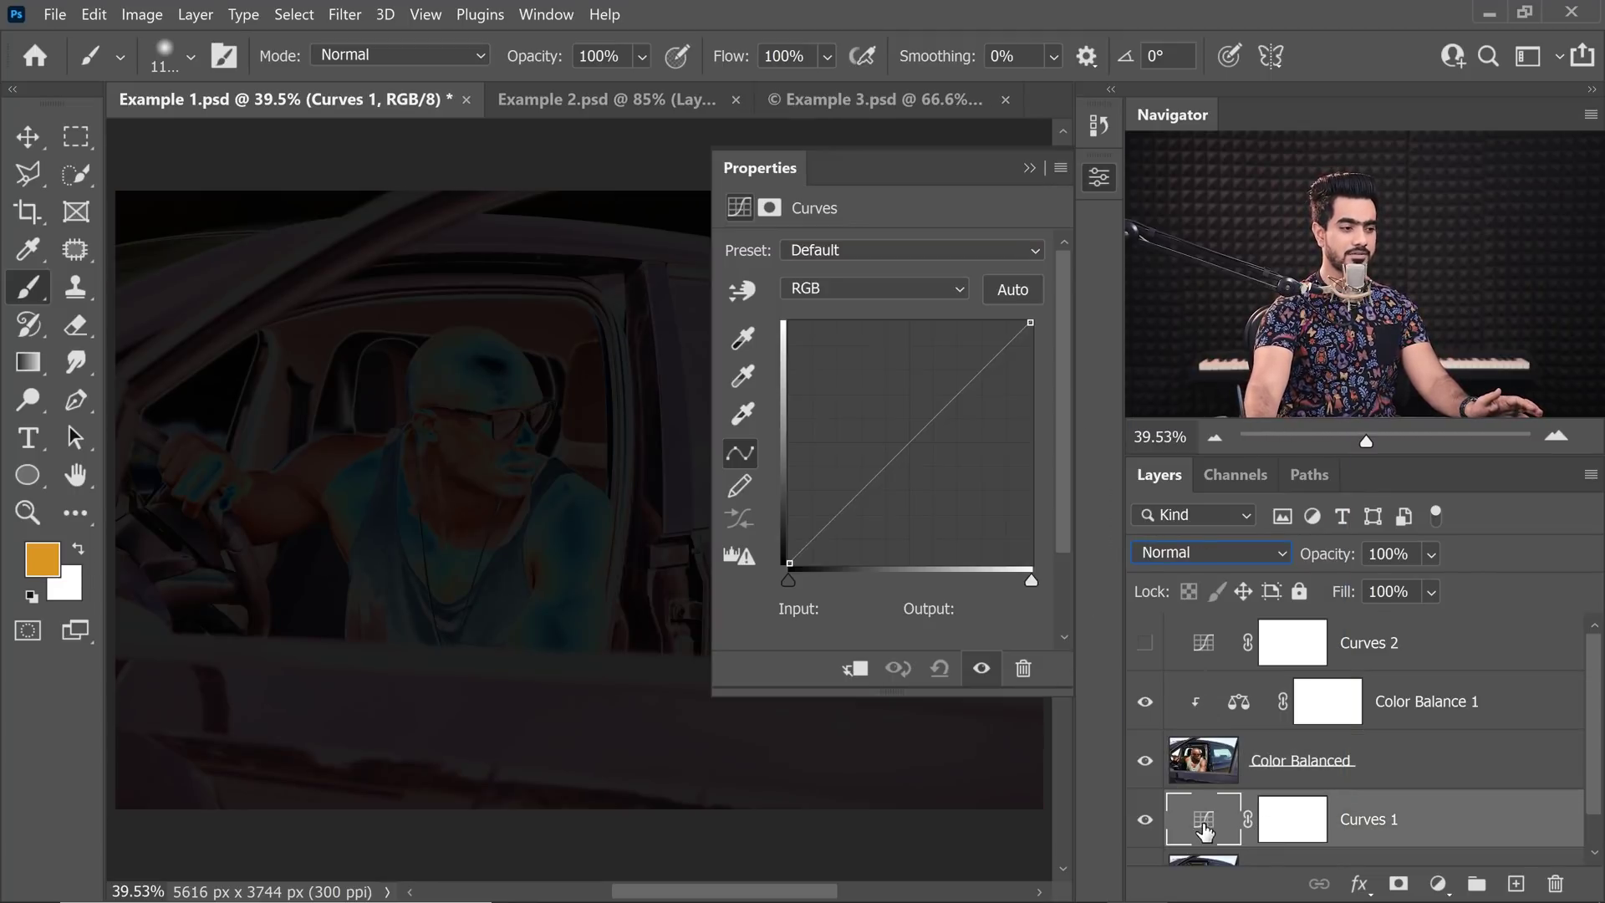
{"action": "left_click", "coordinate": [850, 293]}
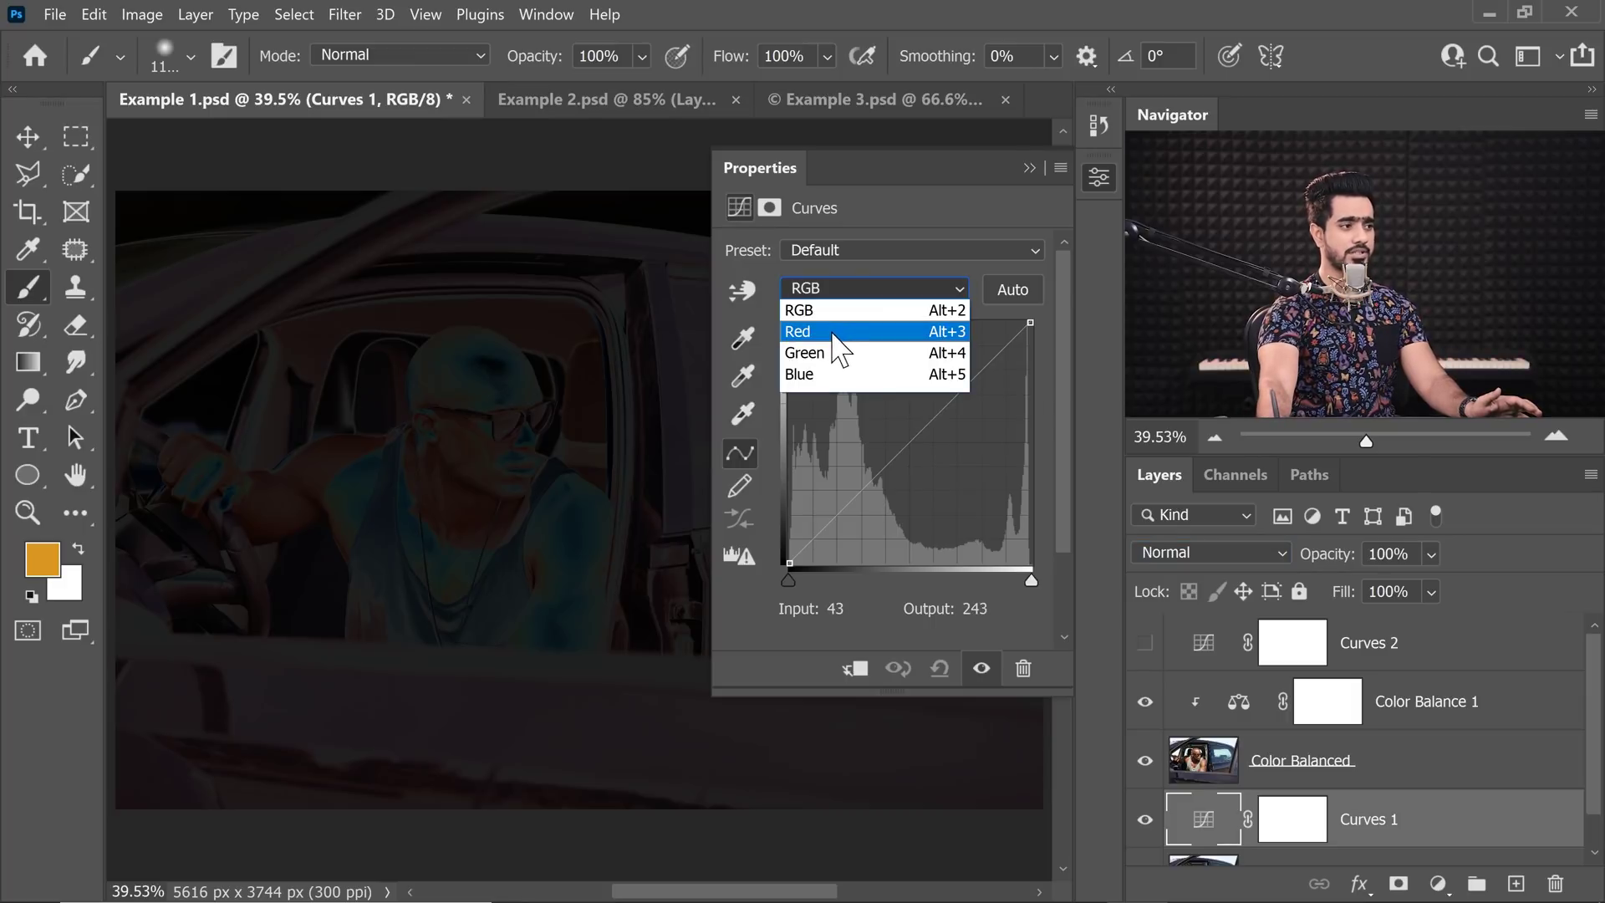
{"action": "left_click", "coordinate": [844, 336]}
{"action": "left_click", "coordinate": [848, 255]}
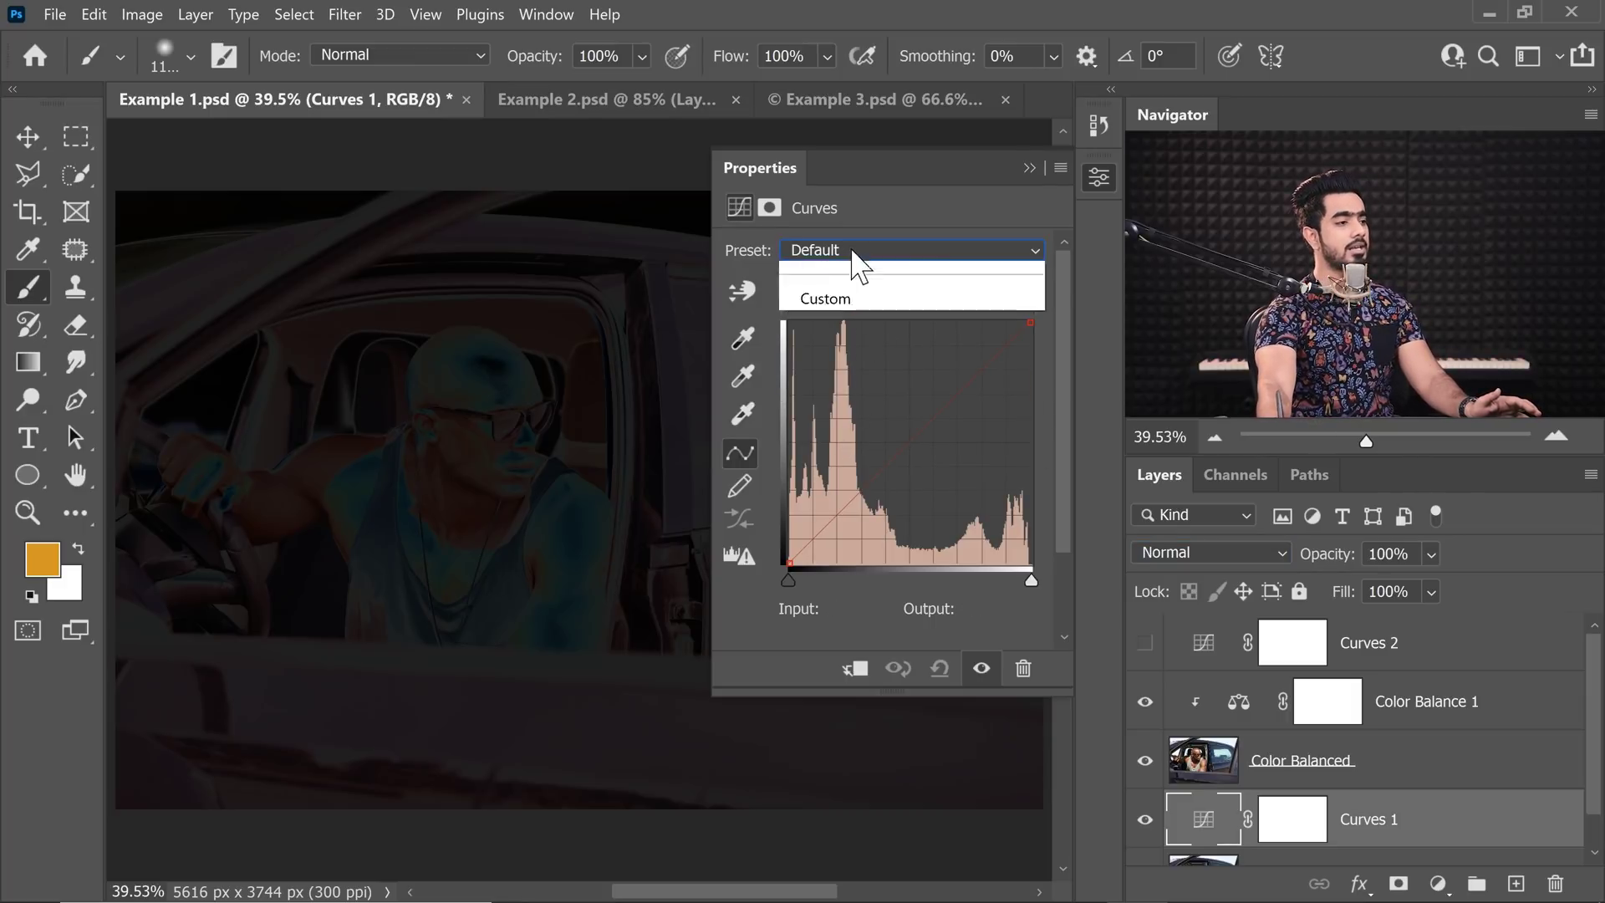
{"action": "left_click", "coordinate": [859, 657]}
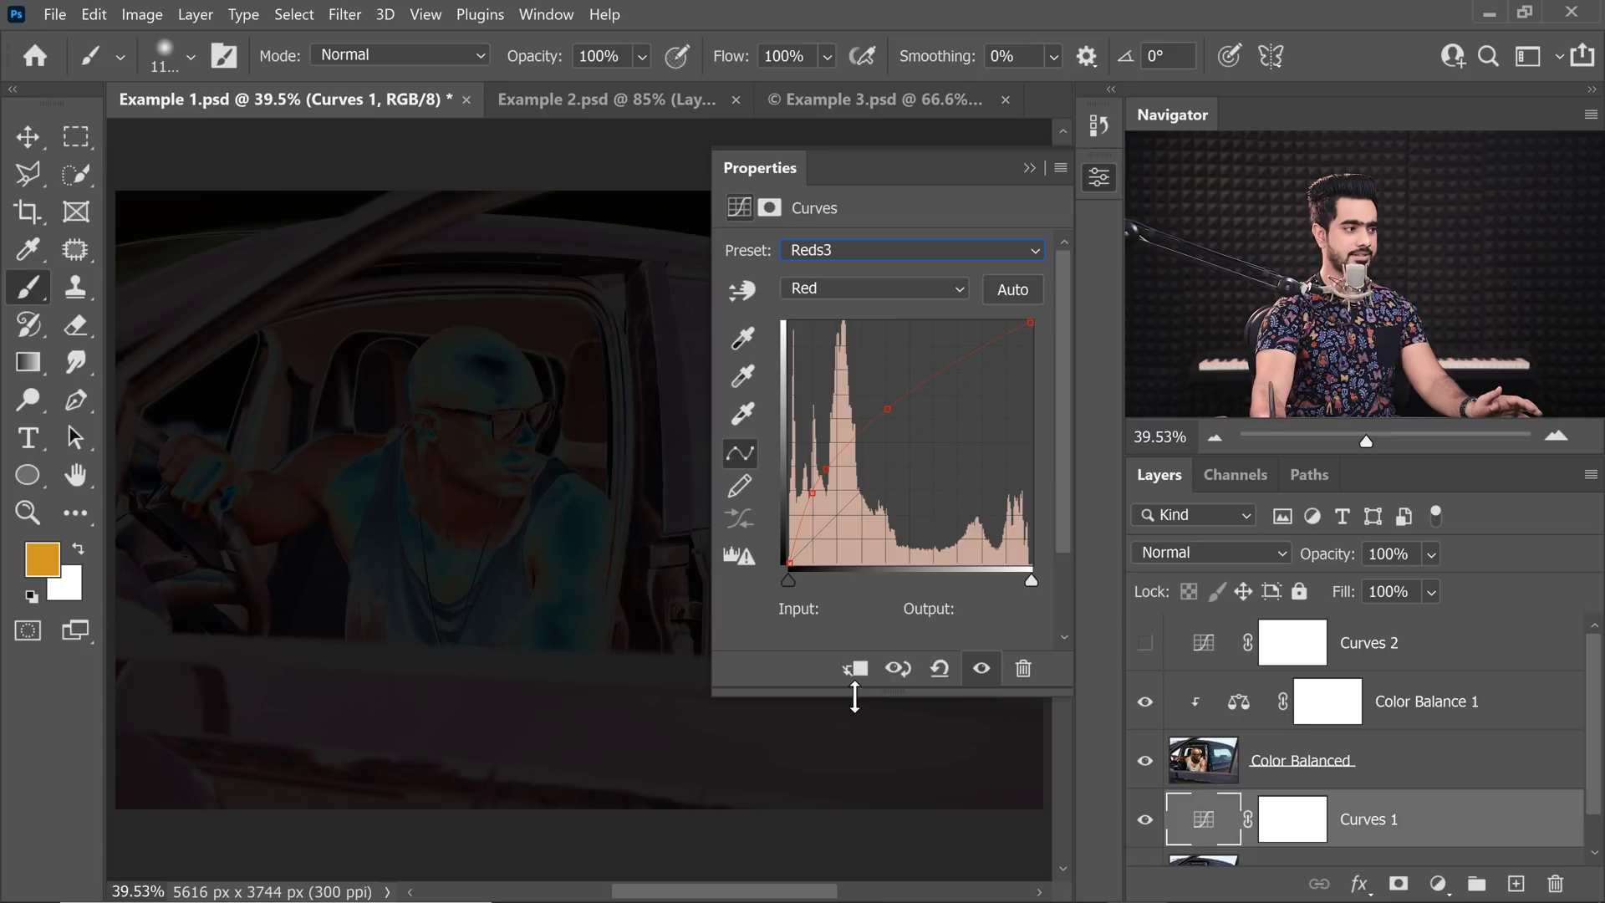
{"action": "left_click", "coordinate": [1027, 168]}
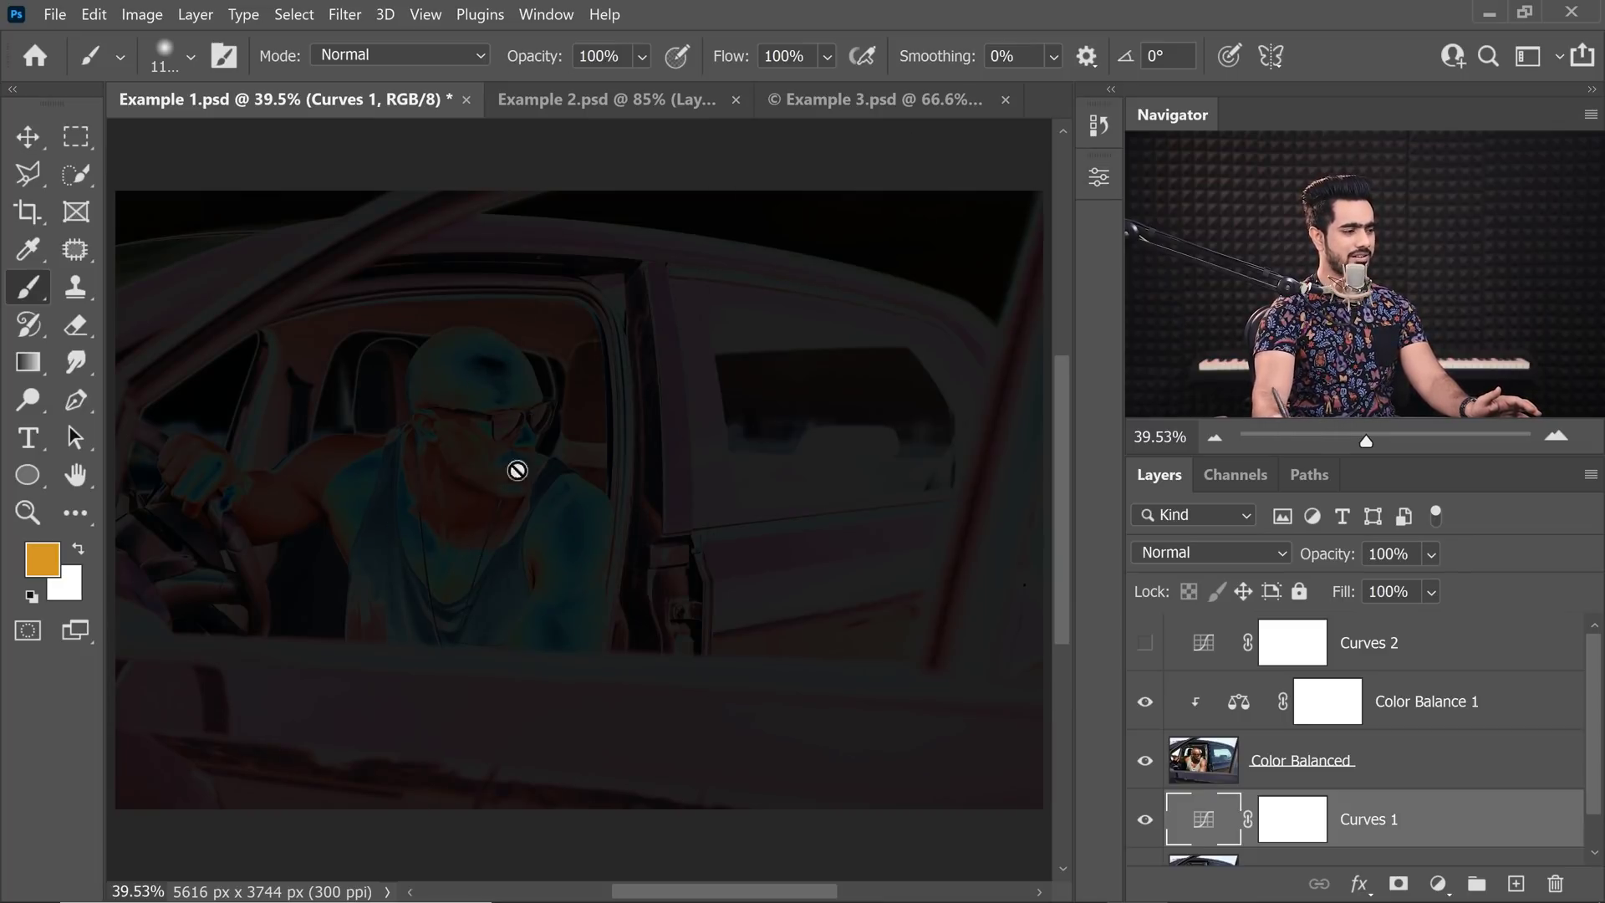
Pull down the midtones of the Curves 1 RGB curve and add a lower point at input 72, output 40 to darken the difference
{"action": "double_click", "coordinate": [1207, 825]}
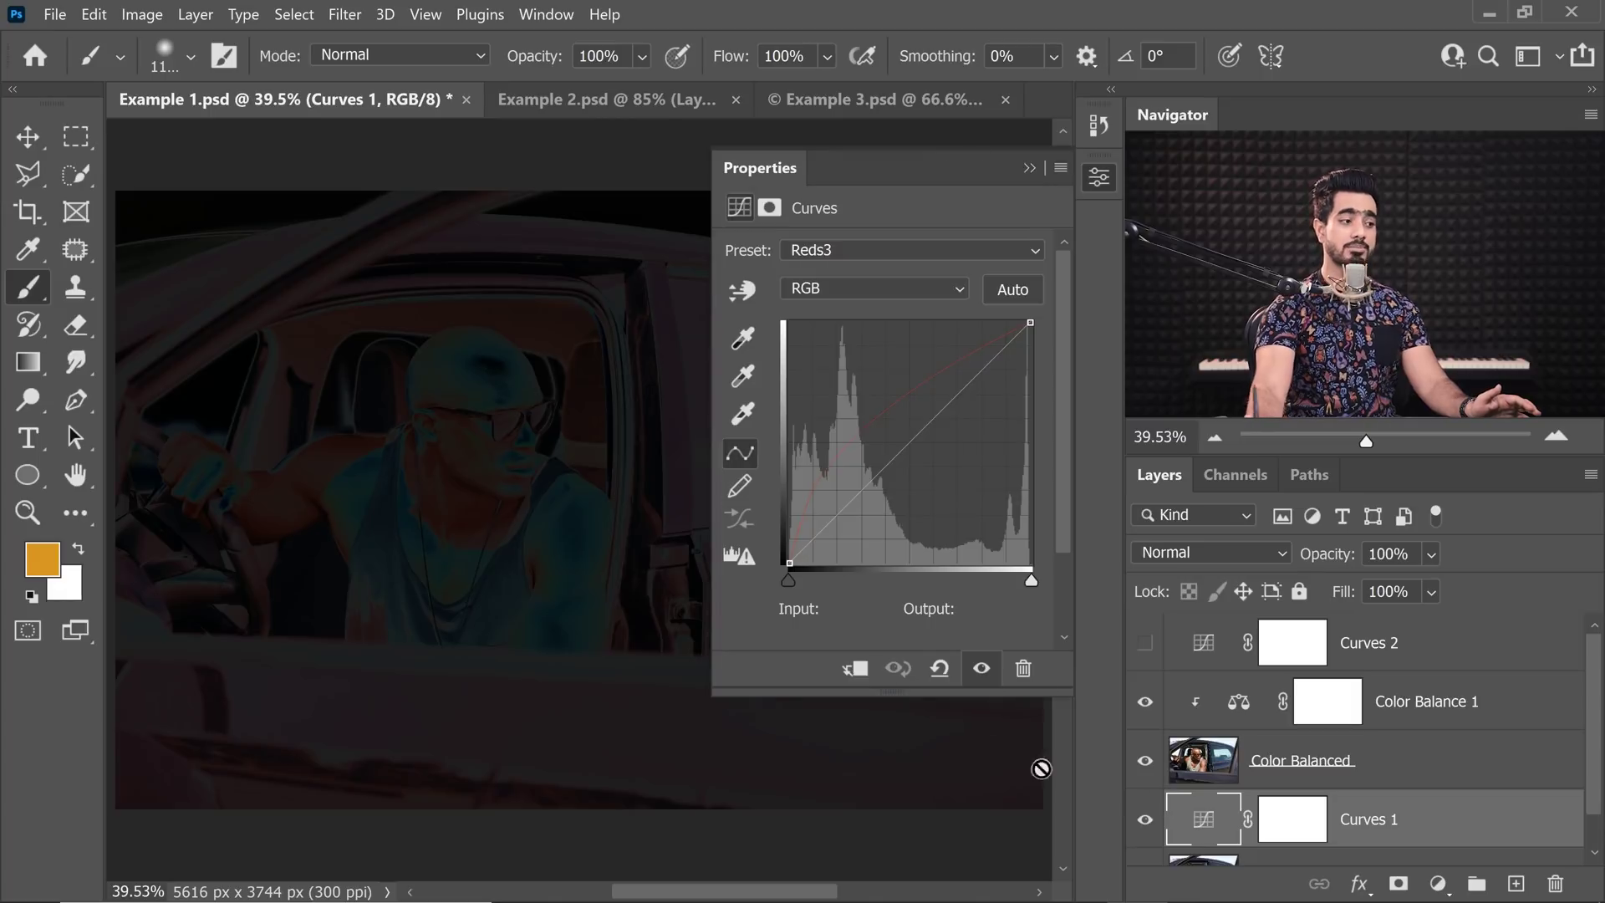
{"action": "left_click", "coordinate": [839, 294]}
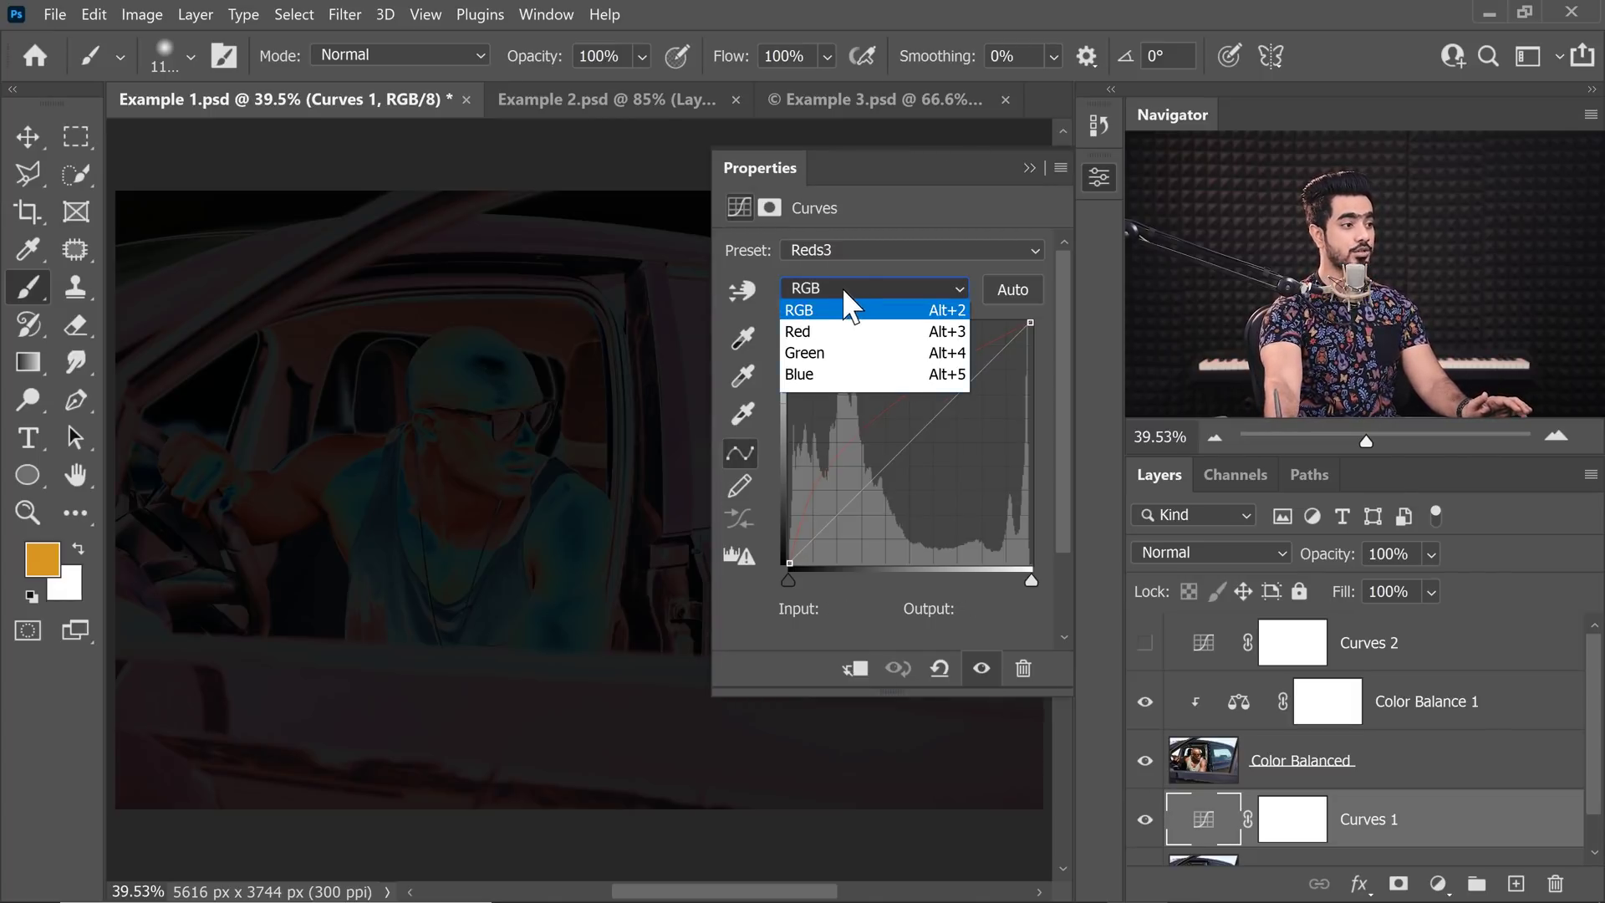
{"action": "left_click", "coordinate": [818, 313]}
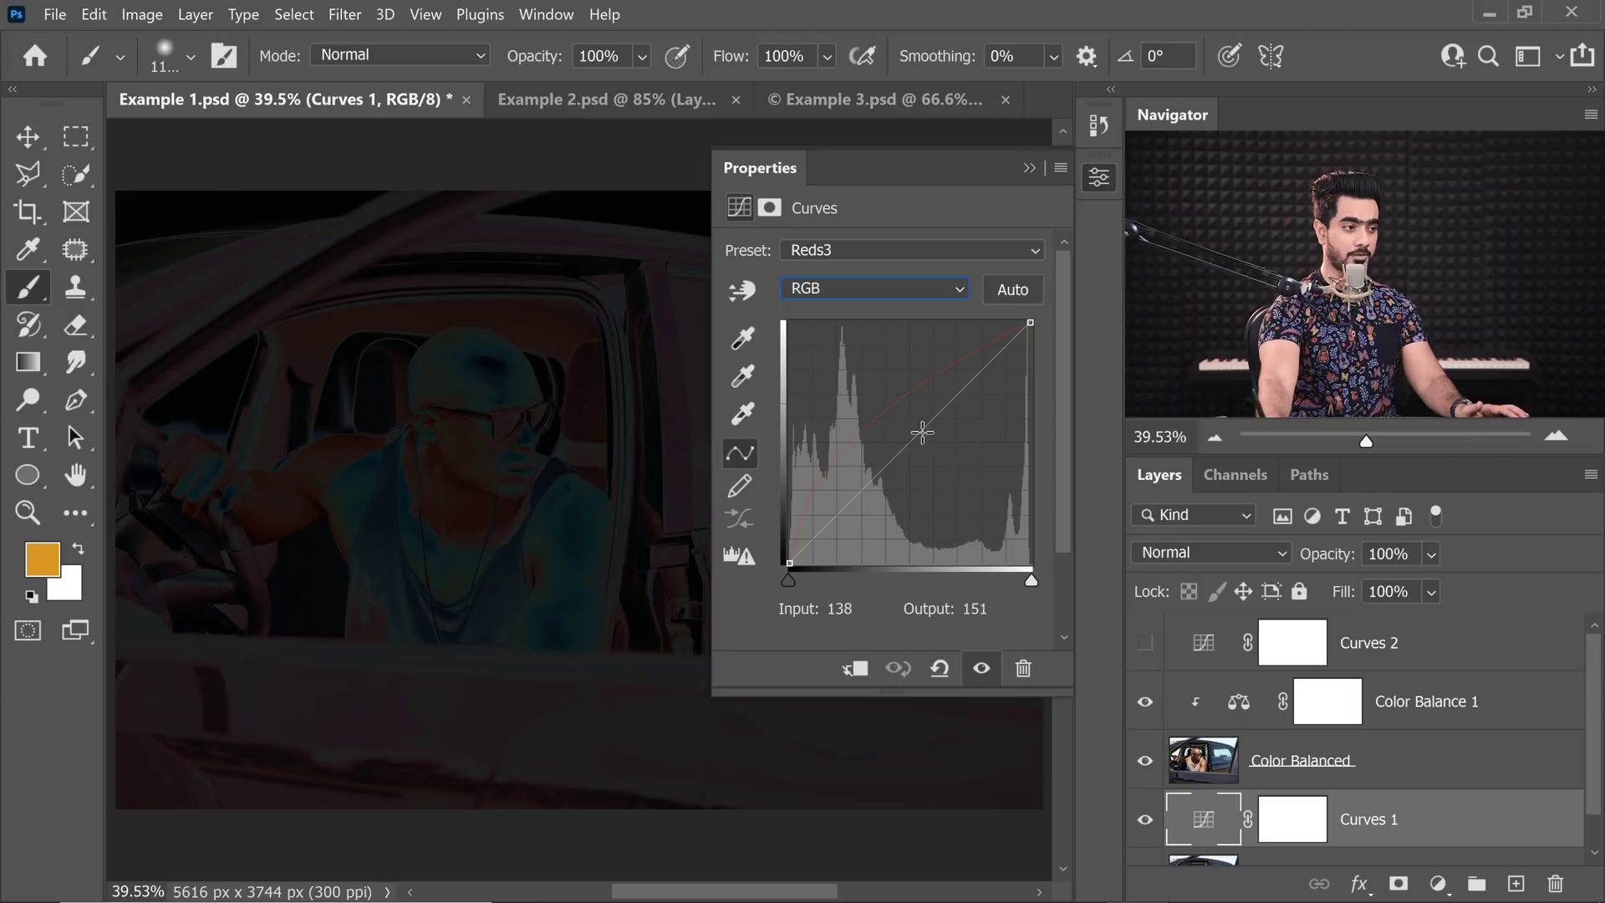
{"action": "left_click_drag", "start_coordinate": [884, 470], "coordinate": [892, 491]}
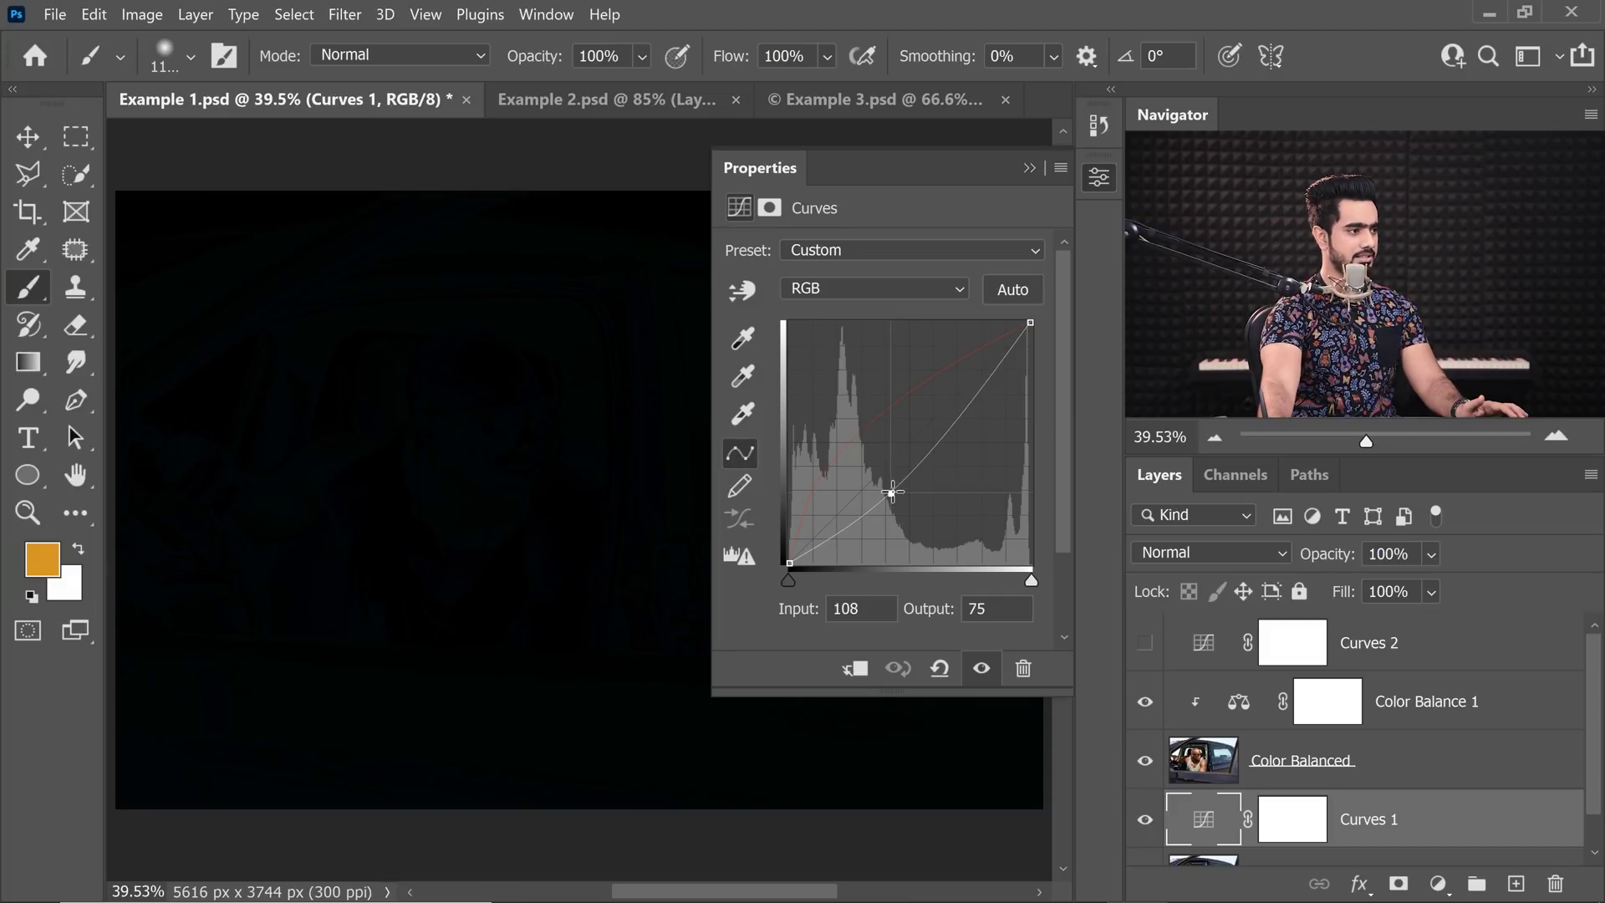
{"action": "left_click_drag", "start_coordinate": [857, 526], "coordinate": [859, 525]}
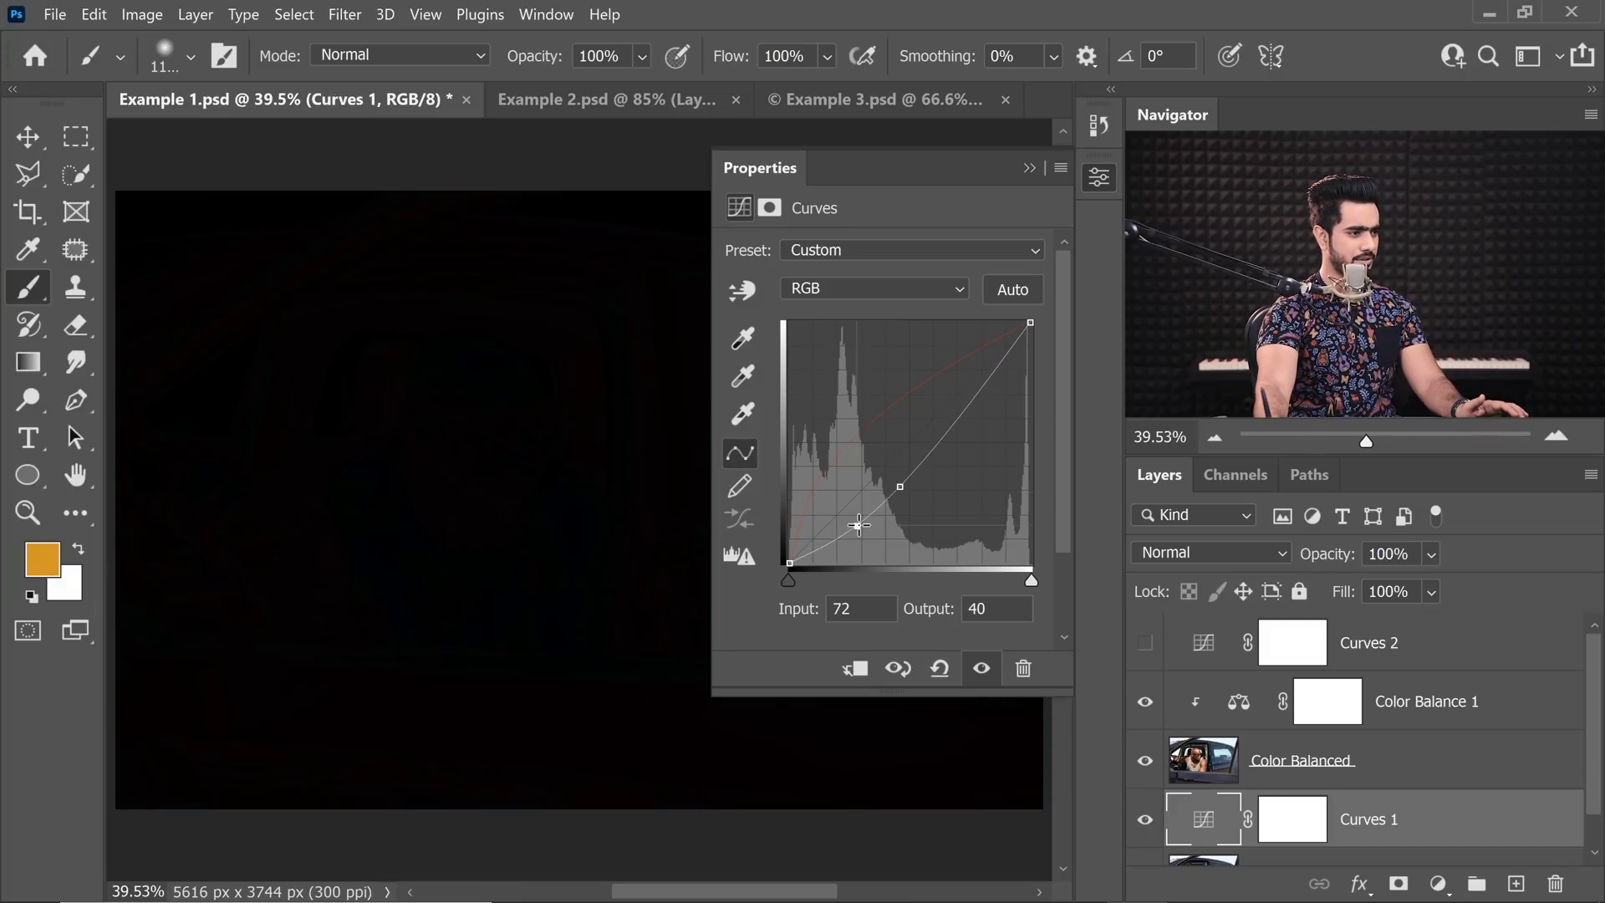
{"action": "left_click", "coordinate": [1025, 171]}
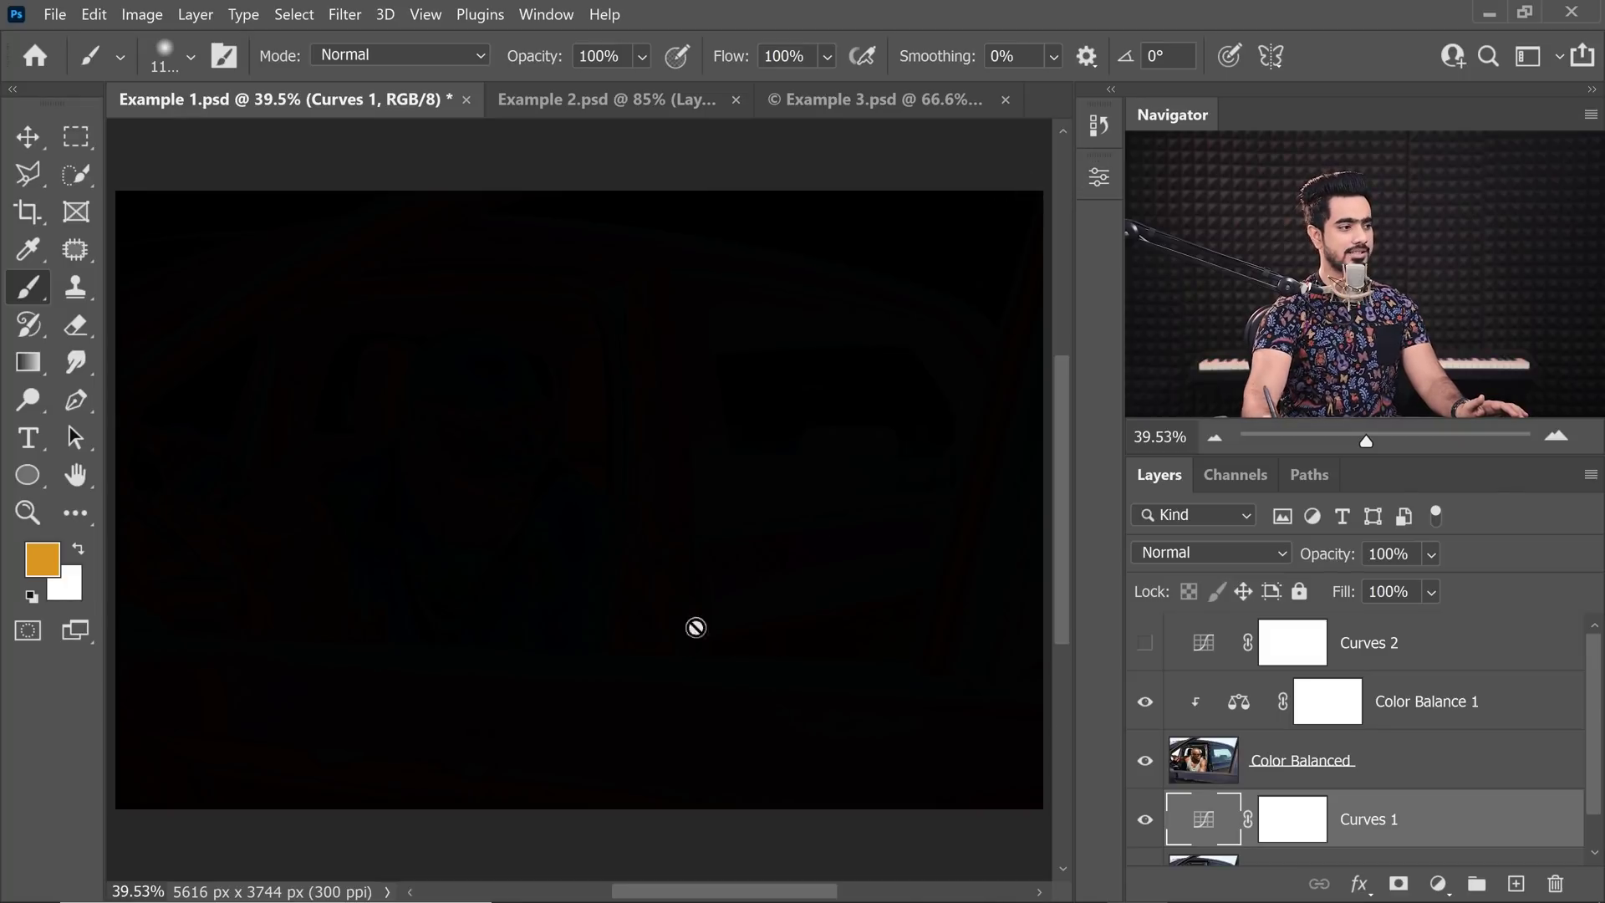
Restore the Color Balanced layer's blend mode to Normal and hide the layer to compare it with the Curves 1 result
{"action": "left_click", "coordinate": [1391, 777]}
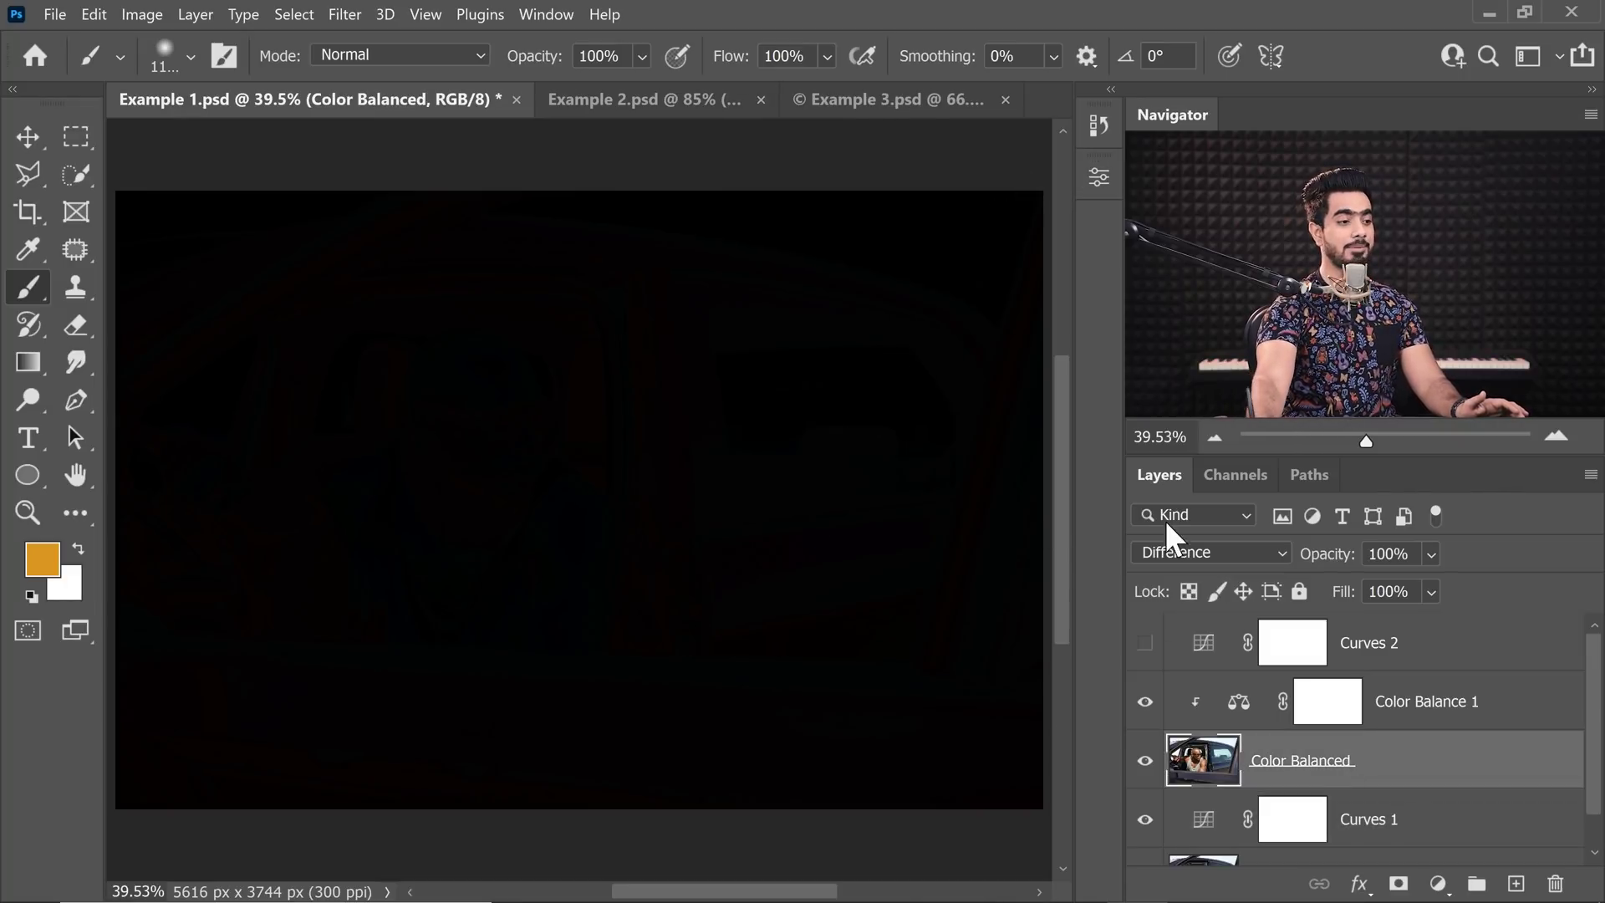
{"action": "left_click", "coordinate": [1187, 551]}
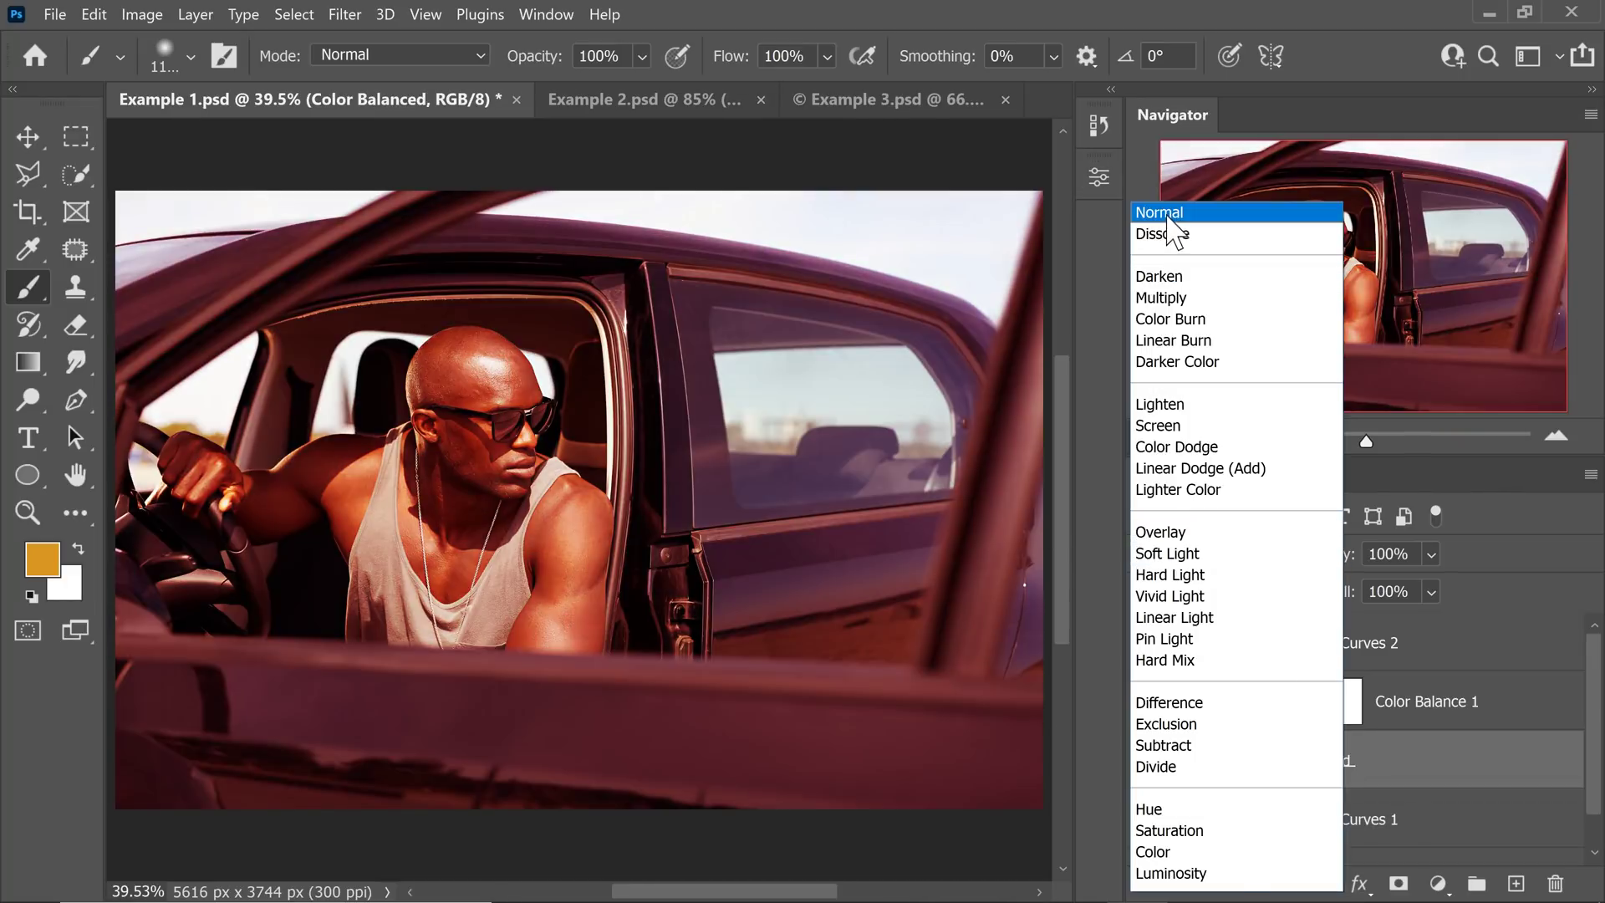
{"action": "left_click", "coordinate": [1169, 218]}
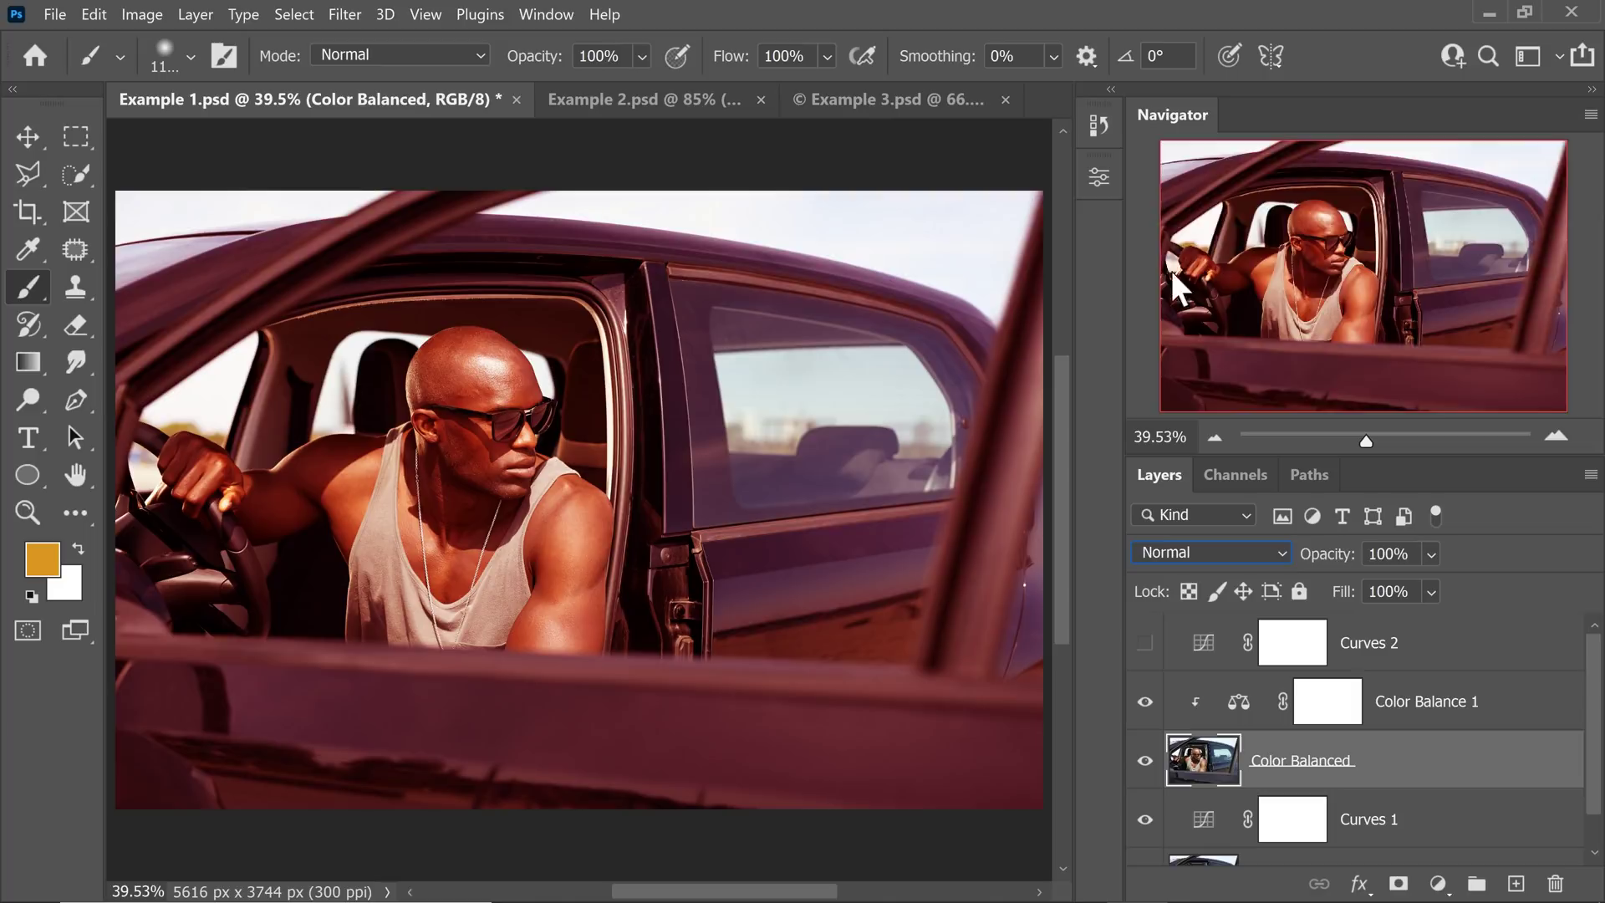
{"action": "left_click", "coordinate": [1145, 762]}
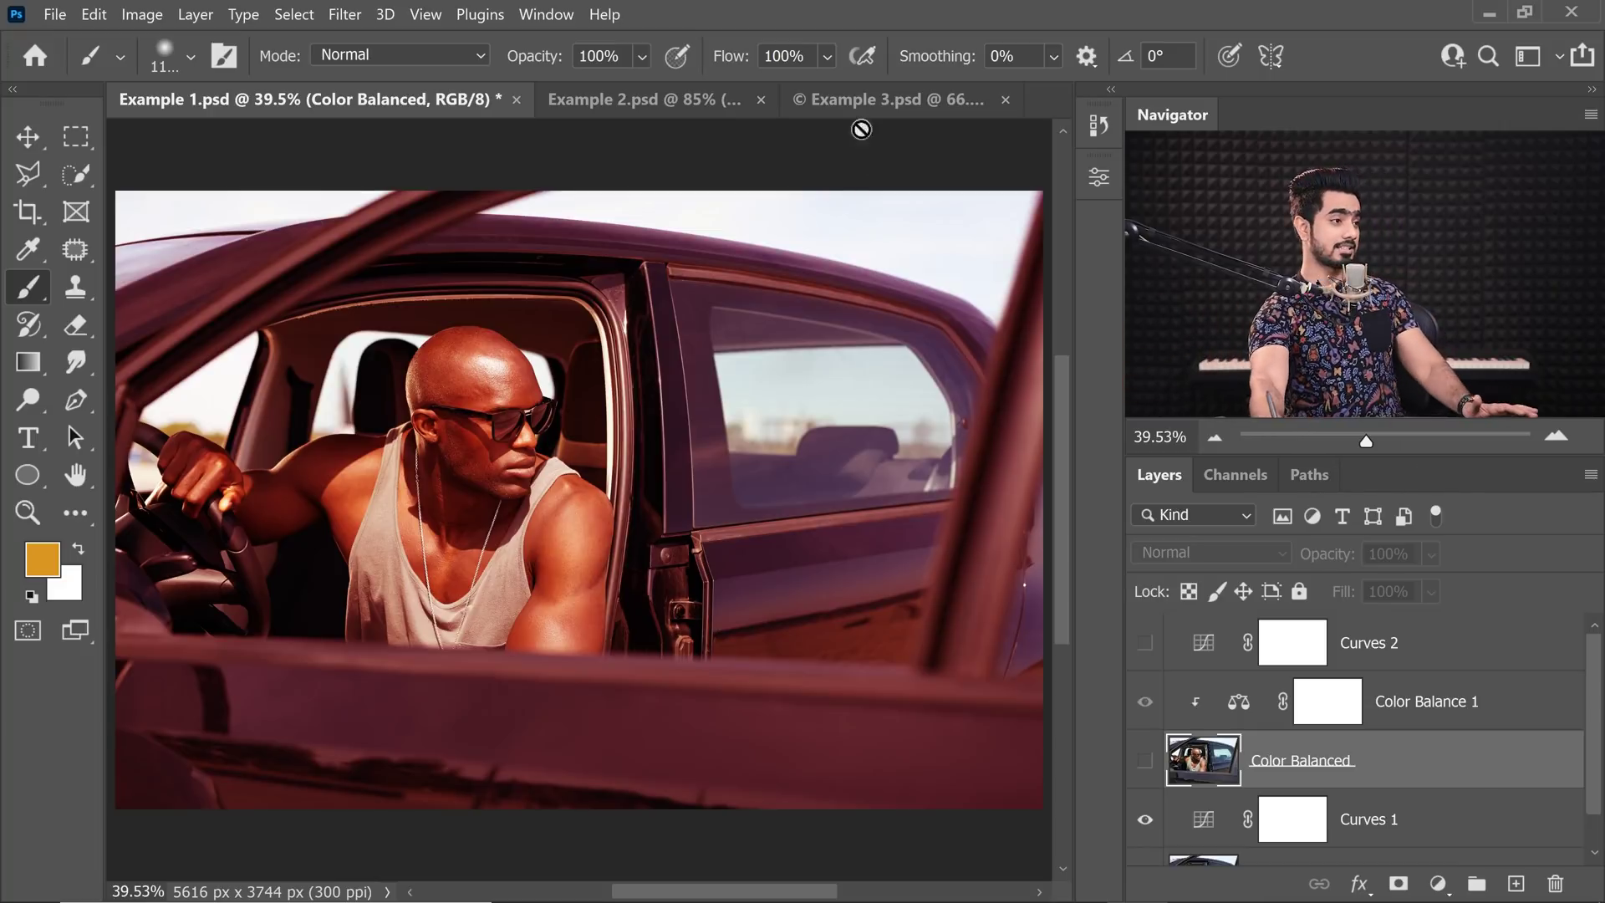
In Example 3.psd, add a Color Balance adjustment above Color Lookup 1 with Midtones Cyan–Red at +38 and Magenta–Green at -16
{"action": "left_click", "coordinate": [885, 98]}
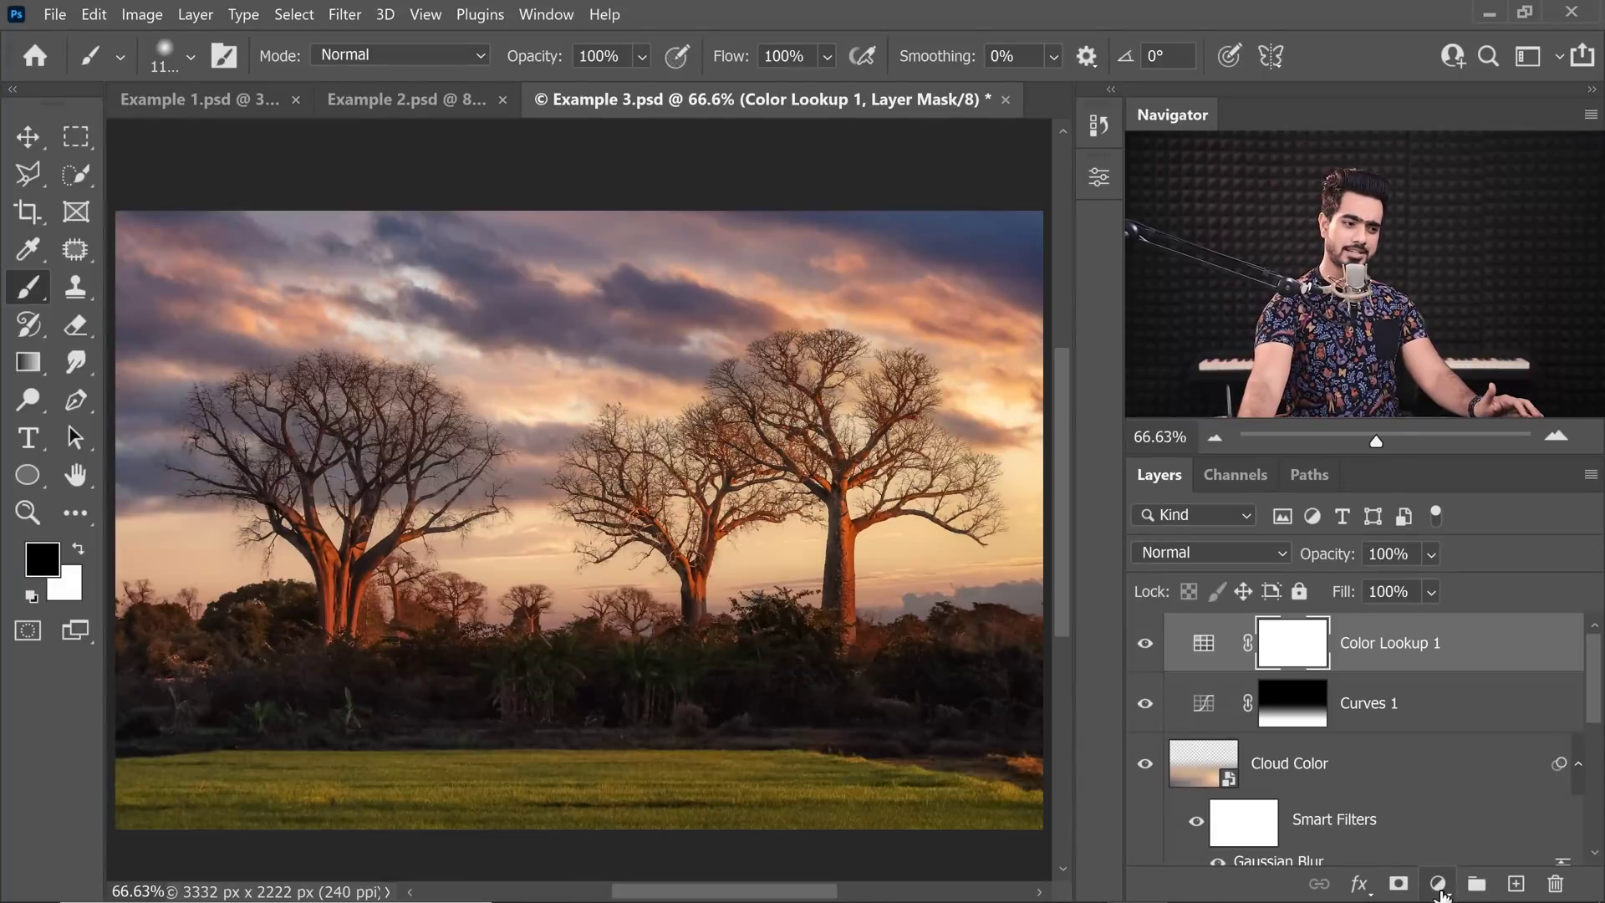
{"action": "left_click", "coordinate": [1438, 888]}
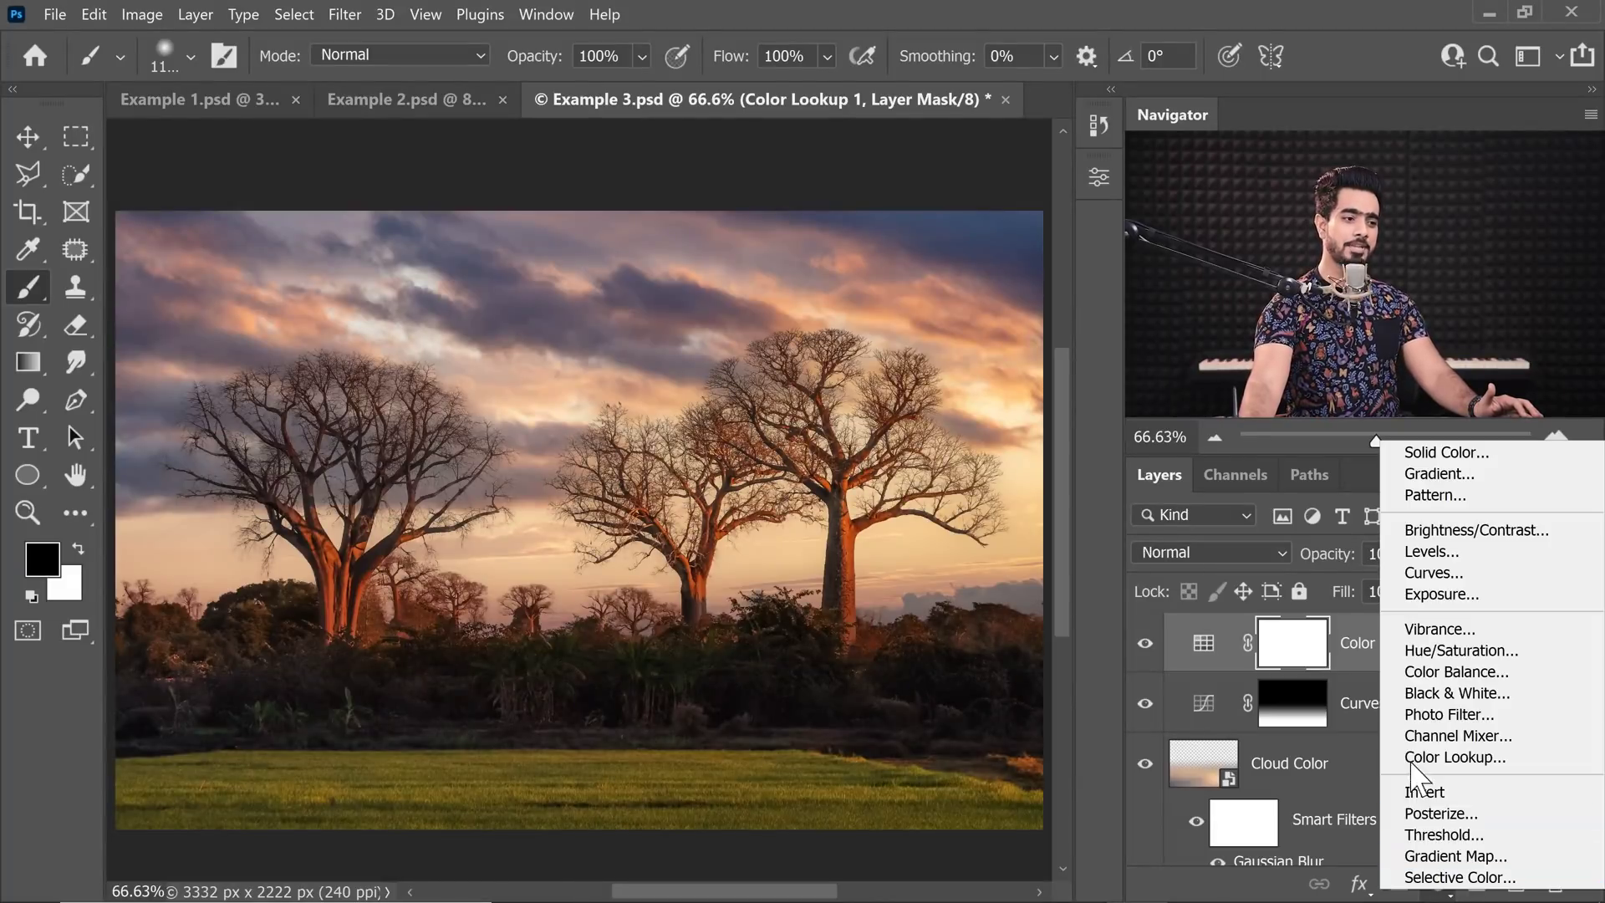
{"action": "left_click", "coordinate": [1434, 672]}
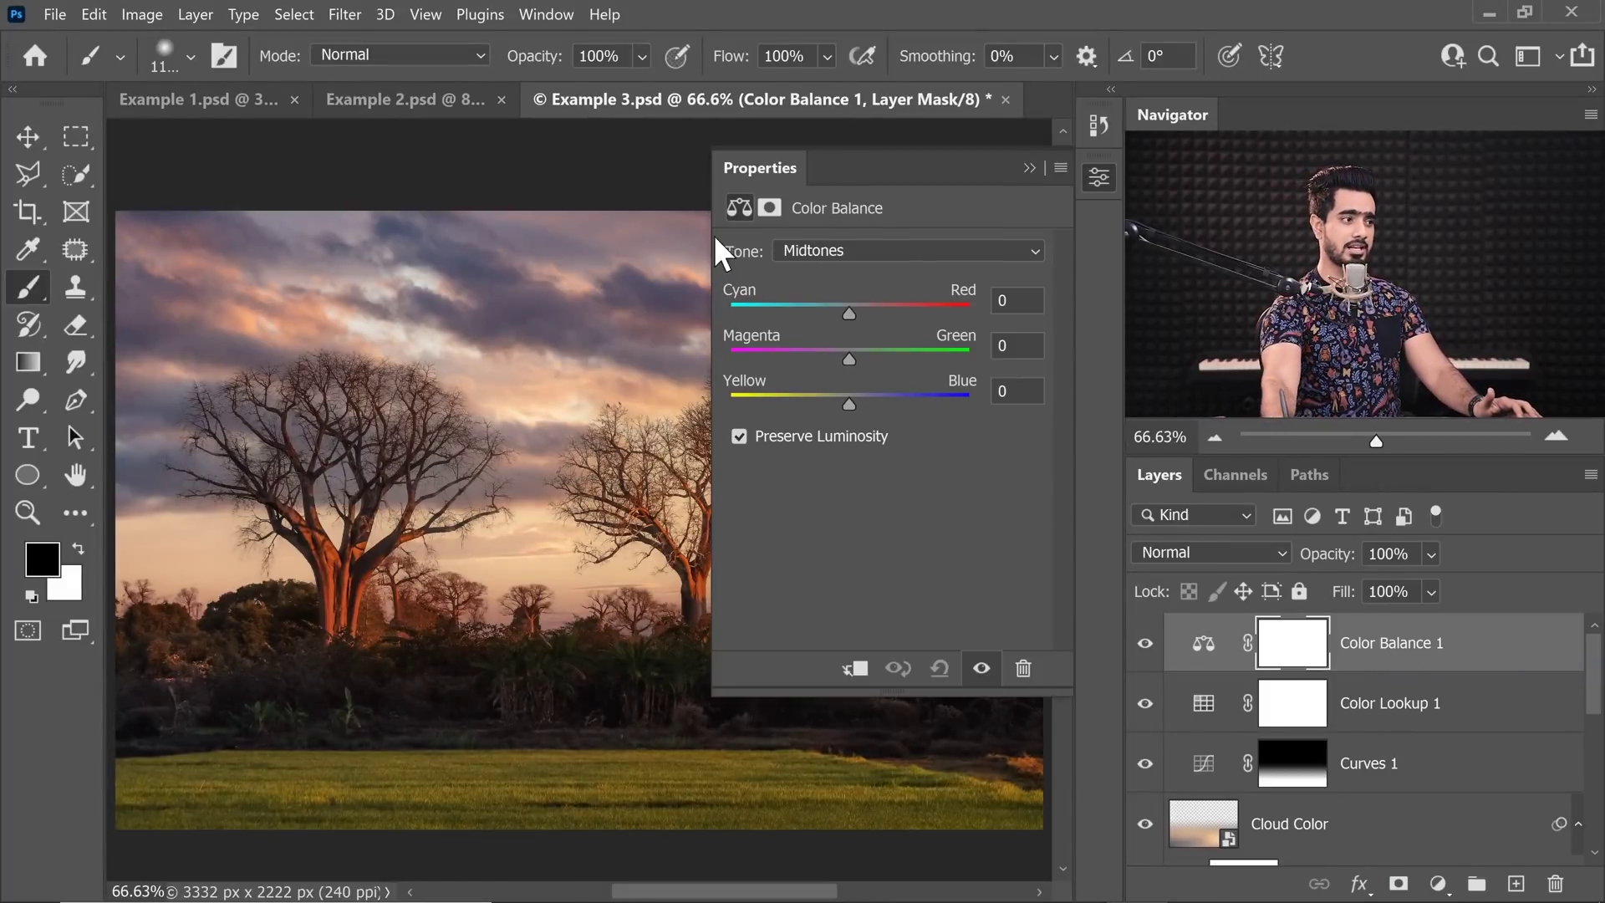
{"action": "left_click_drag", "start_coordinate": [853, 312], "coordinate": [830, 359]}
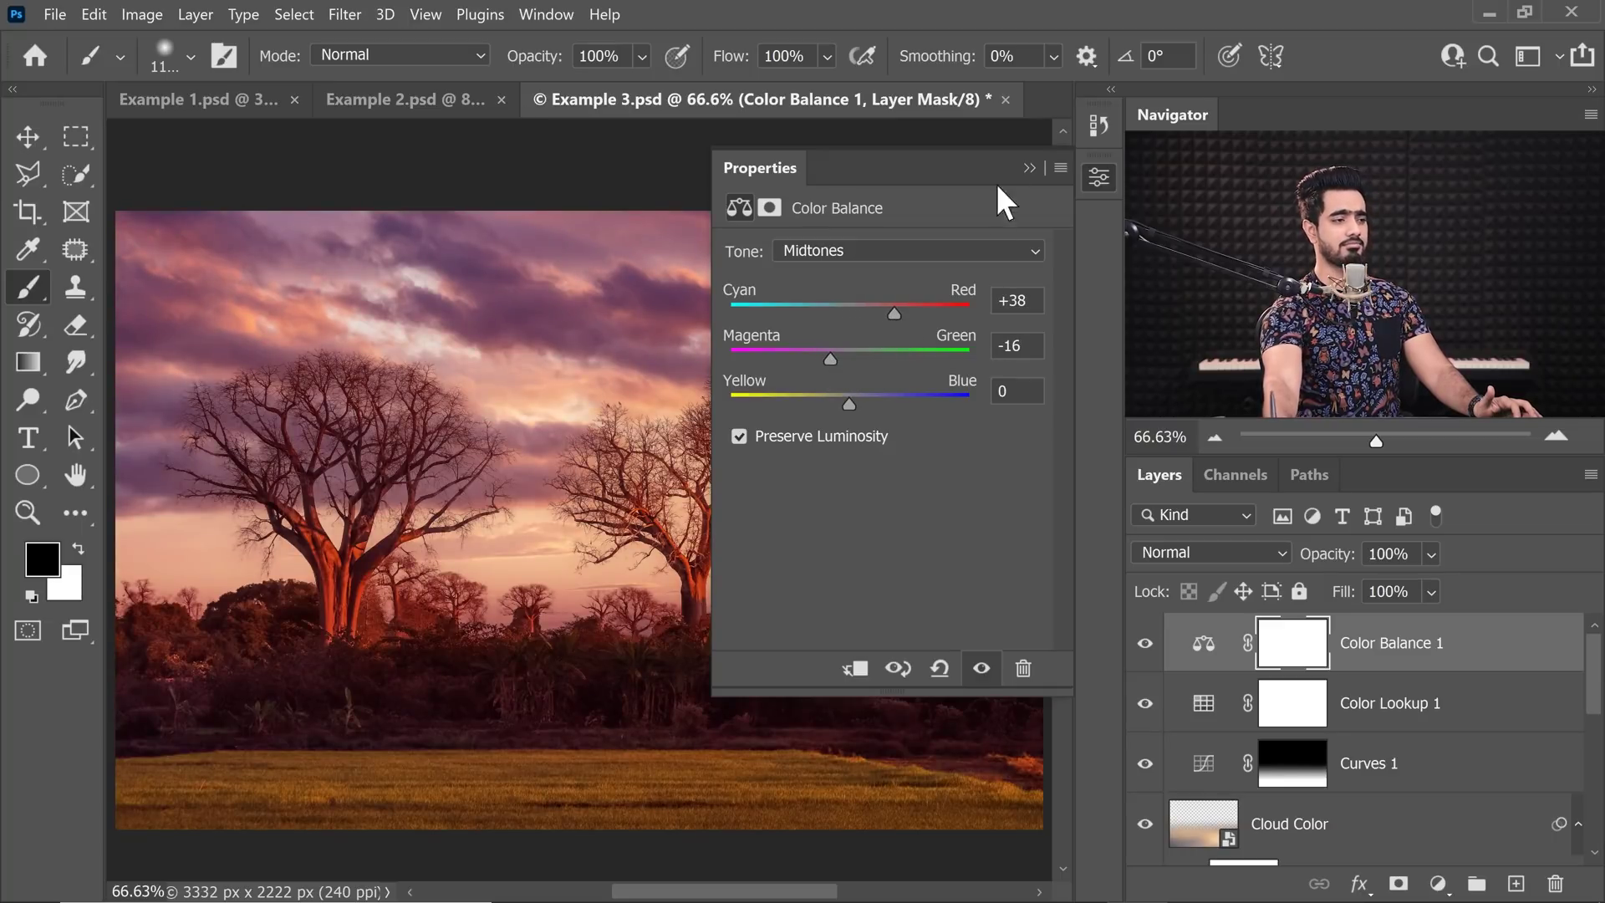
{"action": "left_click", "coordinate": [1028, 168]}
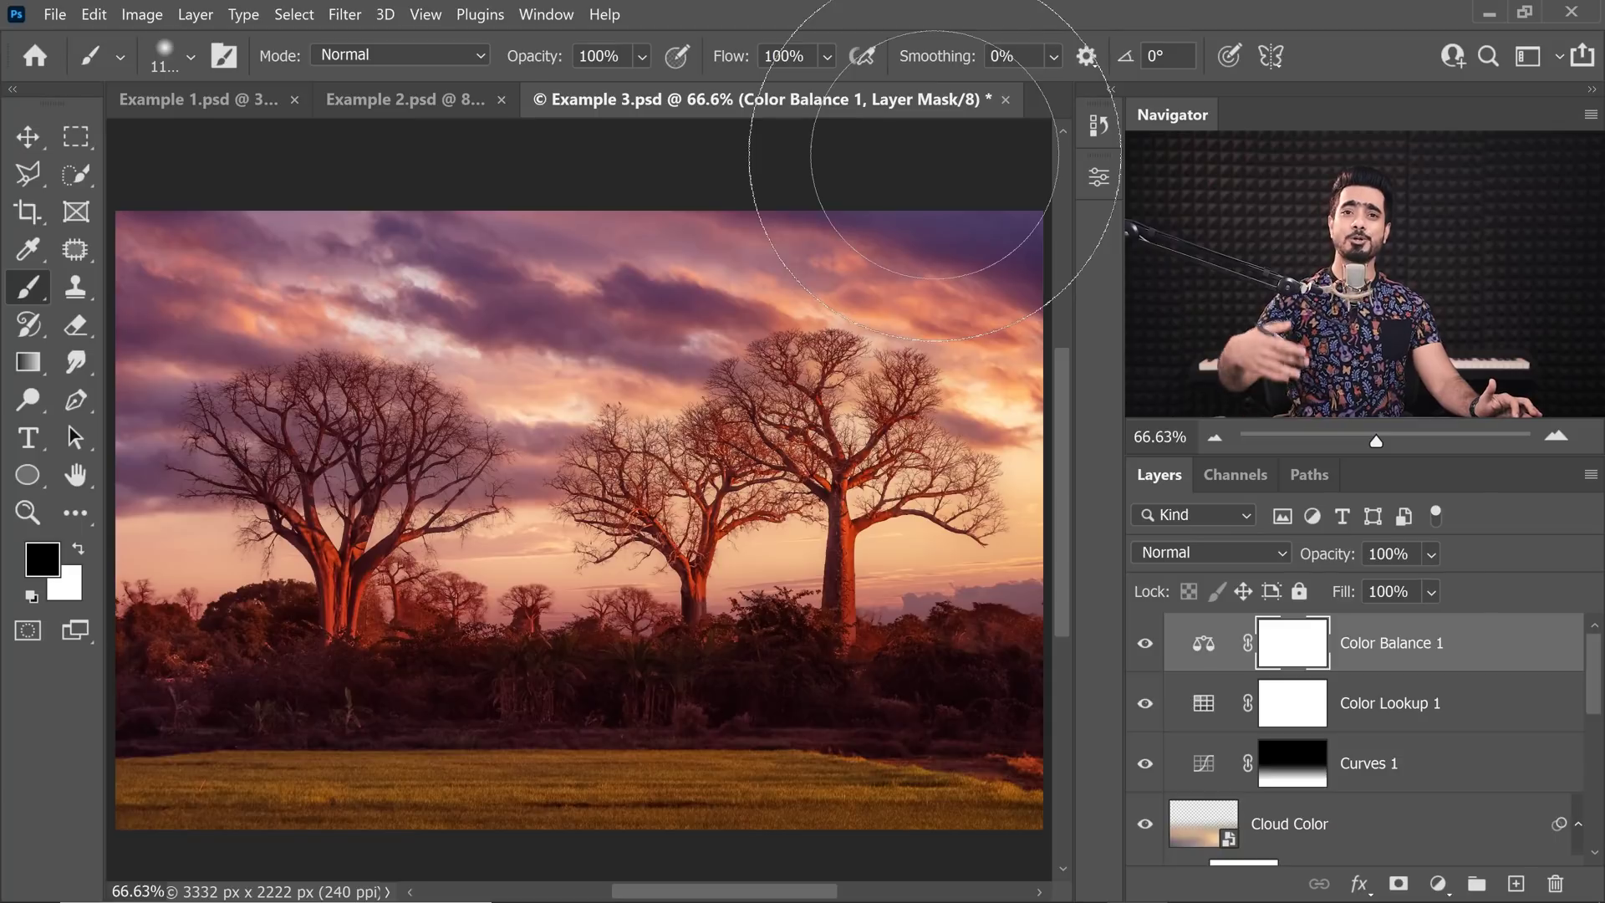